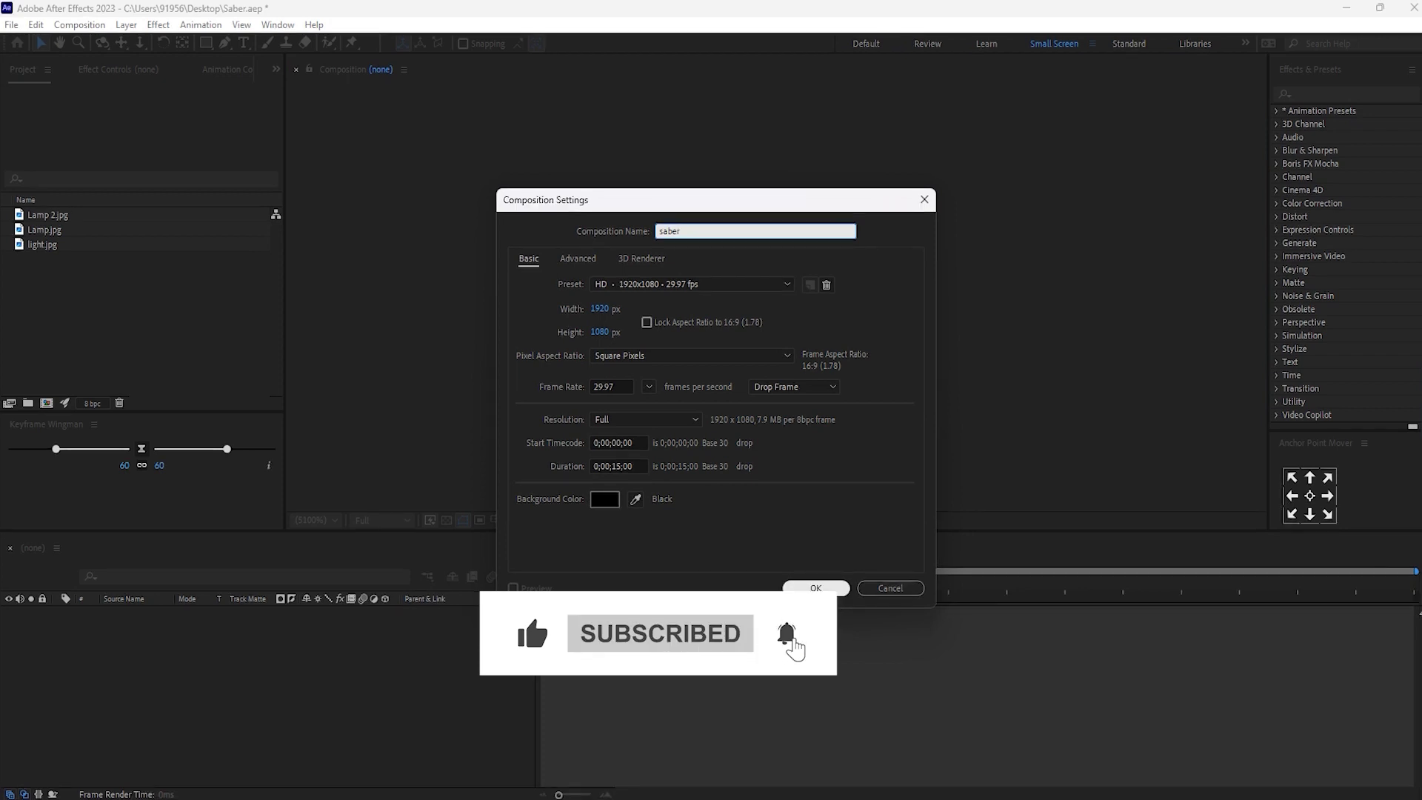
Confirm the new composition 'saber' at HD 1920×1080, 29.97 fps, 0;00;15;00 duration.
{"action": "left_click", "coordinate": [844, 588]}
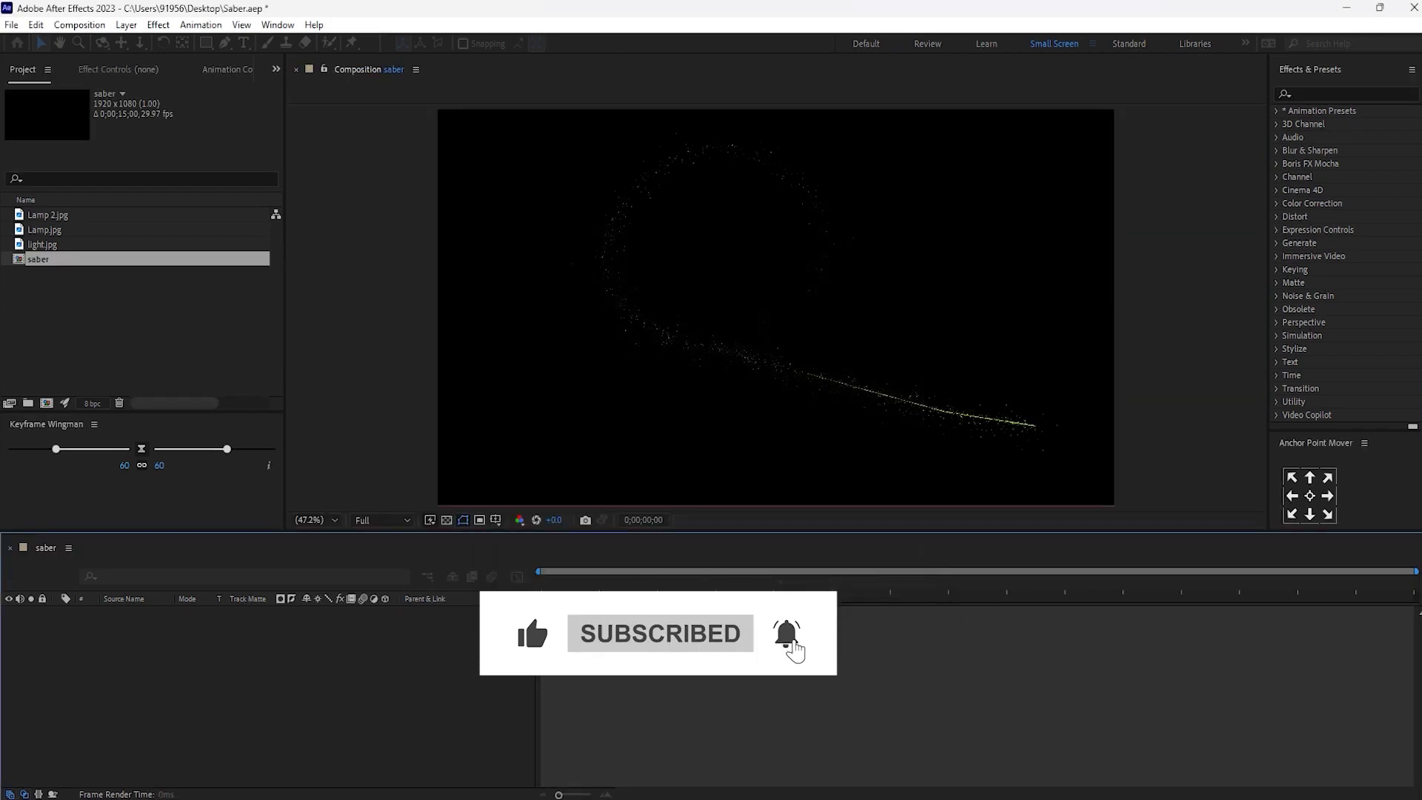
Add a black 1920×1080 solid named 'Saber' to the timeline.
{"action": "right_click", "coordinate": [175, 687]}
{"action": "mouse_move", "coordinate": [303, 503]}
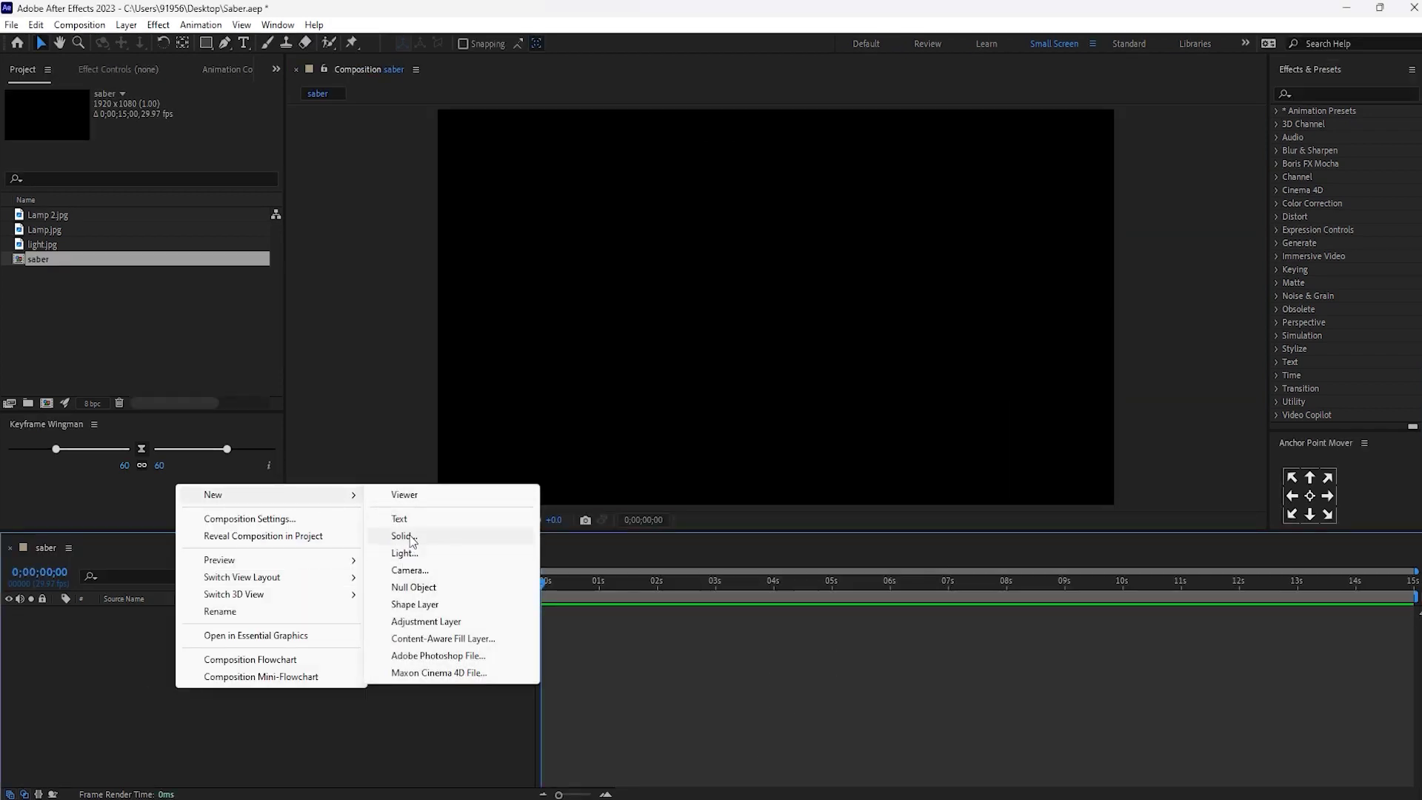
{"action": "left_click", "coordinate": [410, 535]}
{"action": "type", "text": "Saber"}
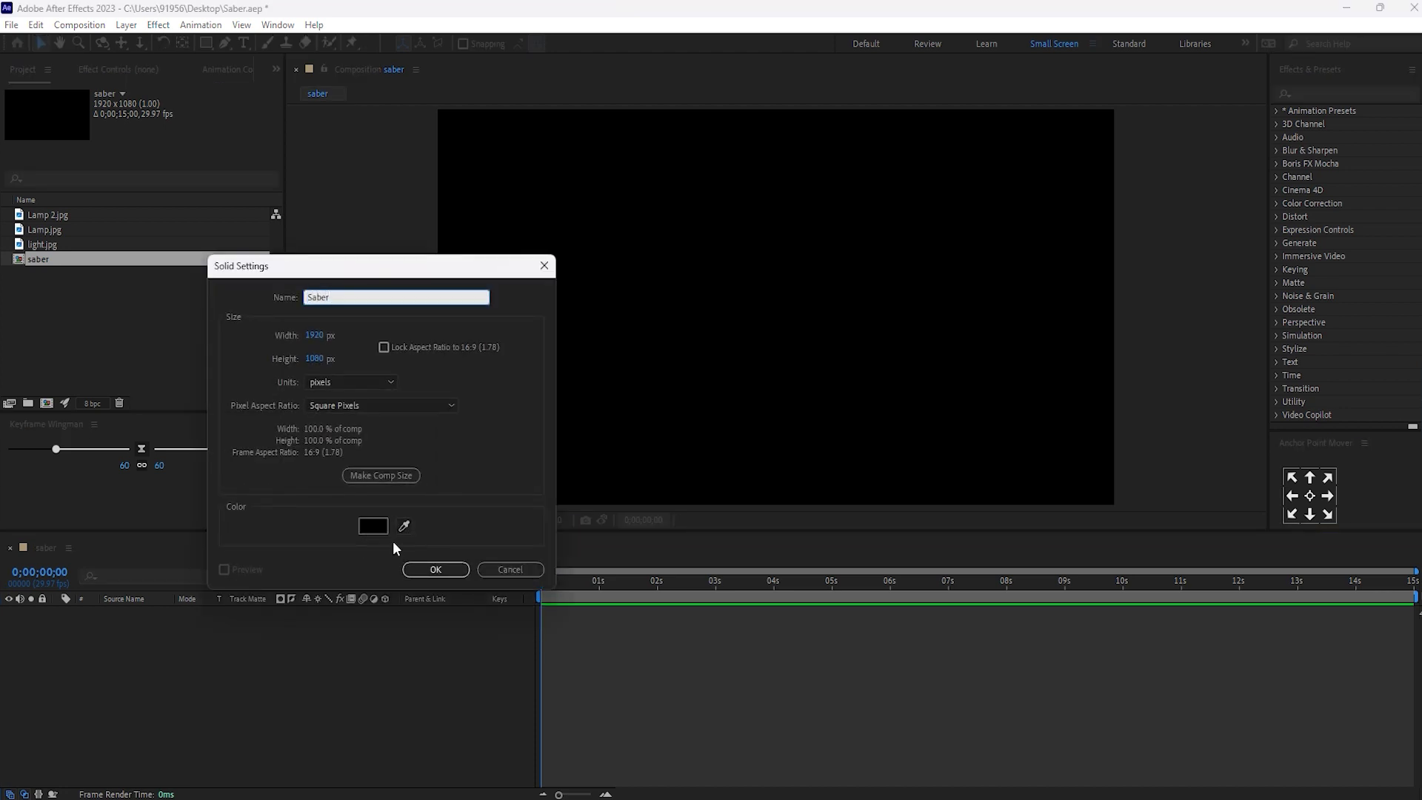
{"action": "left_click", "coordinate": [447, 573]}
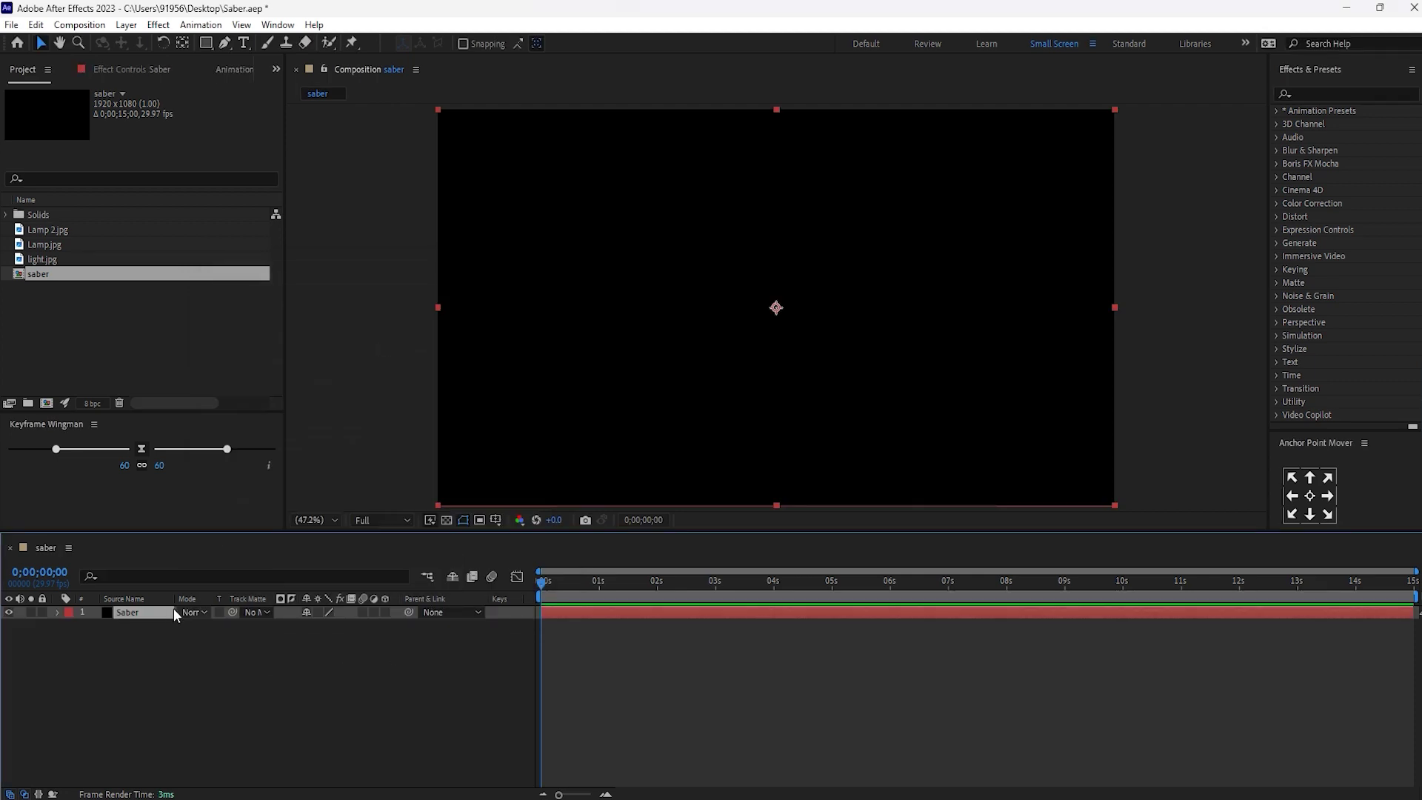
Pen-draw a curved open mask on Saber from left of frame, looping near the top, ending past the right edge.
{"action": "left_click", "coordinate": [225, 42]}
{"action": "left_click", "coordinate": [341, 423]}
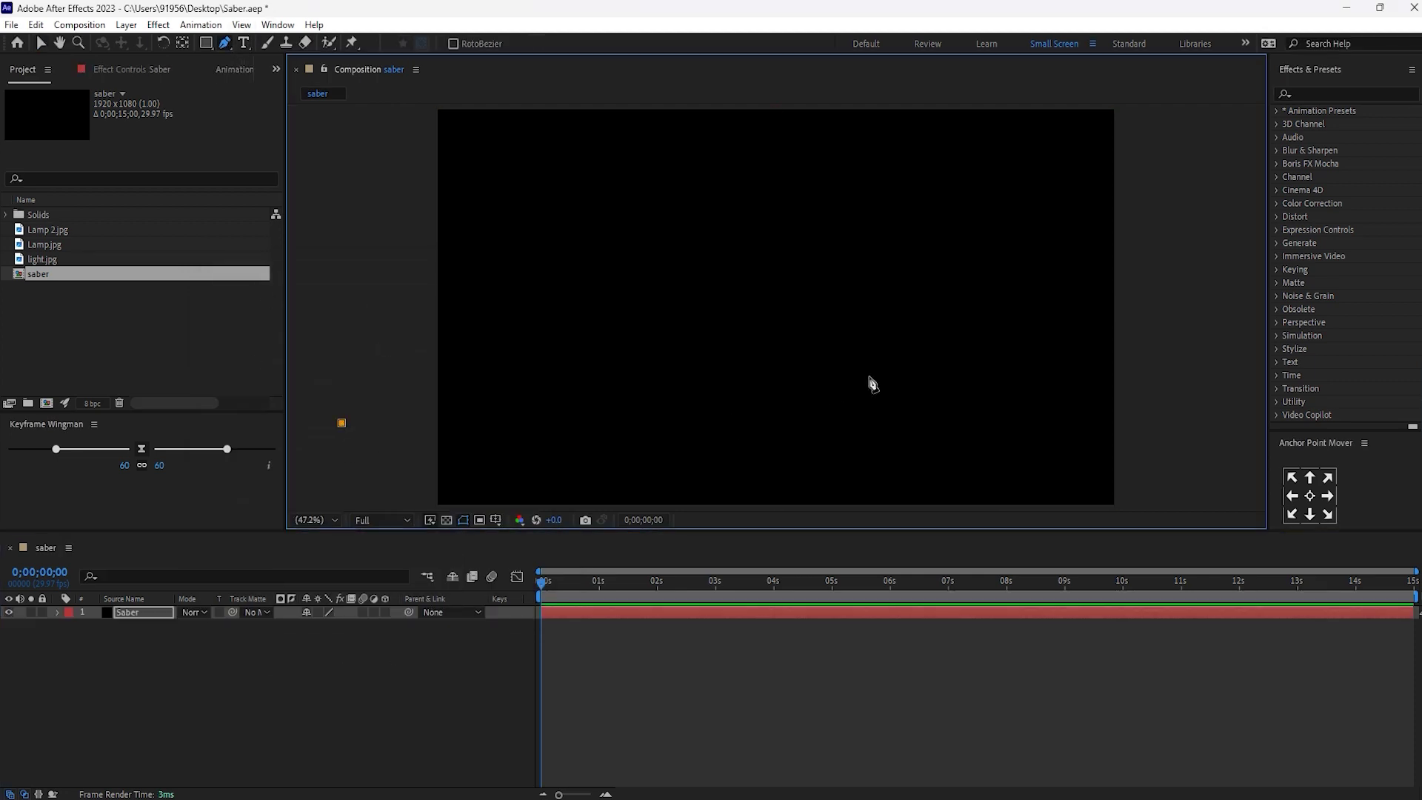
{"action": "left_click", "coordinate": [864, 300]}
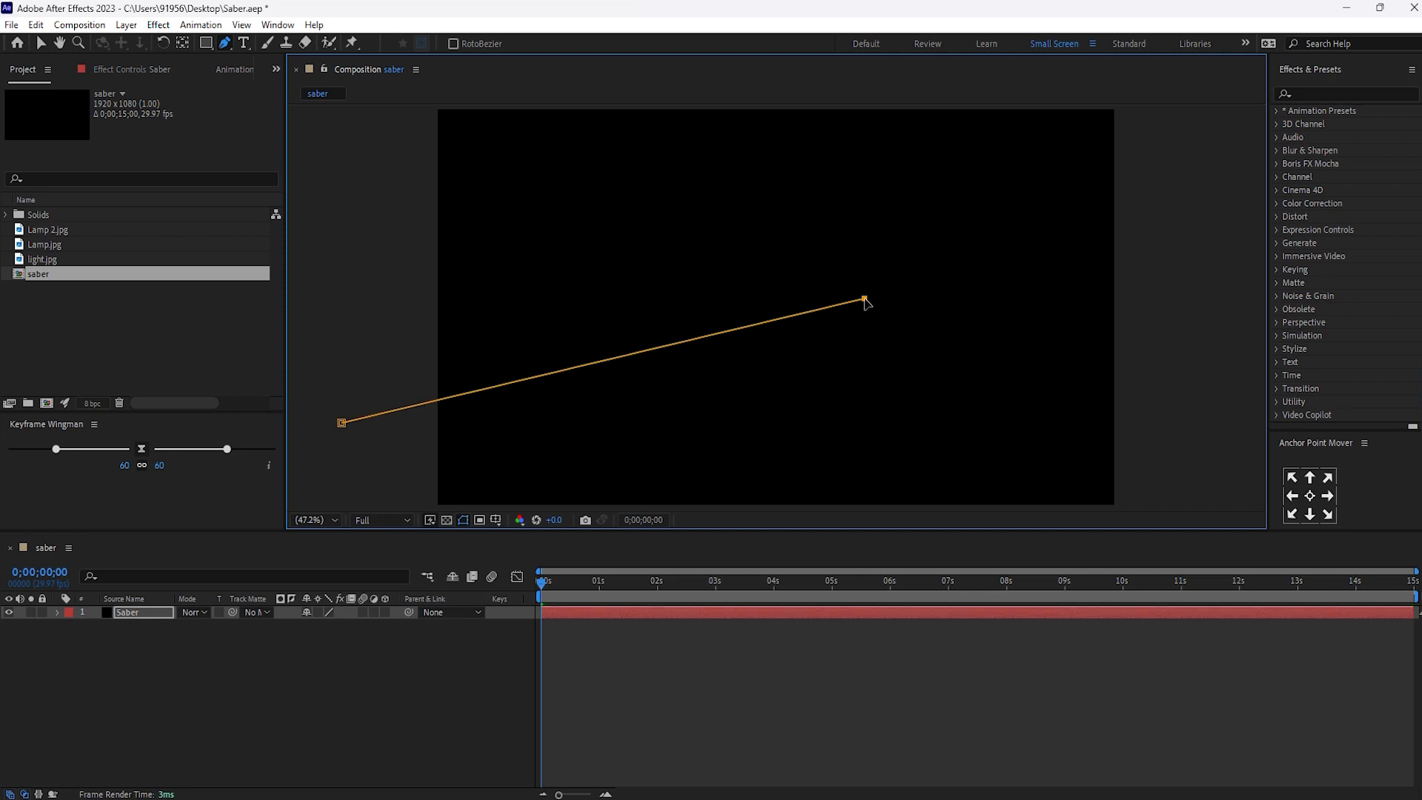
{"action": "left_click_drag", "start_coordinate": [864, 299], "coordinate": [888, 191]}
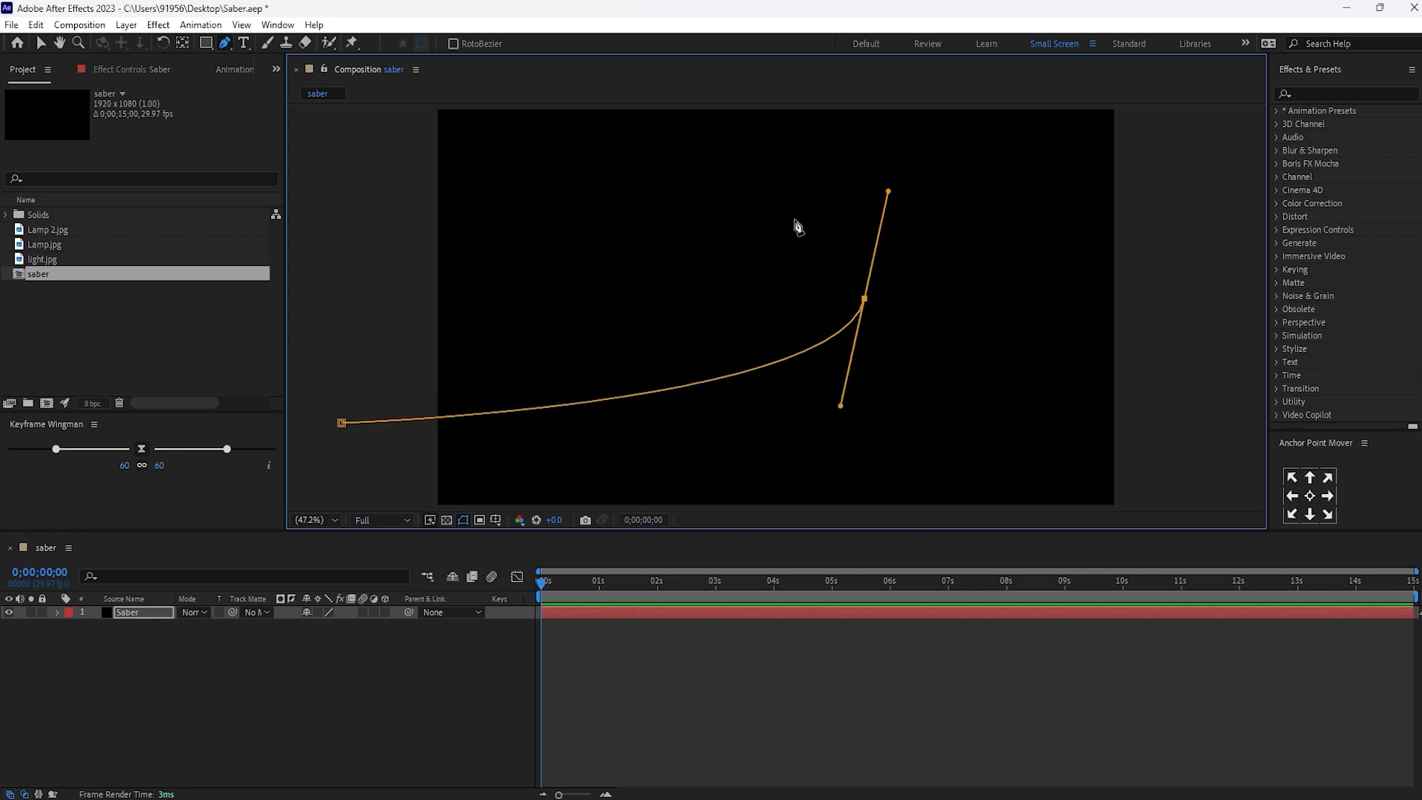
{"action": "left_click", "coordinate": [748, 182]}
{"action": "left_click_drag", "start_coordinate": [746, 187], "coordinate": [700, 198]}
{"action": "left_click_drag", "start_coordinate": [649, 300], "coordinate": [657, 404]}
{"action": "left_click_drag", "start_coordinate": [649, 300], "coordinate": [659, 311]}
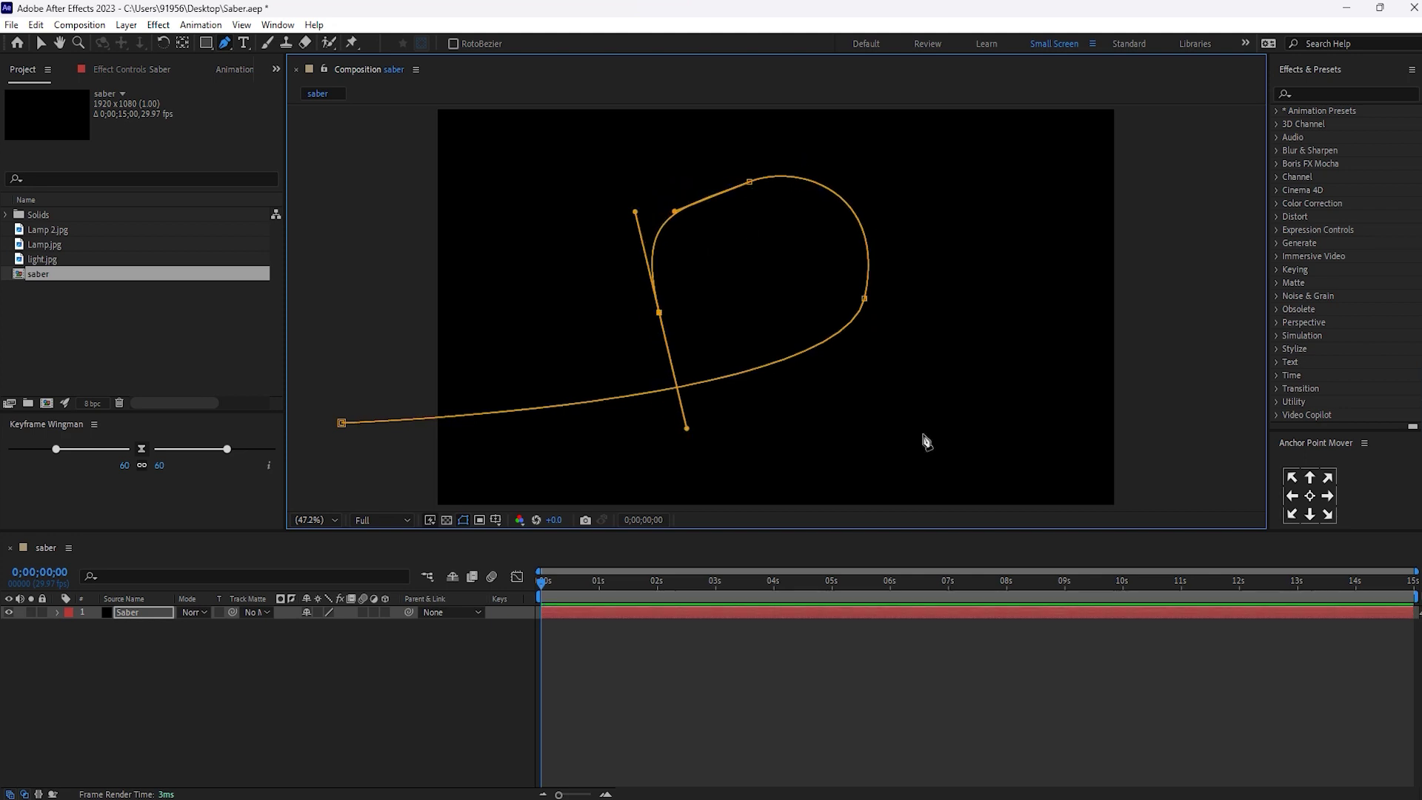
{"action": "left_click", "coordinate": [919, 419]}
{"action": "left_click", "coordinate": [1217, 421]}
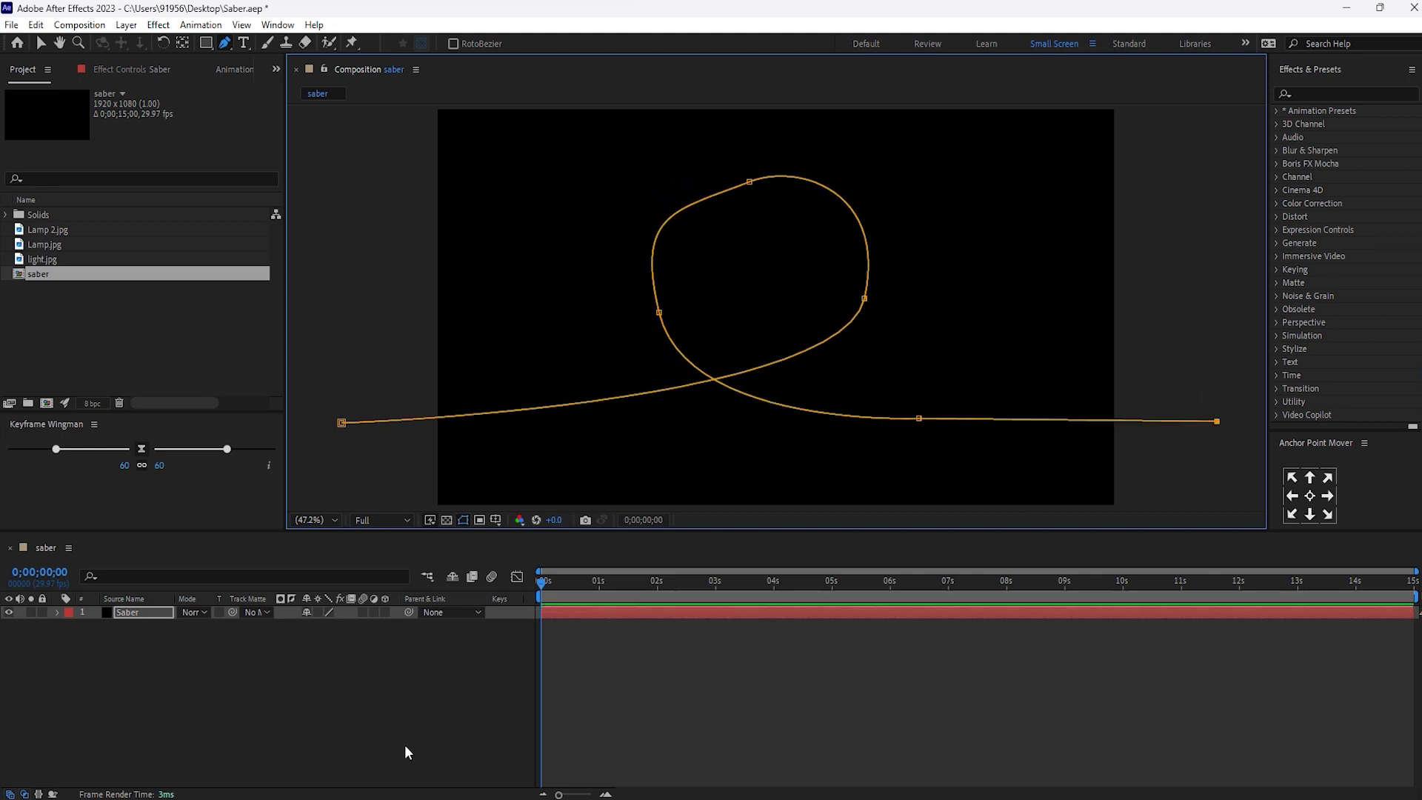
{"action": "left_click", "coordinate": [166, 673]}
{"action": "left_click", "coordinate": [126, 611]}
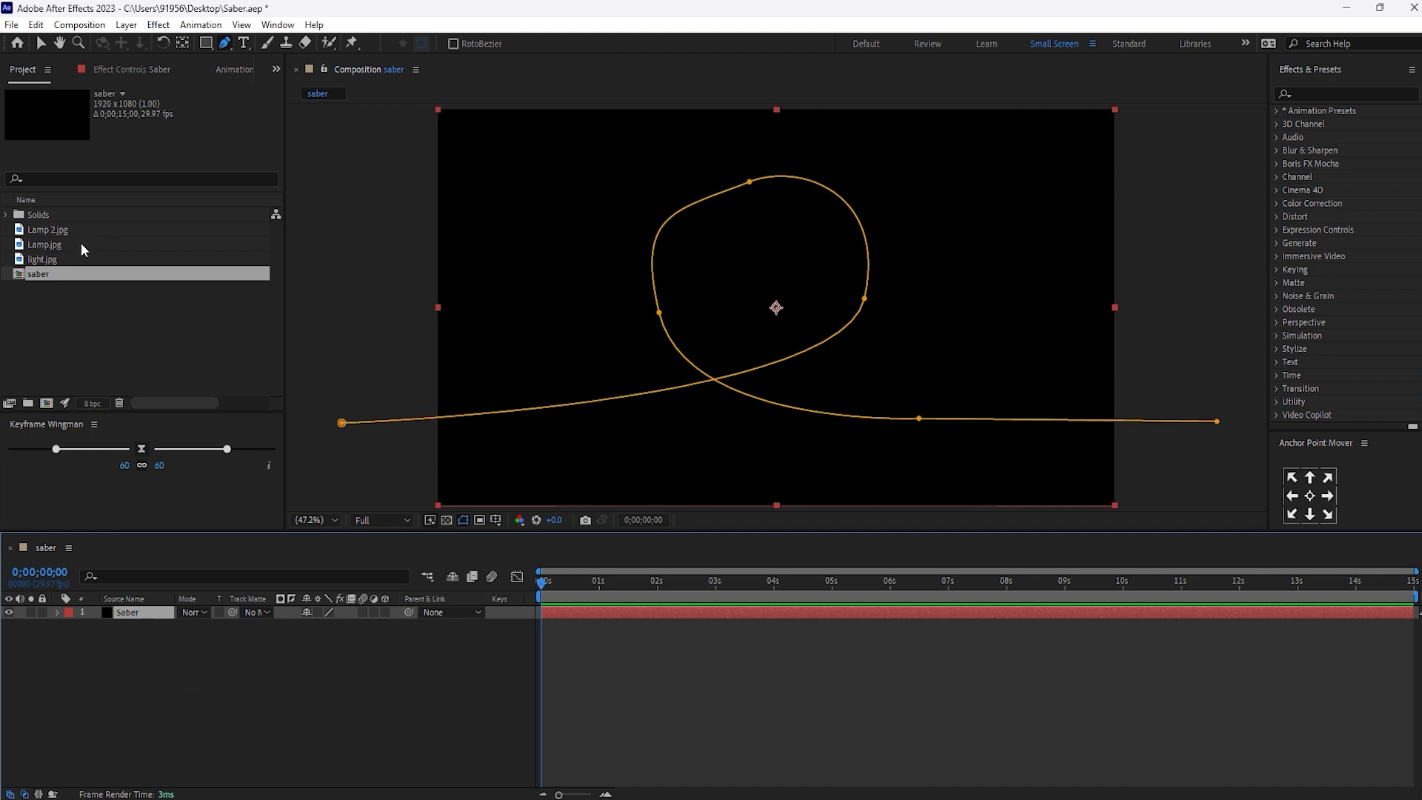
Search 'saber' in Effects & Presets and apply Video Copilot Saber to the Saber layer.
{"action": "left_click", "coordinate": [128, 69]}
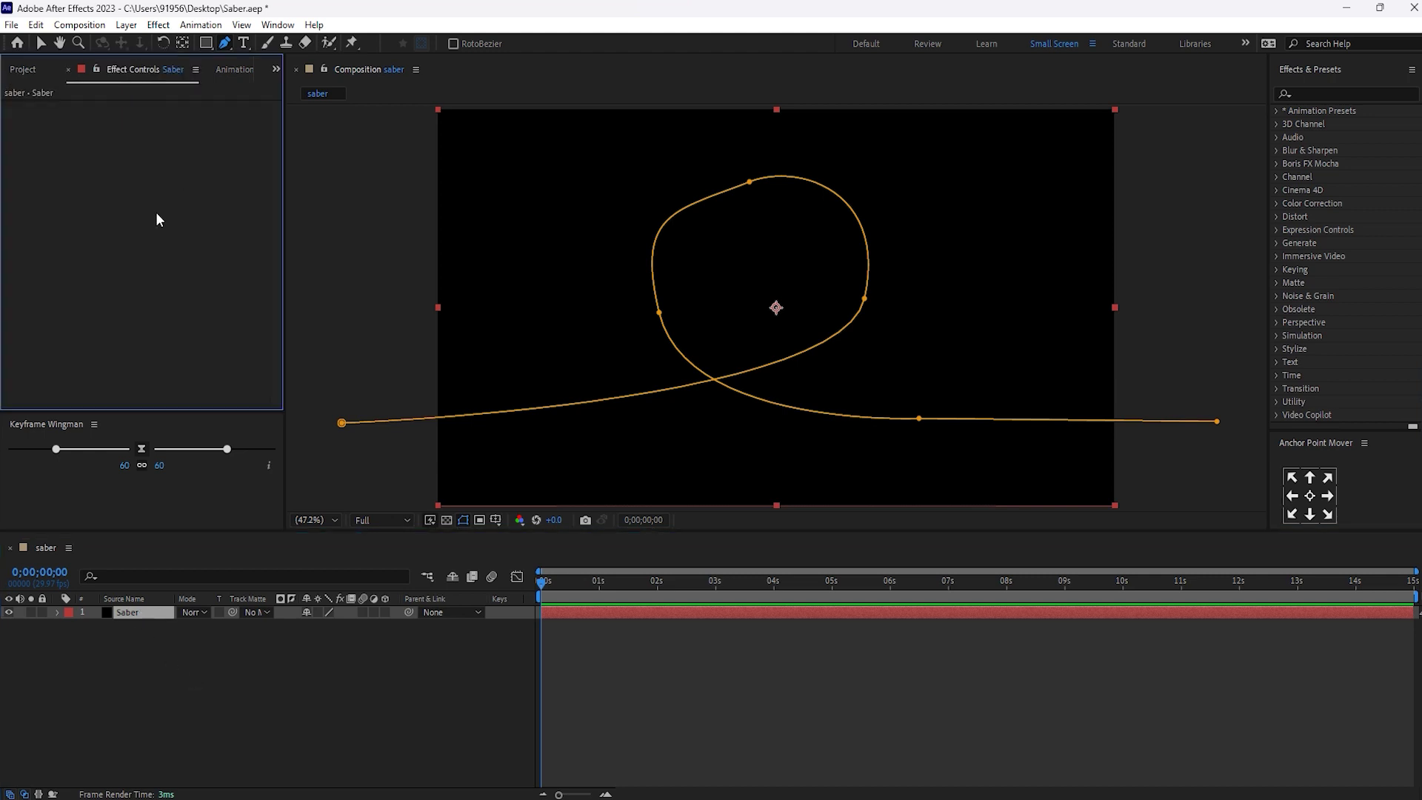
{"action": "left_click", "coordinate": [123, 612]}
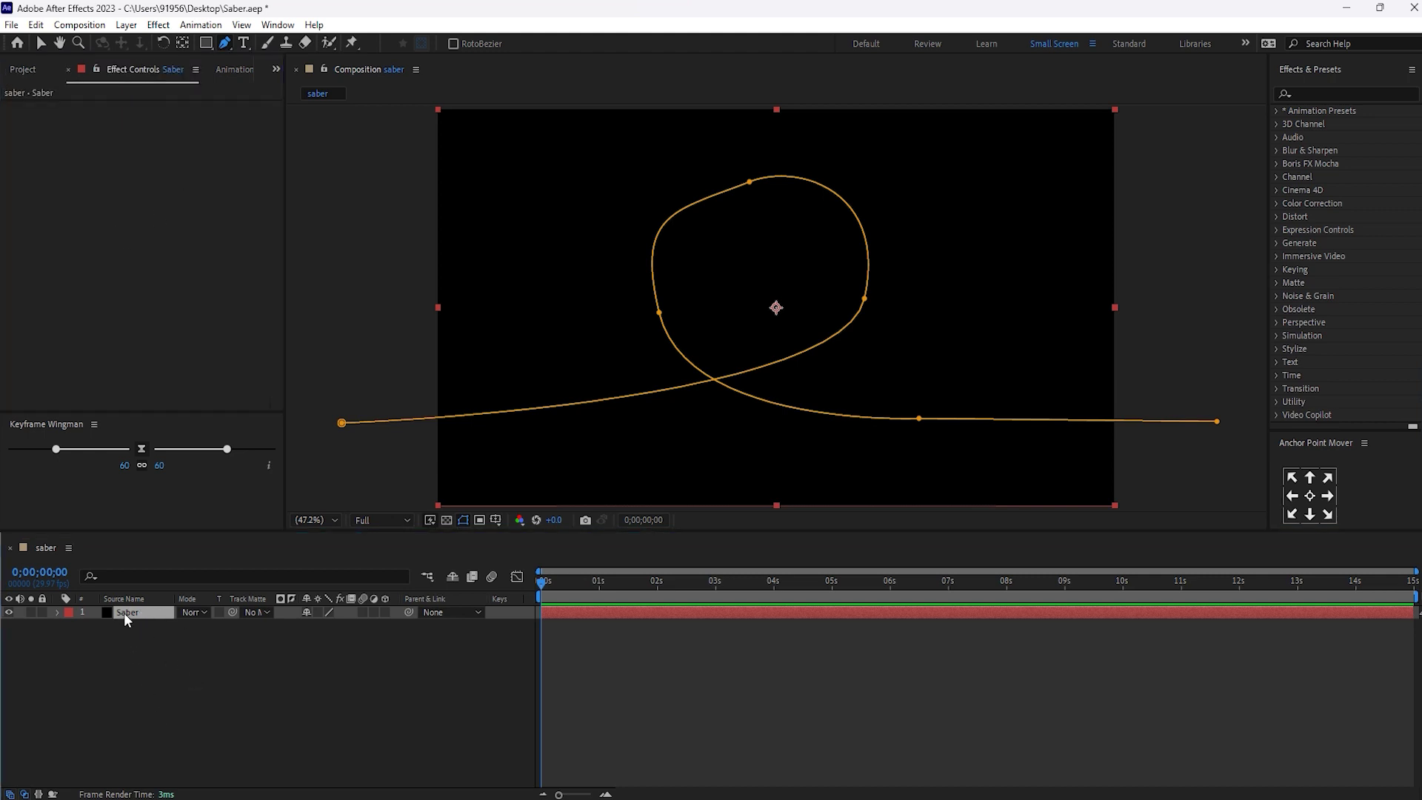
{"action": "left_click", "coordinate": [1306, 90]}
{"action": "type", "text": "sab"}
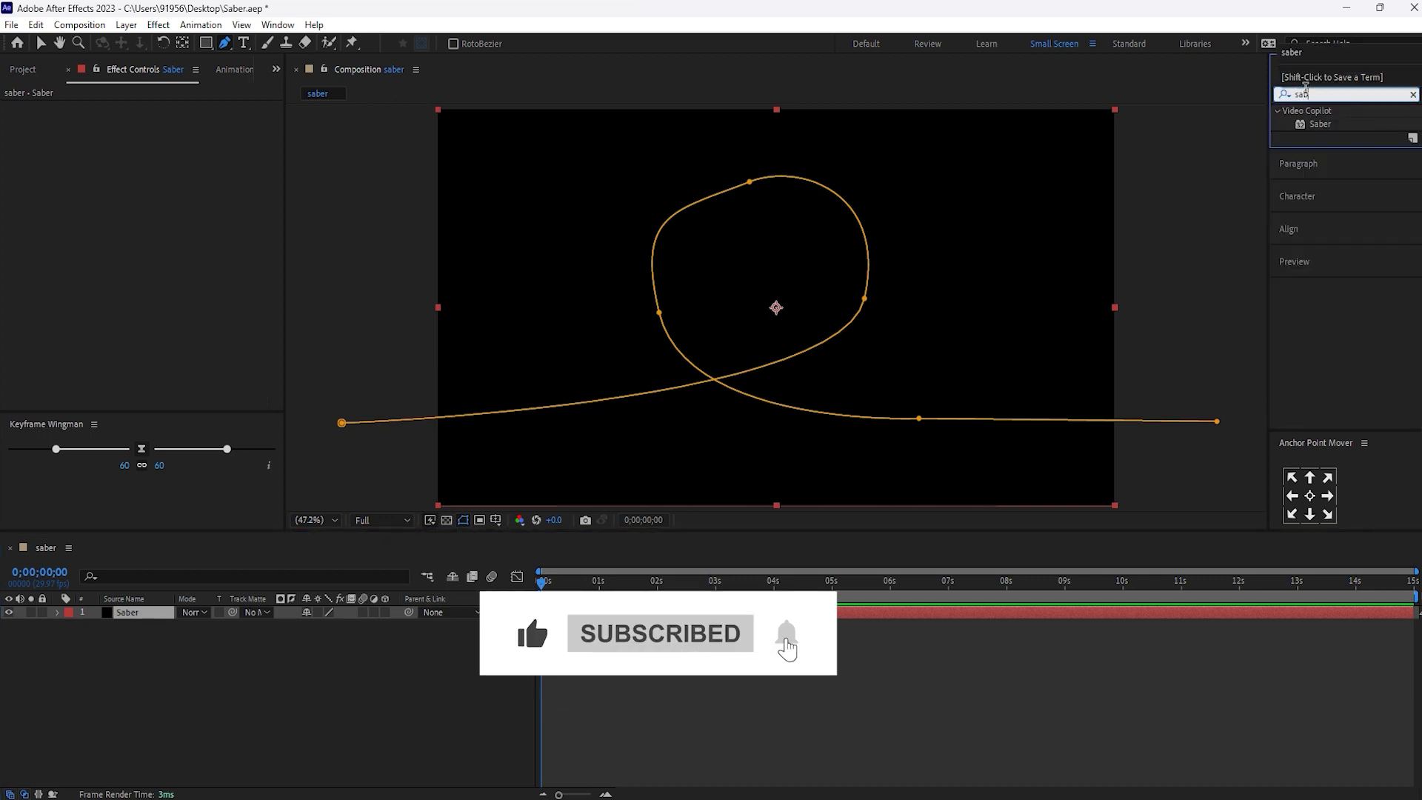
{"action": "type", "text": "er"}
{"action": "left_click_drag", "start_coordinate": [1304, 126], "coordinate": [141, 612]}
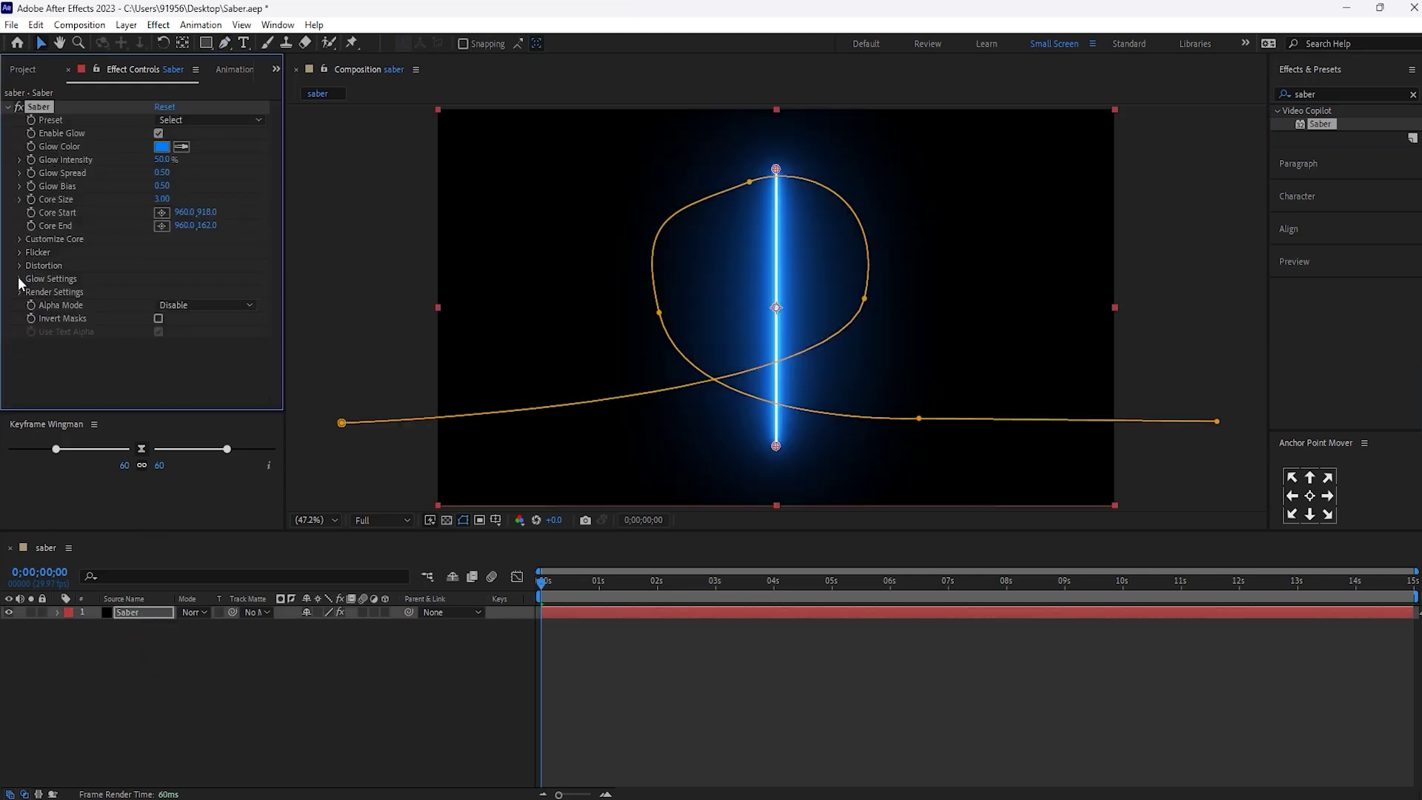
Set the Saber Core Type to Layer Masks and disable Enable Glow.
{"action": "left_click", "coordinate": [19, 239]}
{"action": "left_click", "coordinate": [162, 248]}
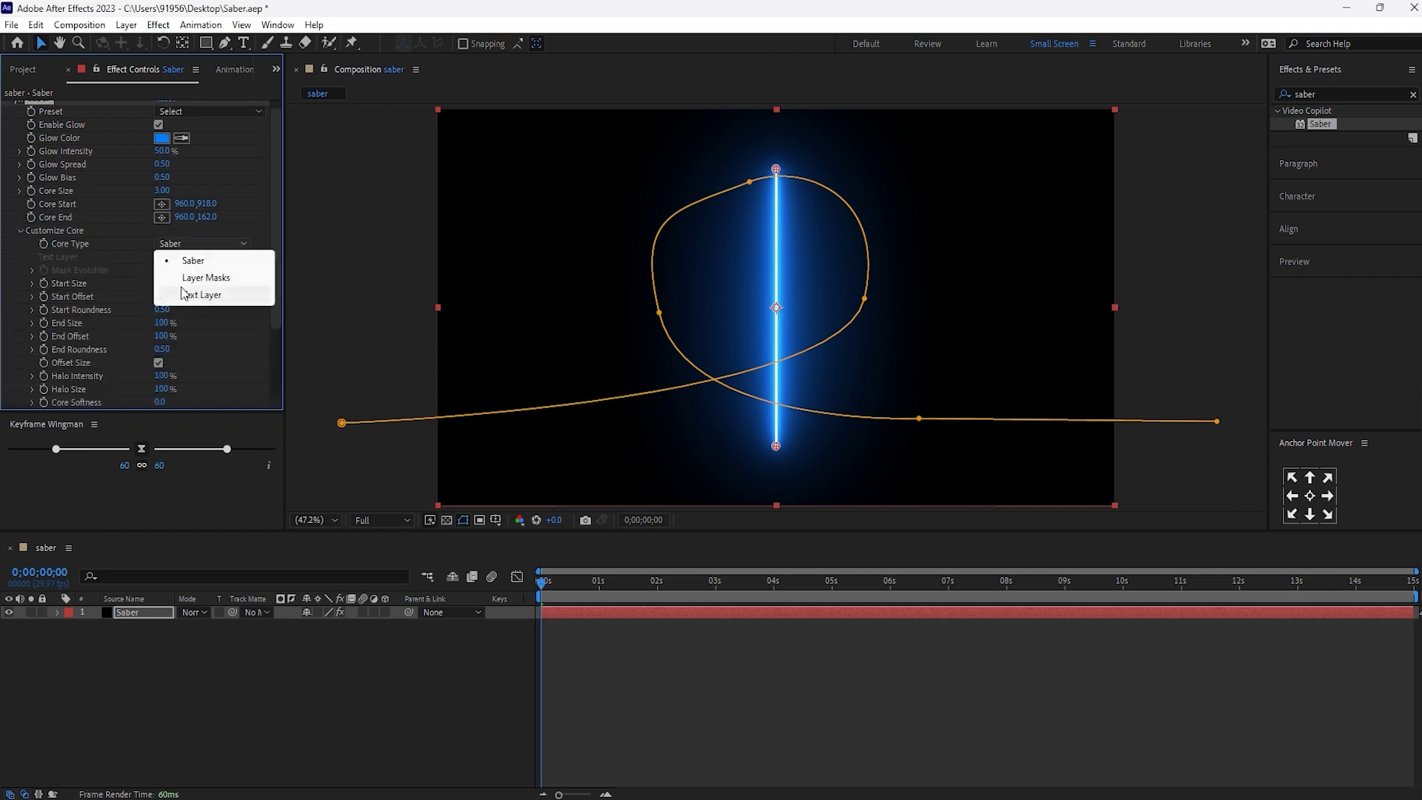
{"action": "left_click", "coordinate": [198, 278]}
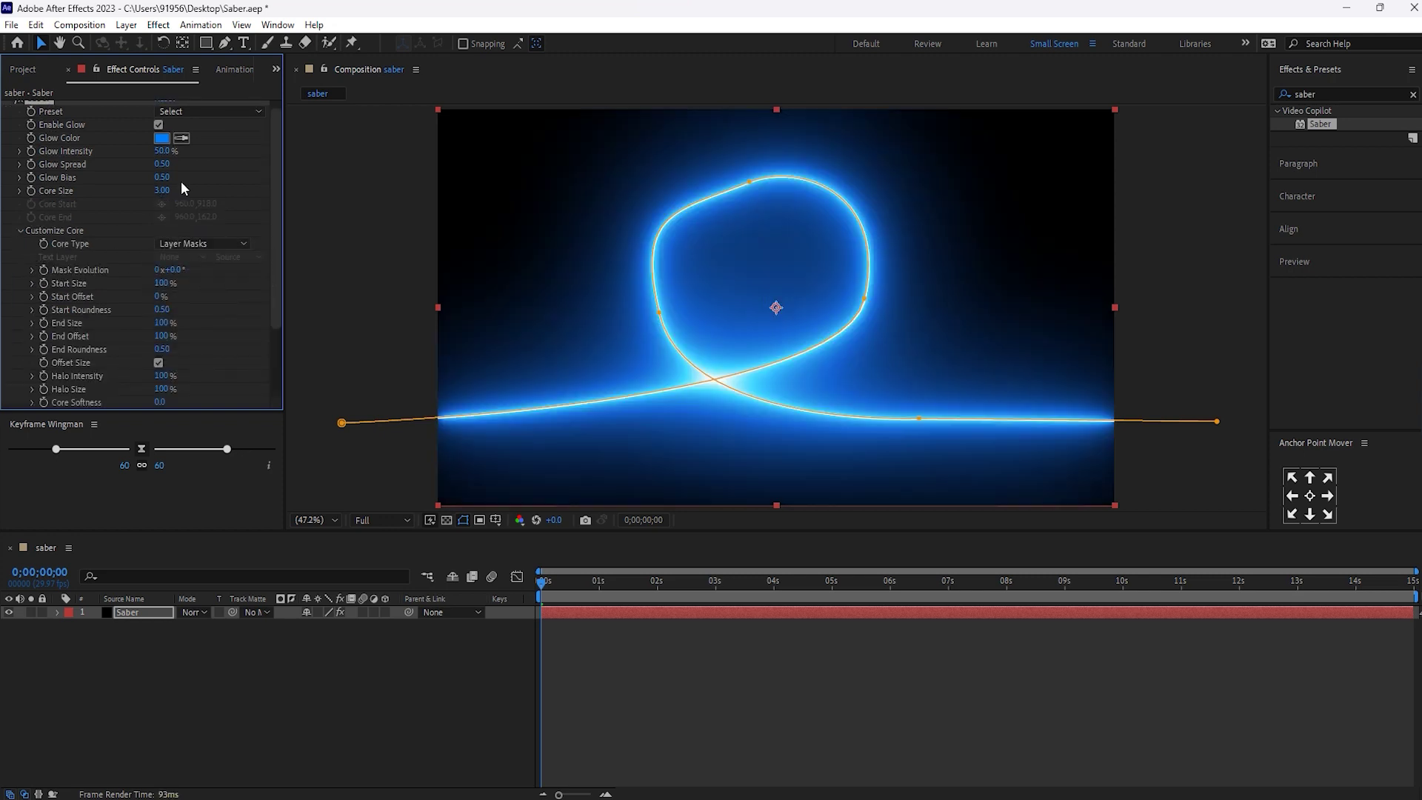
{"action": "left_click", "coordinate": [159, 125]}
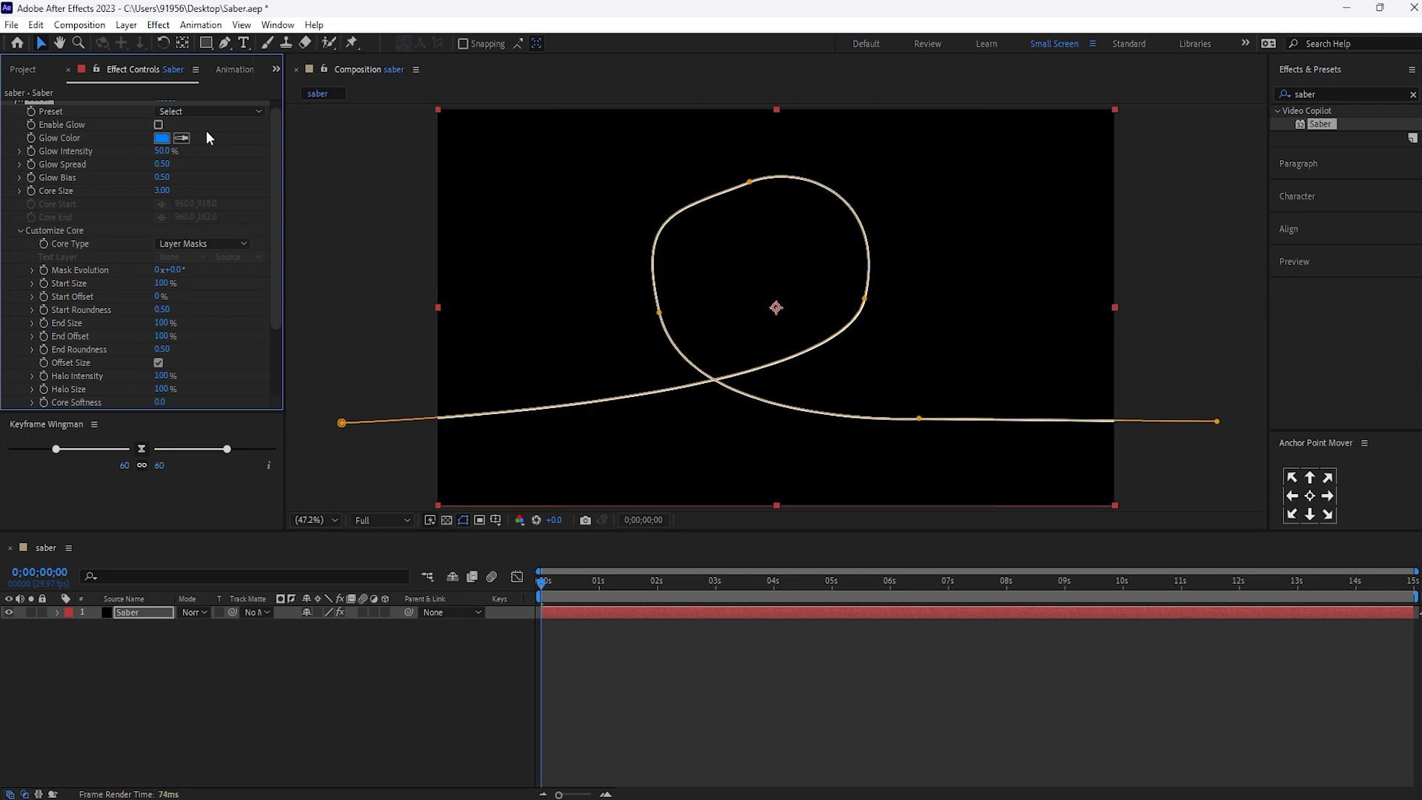
Set the Core Distortion type to Energy.
{"action": "scroll", "coordinate": [222, 193], "scroll_direction": "down", "scroll_amount": 1}
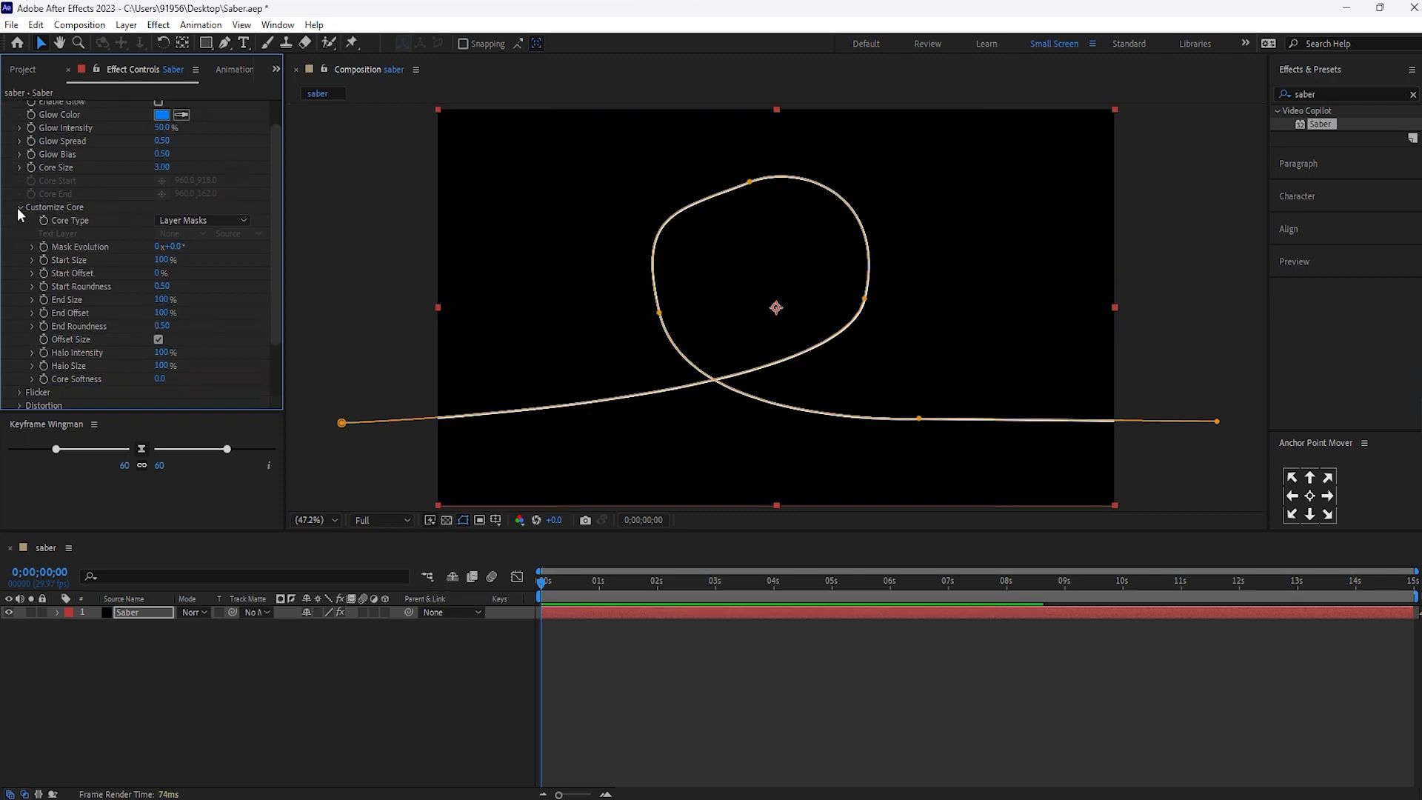
{"action": "left_click", "coordinate": [20, 208]}
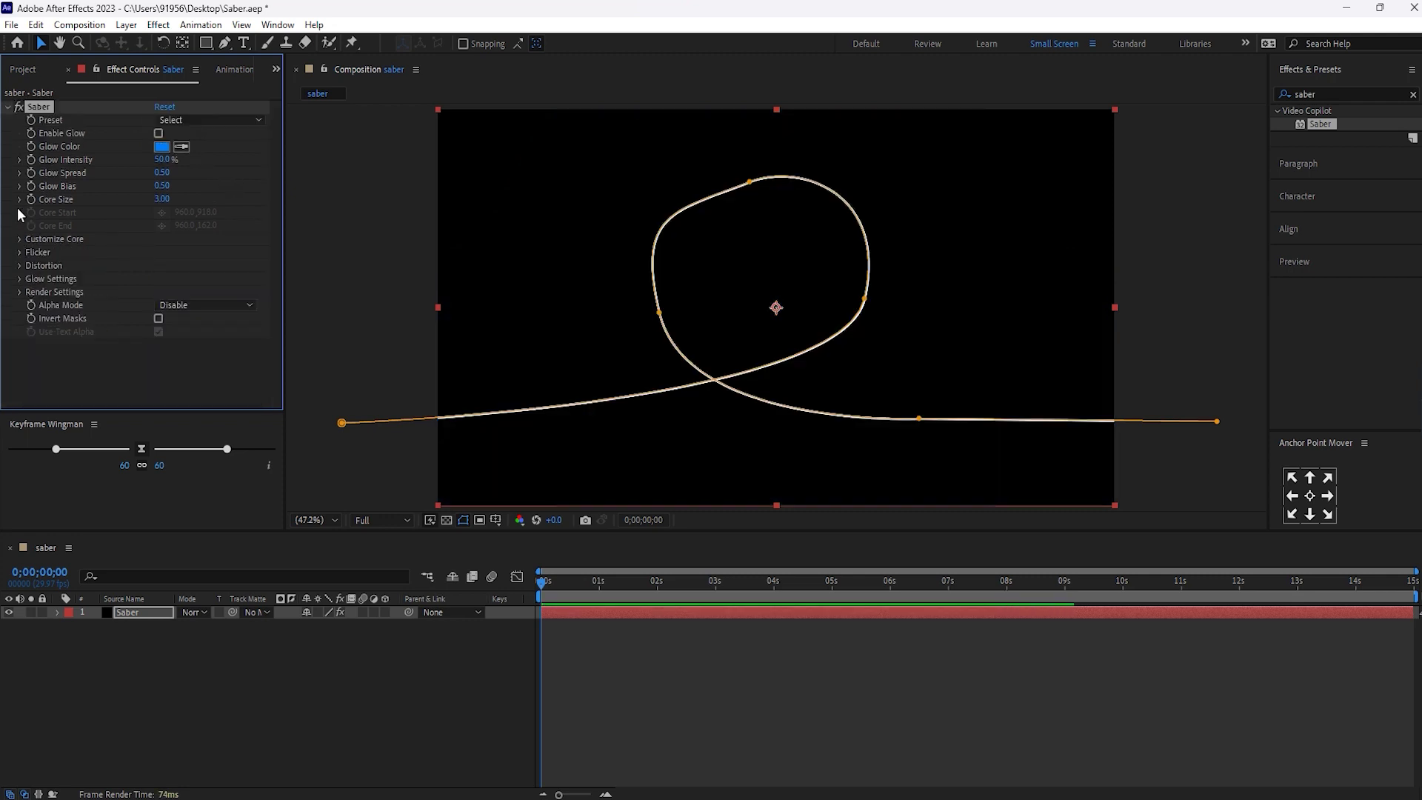
{"action": "left_click", "coordinate": [20, 266]}
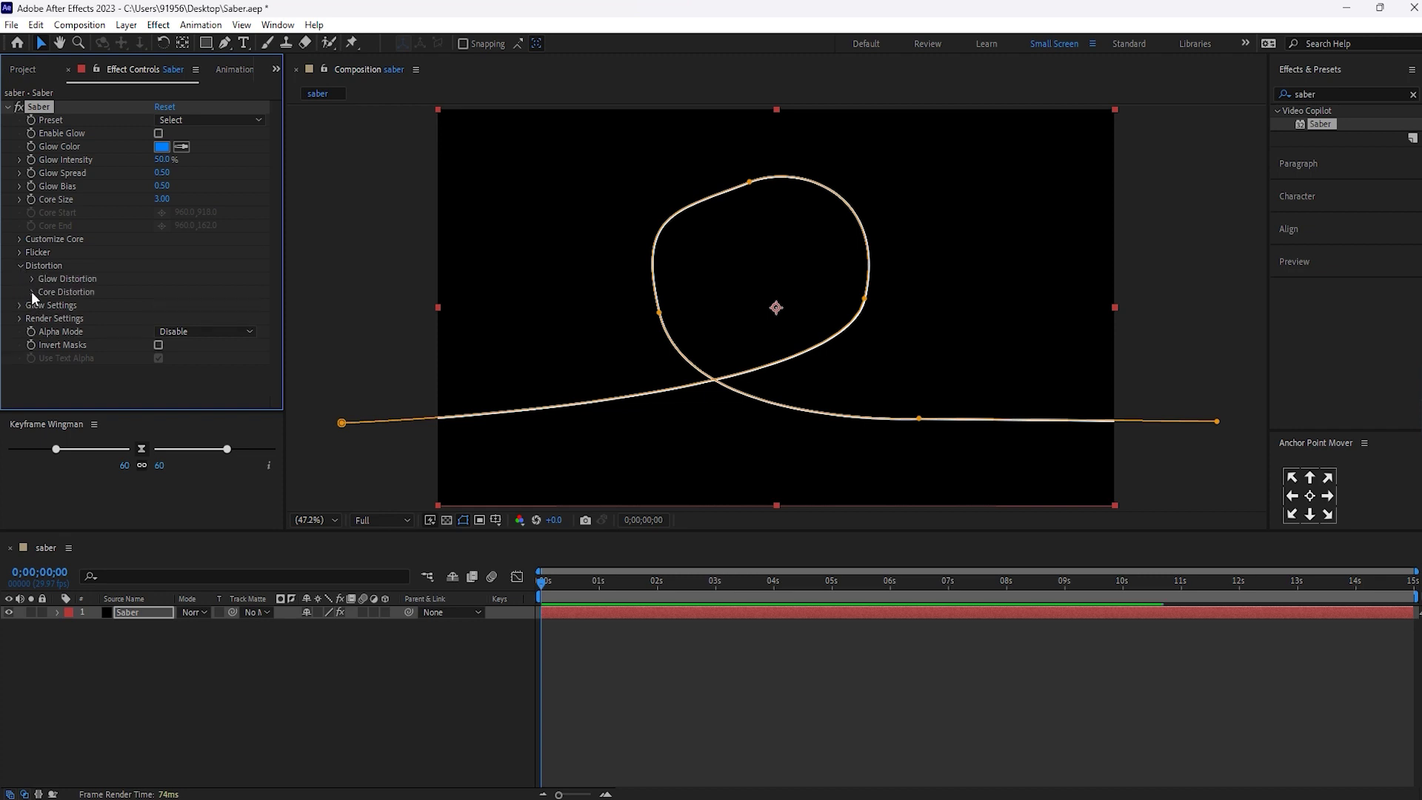
{"action": "left_click", "coordinate": [32, 292]}
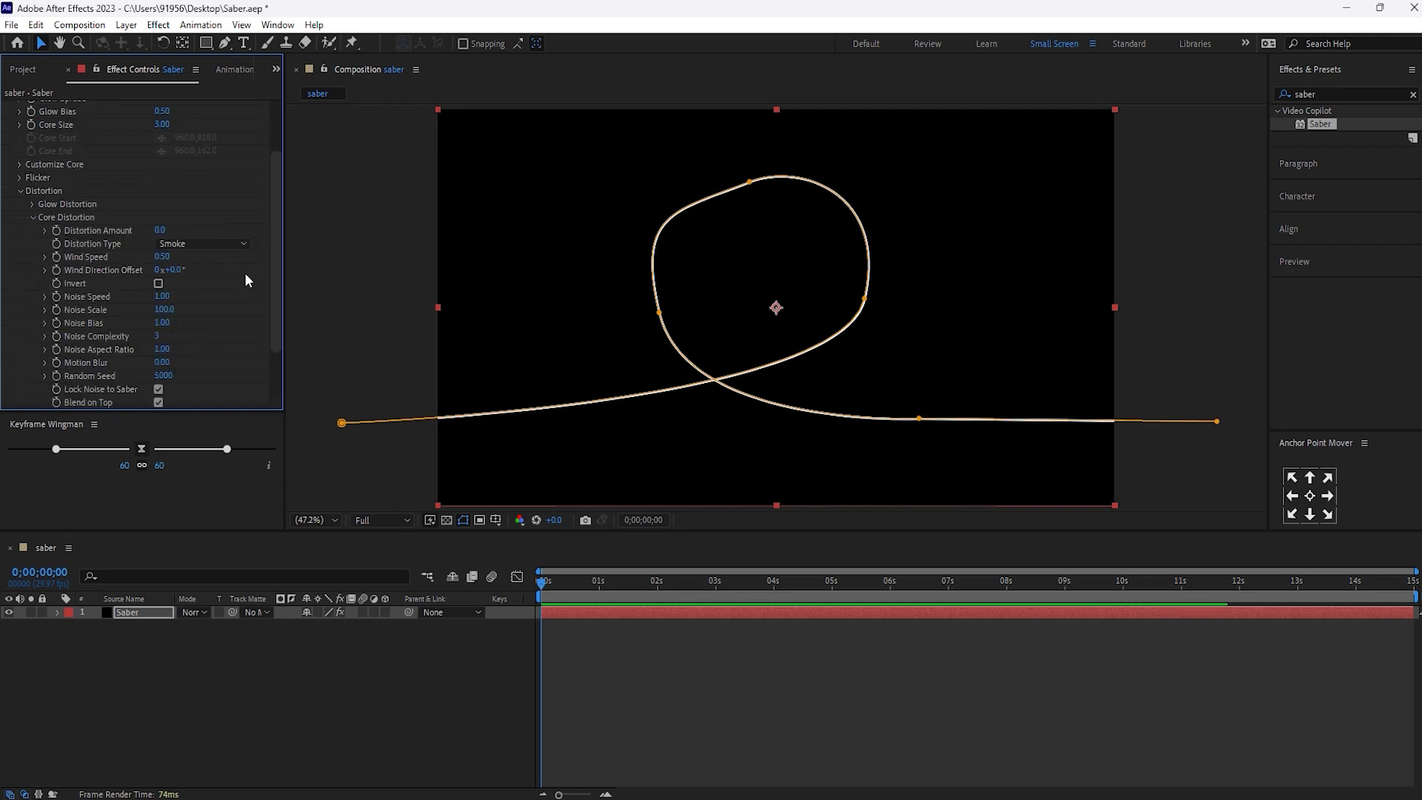
{"action": "left_click", "coordinate": [220, 243]}
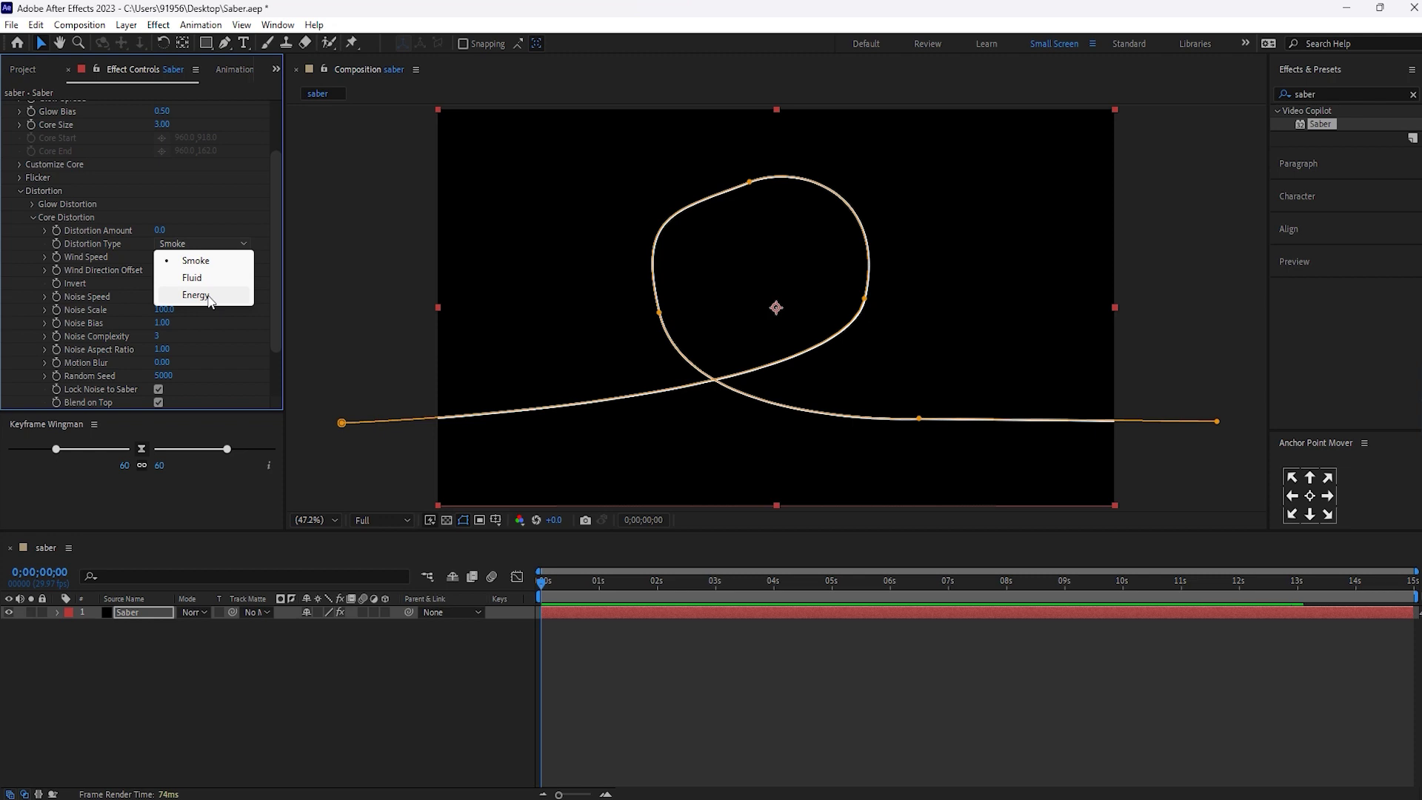
{"action": "left_click", "coordinate": [209, 300]}
Set Distortion Amount to 75, invert the distortion, and set Wind Speed to 0.01.
{"action": "left_click", "coordinate": [158, 232]}
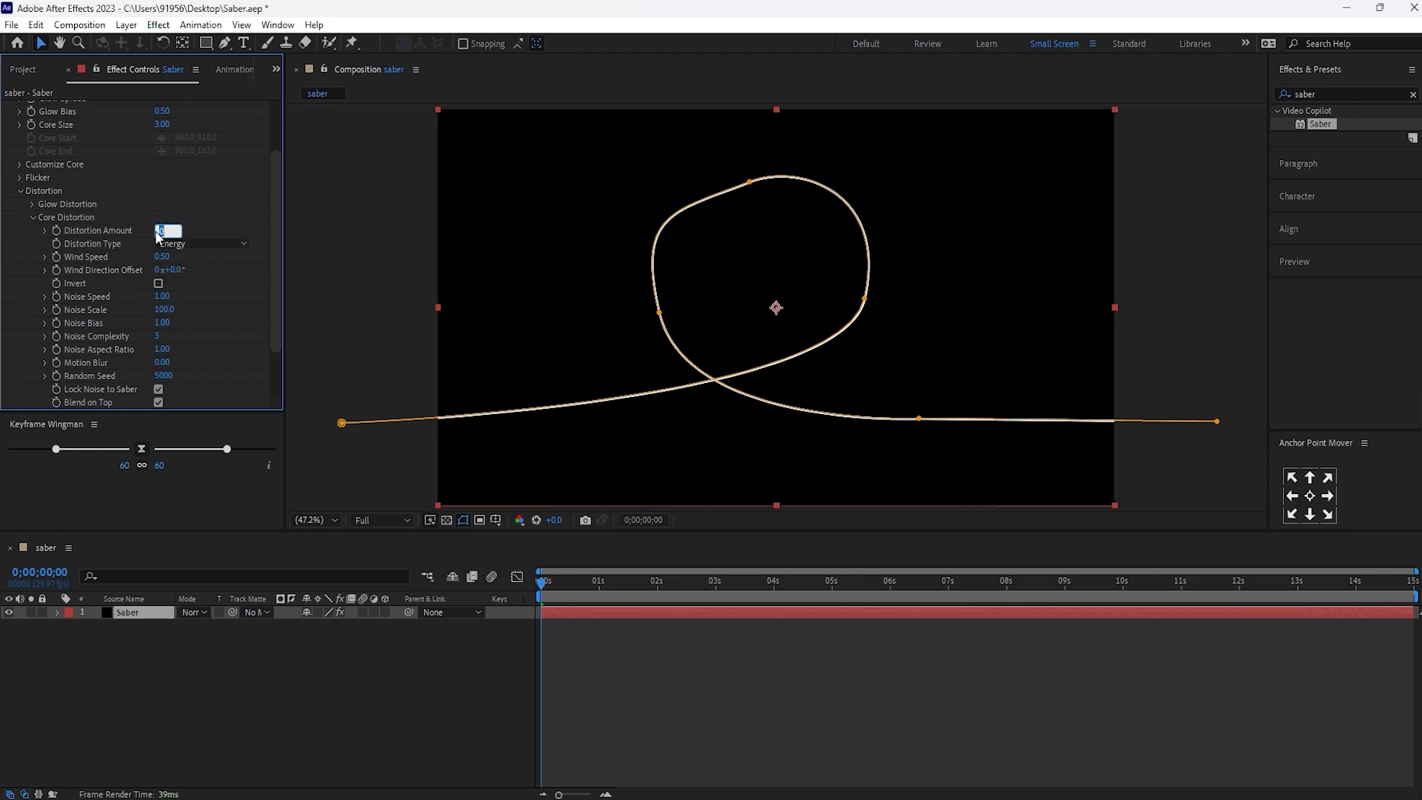
{"action": "type", "text": "75"}
{"action": "key", "text": "Return"}
{"action": "left_click", "coordinate": [229, 288]}
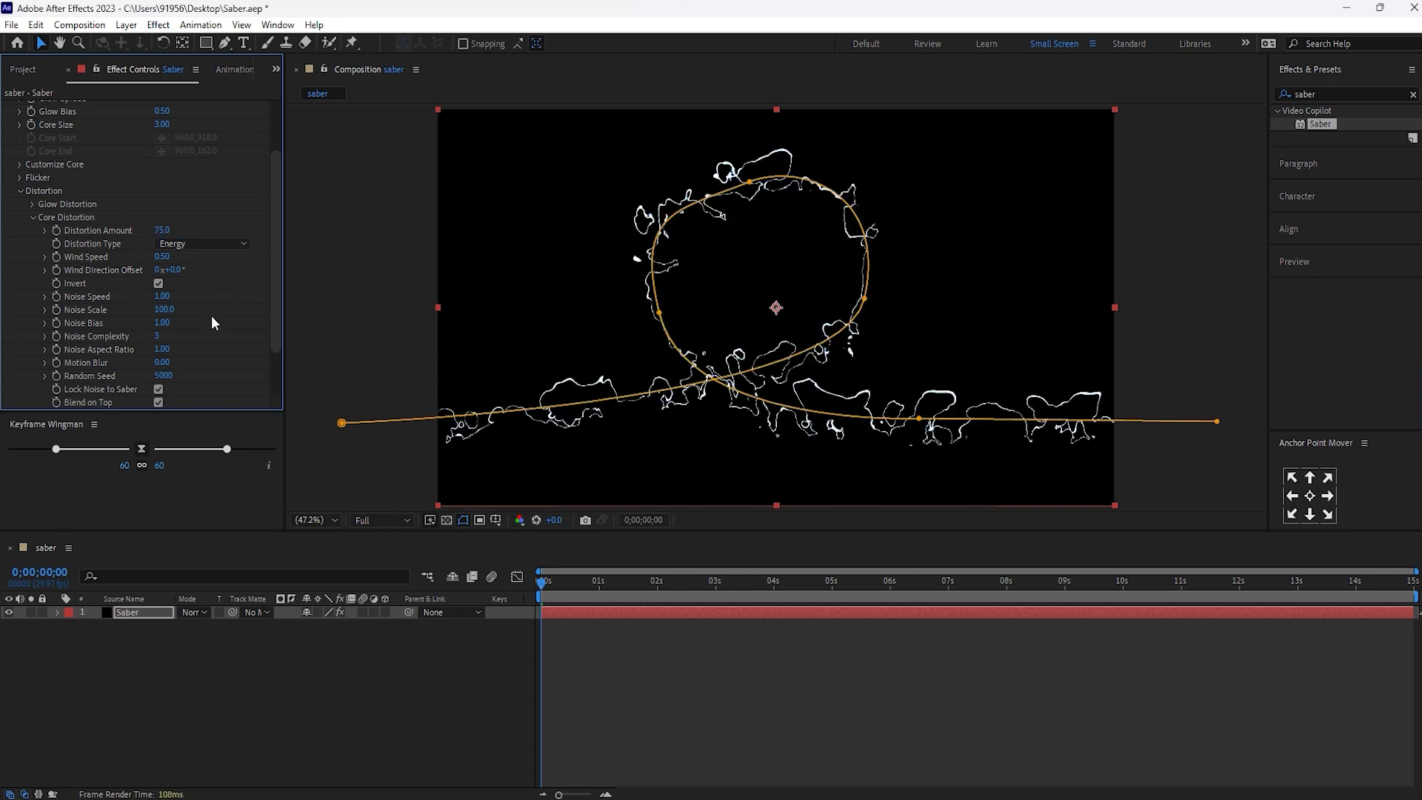
{"action": "left_click", "coordinate": [165, 256]}
{"action": "type", "text": "0"}
{"action": "left_click", "coordinate": [201, 317]}
Set Noise Speed 0.01, Noise Scale 1, Noise Bias 3, and Core Size 0.50.
{"action": "left_click", "coordinate": [161, 295]}
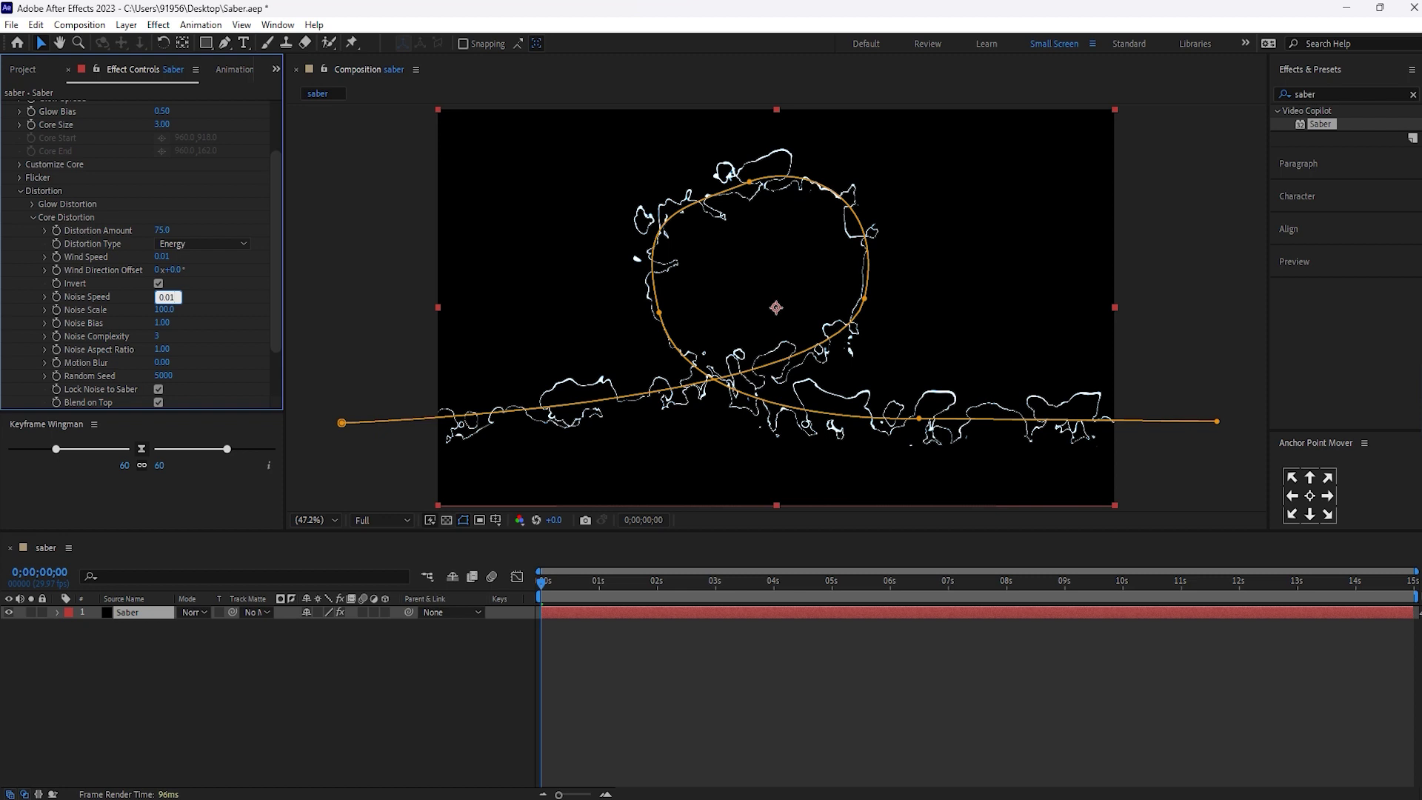
{"action": "left_click", "coordinate": [205, 318]}
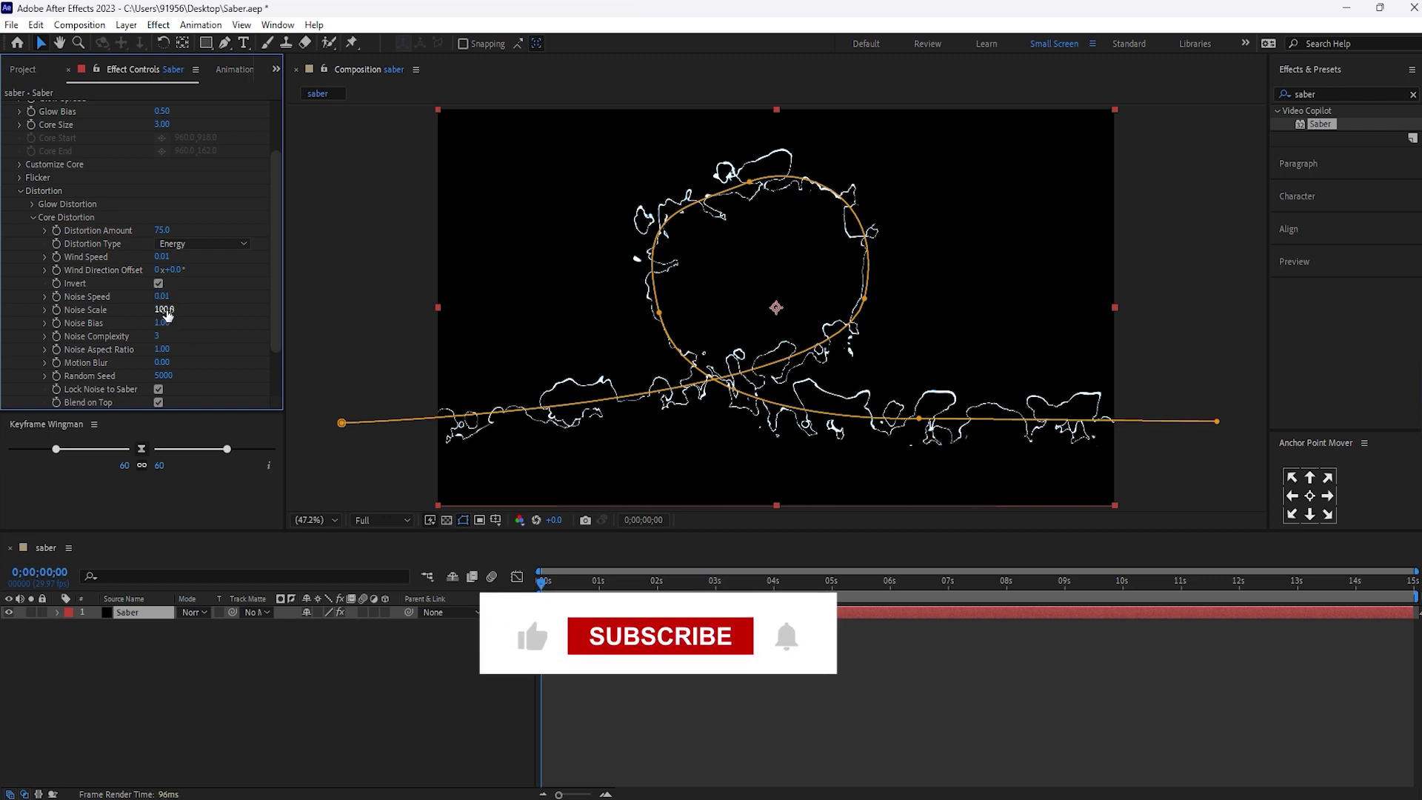
{"action": "left_click", "coordinate": [159, 314]}
{"action": "type", "text": "1"}
{"action": "key", "text": "Return"}
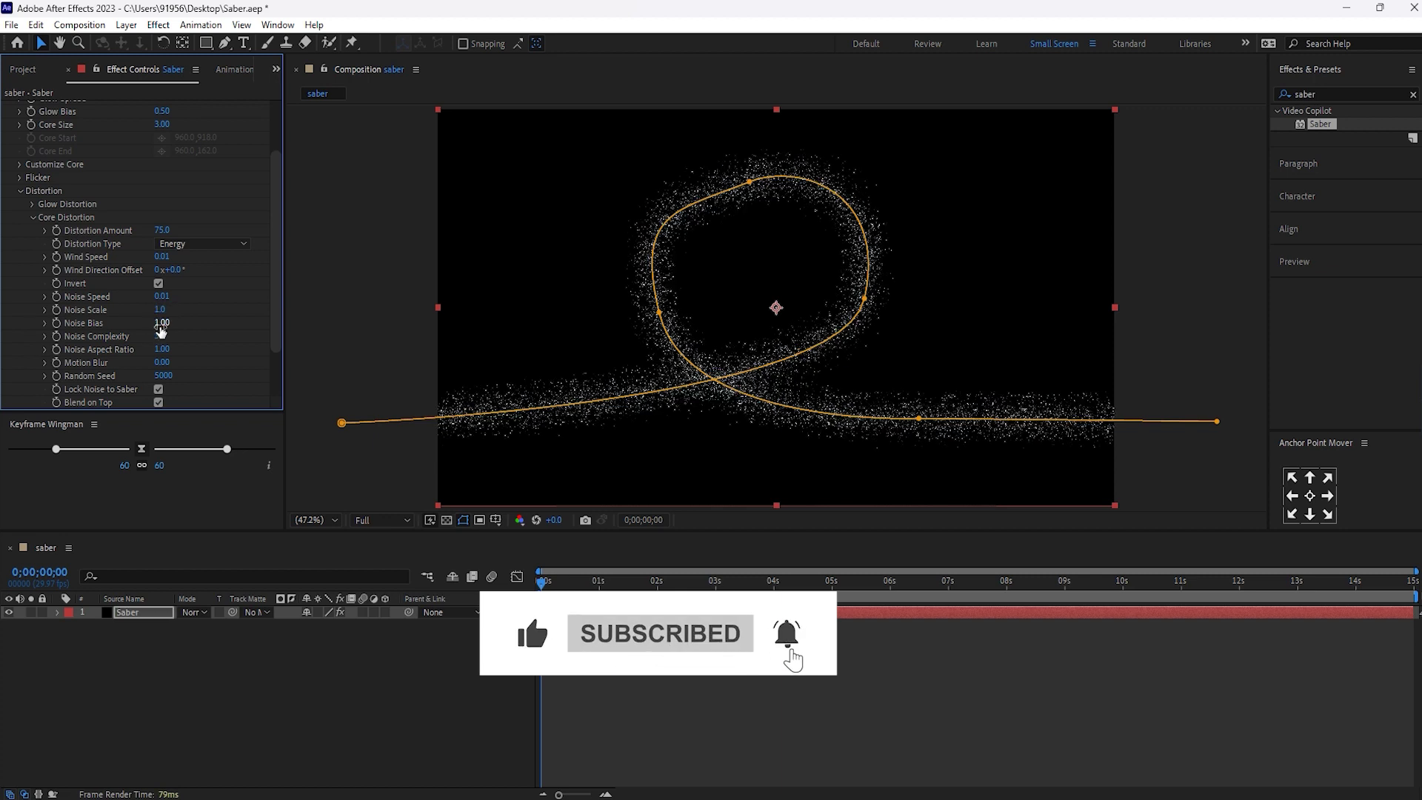
{"action": "left_click", "coordinate": [161, 324]}
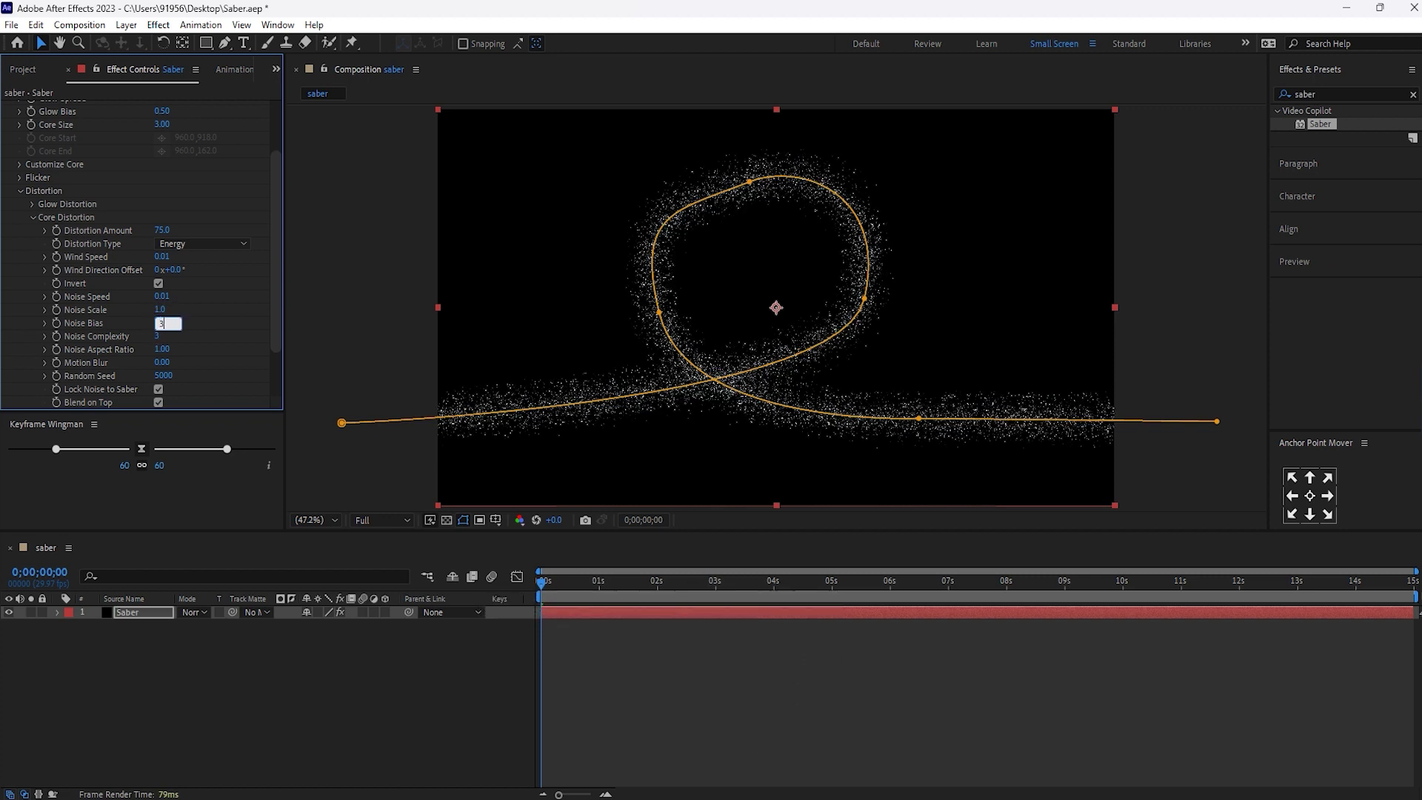
{"action": "type", "text": "3"}
{"action": "key", "text": "Return"}
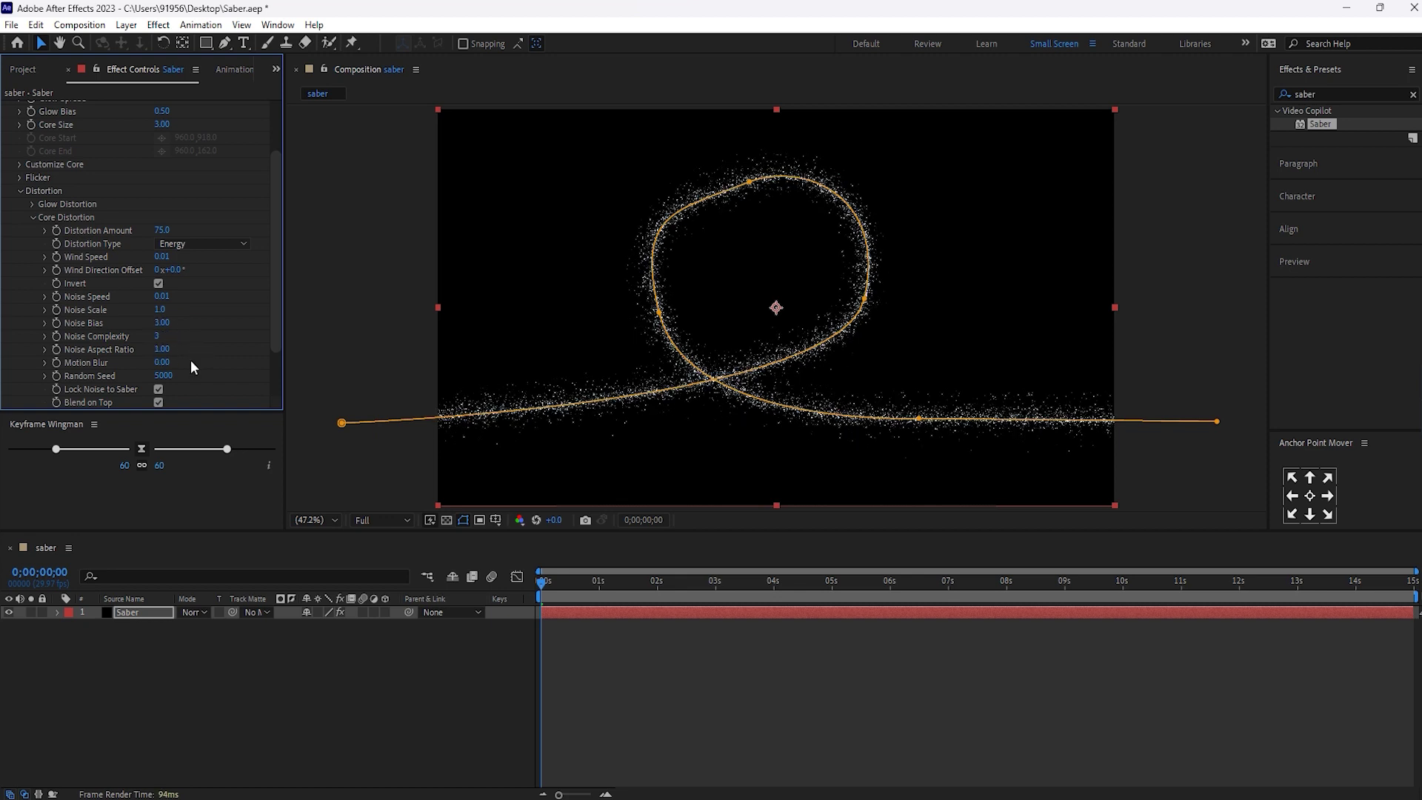
{"action": "left_click", "coordinate": [161, 126]}
{"action": "type", "text": "0"}
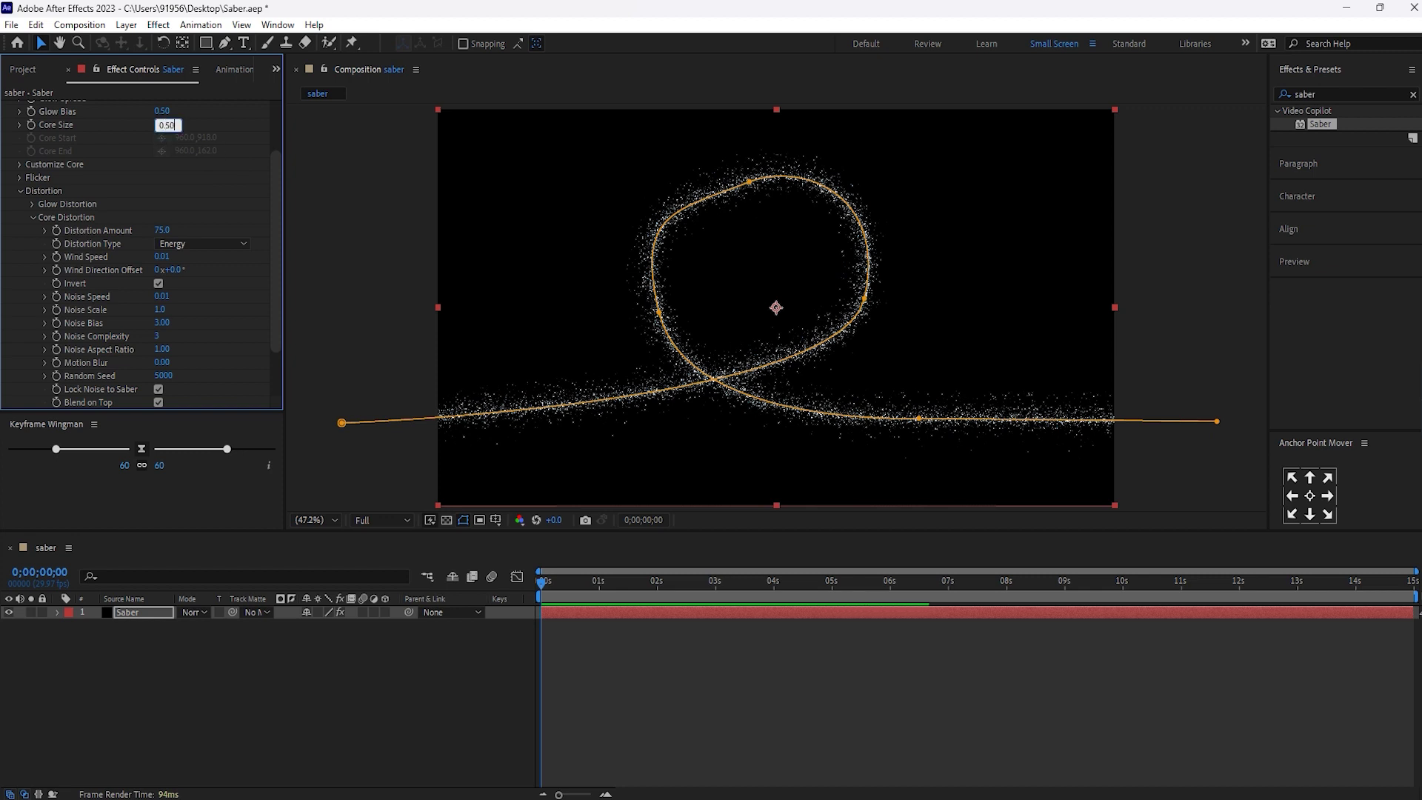
{"action": "key", "text": "Return"}
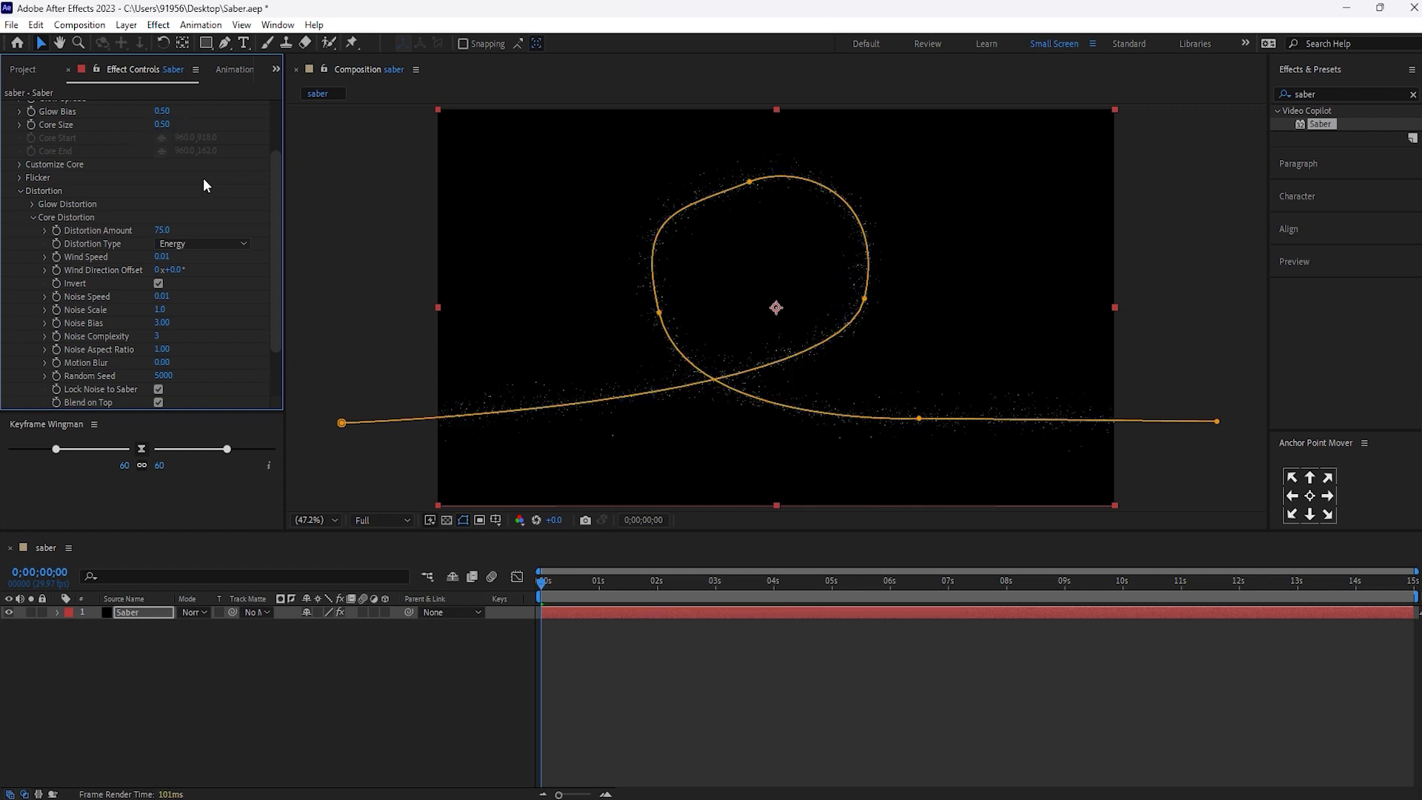
Change the Saber Render Settings' Composite Settings from Black to Transparent.
{"action": "scroll", "coordinate": [201, 180], "scroll_direction": "up", "scroll_amount": 2}
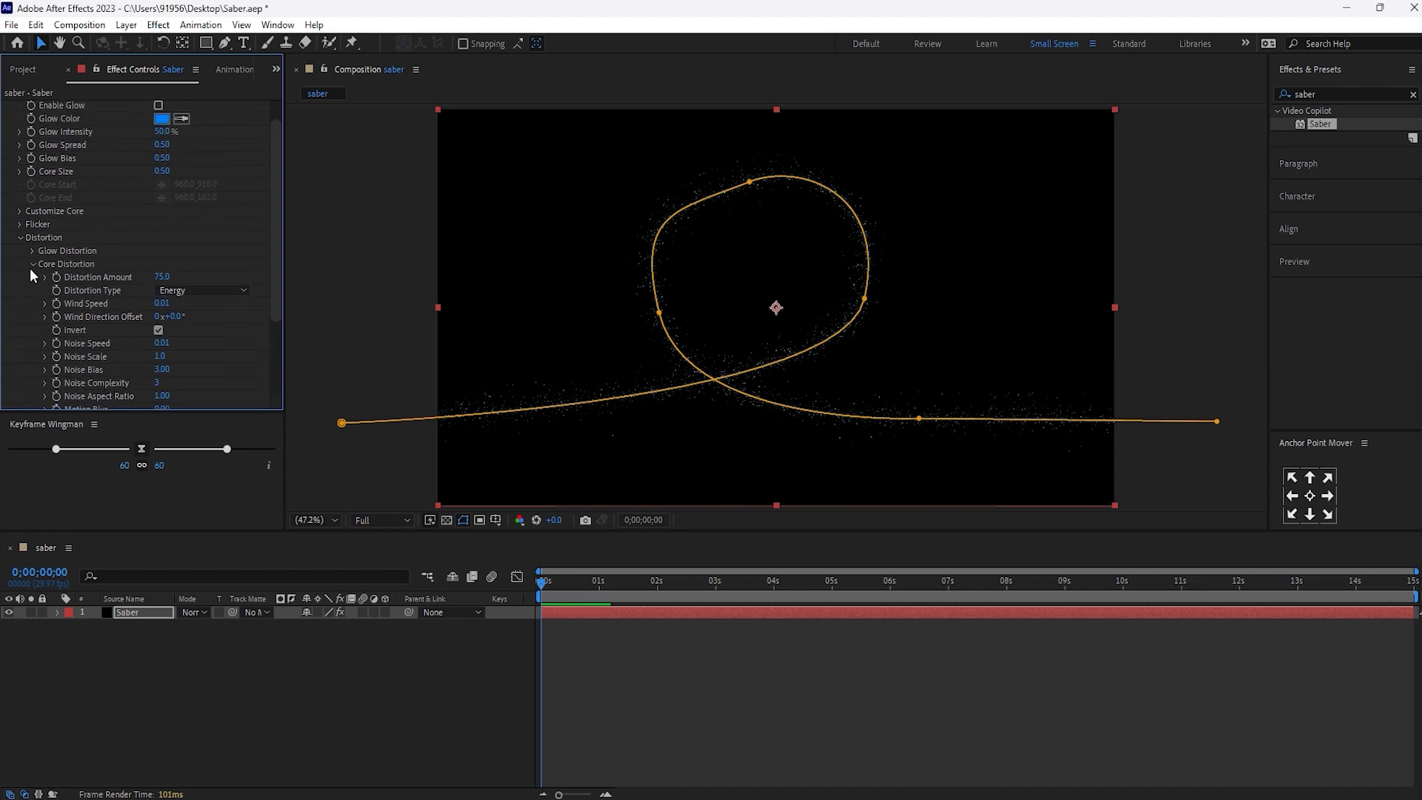
{"action": "left_click", "coordinate": [20, 238]}
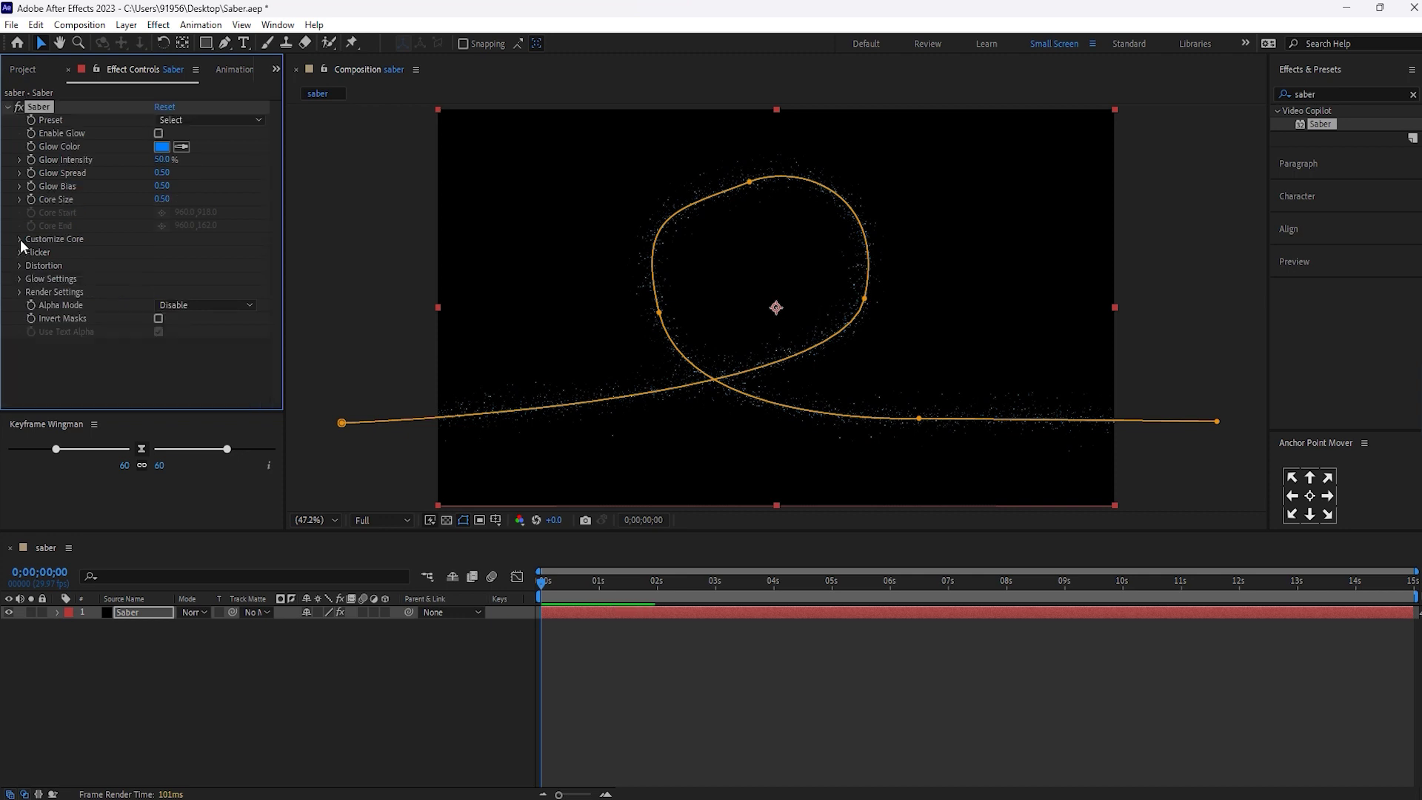
{"action": "left_click", "coordinate": [20, 292]}
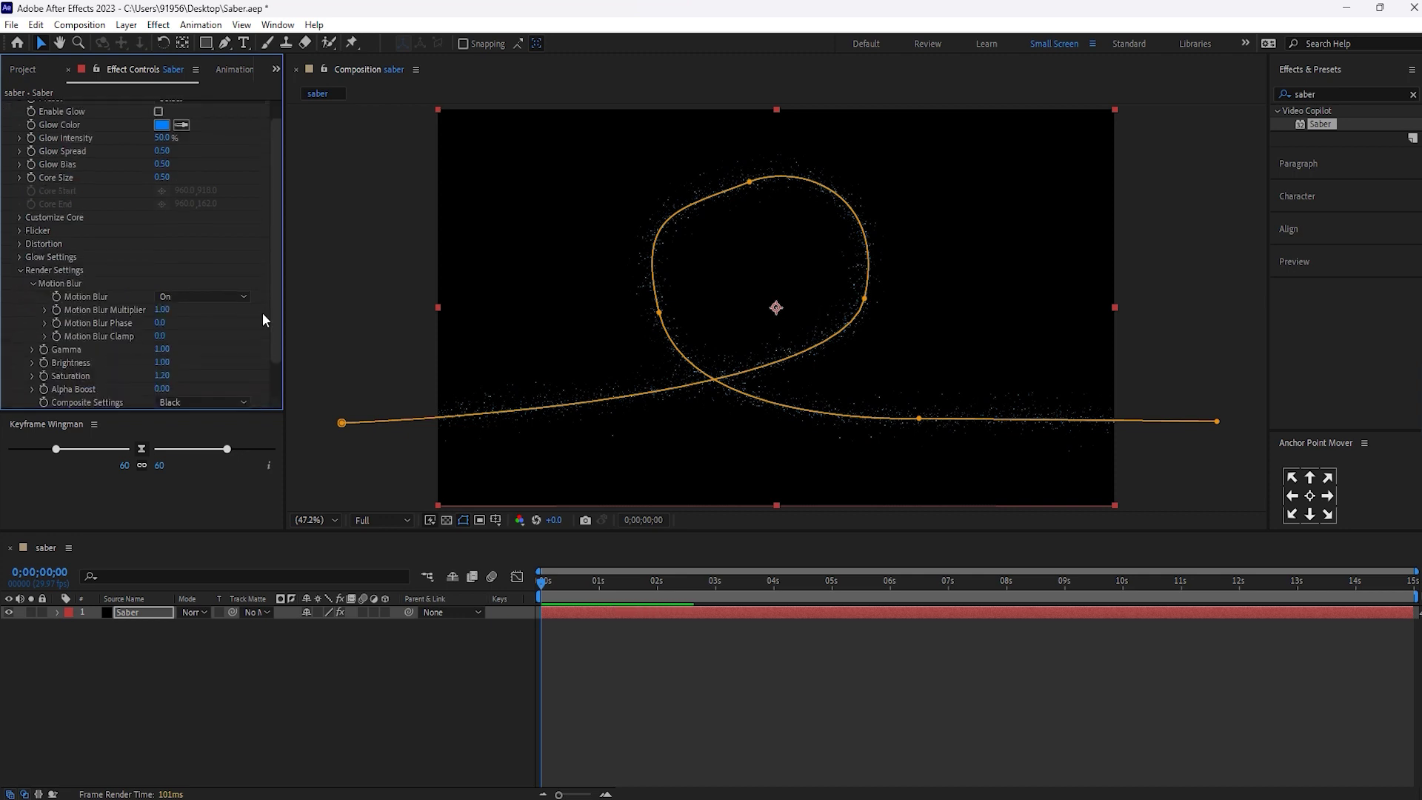
{"action": "scroll", "coordinate": [263, 312], "scroll_direction": "down", "scroll_amount": 3}
{"action": "left_click", "coordinate": [184, 363]}
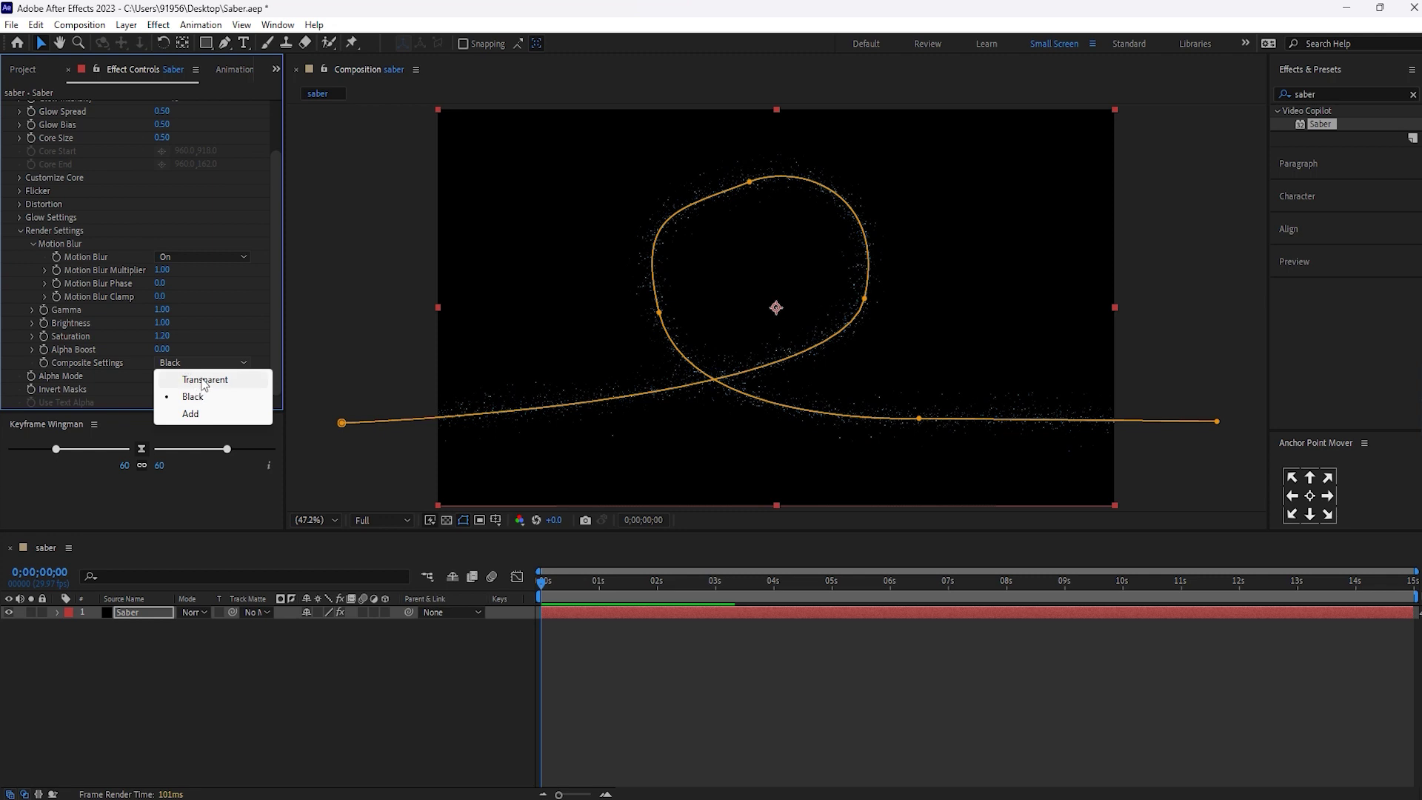
{"action": "left_click", "coordinate": [201, 379]}
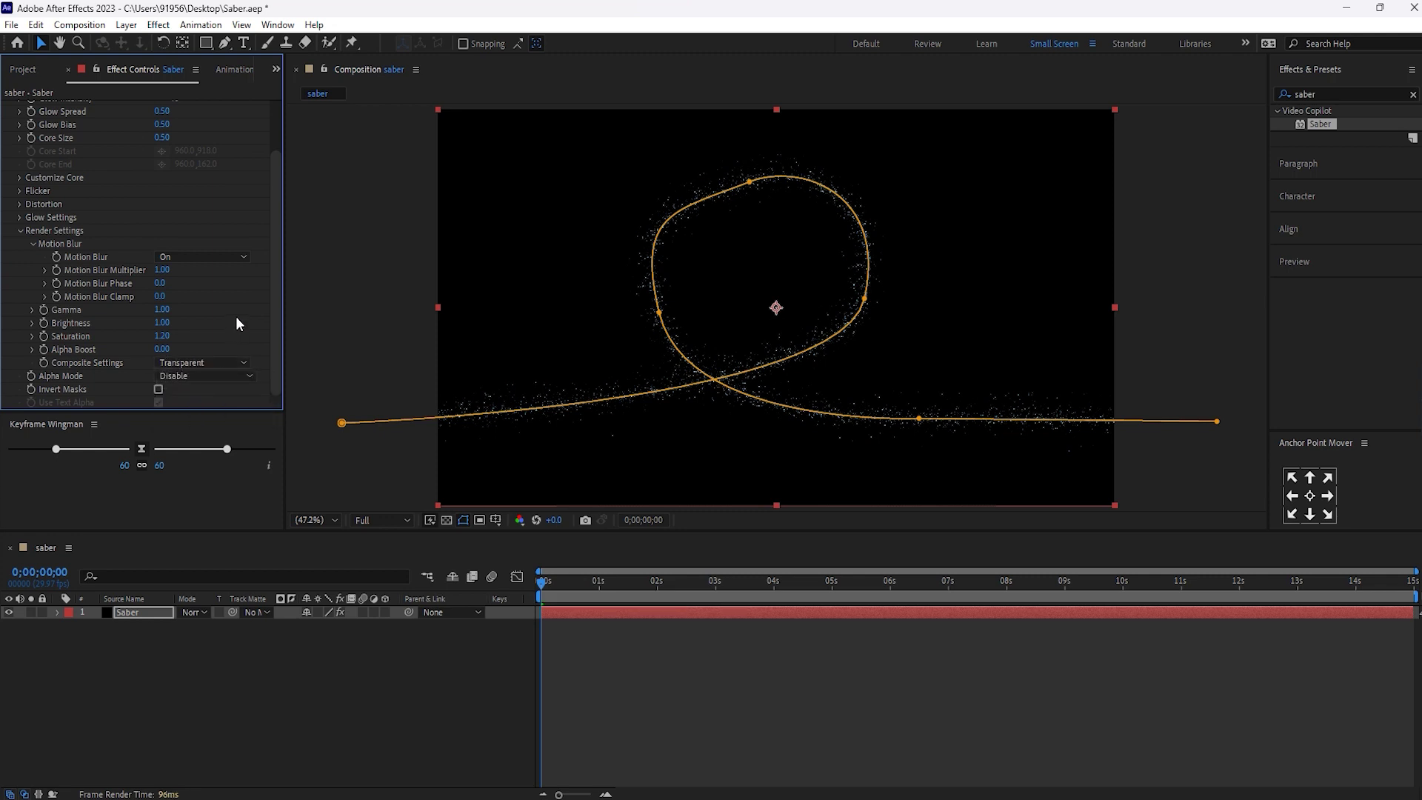
{"action": "scroll", "coordinate": [183, 308], "scroll_direction": "up", "scroll_amount": 3}
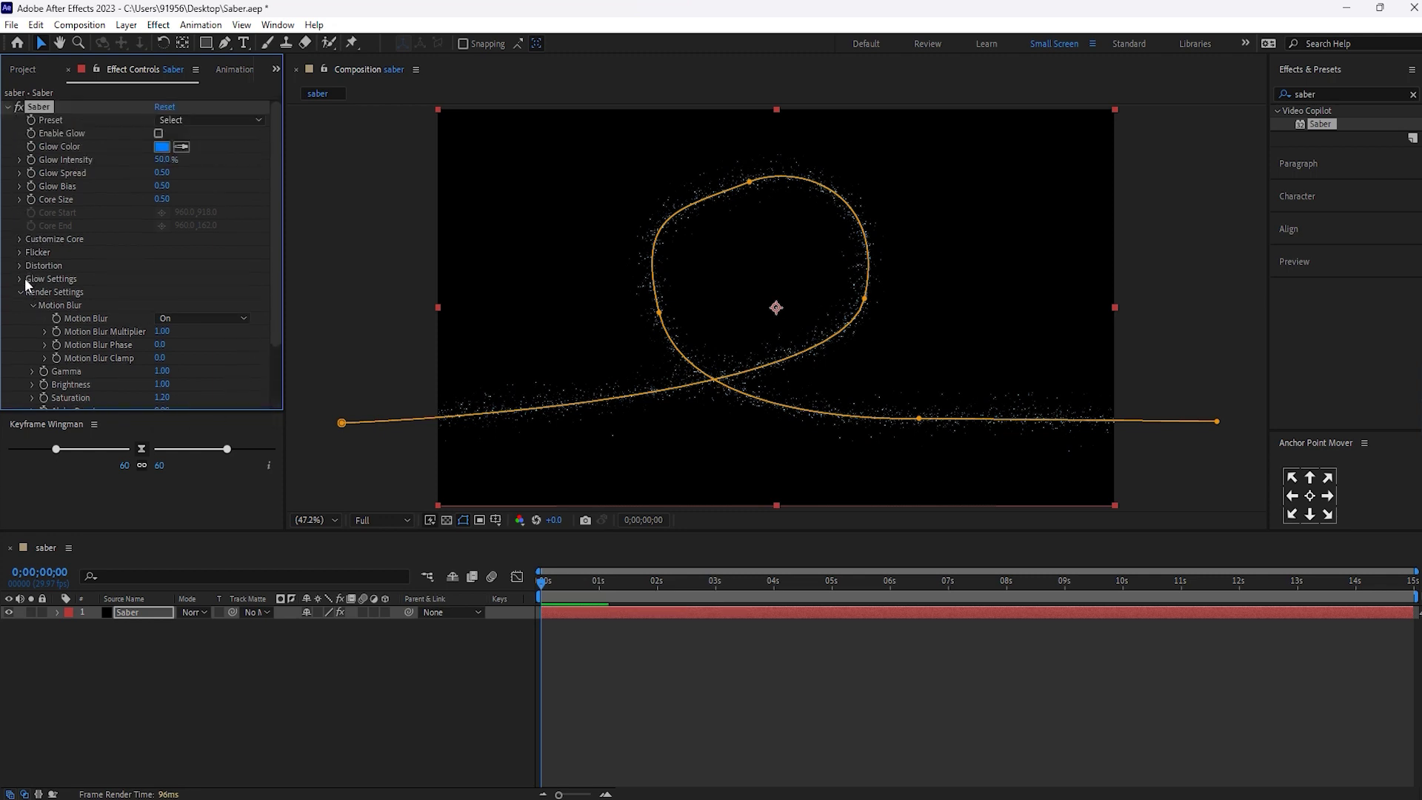
{"action": "left_click", "coordinate": [18, 240]}
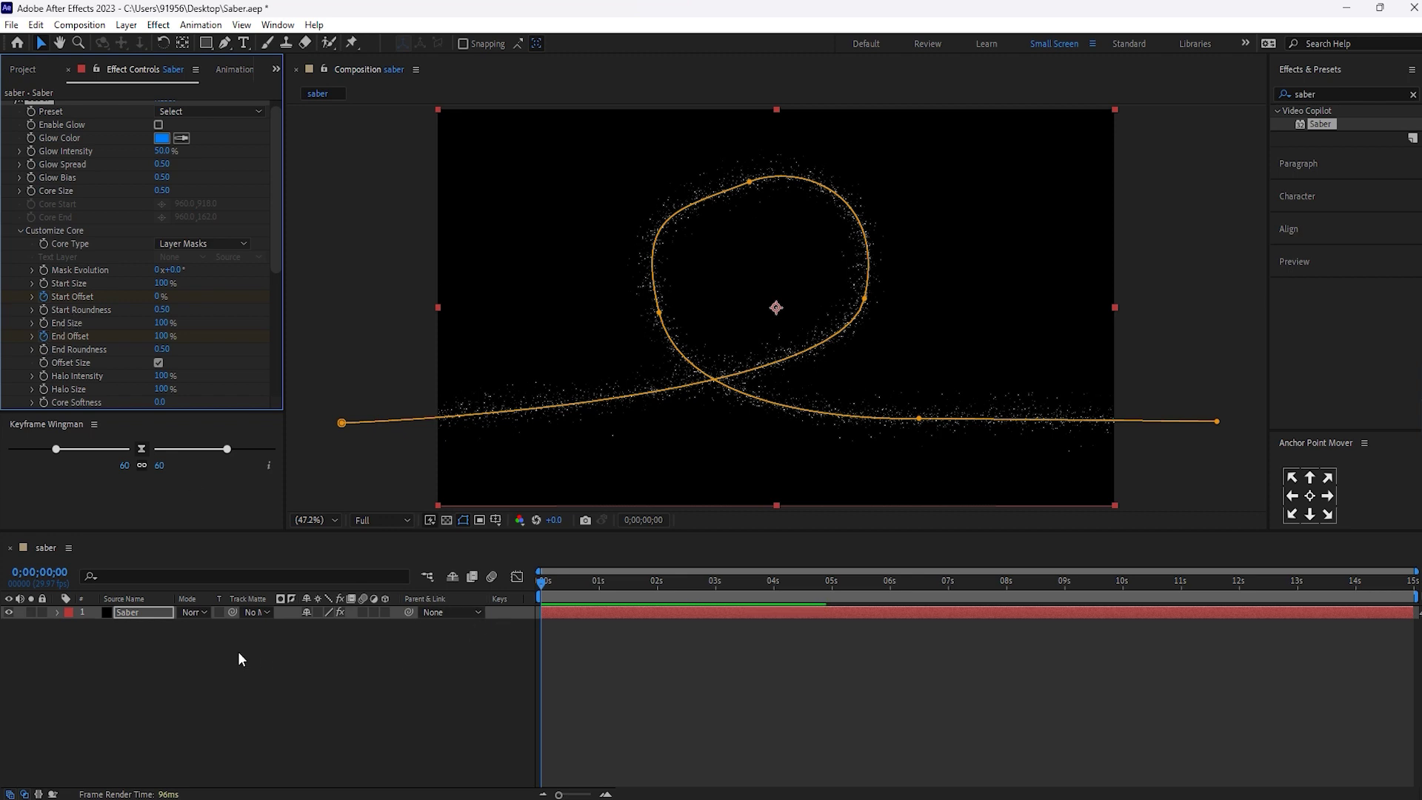
Keyframe End Offset at 0% on frame zero and Start Offset at 100% at 0;00;01;29.
{"action": "left_click", "coordinate": [133, 612]}
{"action": "key", "text": "u"}
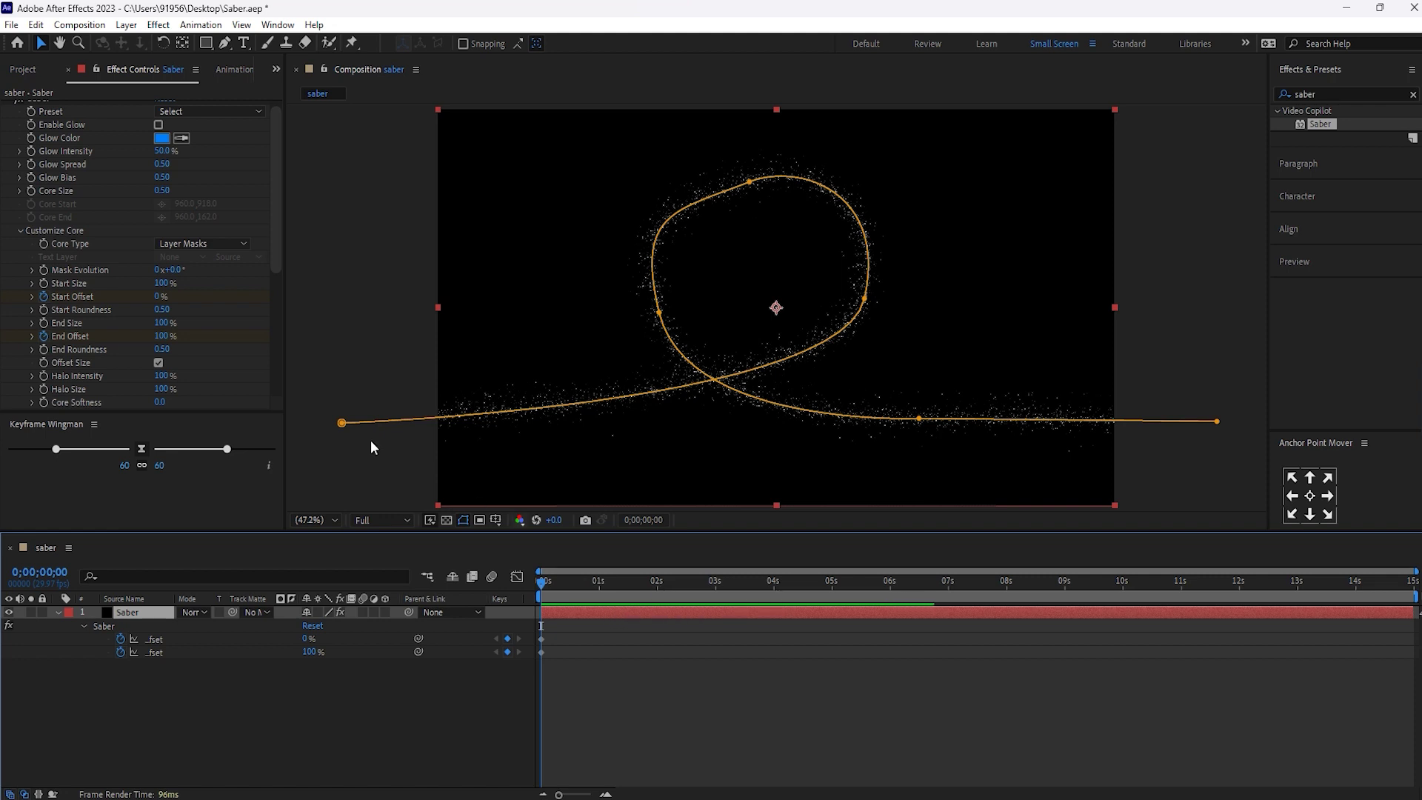
{"action": "left_click", "coordinate": [73, 339]}
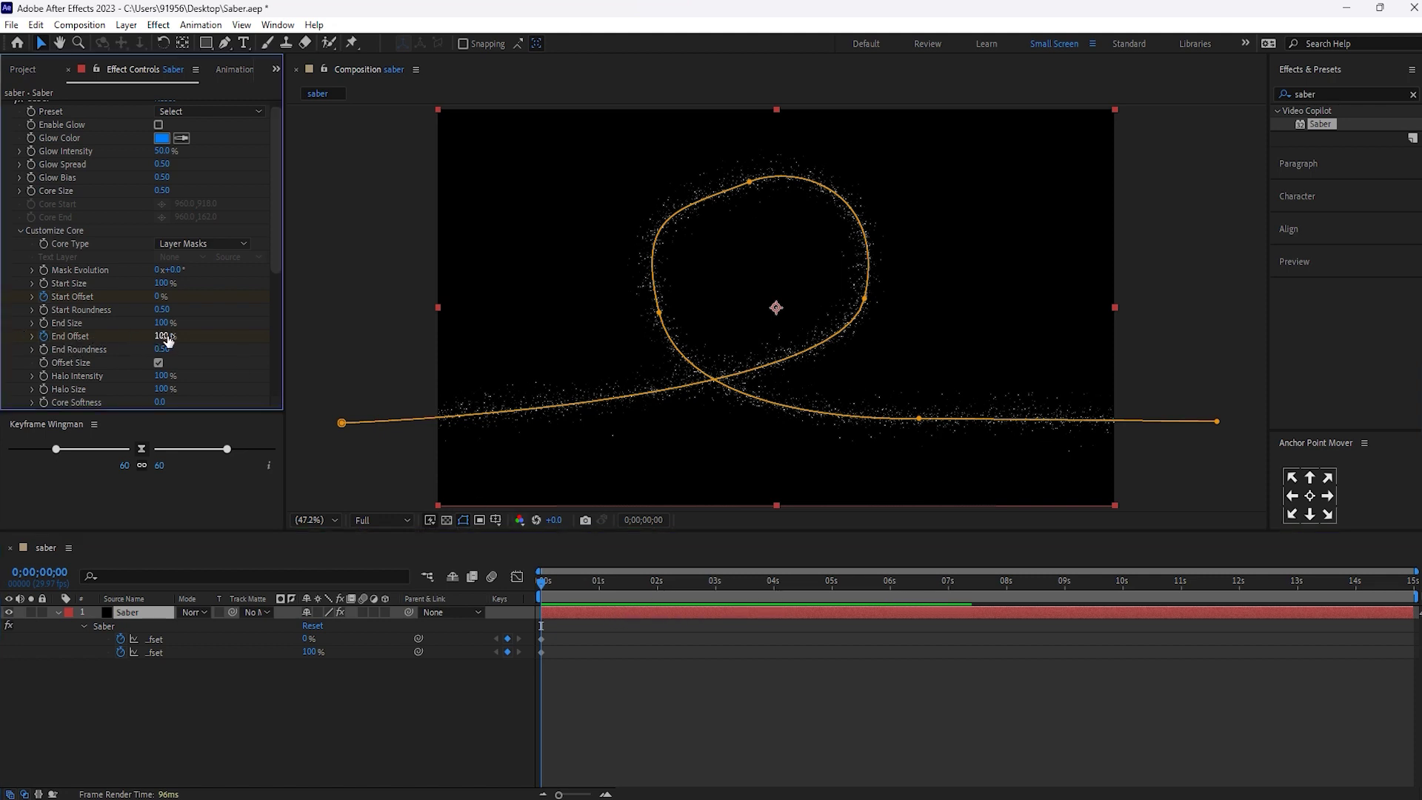
{"action": "left_click_drag", "start_coordinate": [165, 339], "coordinate": [103, 339]}
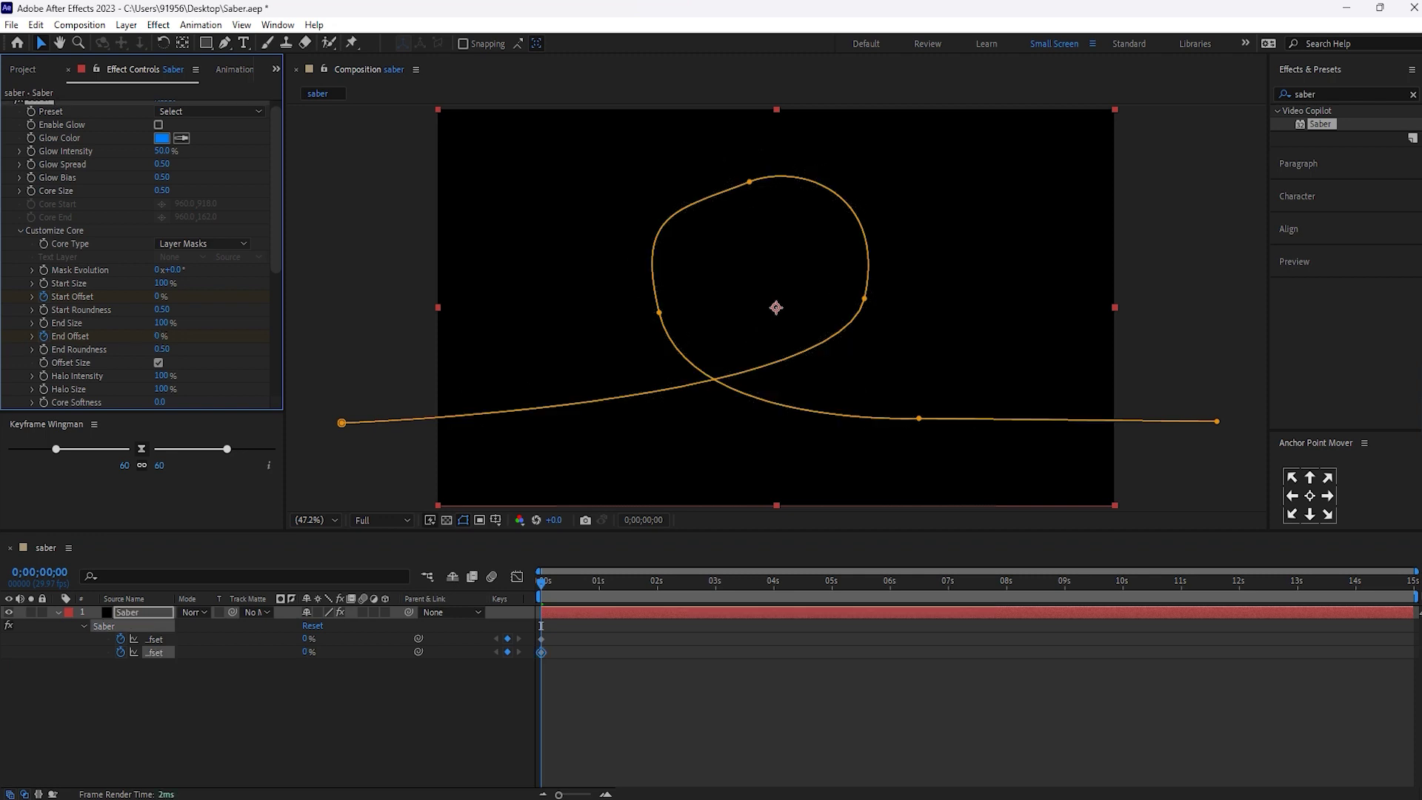
{"action": "left_click", "coordinate": [655, 584]}
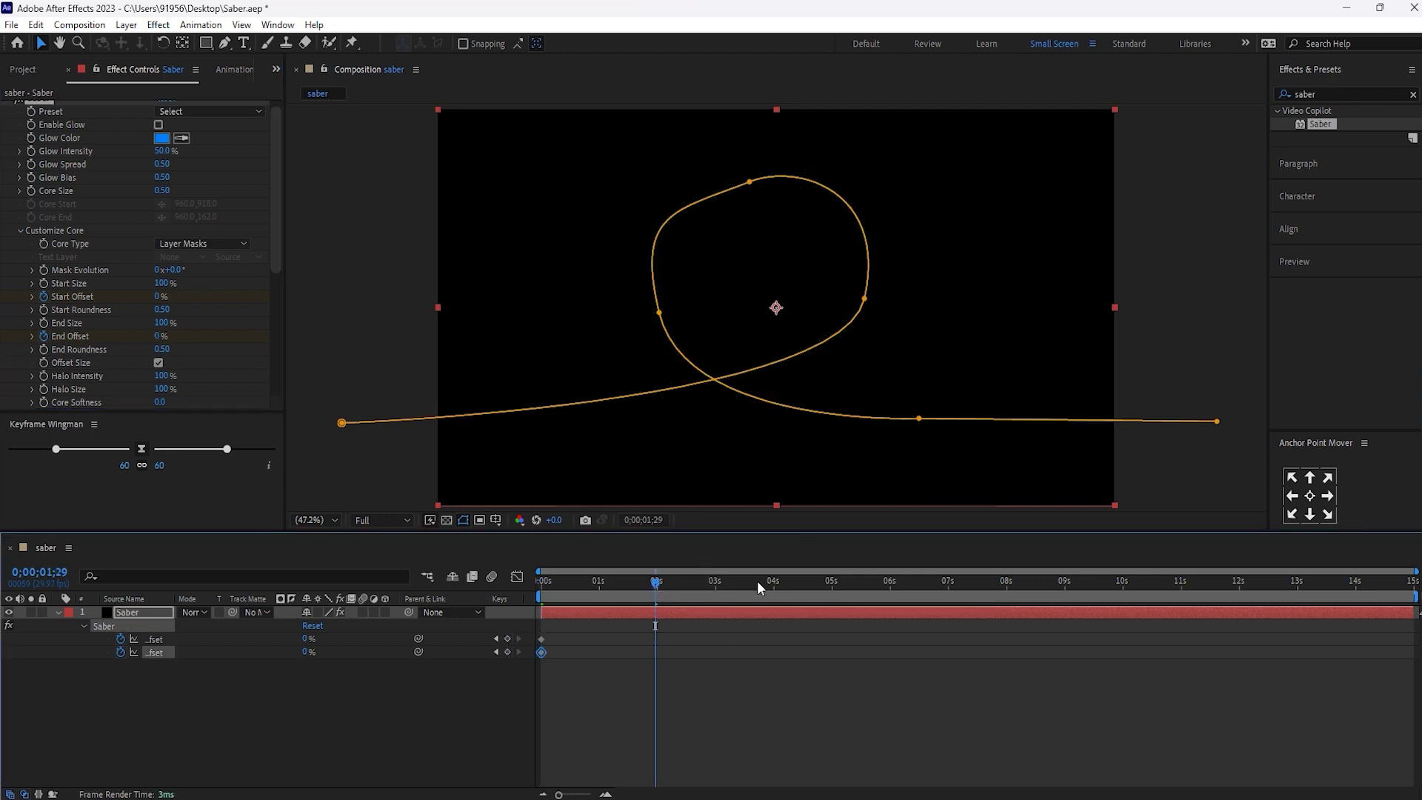
{"action": "left_click_drag", "start_coordinate": [161, 296], "coordinate": [368, 326]}
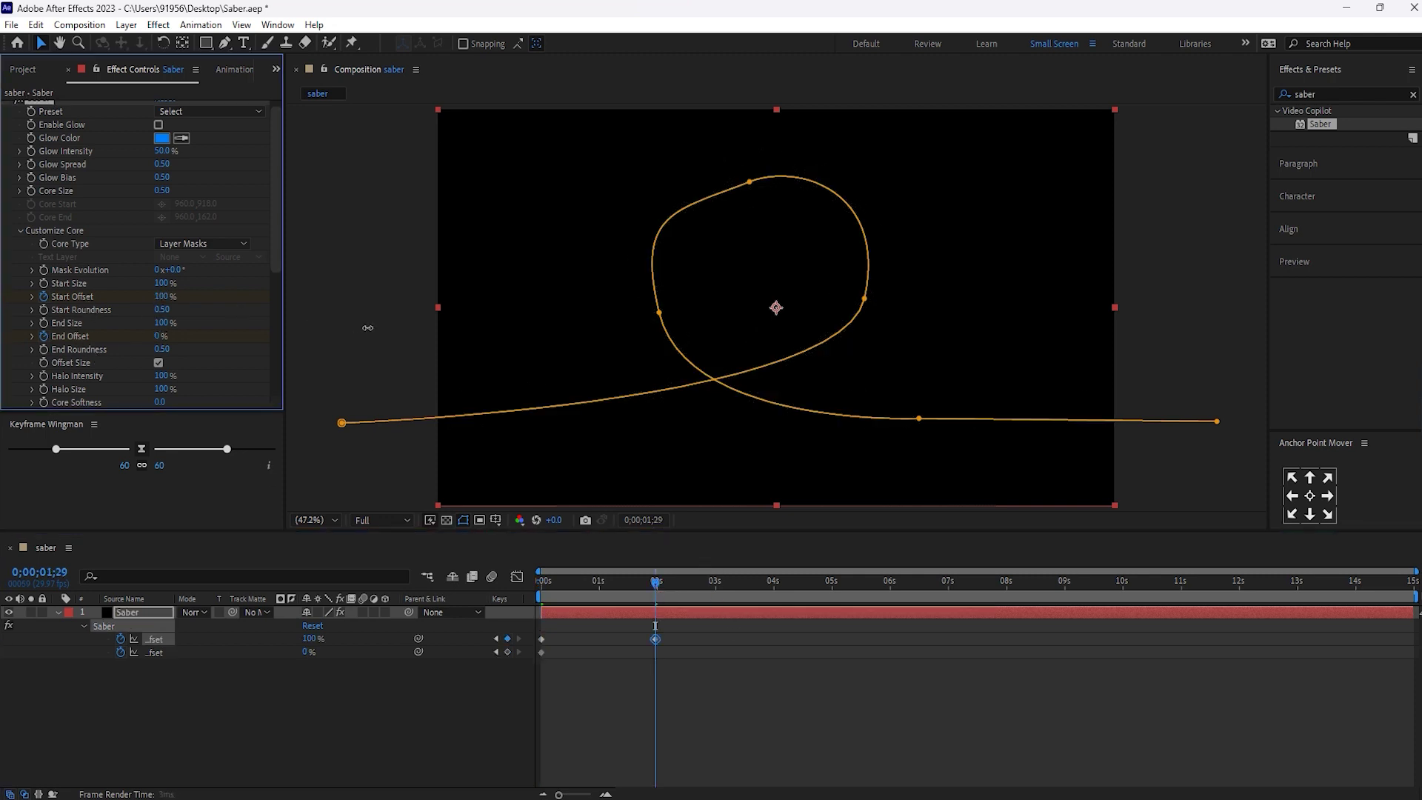
Keyframe End Offset to 100% and apply Easy Ease to all four offset keyframes.
{"action": "left_click_drag", "start_coordinate": [162, 335], "coordinate": [503, 354]}
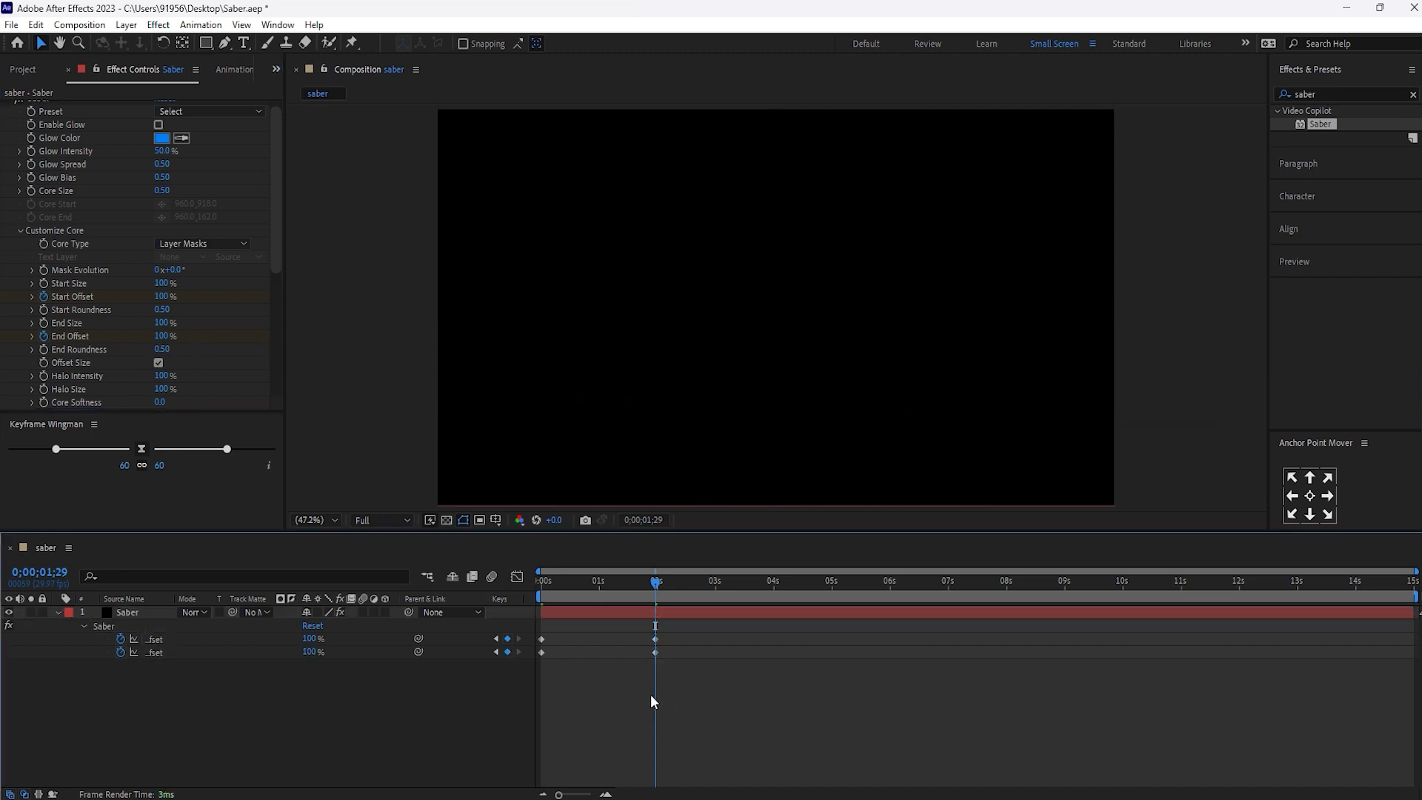
{"action": "left_click_drag", "start_coordinate": [708, 704], "coordinate": [534, 626]}
{"action": "right_click", "coordinate": [655, 652]}
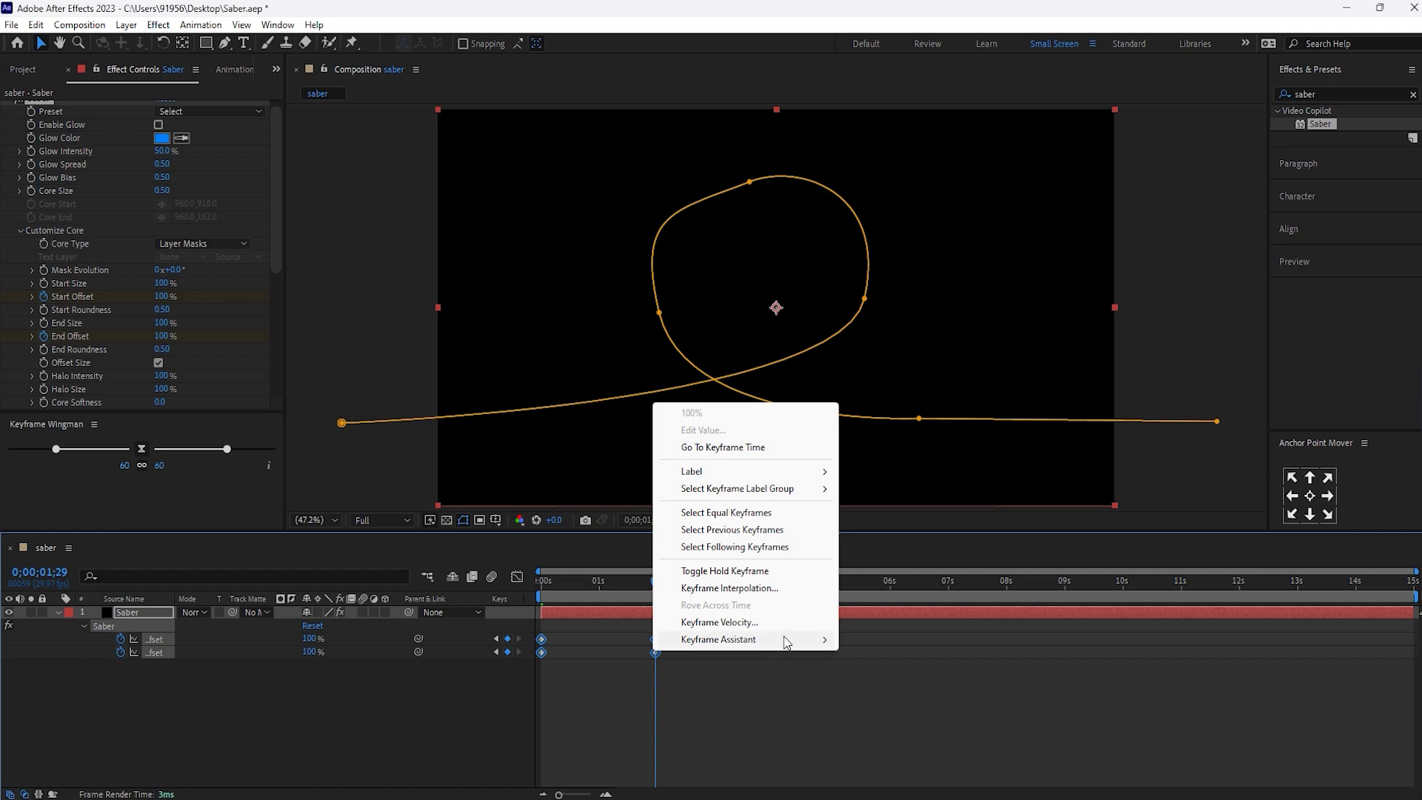
{"action": "mouse_move", "coordinate": [800, 639]}
{"action": "left_click", "coordinate": [908, 691]}
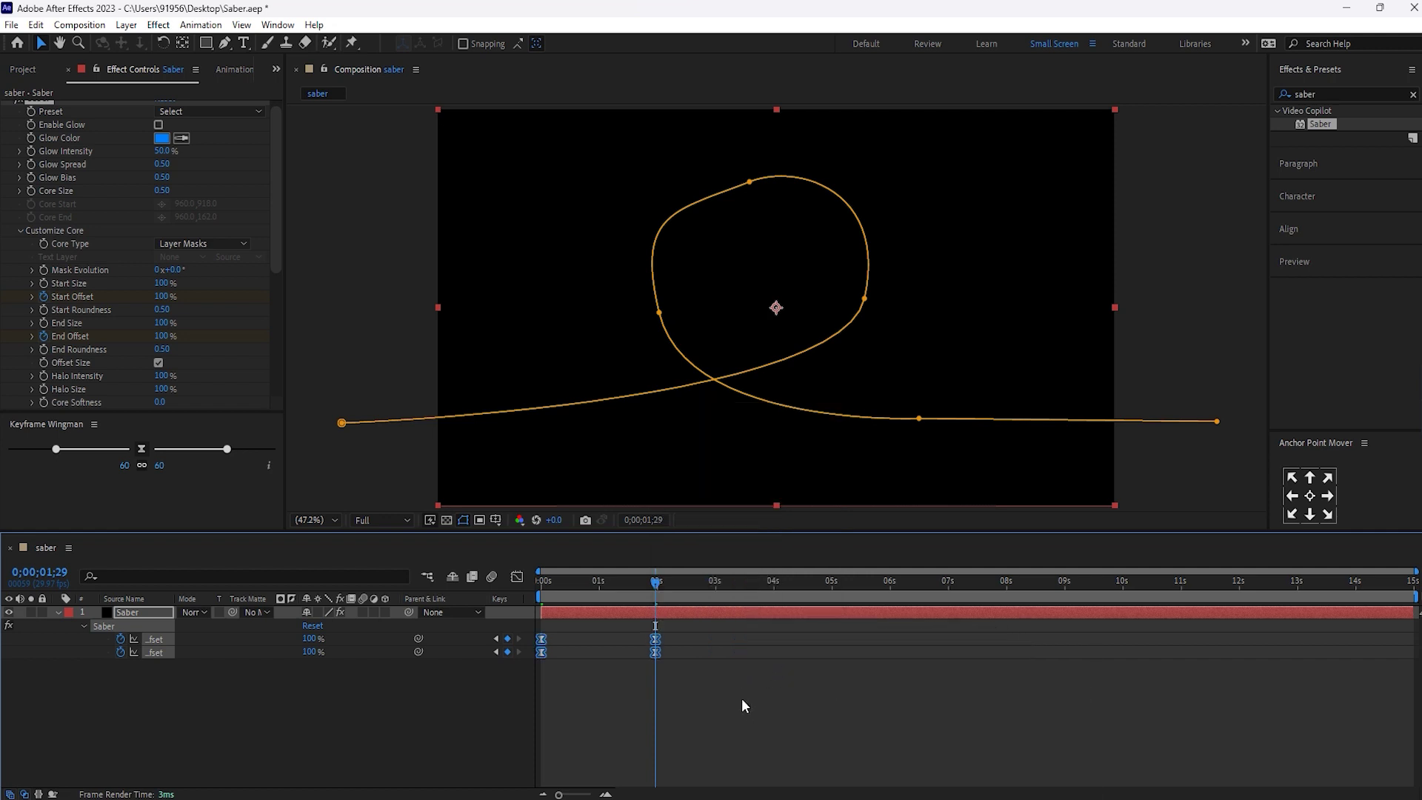
Delay the Start Offset keyframes to begin at 0;00;00;29 and reduce Start Size to 0%.
{"action": "left_click_drag", "start_coordinate": [734, 644], "coordinate": [601, 641]}
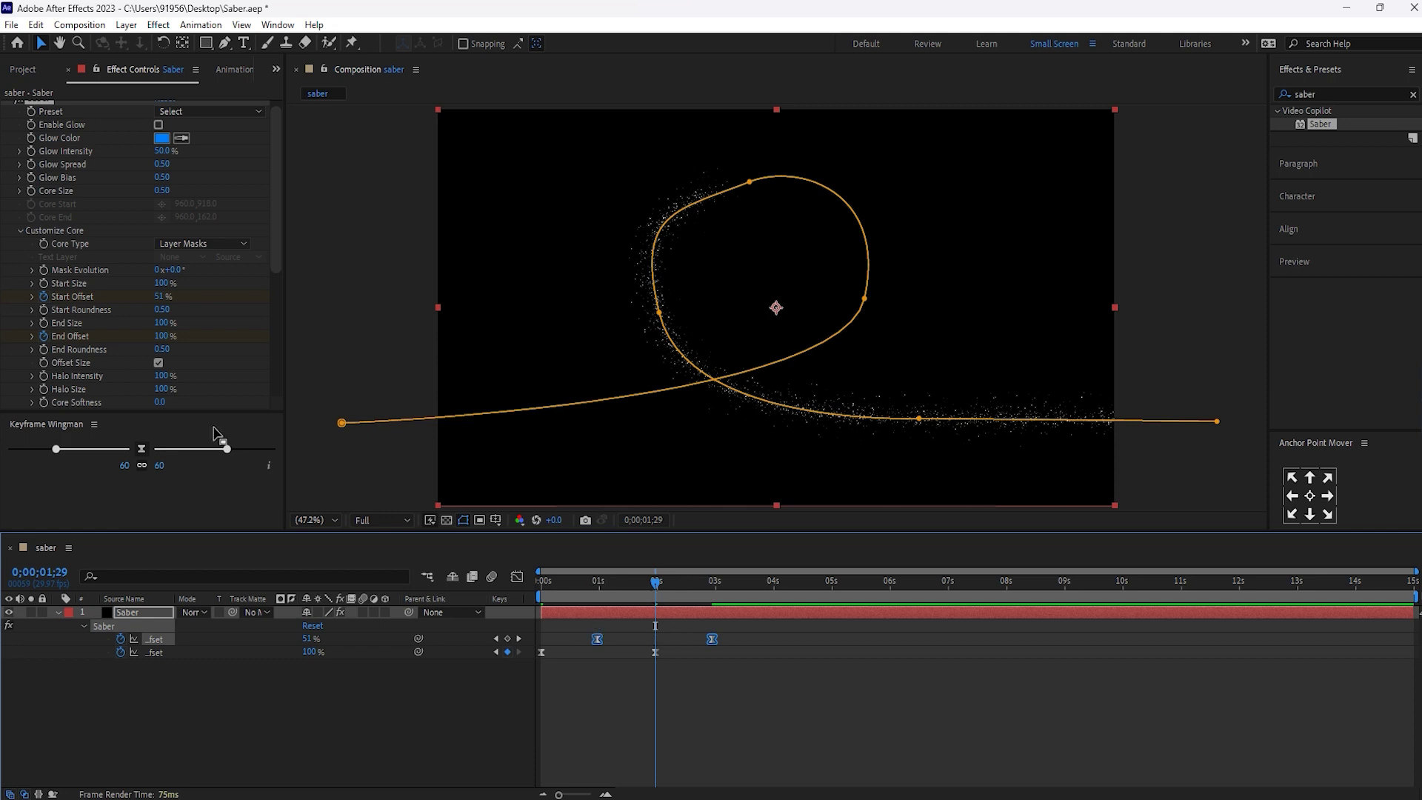
{"action": "left_click_drag", "start_coordinate": [169, 283], "coordinate": [102, 284]}
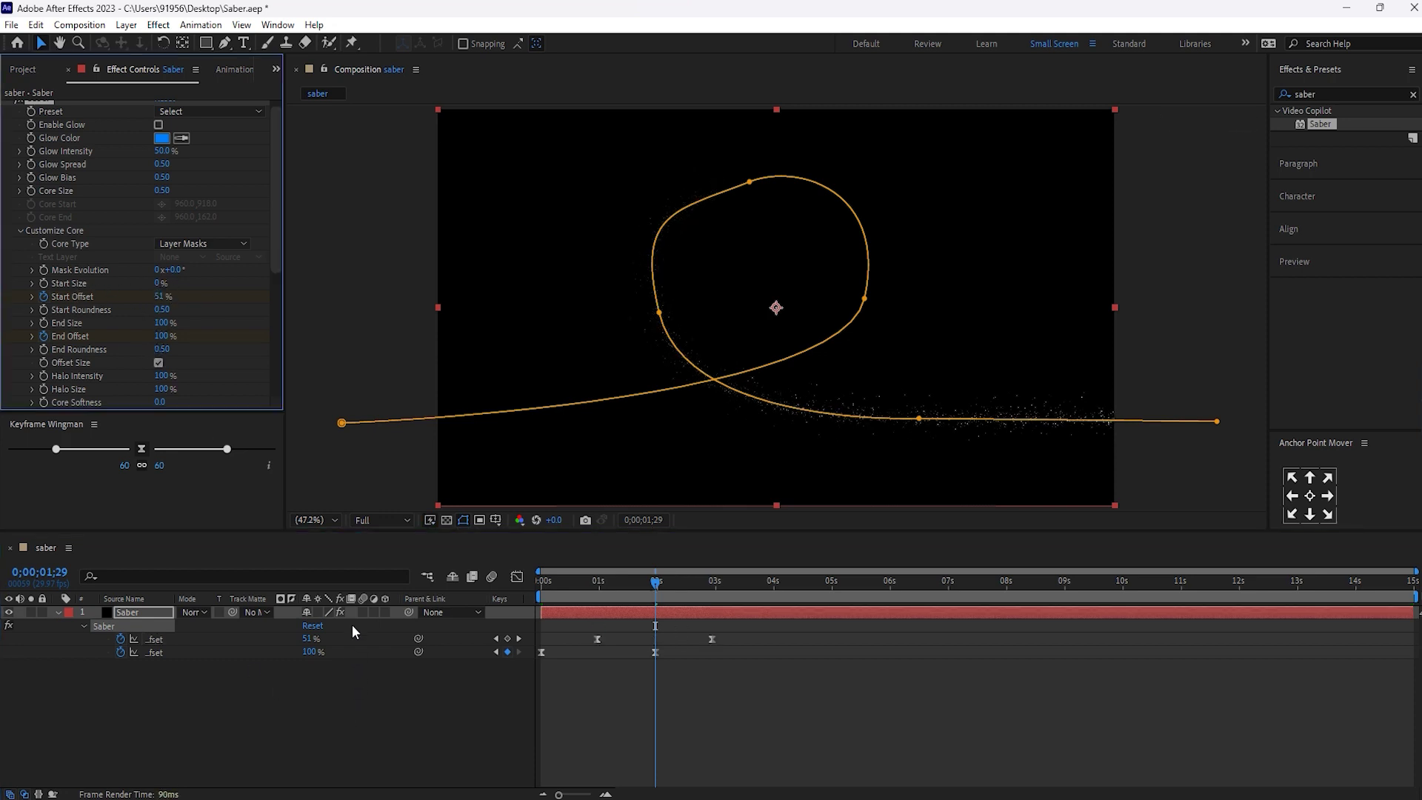
{"action": "scroll", "coordinate": [16, 176], "scroll_direction": "up", "scroll_amount": 1}
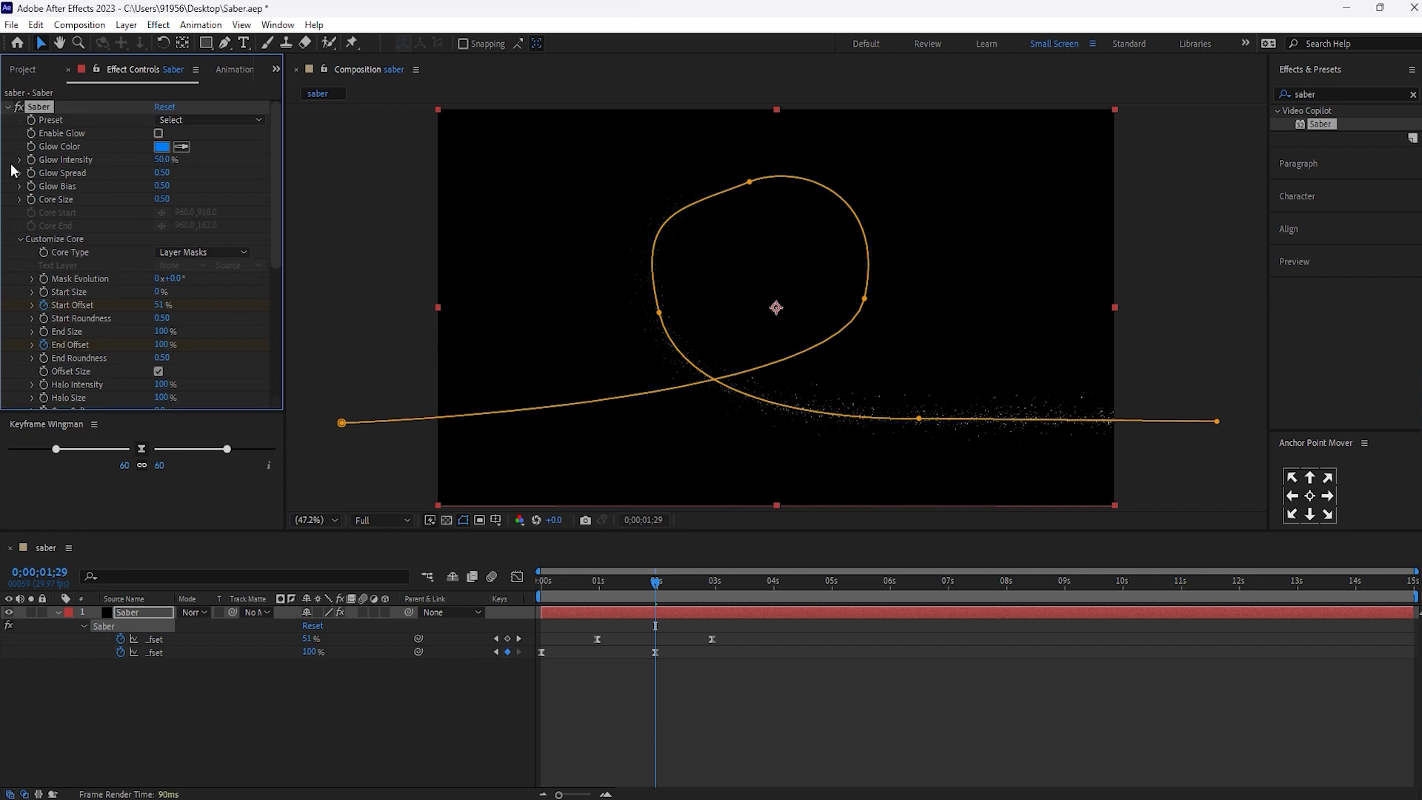
{"action": "left_click", "coordinate": [8, 109]}
Apply Roughen Edges to the Saber layer with Border 0 and Scale 10.
{"action": "left_click", "coordinate": [1334, 94]}
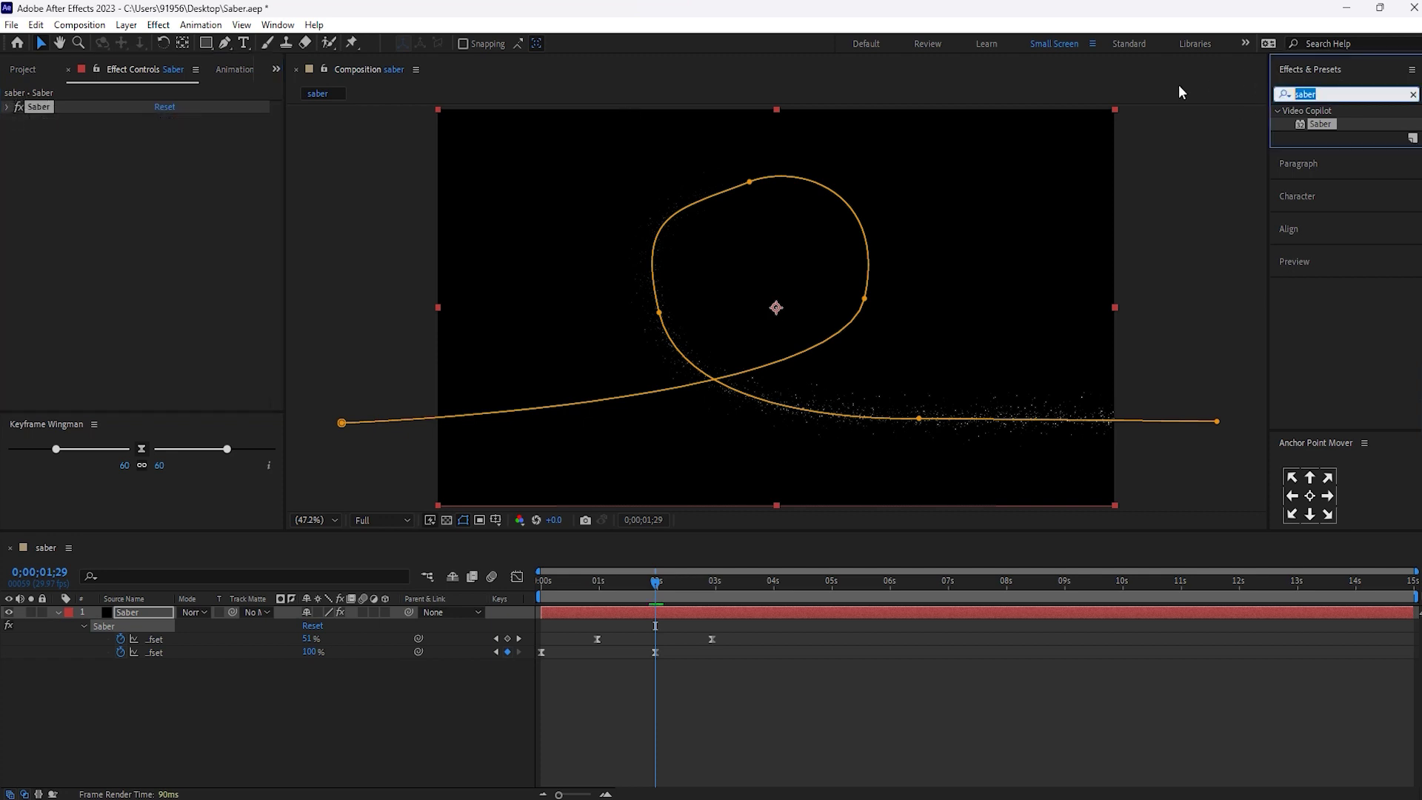
{"action": "type", "text": "rou"}
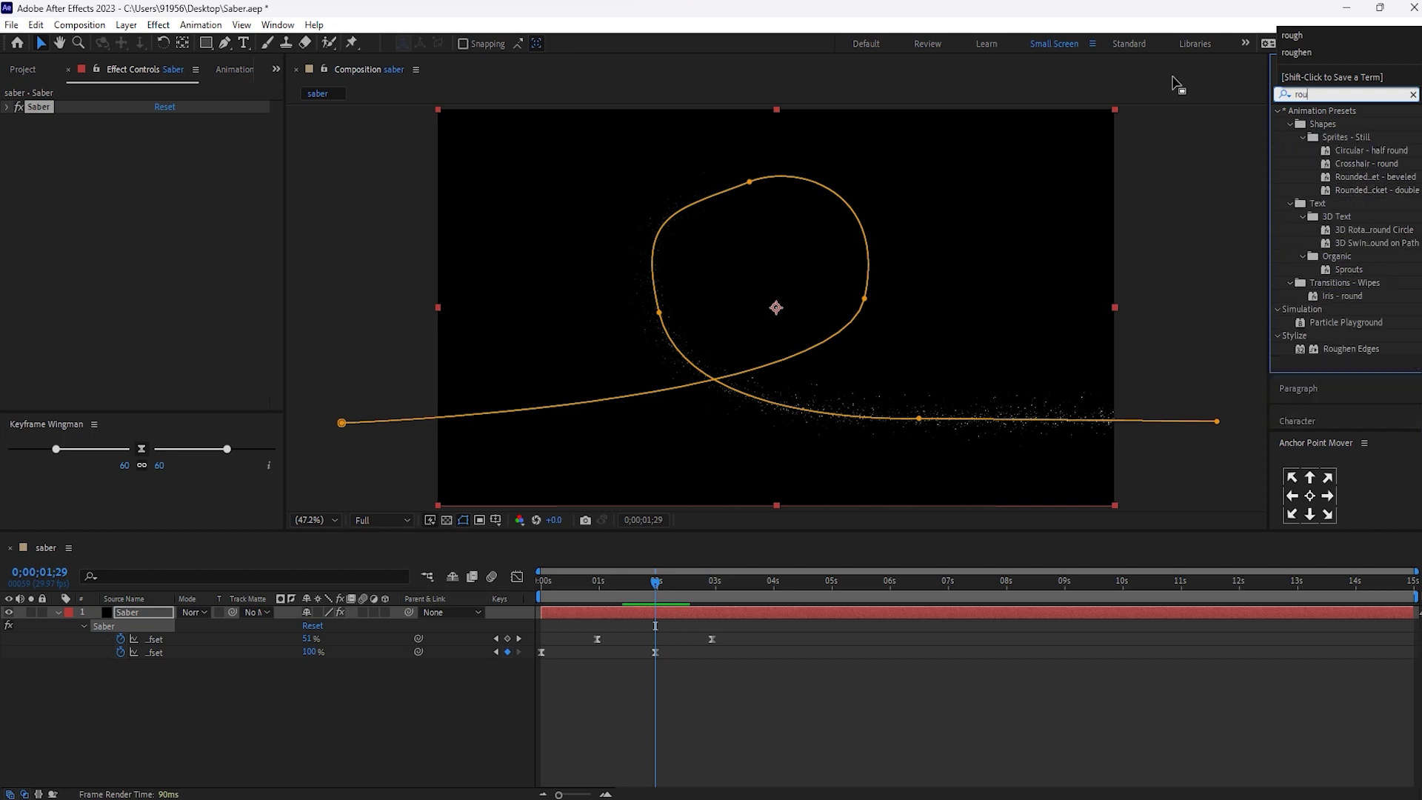
{"action": "type", "text": "gh"}
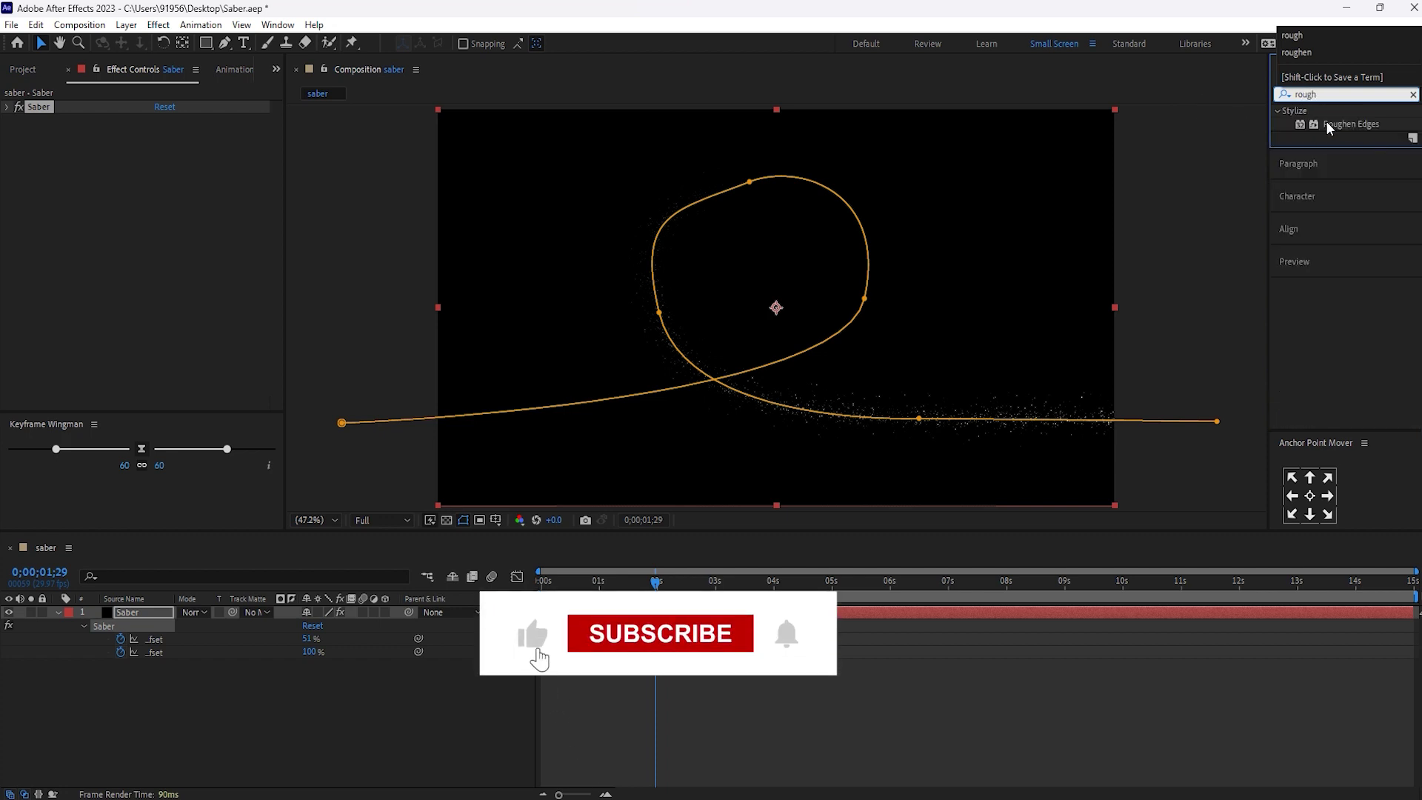
{"action": "left_click_drag", "start_coordinate": [1328, 126], "coordinate": [931, 350]}
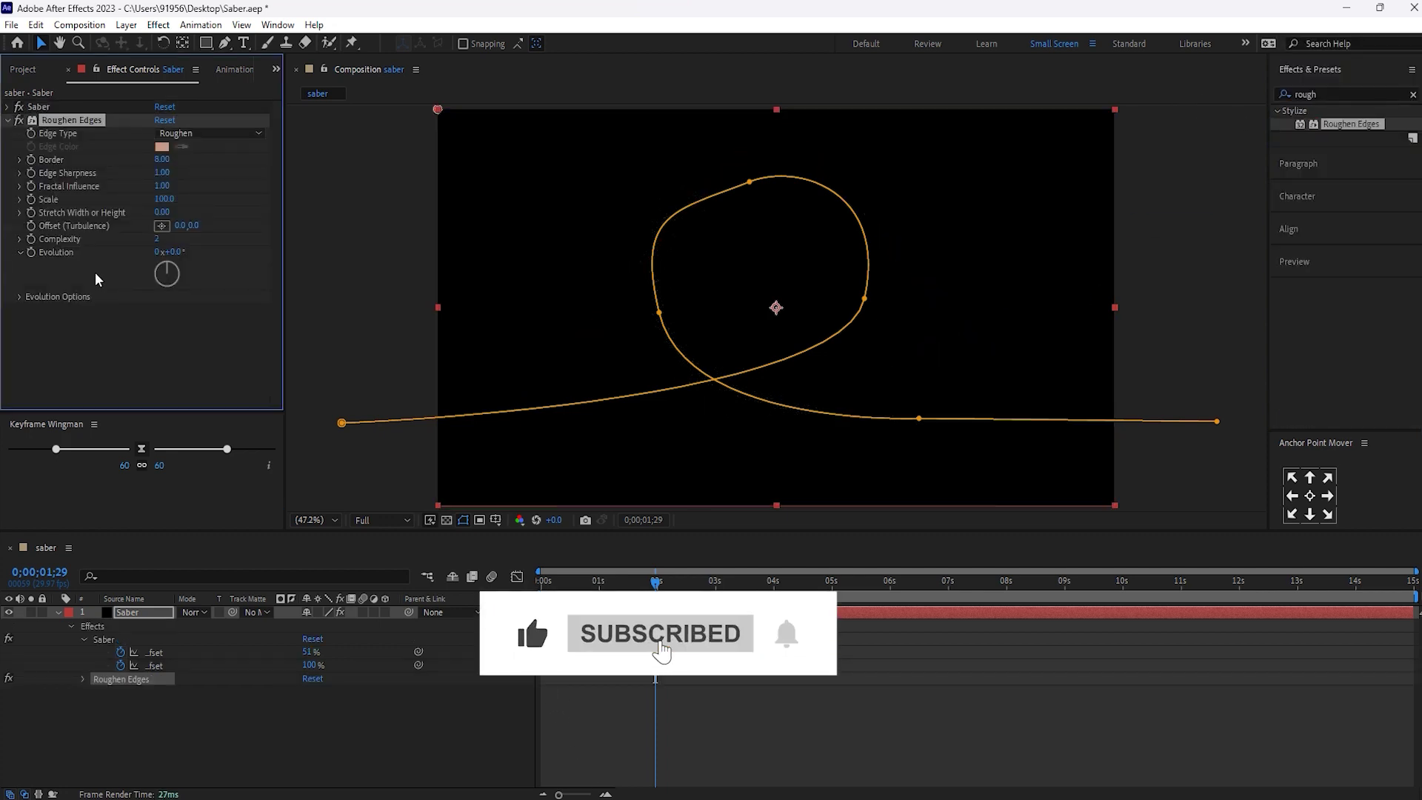
{"action": "left_click_drag", "start_coordinate": [161, 159], "coordinate": [86, 145]}
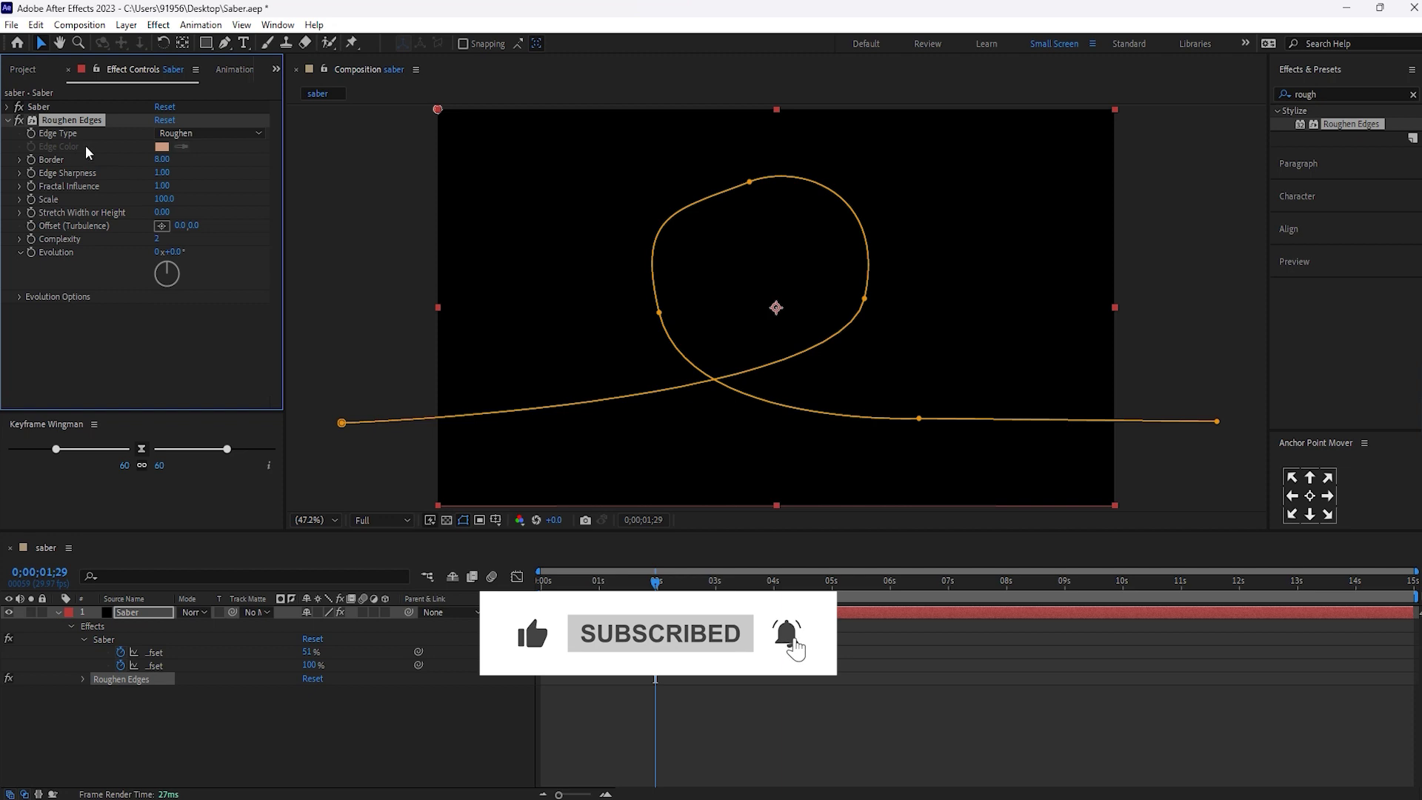
{"action": "left_click", "coordinate": [162, 200]}
{"action": "type", "text": "10"}
{"action": "key", "text": "Return"}
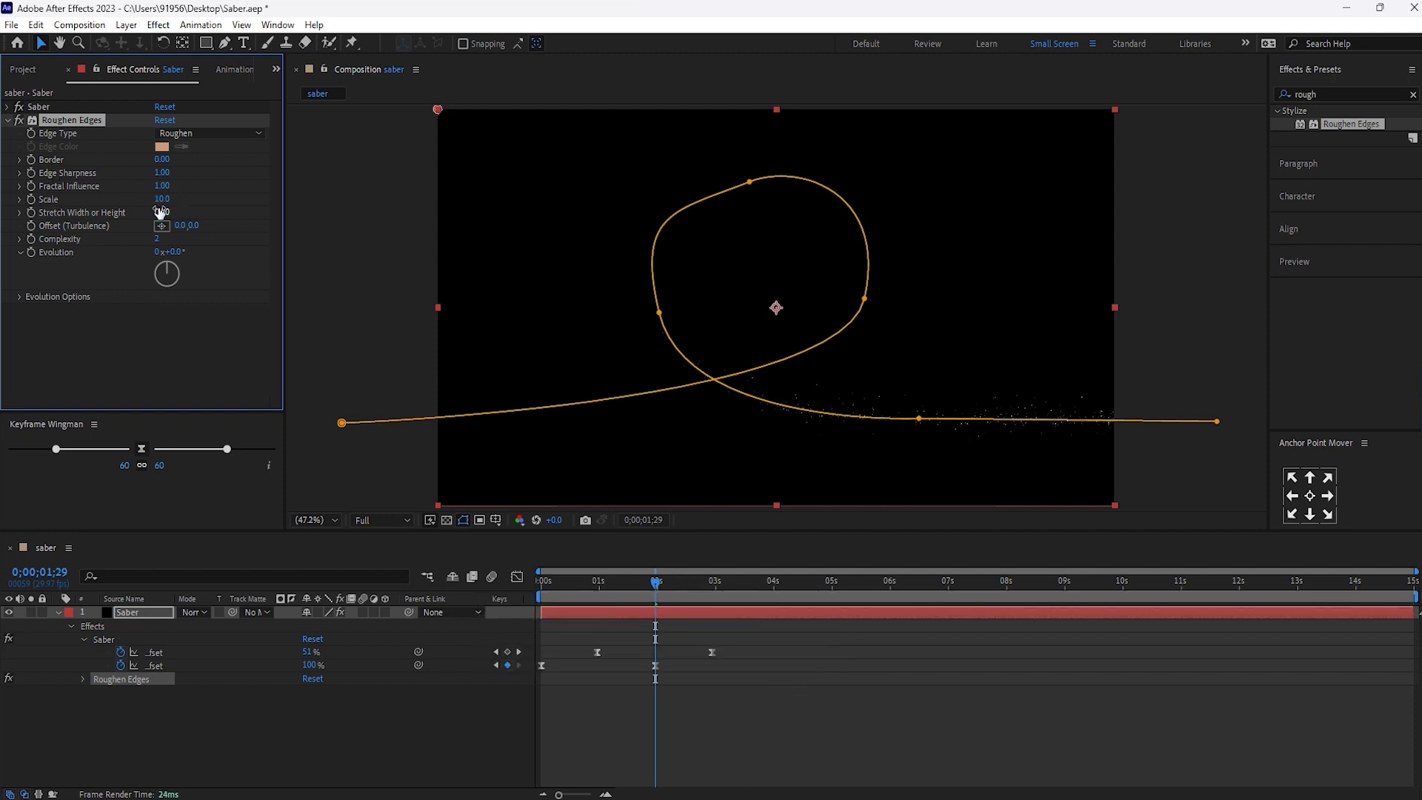
{"action": "left_click", "coordinate": [7, 121]}
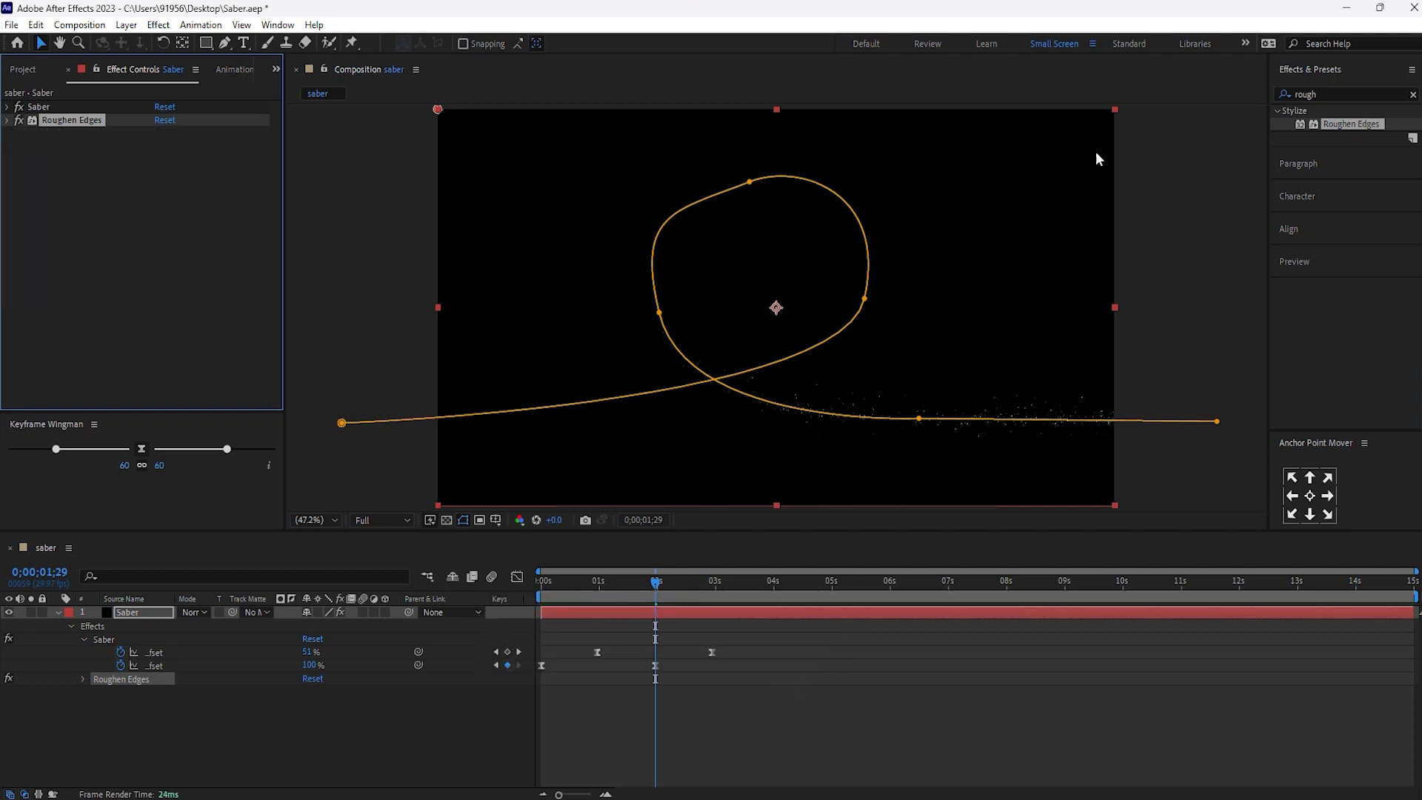
Apply Fractal Noise with Scale 1.0 and Contrast 500.
{"action": "left_click", "coordinate": [1326, 93]}
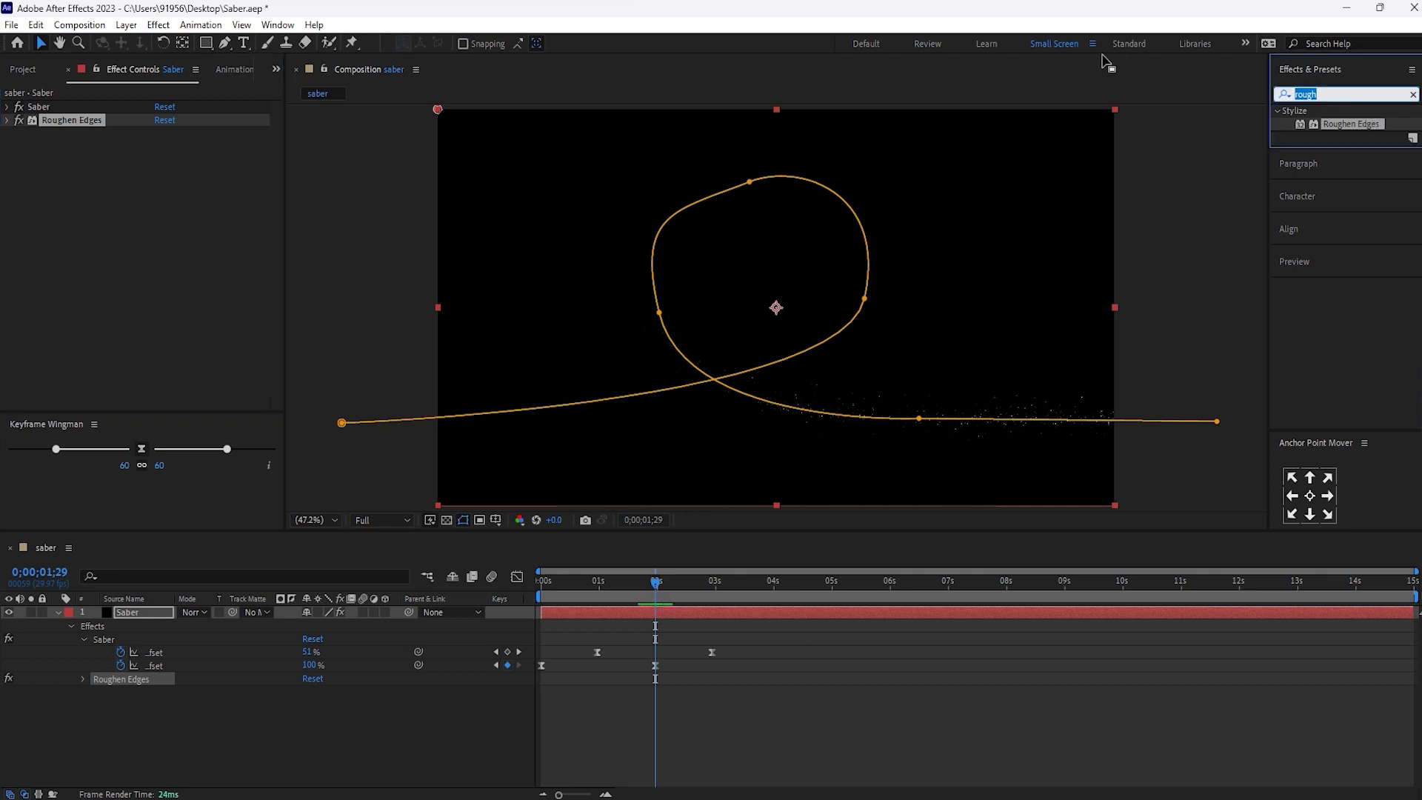
{"action": "type", "text": "fract"}
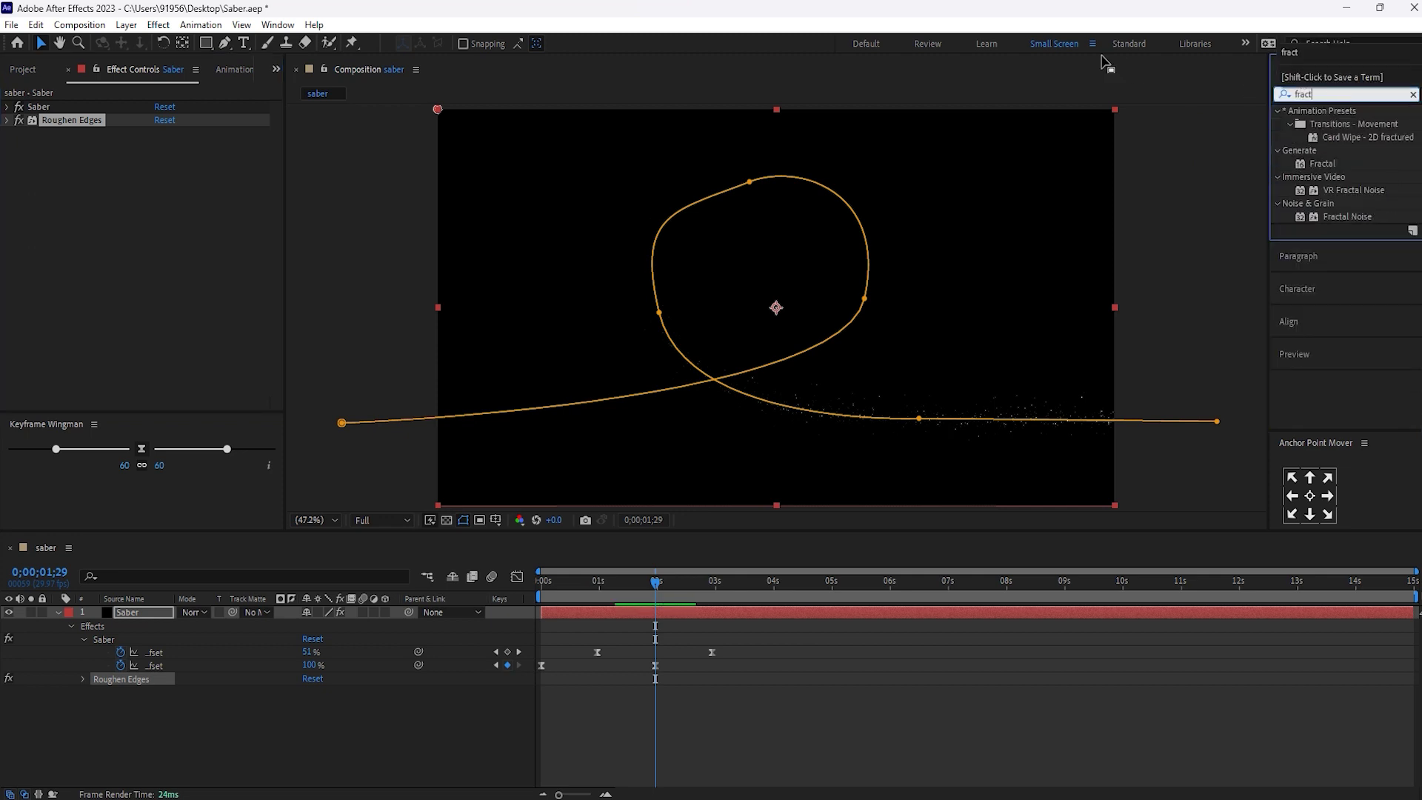
{"action": "left_click_drag", "start_coordinate": [1329, 216], "coordinate": [957, 384]}
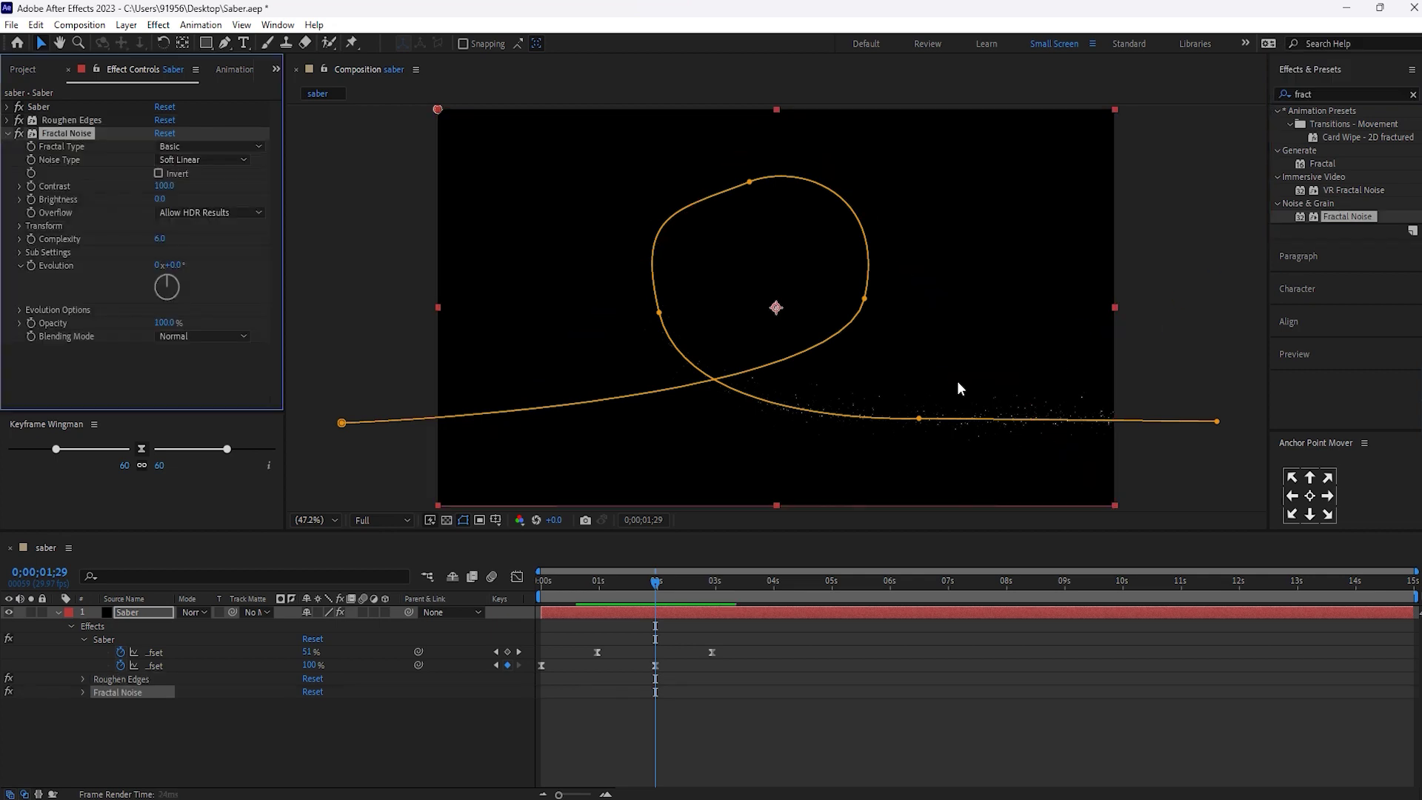
{"action": "left_click", "coordinate": [19, 227]}
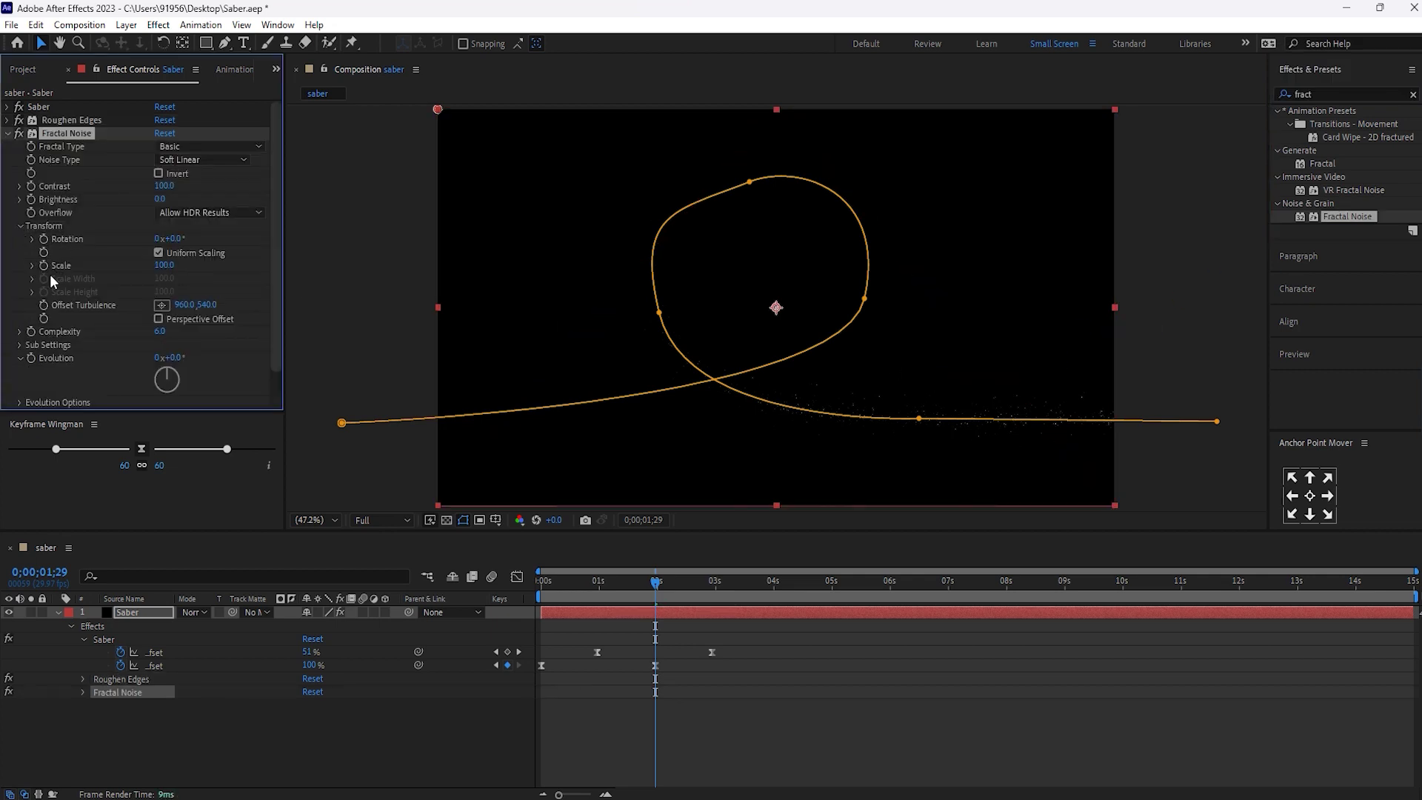
{"action": "left_click_drag", "start_coordinate": [164, 266], "coordinate": [1, 268]}
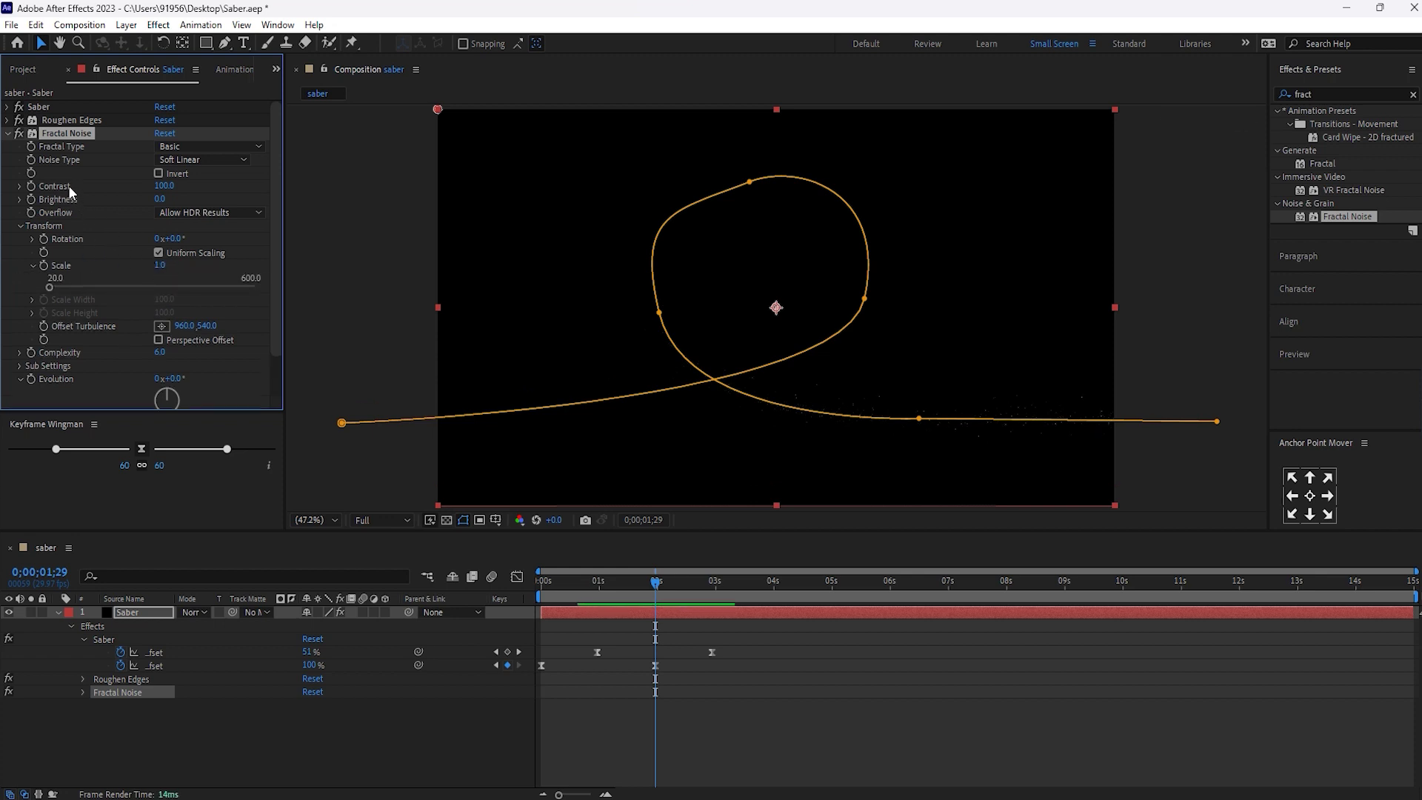
{"action": "left_click", "coordinate": [164, 185]}
{"action": "type", "text": "500"}
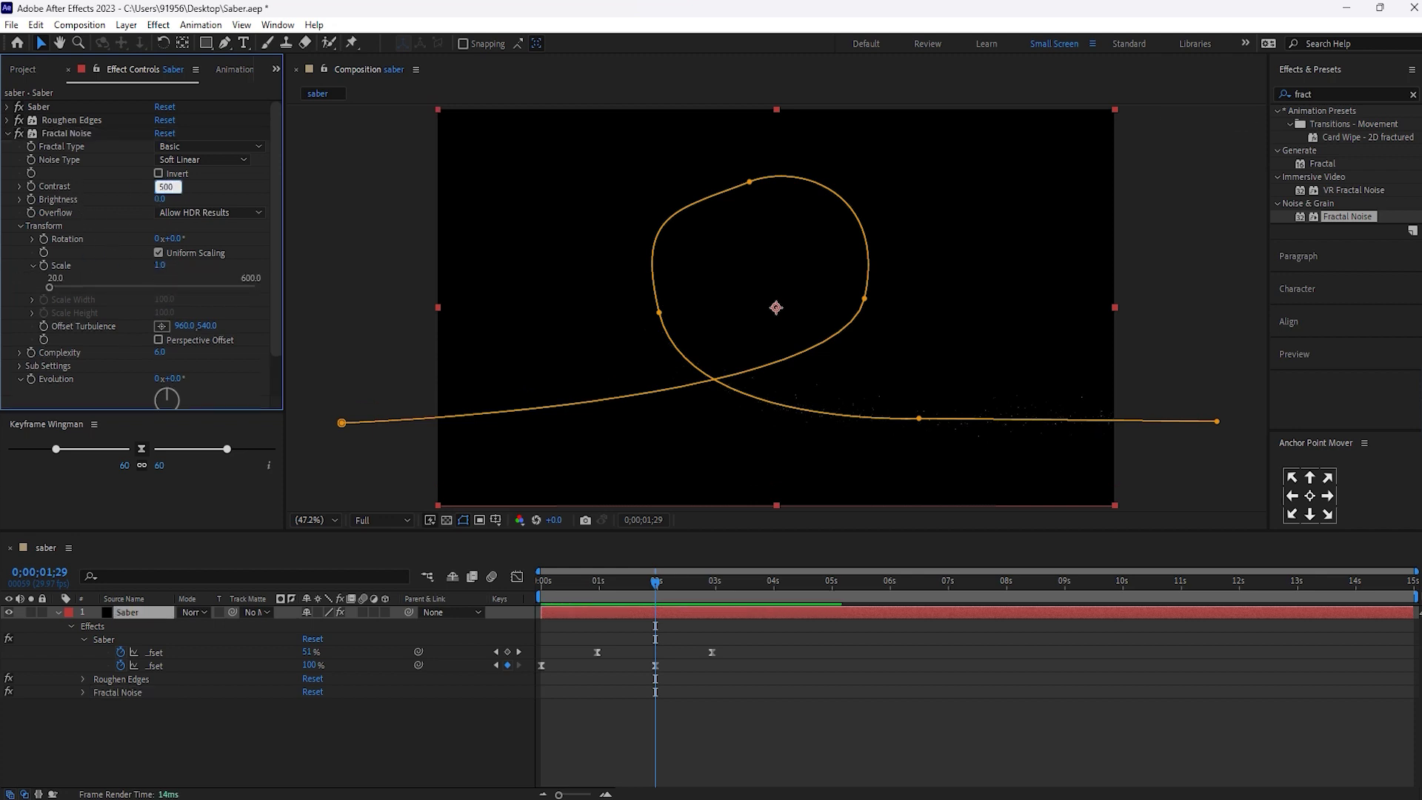
{"action": "left_click", "coordinate": [153, 196]}
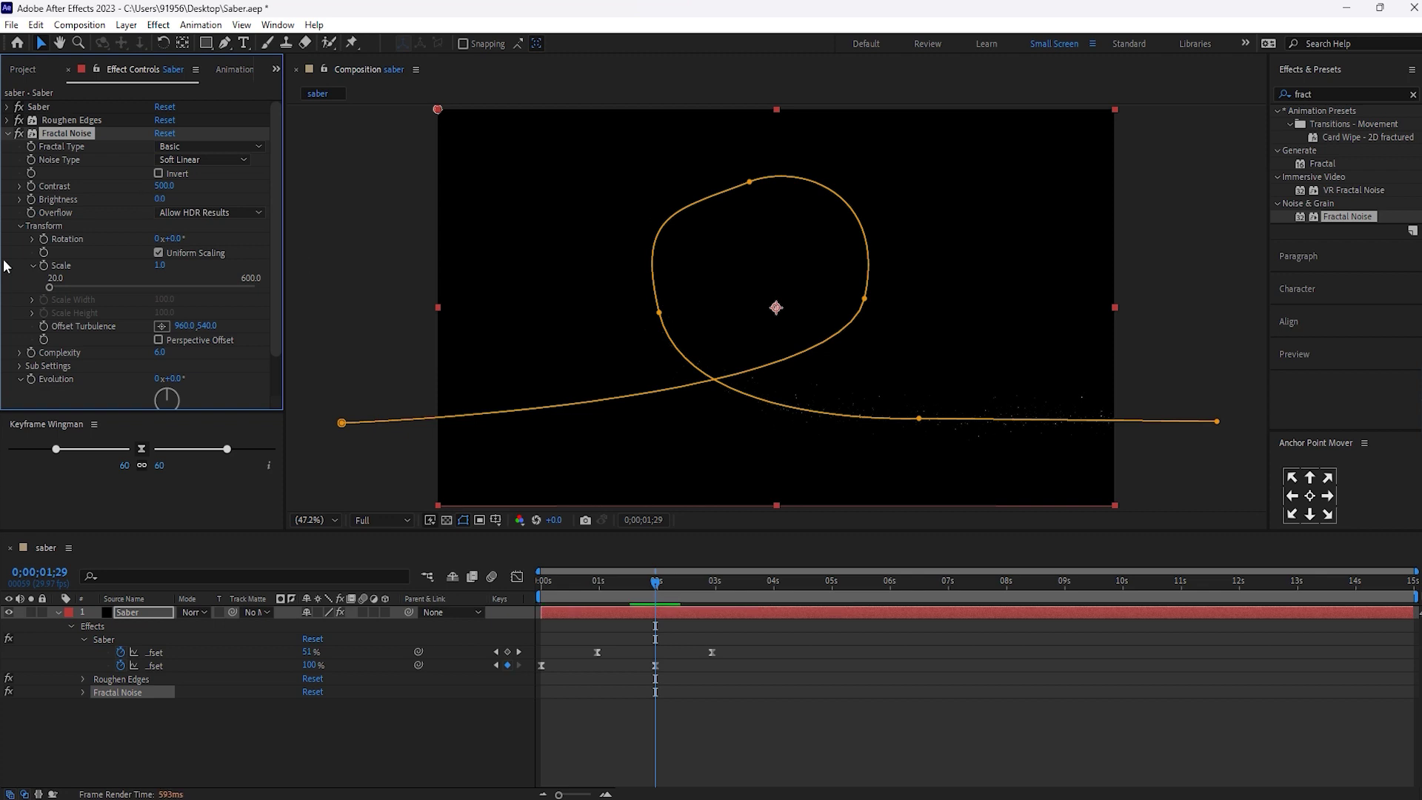
{"action": "left_click", "coordinate": [9, 135]}
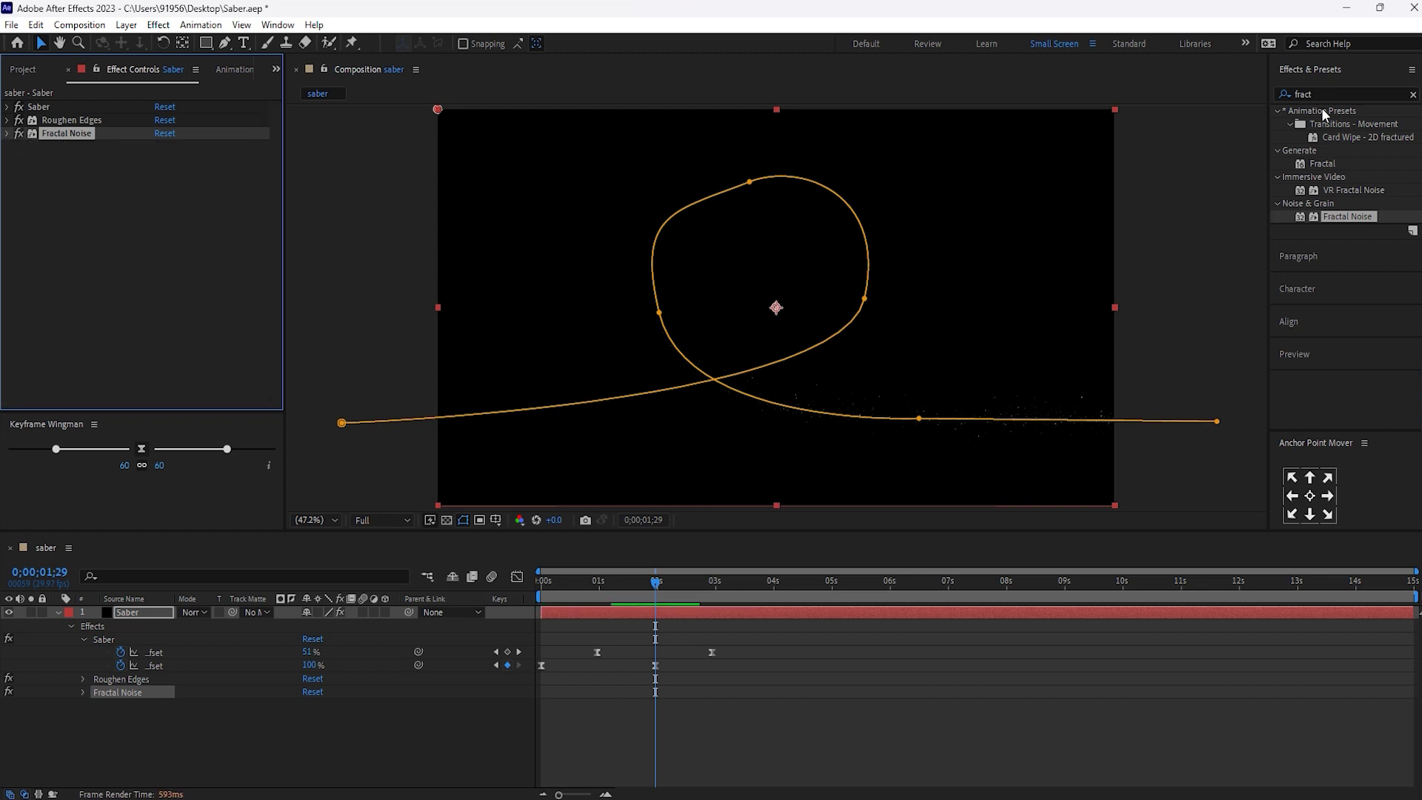
{"action": "left_click", "coordinate": [1330, 93]}
Apply Colorama to the Saber layer and turn off its Modify Alpha option.
{"action": "type", "text": "c"}
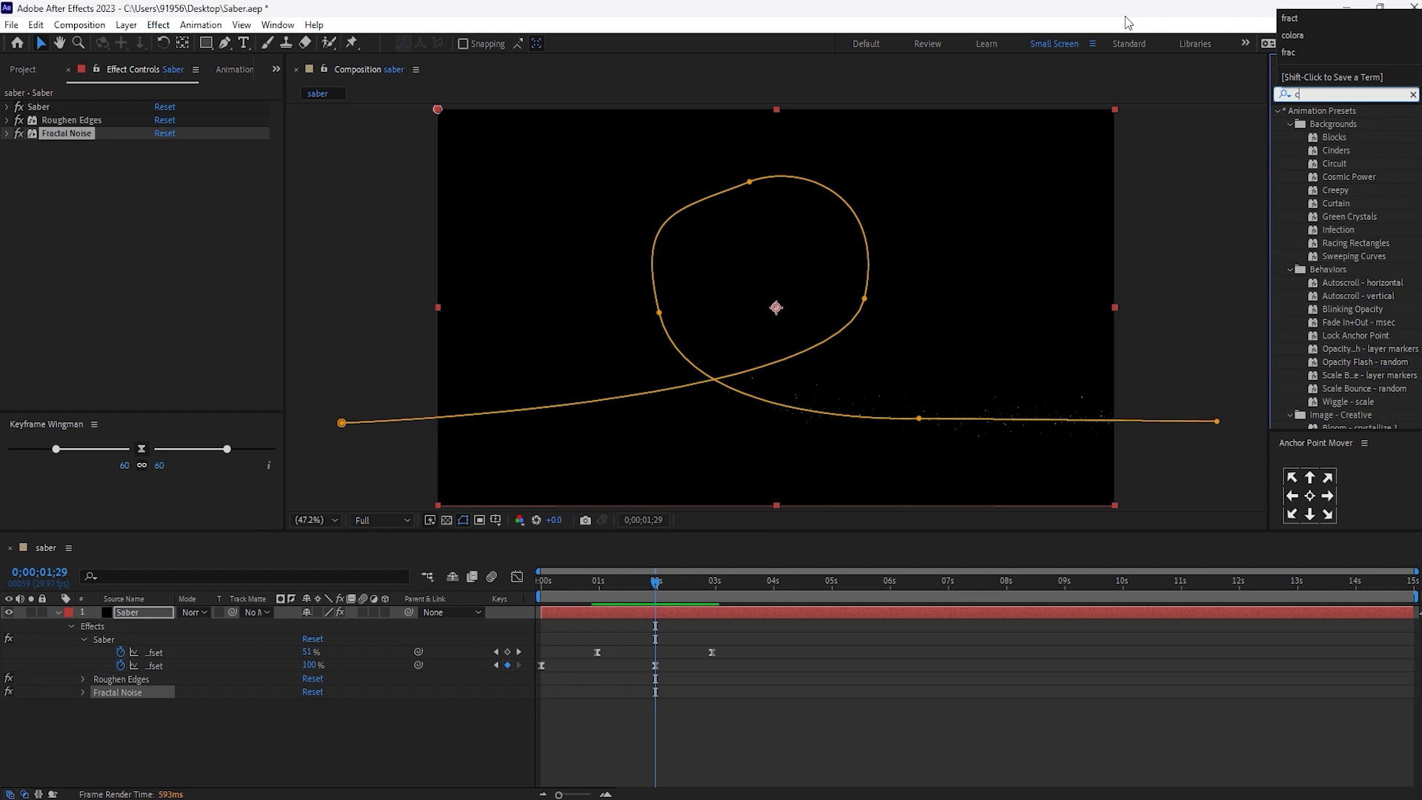
{"action": "type", "text": "olora"}
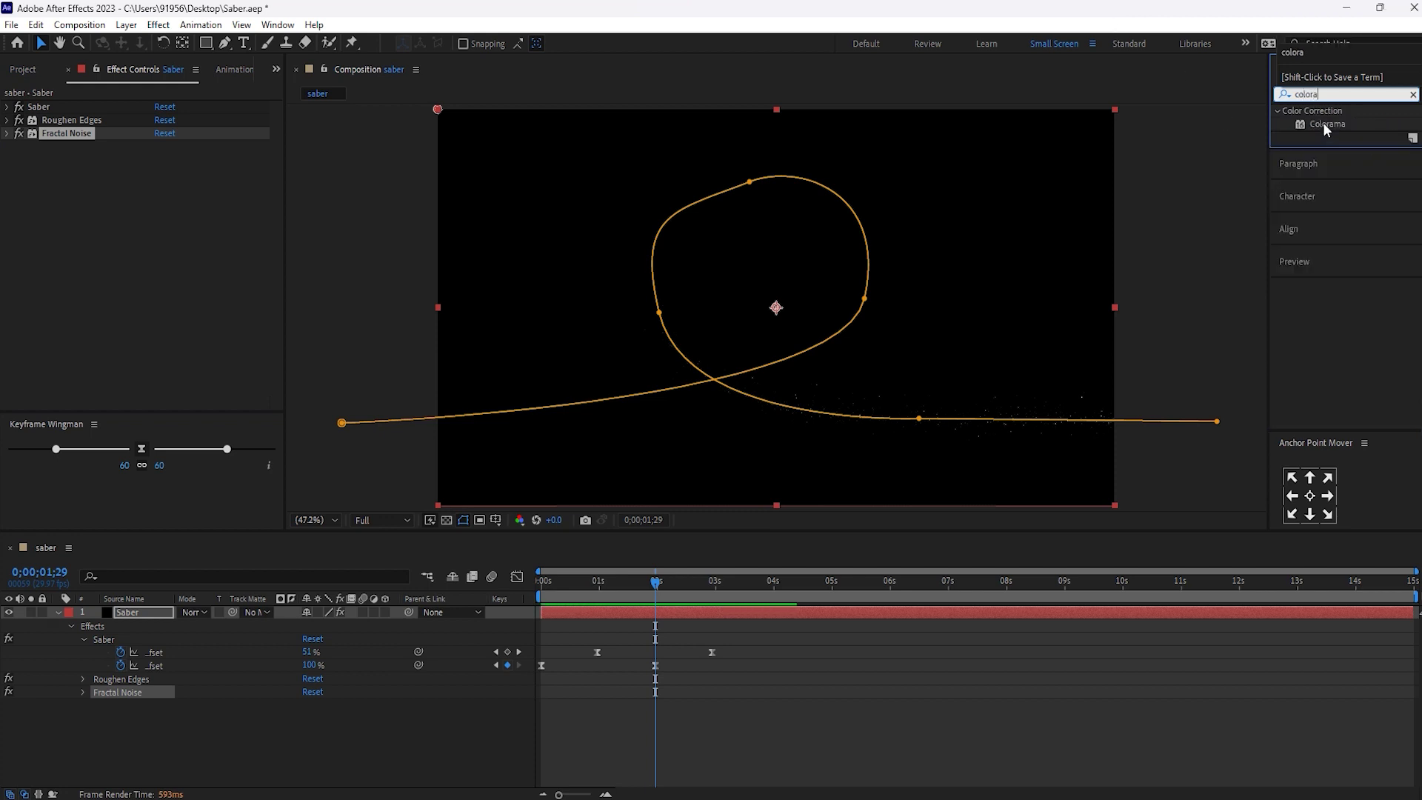
{"action": "left_click_drag", "start_coordinate": [1326, 124], "coordinate": [971, 354]}
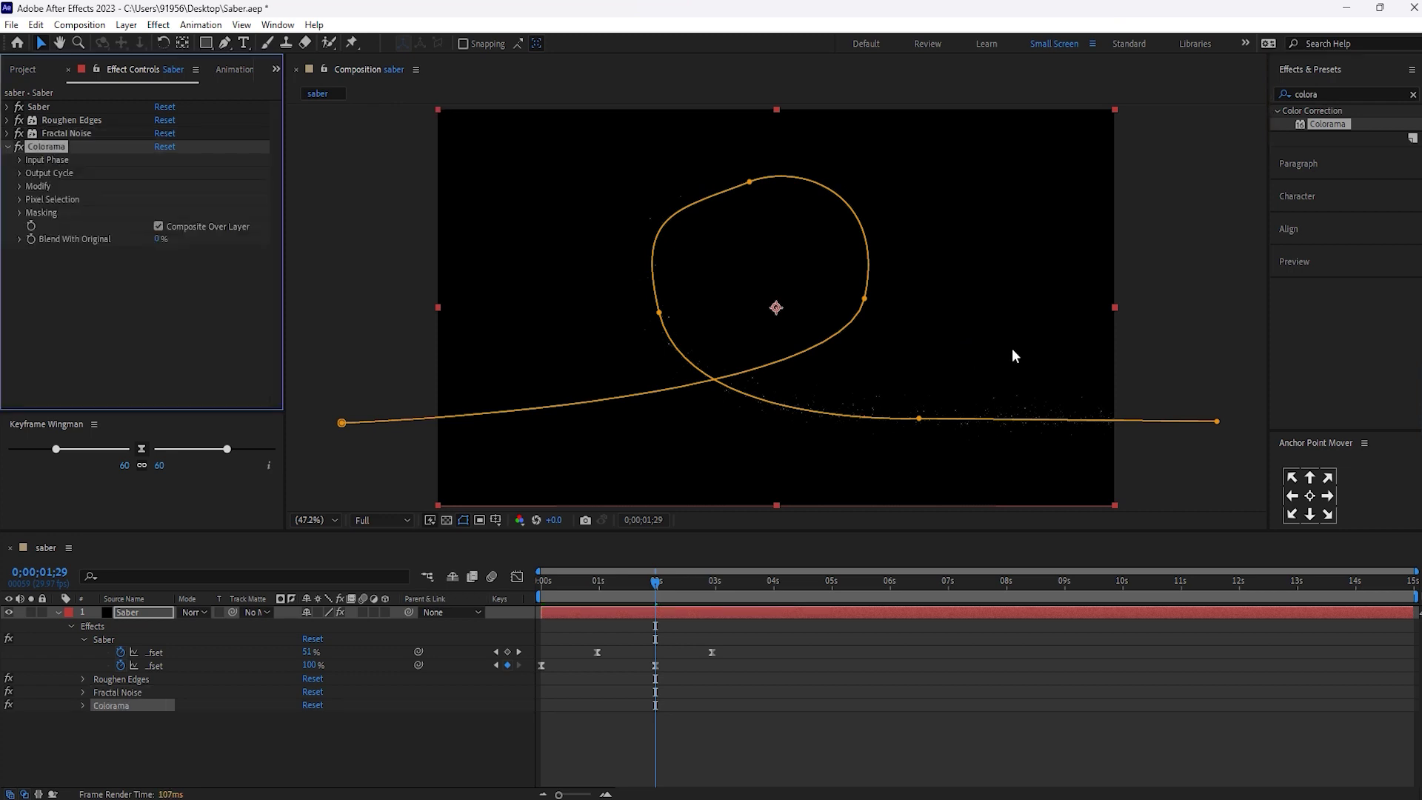
{"action": "left_click", "coordinate": [20, 186]}
{"action": "left_click", "coordinate": [158, 213]}
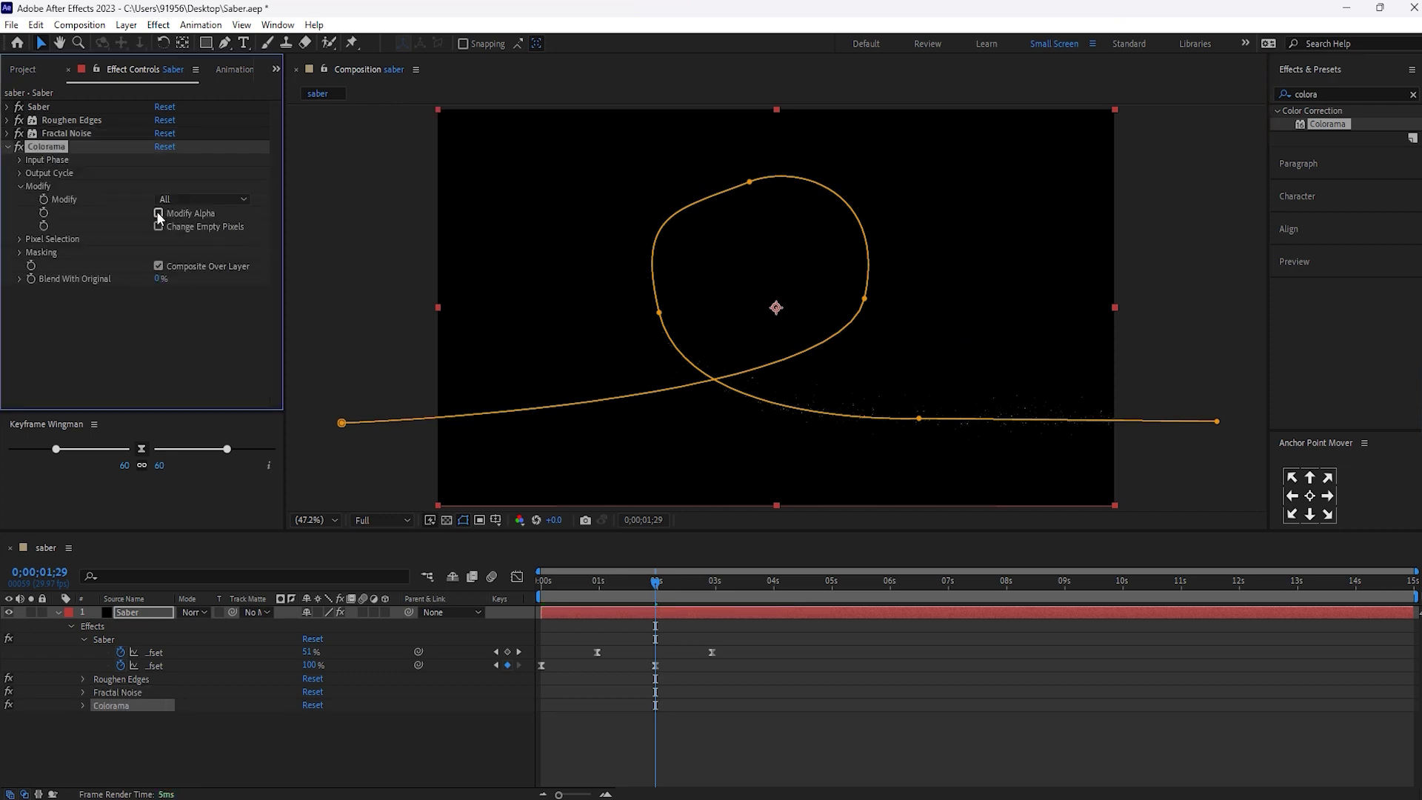
Set Colorama's Input Phase Phase Shift to 254°.
{"action": "left_click", "coordinate": [19, 160]}
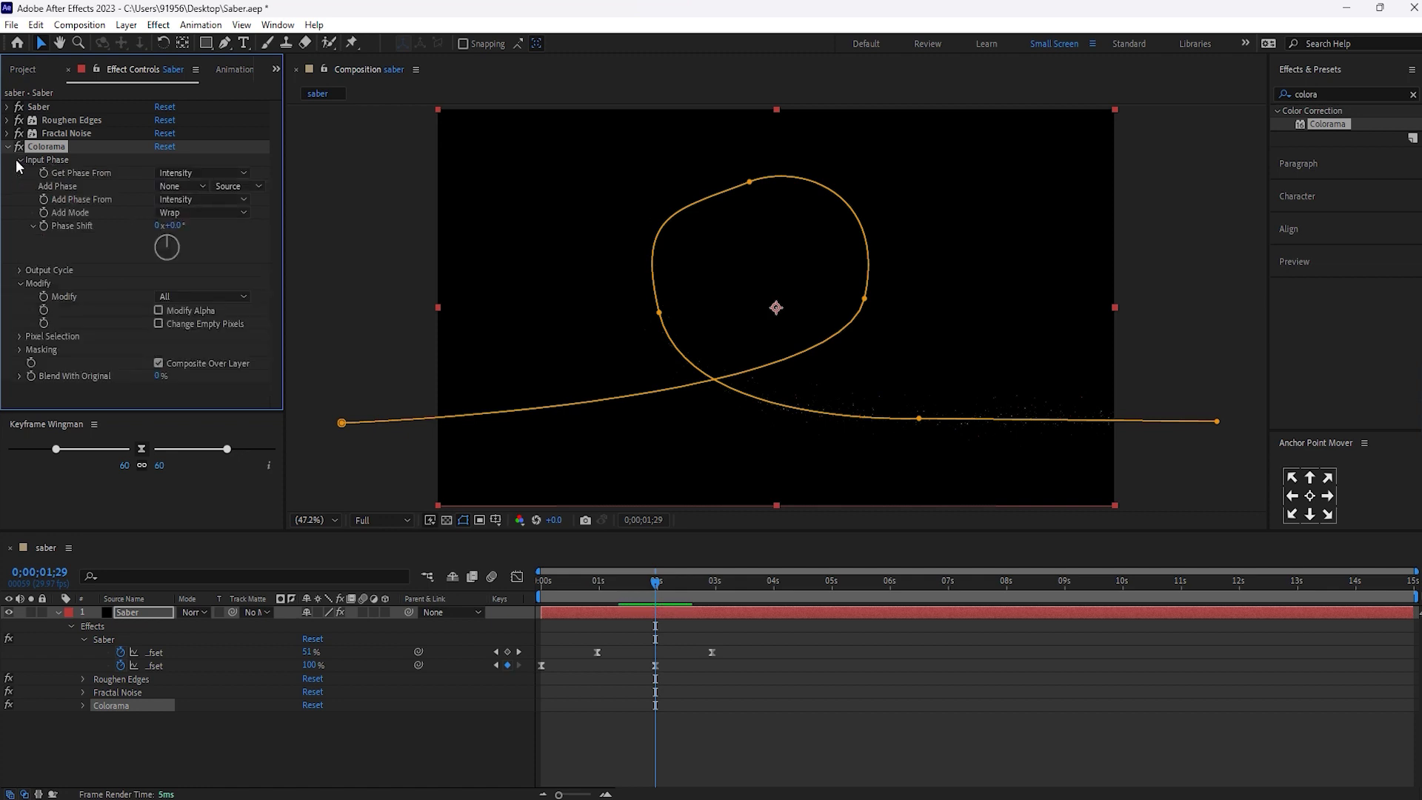
{"action": "left_click", "coordinate": [175, 224]}
{"action": "type", "text": "254"}
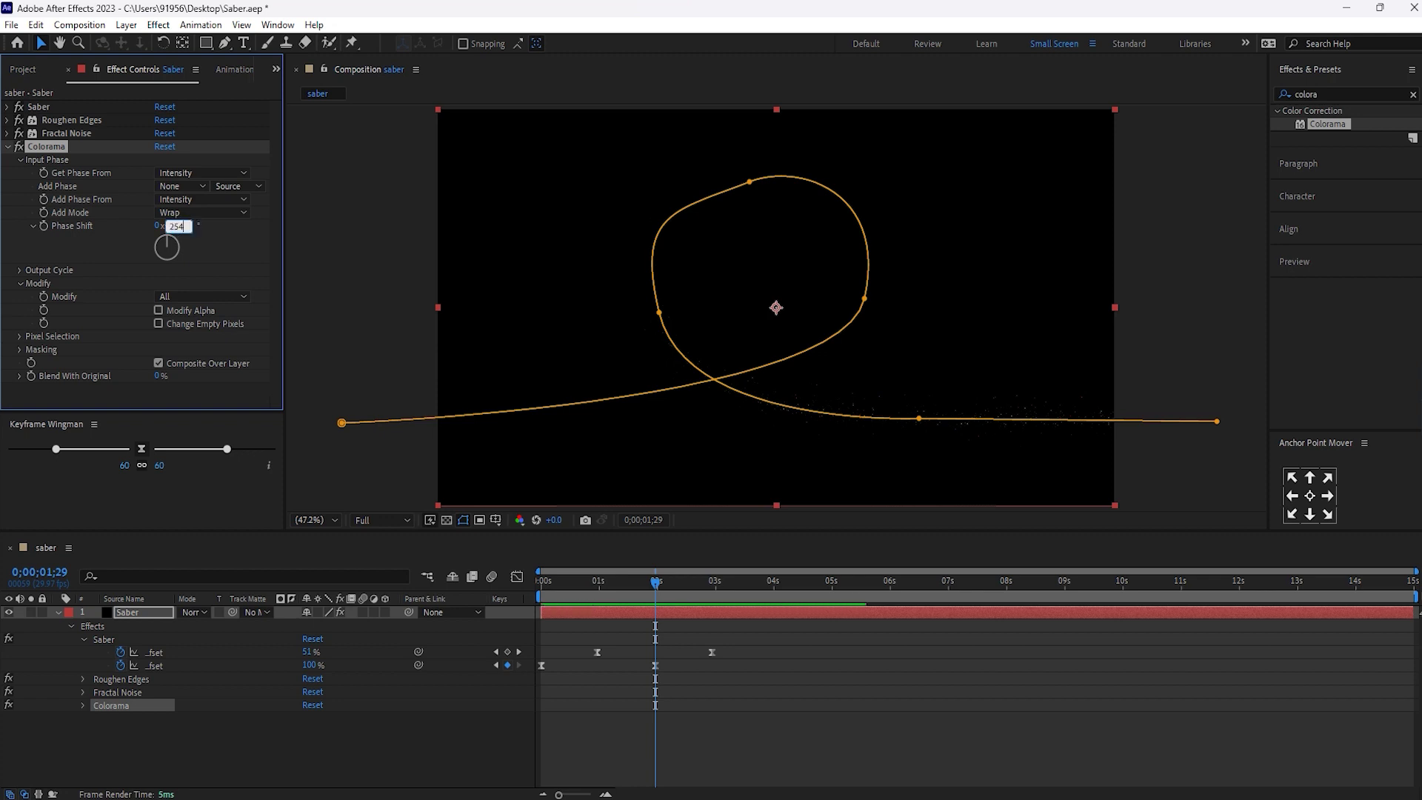
{"action": "key", "text": "Return"}
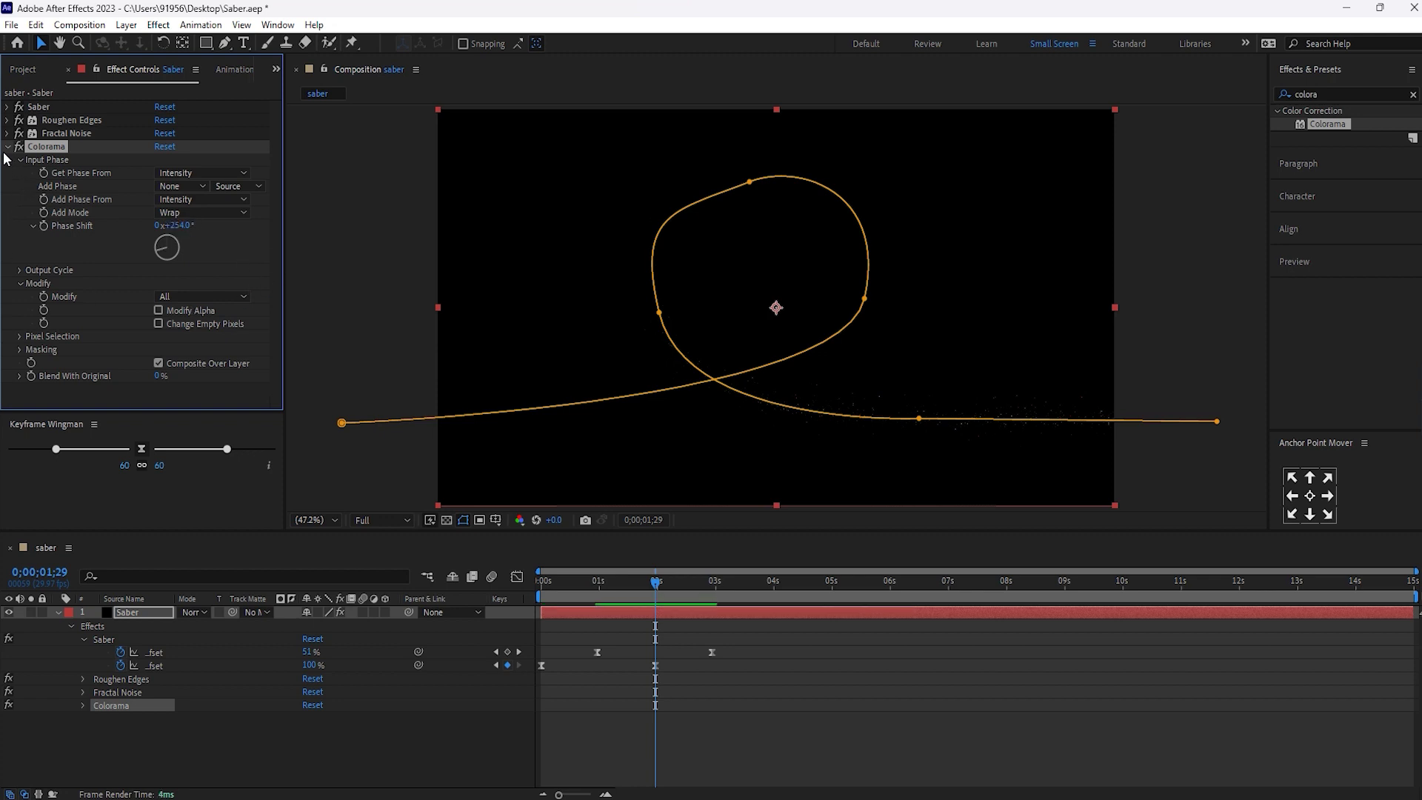
{"action": "left_click", "coordinate": [5, 148]}
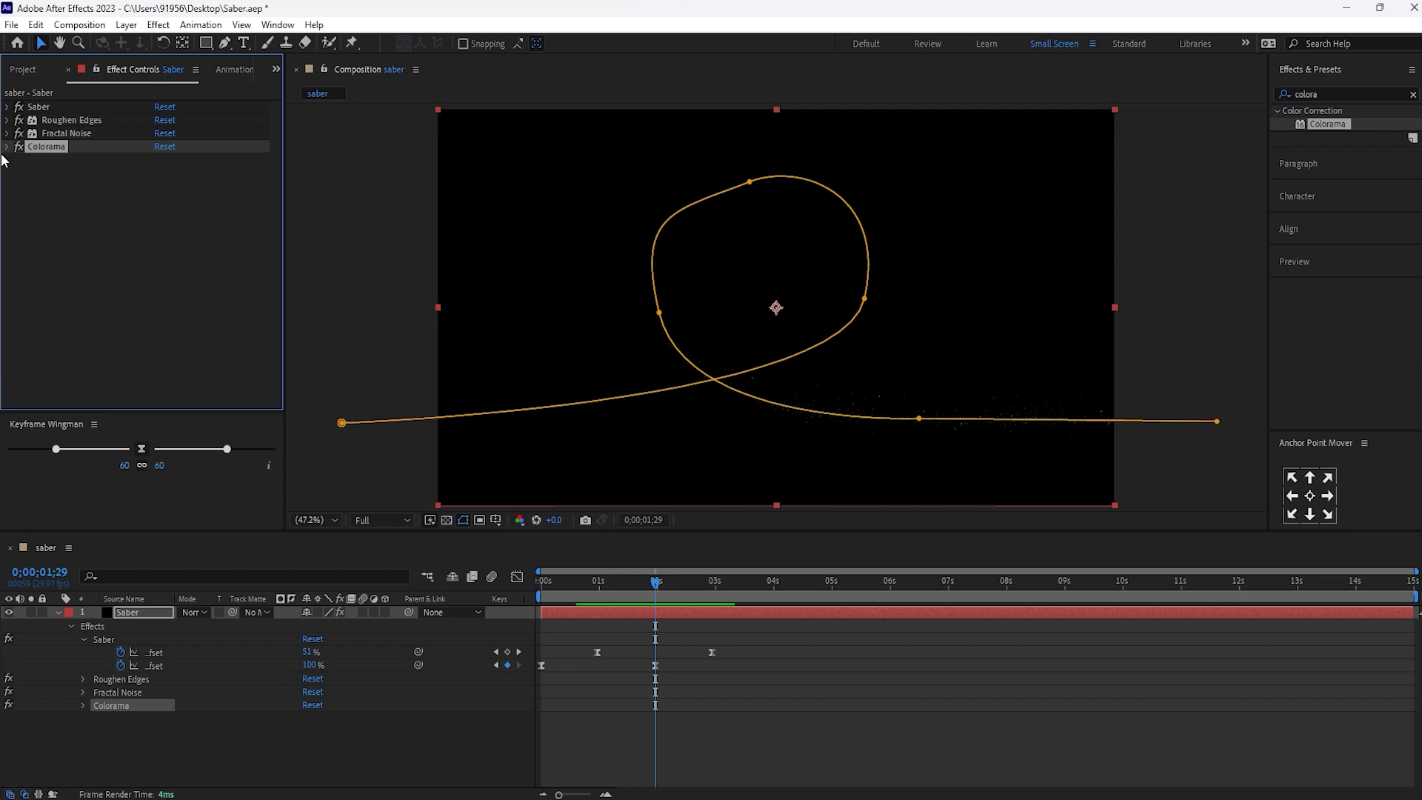
{"action": "left_click", "coordinate": [53, 250]}
Duplicate the Saber effect and move Saber 2 below Colorama in the stack.
{"action": "left_click", "coordinate": [38, 109]}
{"action": "right_click", "coordinate": [39, 108]}
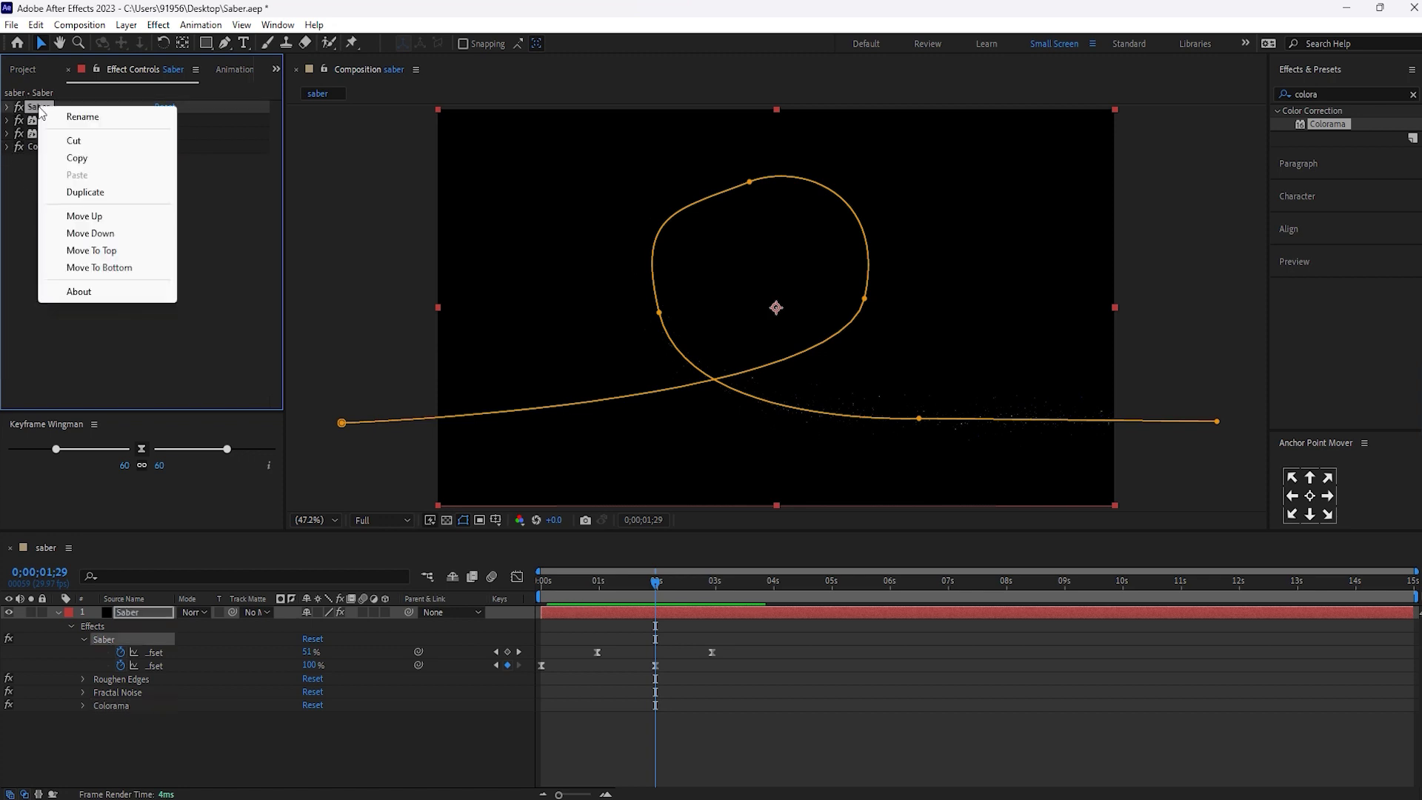
{"action": "left_click", "coordinate": [85, 193]}
{"action": "left_click", "coordinate": [7, 120]}
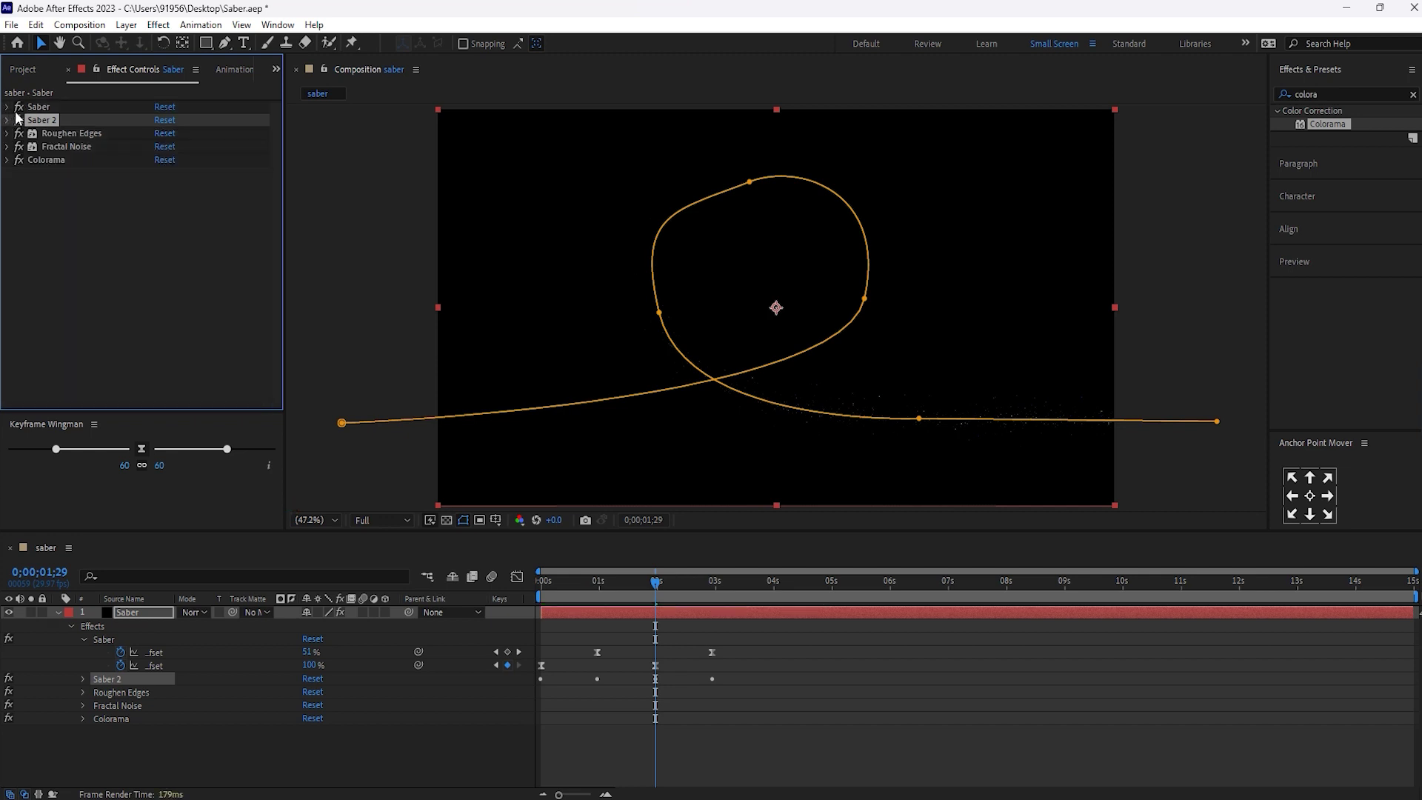
{"action": "left_click_drag", "start_coordinate": [34, 117], "coordinate": [37, 185]}
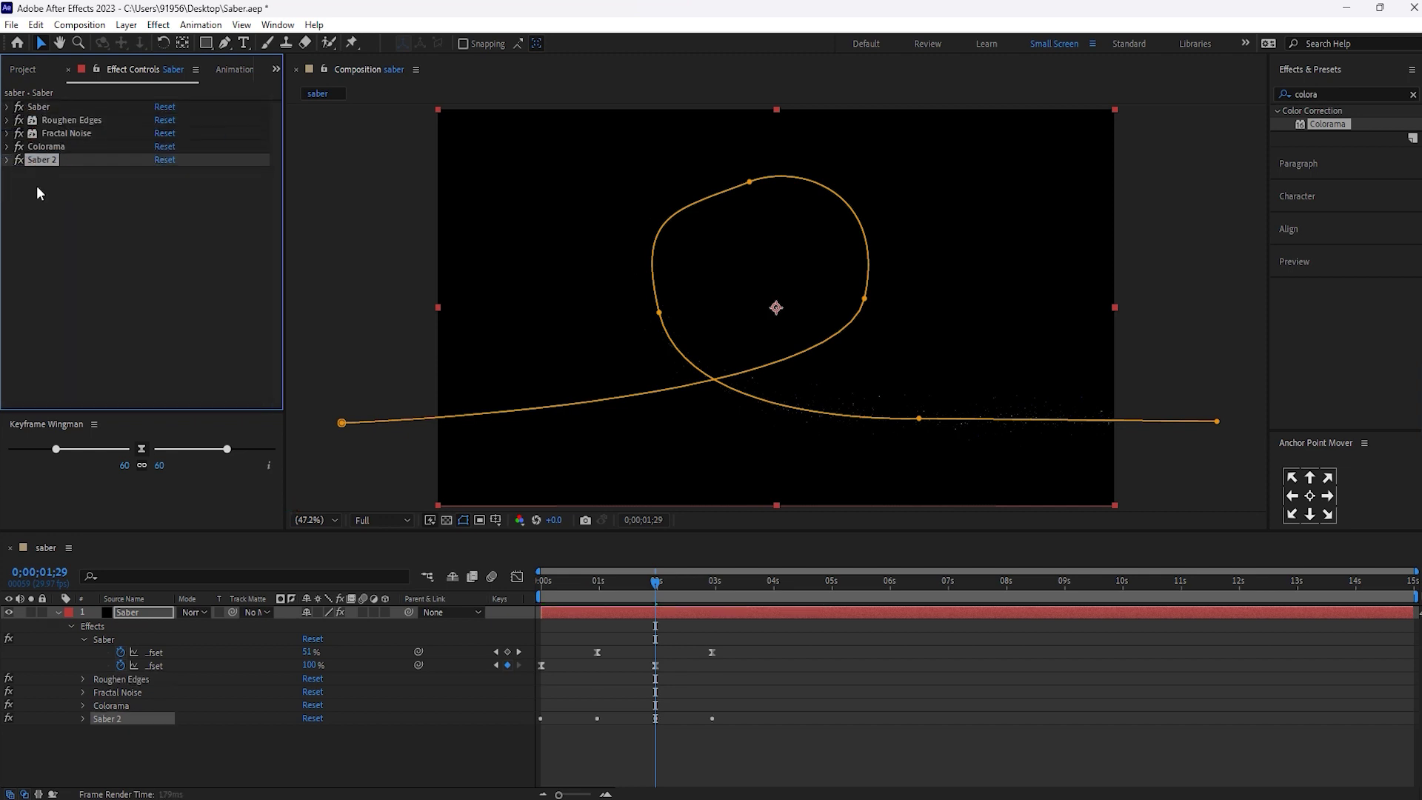
Set Saber 2's Render Settings Composite Settings to Add.
{"action": "left_click", "coordinate": [6, 160]}
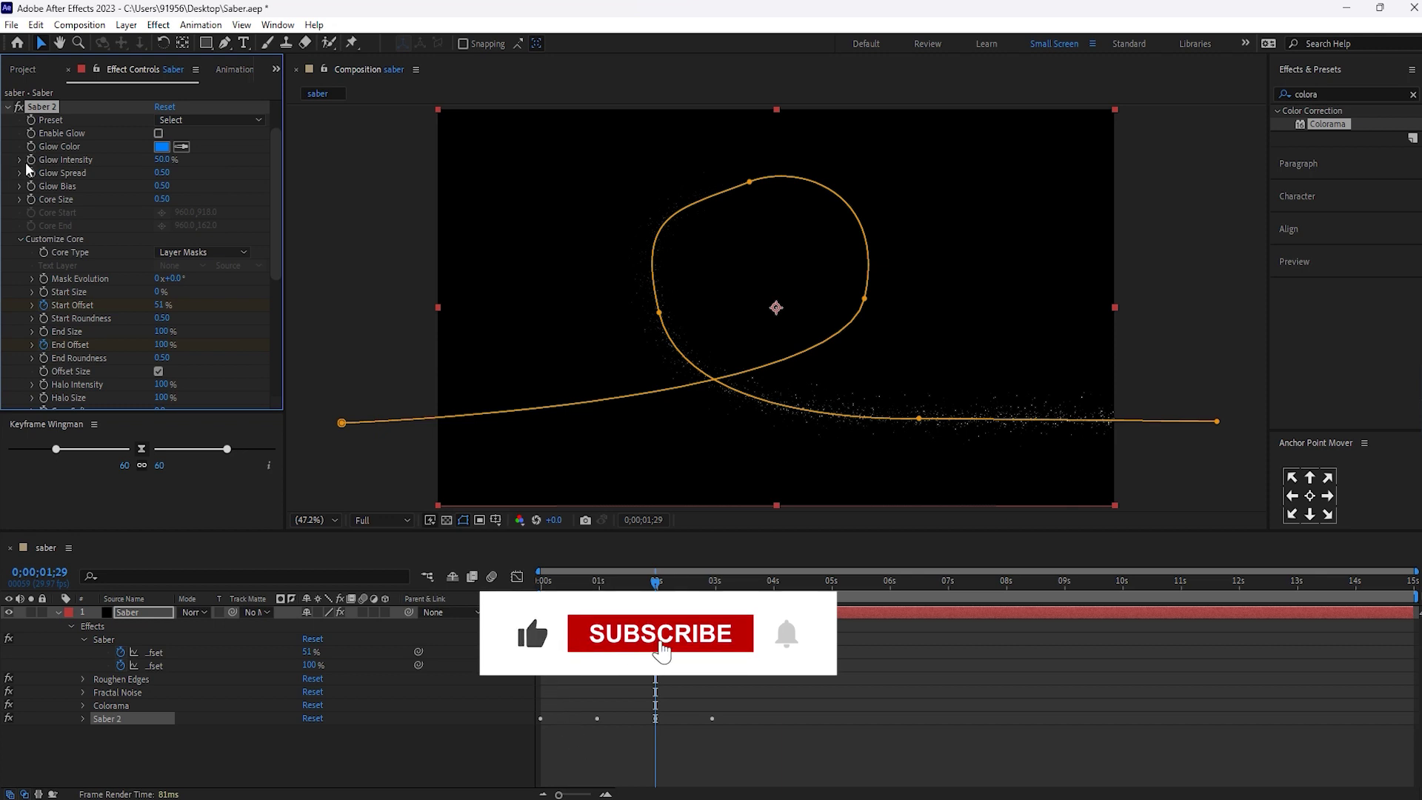
{"action": "scroll", "coordinate": [90, 286], "scroll_direction": "down", "scroll_amount": 5}
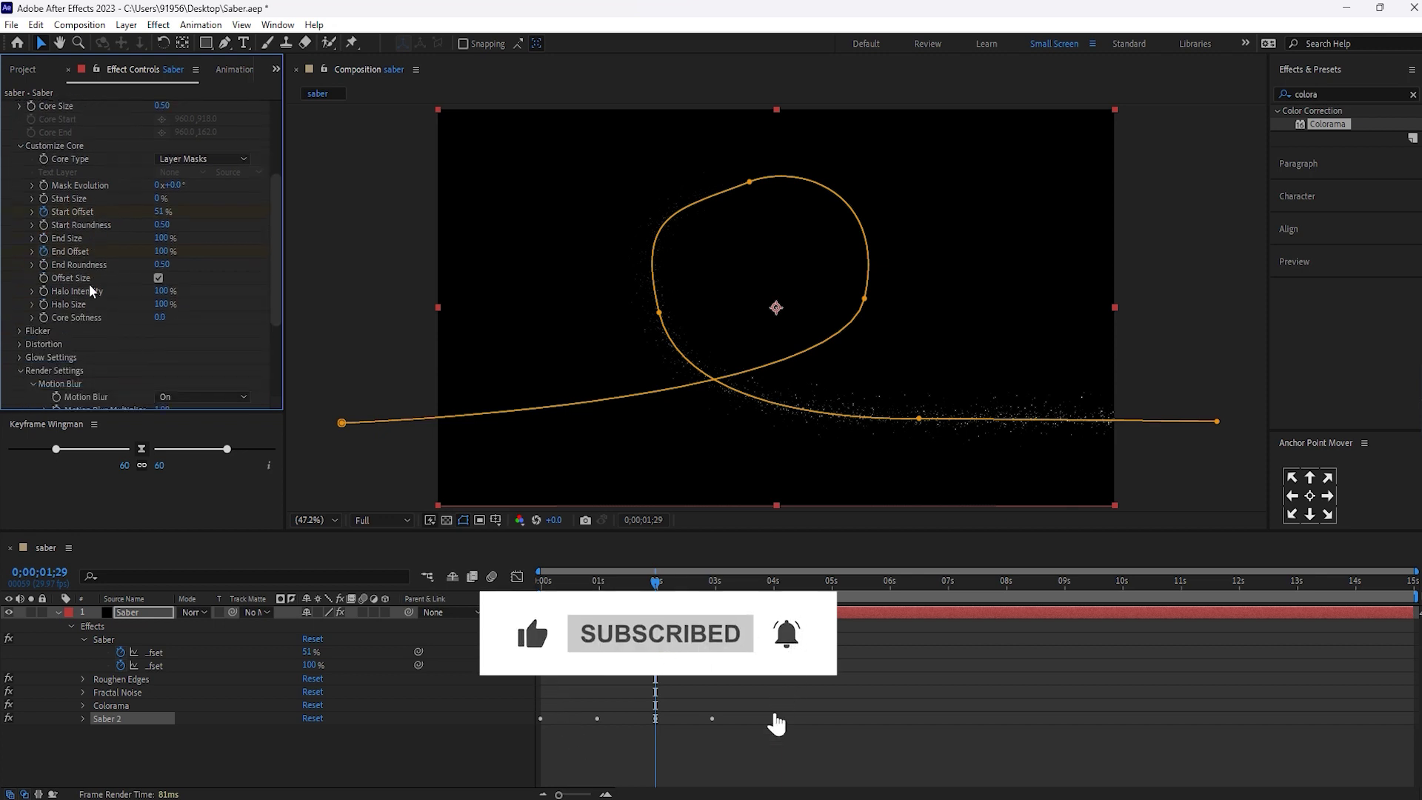
{"action": "scroll", "coordinate": [86, 280], "scroll_direction": "down", "scroll_amount": 3}
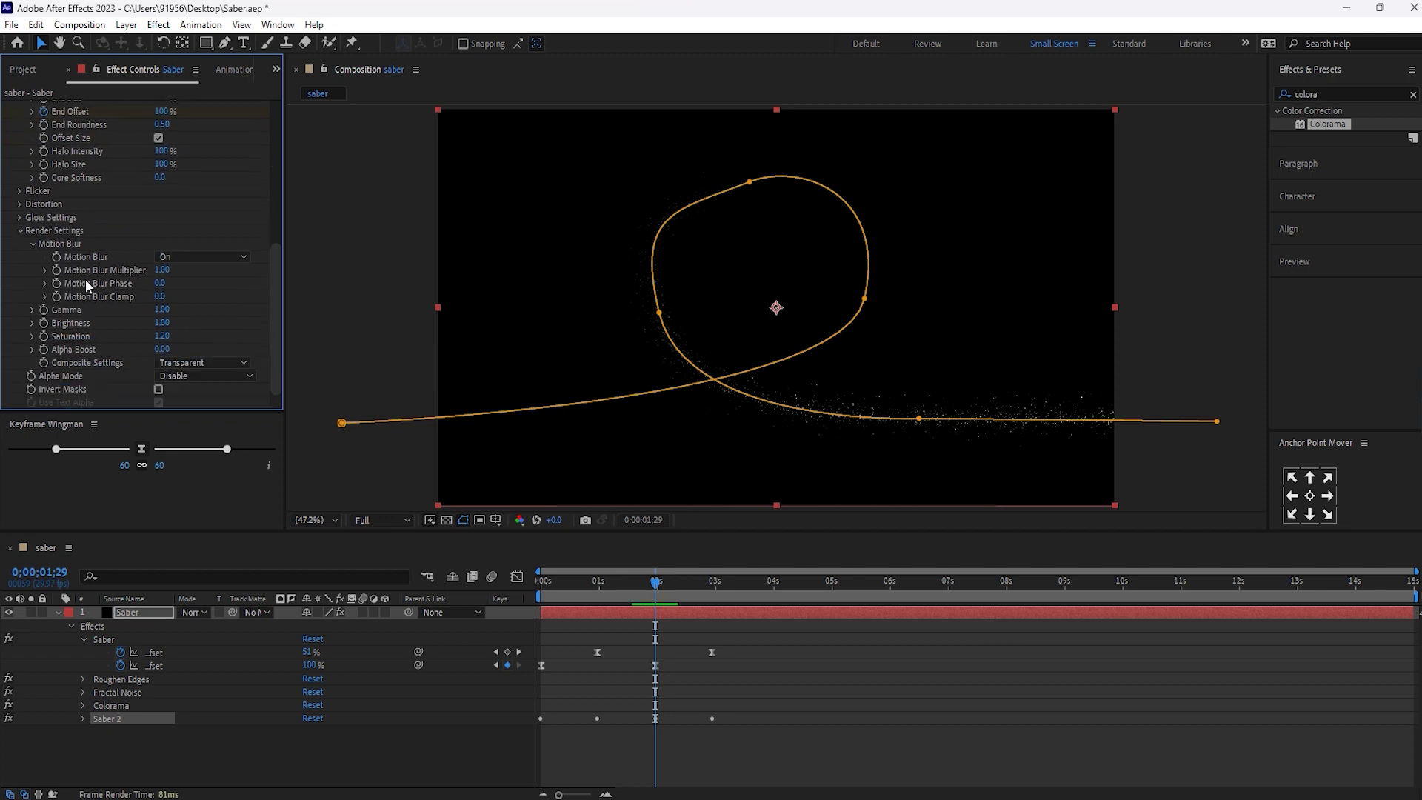
{"action": "left_click", "coordinate": [185, 362]}
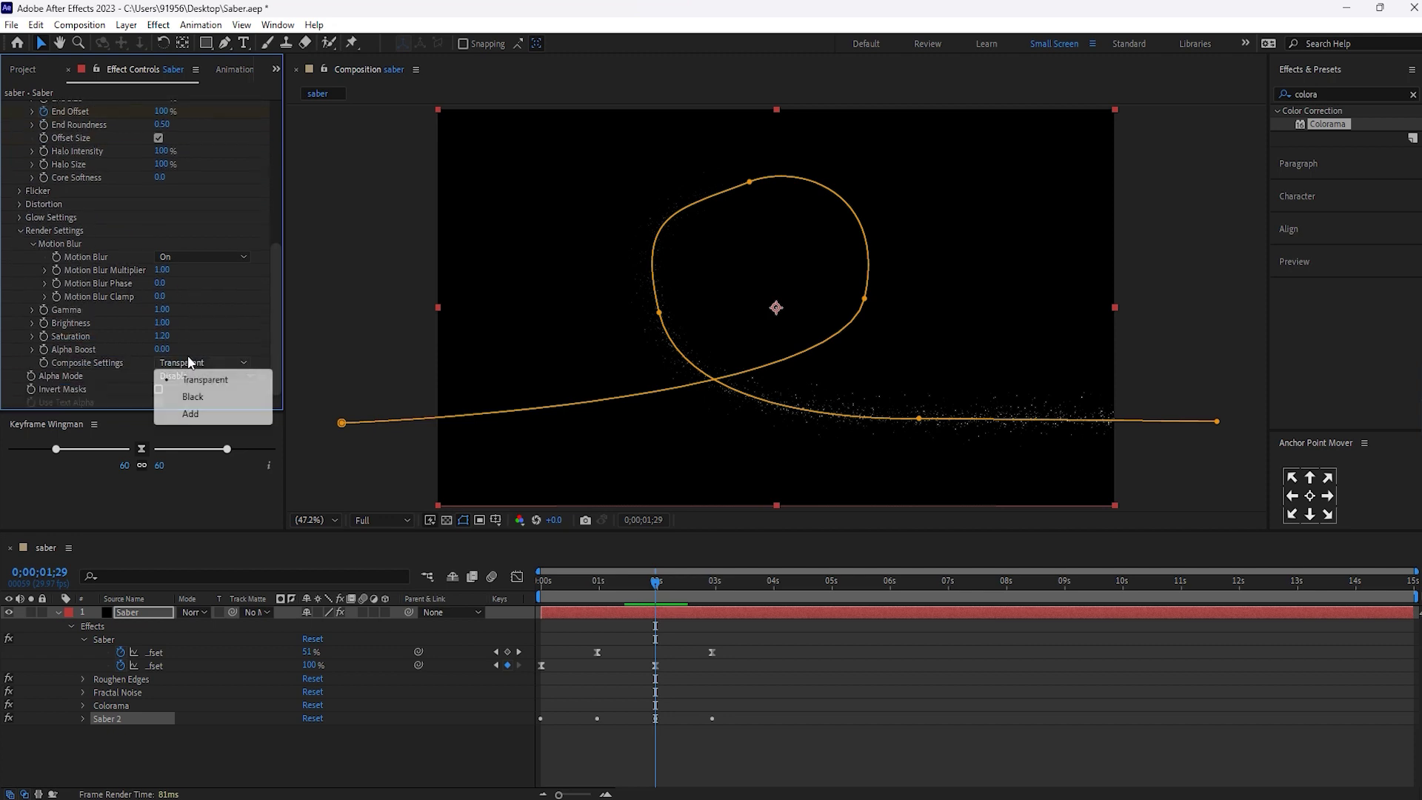
{"action": "left_click", "coordinate": [197, 412]}
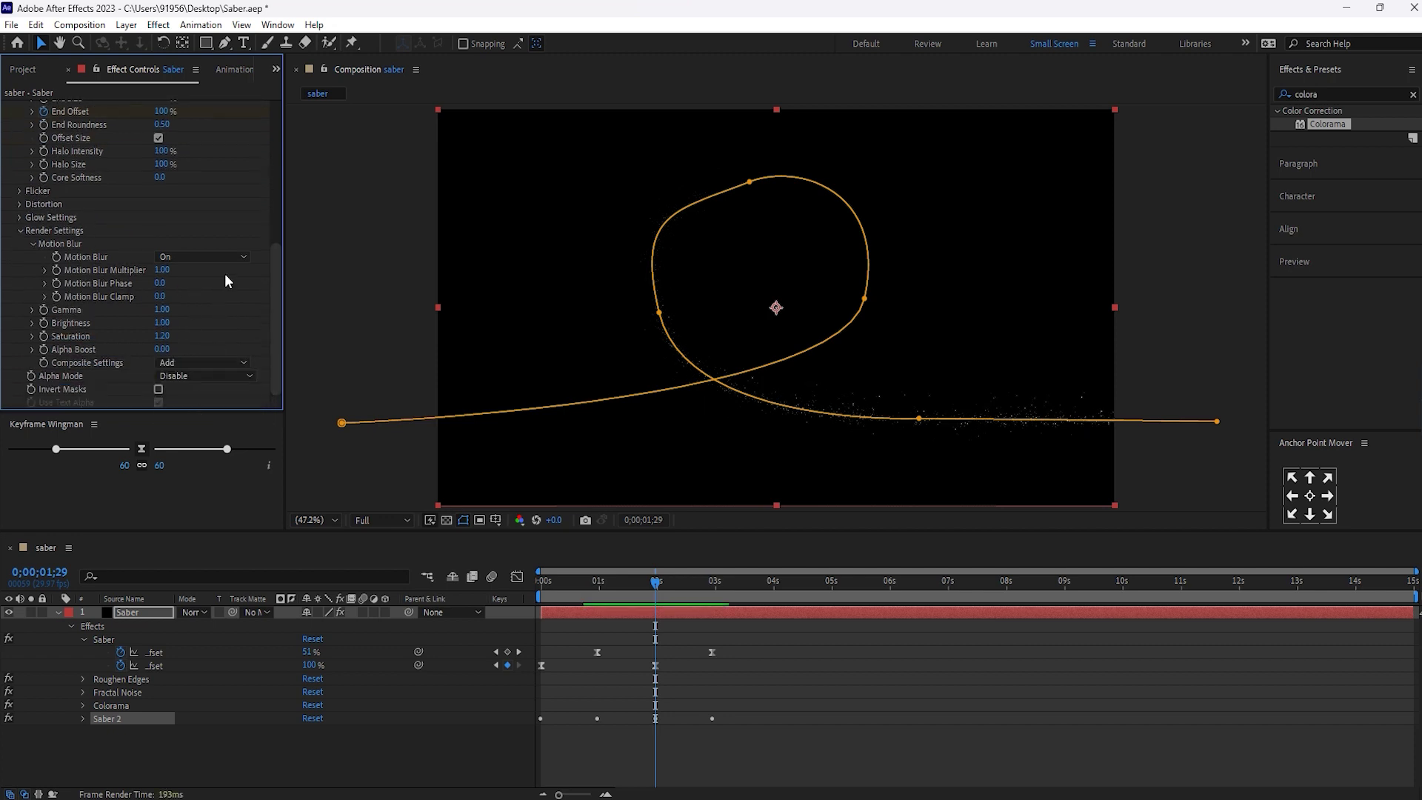
Set Saber 2's Core Distortion amount to 0.
{"action": "left_click", "coordinate": [20, 230]}
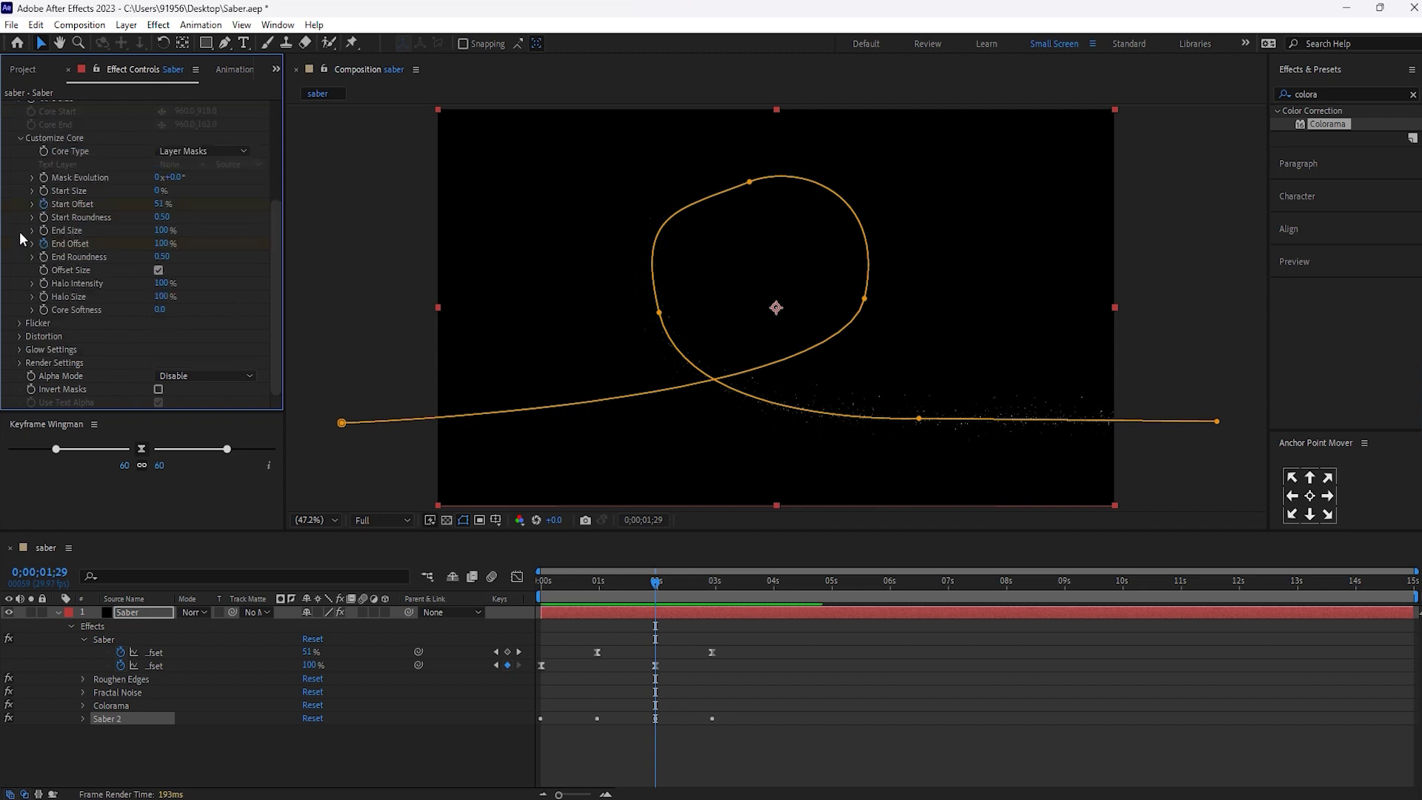
{"action": "scroll", "coordinate": [20, 238], "scroll_direction": "up", "scroll_amount": 4}
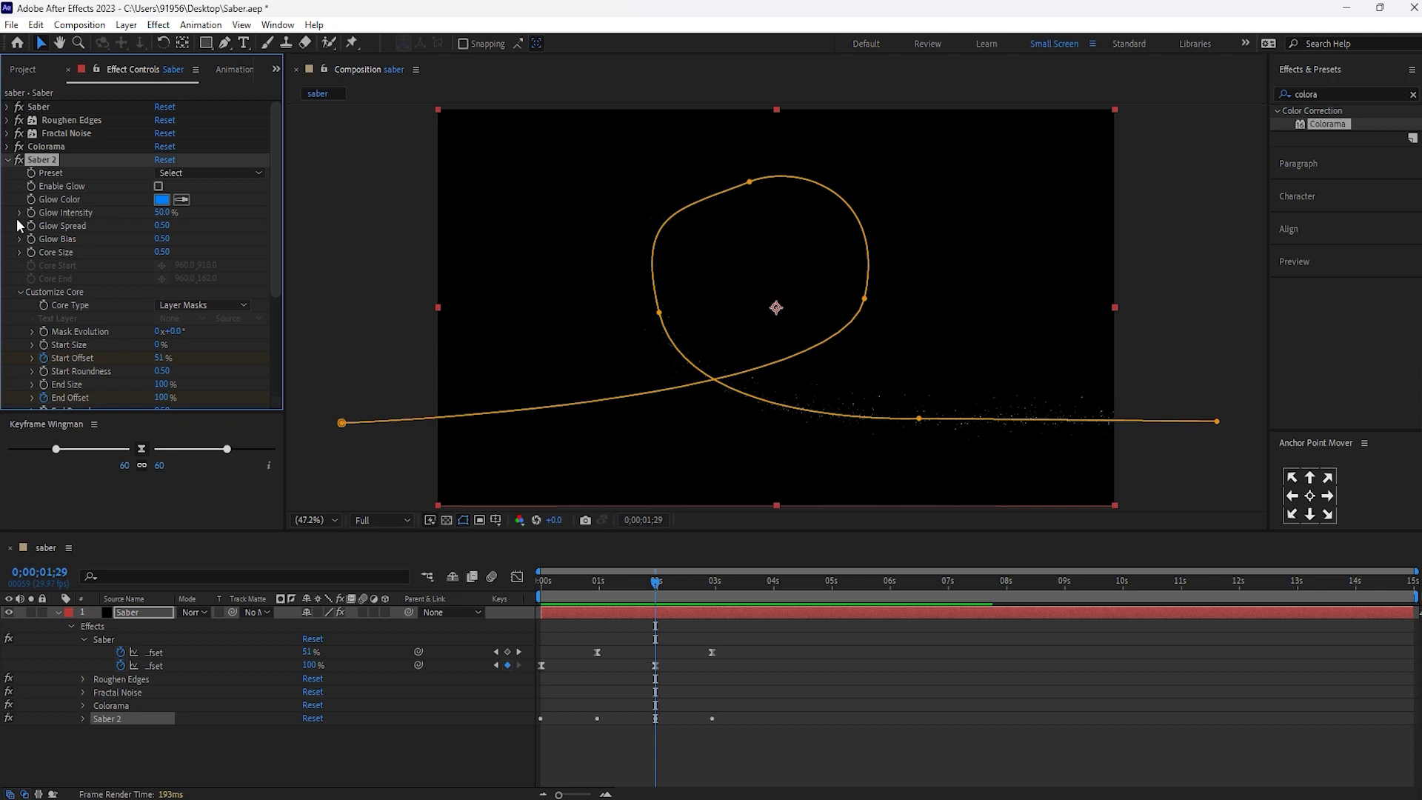
{"action": "scroll", "coordinate": [78, 247], "scroll_direction": "down", "scroll_amount": 4}
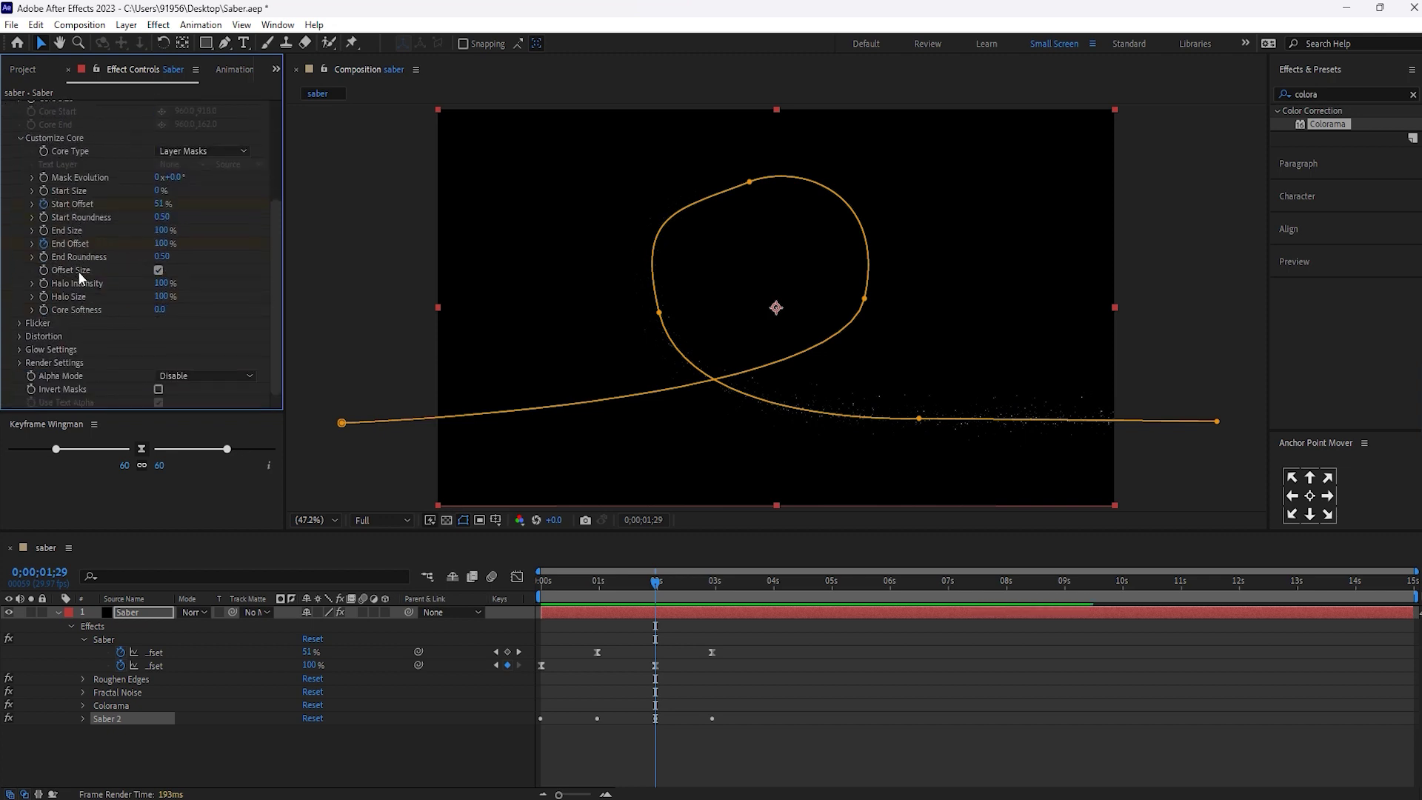
{"action": "left_click", "coordinate": [20, 337]}
{"action": "scroll", "coordinate": [41, 338], "scroll_direction": "down", "scroll_amount": 4}
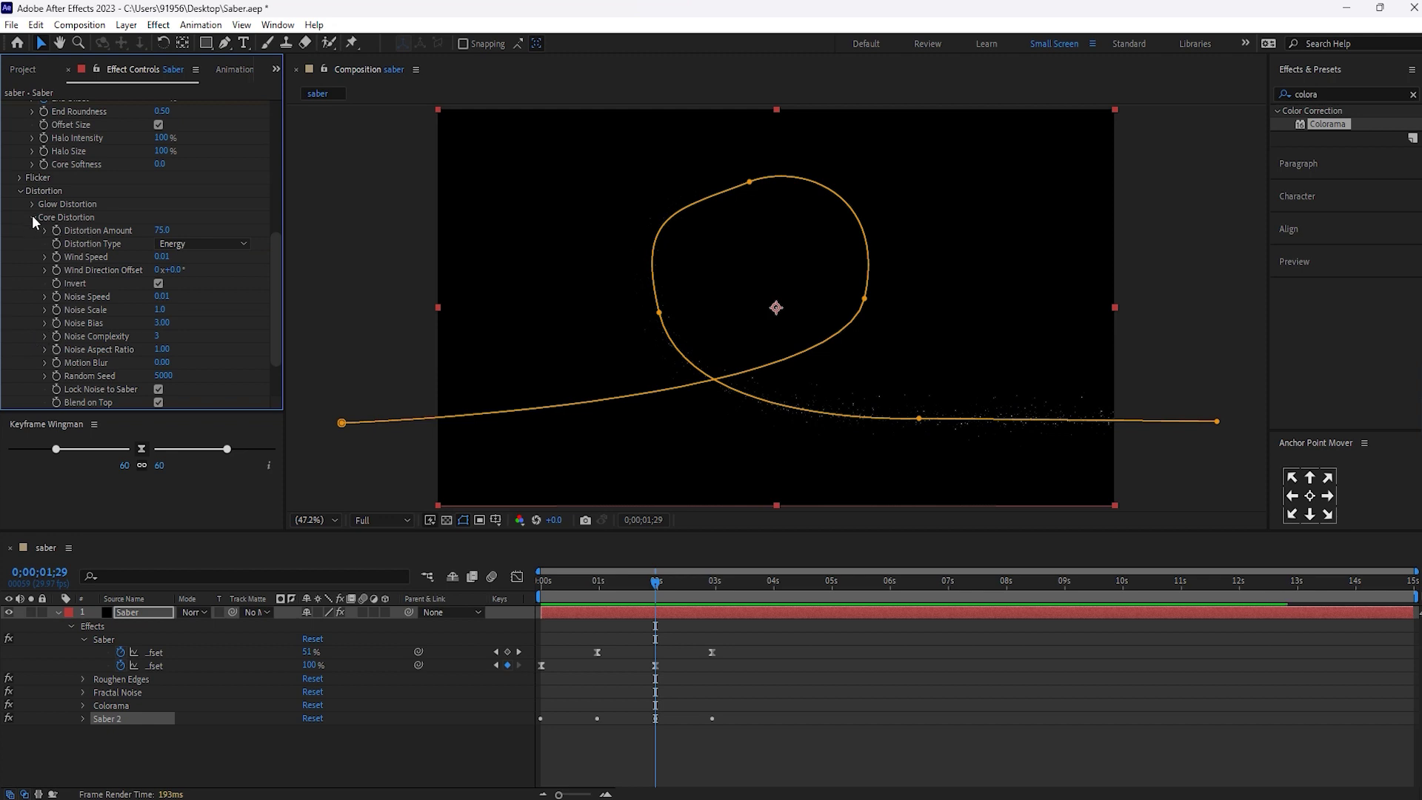
{"action": "left_click", "coordinate": [162, 231]}
{"action": "type", "text": "0"}
{"action": "key", "text": "Return"}
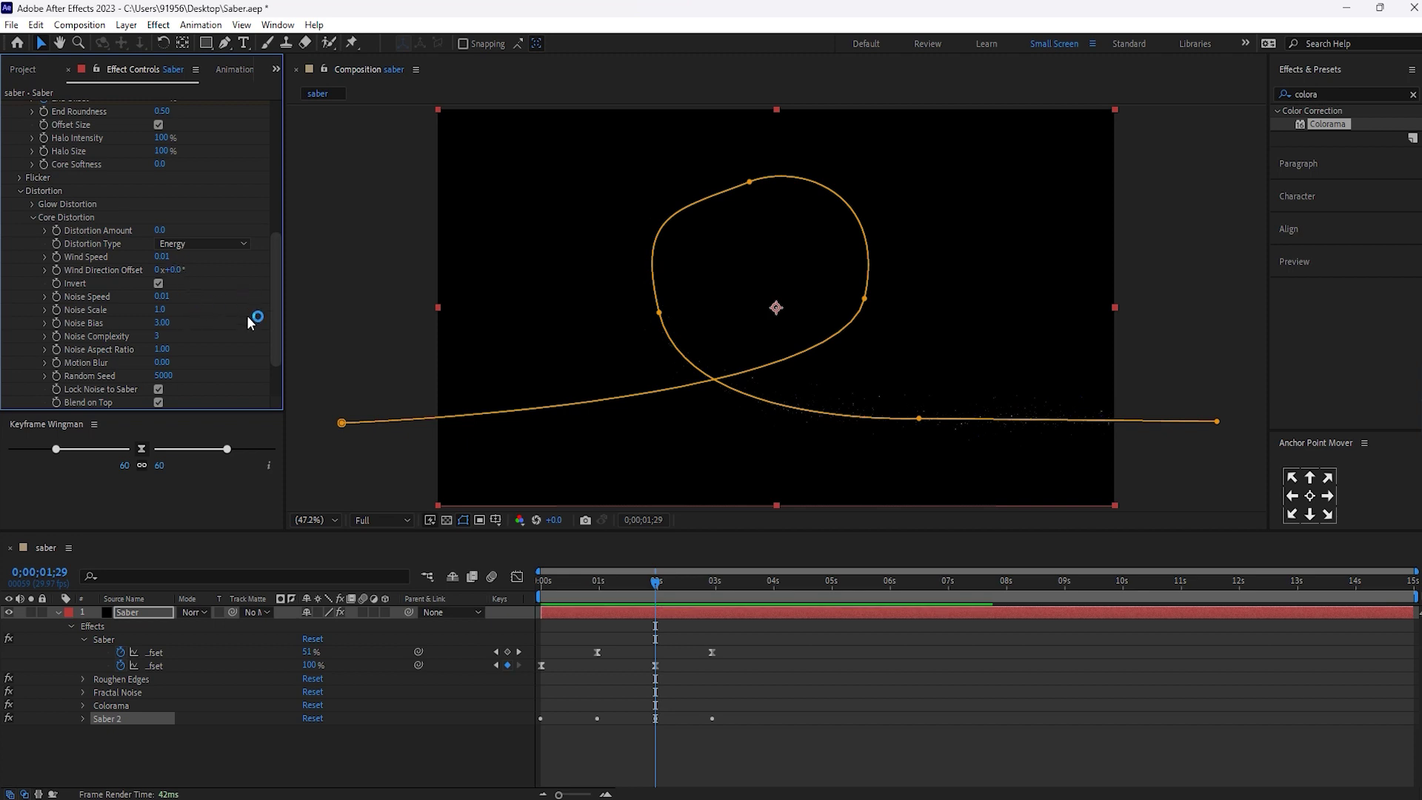
Enable Saber 2's glow and start editing its Core Size.
{"action": "scroll", "coordinate": [229, 175], "scroll_direction": "up", "scroll_amount": 2}
{"action": "scroll", "coordinate": [229, 172], "scroll_direction": "up", "scroll_amount": 6}
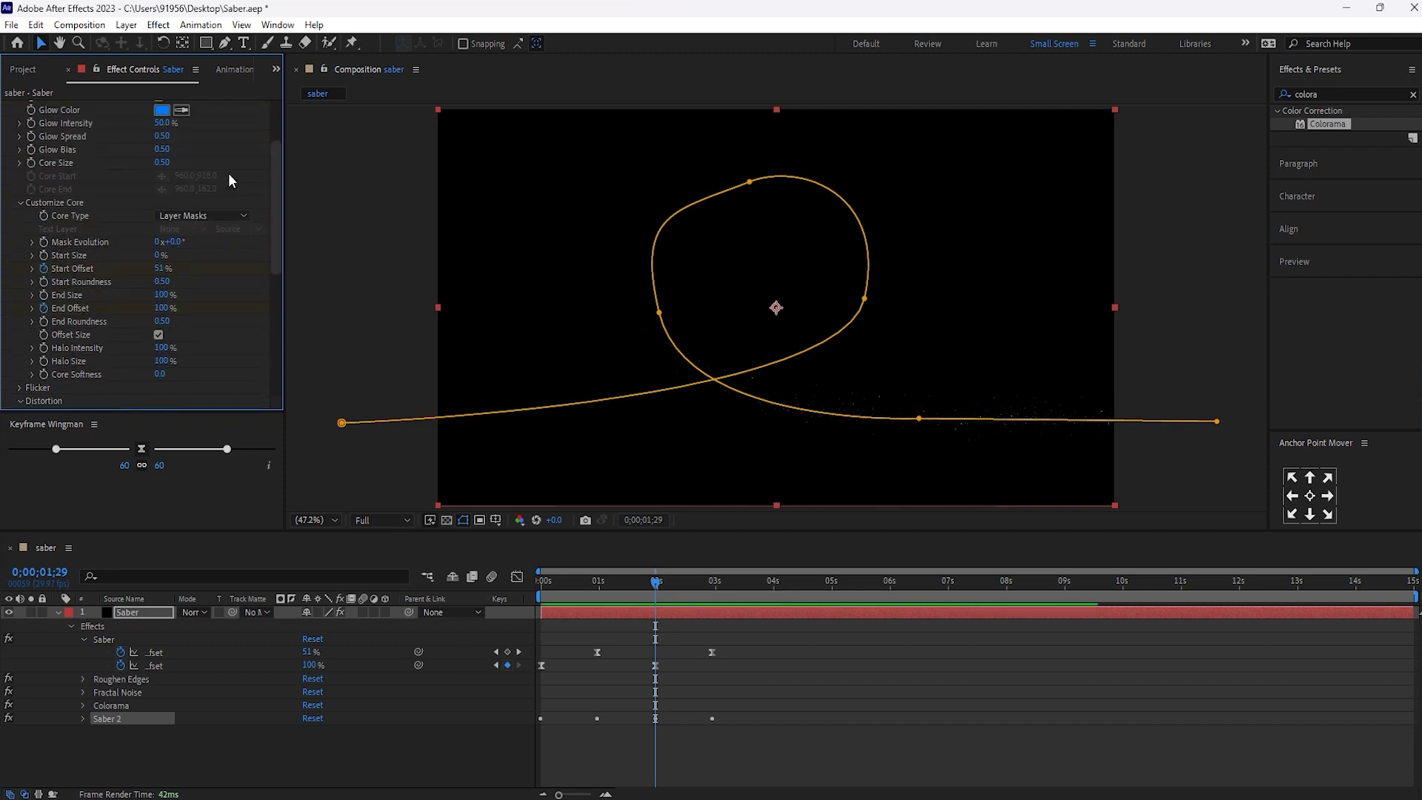
{"action": "left_click", "coordinate": [158, 186]}
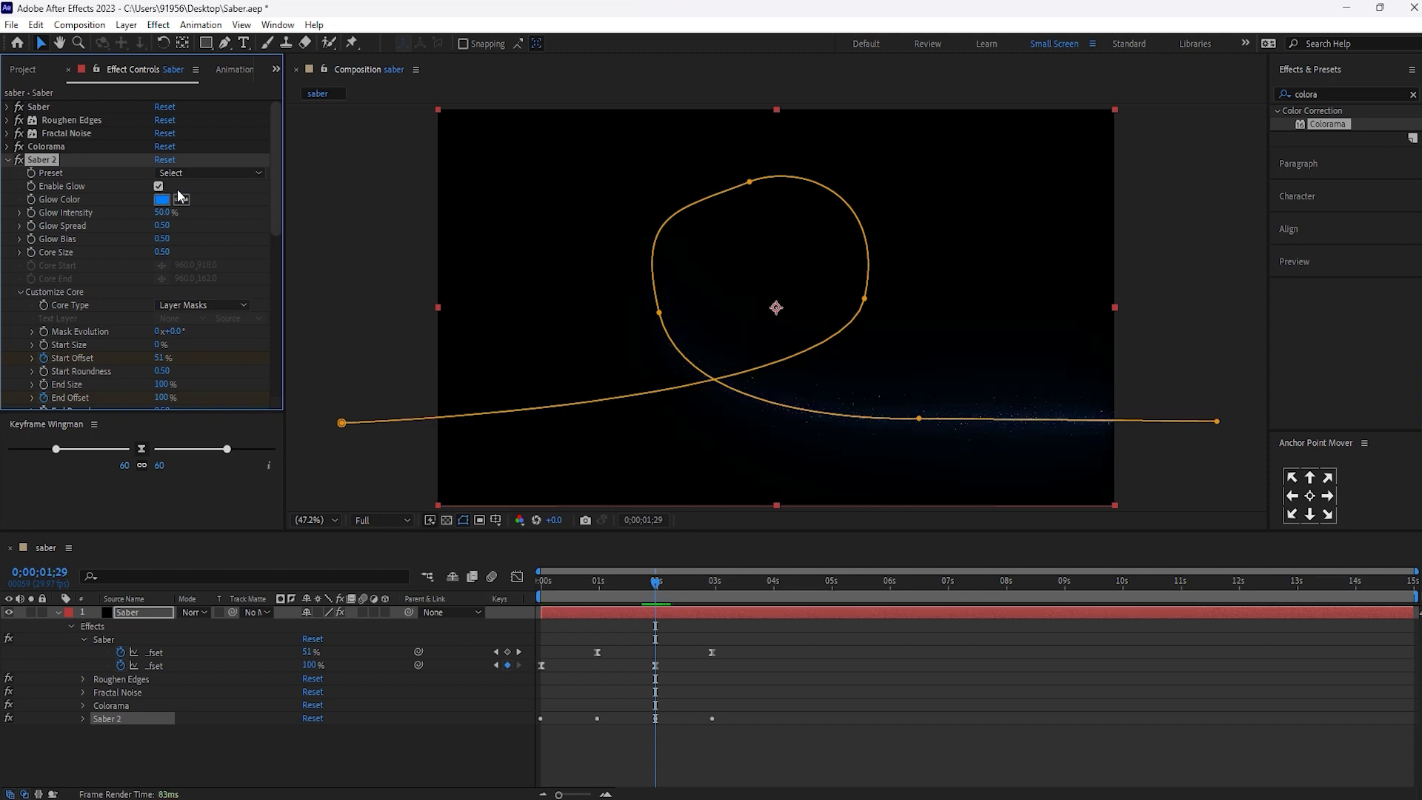
{"action": "left_click", "coordinate": [160, 252]}
Set Saber 2's Core Size to 1.00 and show the layer's keyframed properties.
{"action": "type", "text": "1"}
{"action": "key", "text": "Return"}
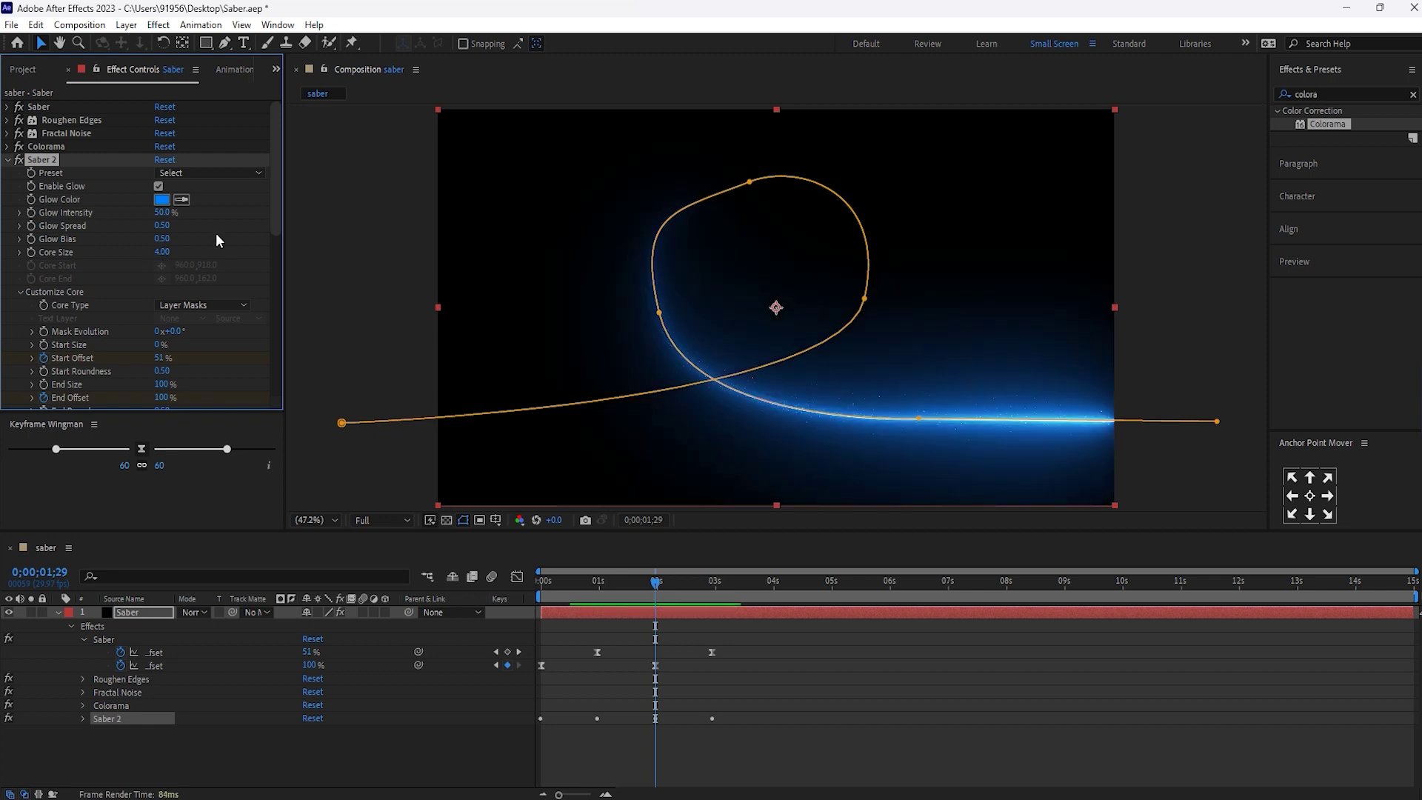
{"action": "left_click", "coordinate": [145, 614]}
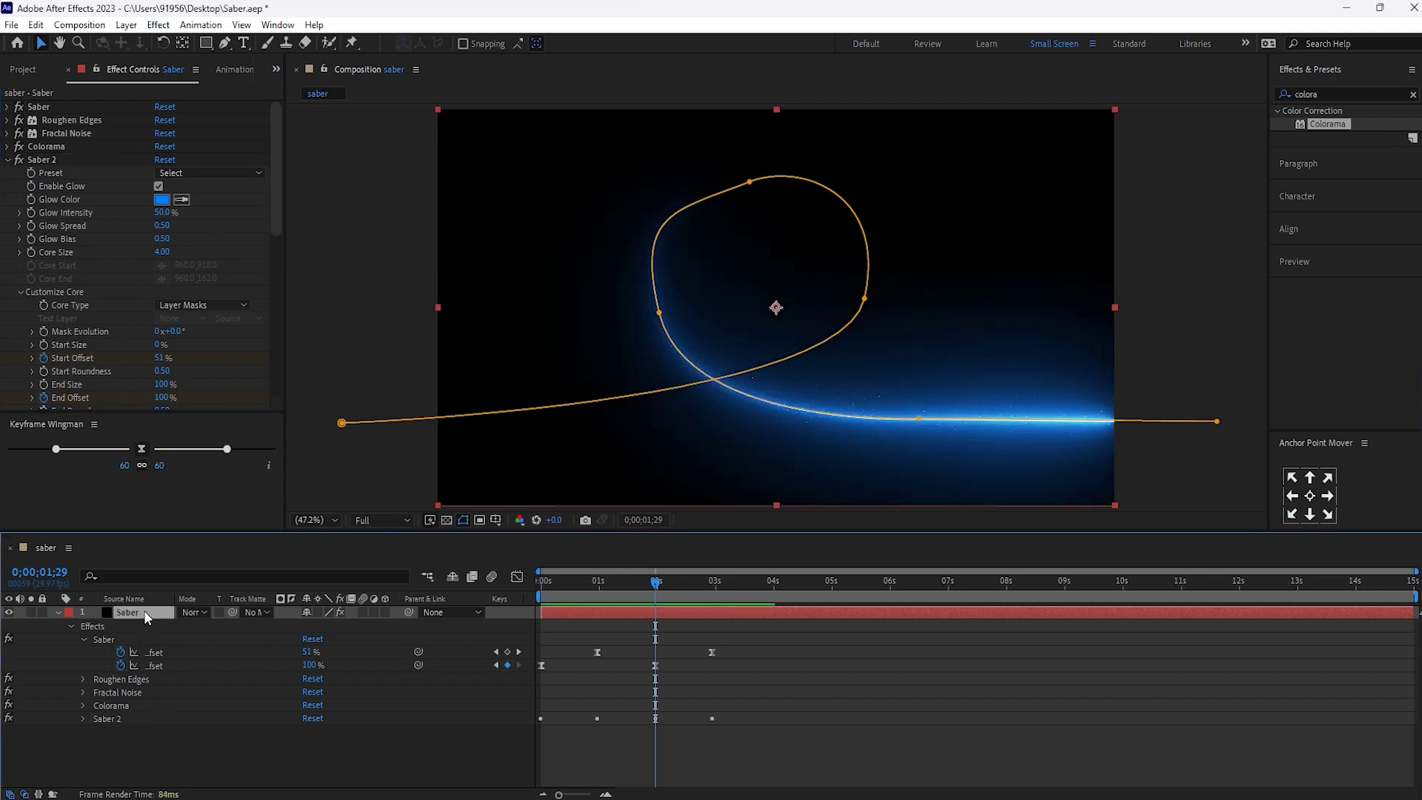
{"action": "key", "text": "u"}
{"action": "key", "text": "u"}
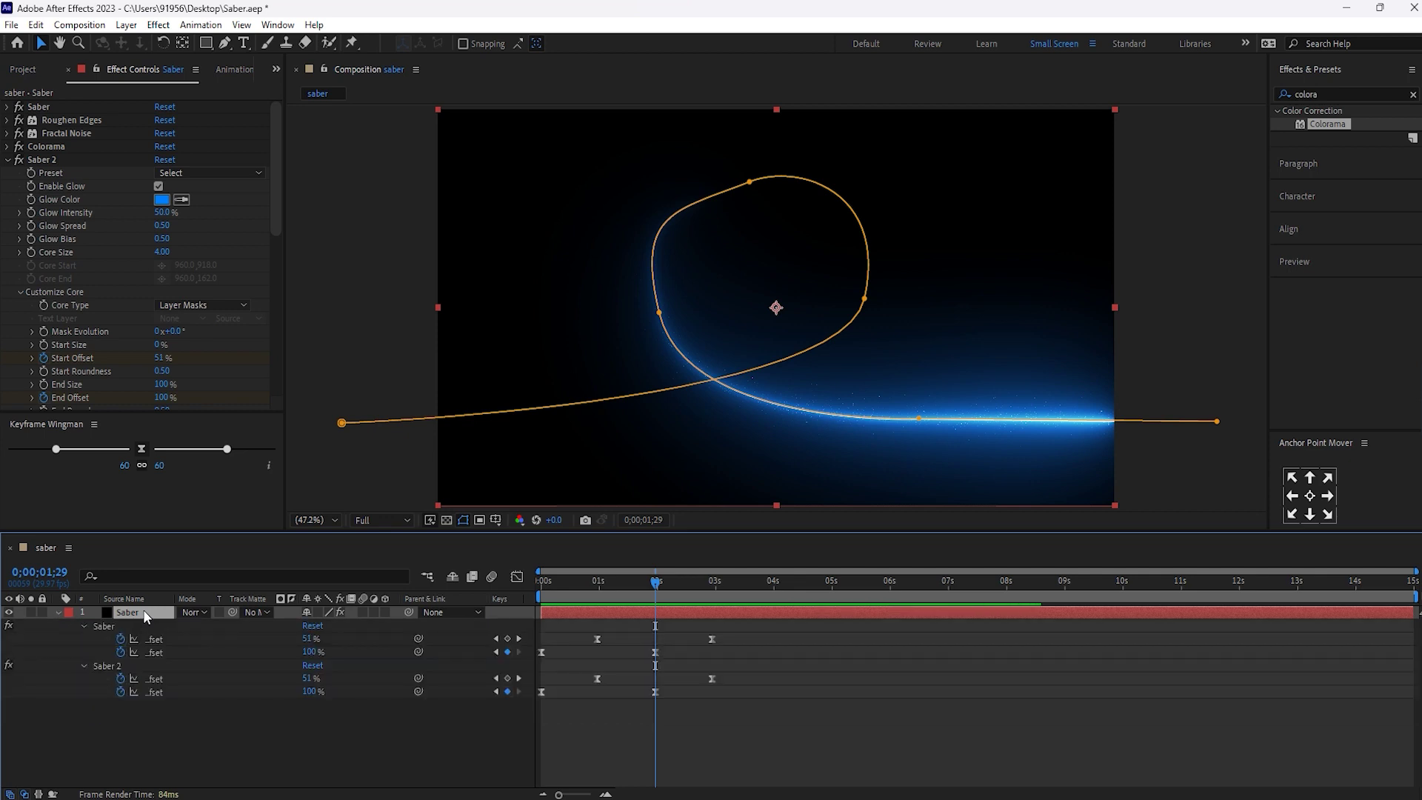
Shift Saber 2's Start Offset keyframes earlier and scrub to preview the beam.
{"action": "left_click", "coordinate": [686, 733]}
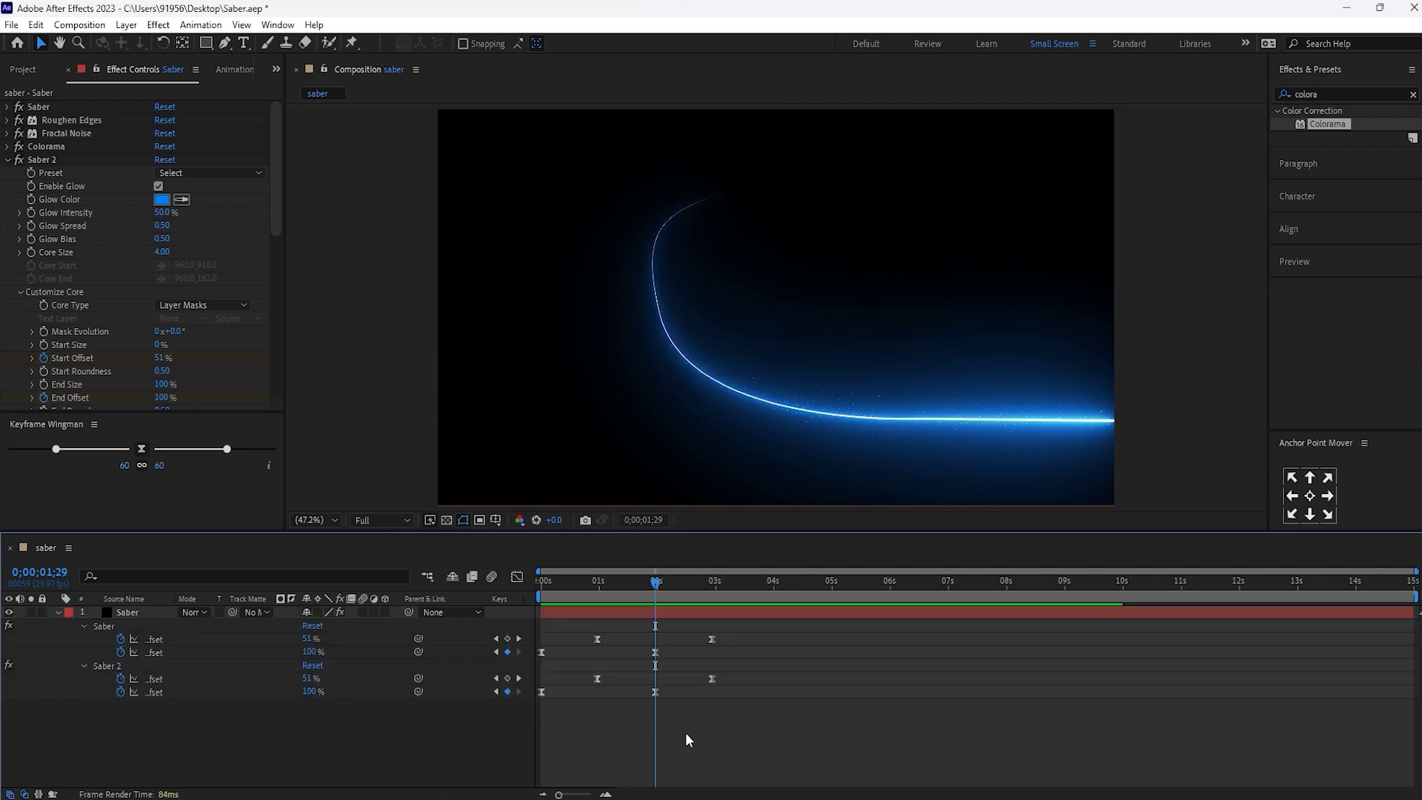
{"action": "left_click_drag", "start_coordinate": [740, 669], "coordinate": [560, 683]}
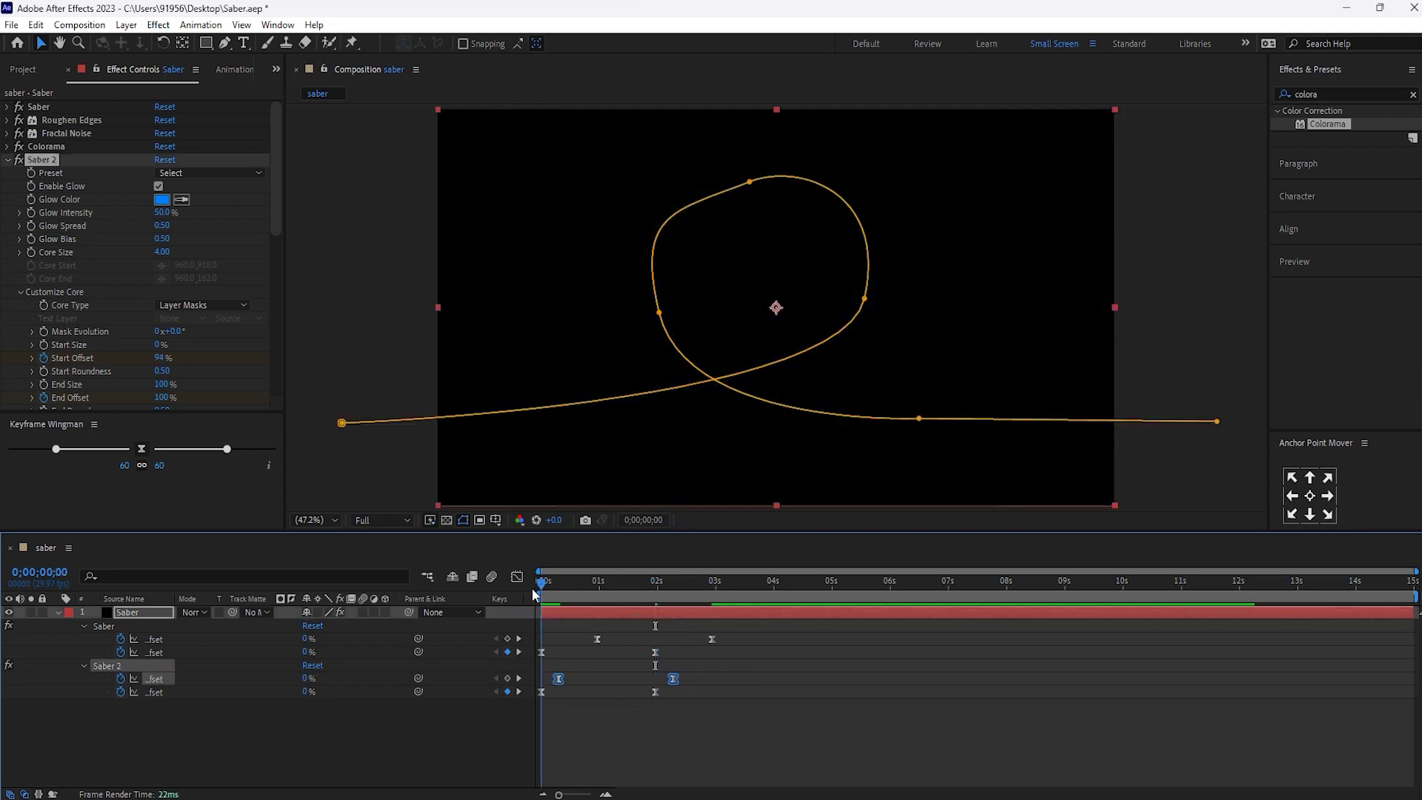
{"action": "left_click_drag", "start_coordinate": [551, 589], "coordinate": [596, 586]}
{"action": "left_click_drag", "start_coordinate": [559, 679], "coordinate": [563, 678]}
{"action": "mouse_move", "coordinate": [585, 582]}
{"action": "left_mouse_down"}
{"action": "mouse_move", "coordinate": [638, 581]}
{"action": "mouse_move", "coordinate": [539, 582]}
{"action": "mouse_move", "coordinate": [570, 582]}
{"action": "left_mouse_up"}
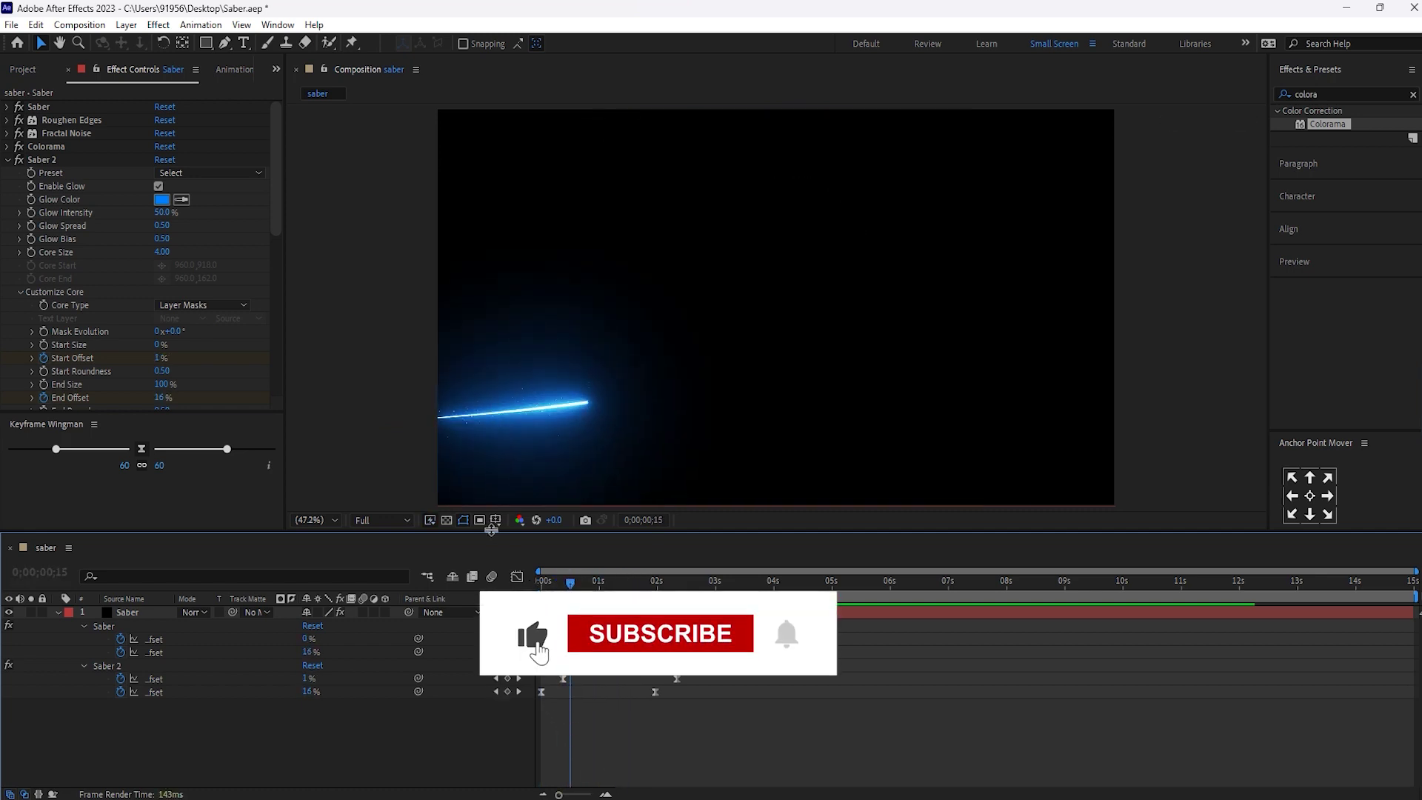
{"action": "left_click_drag", "start_coordinate": [271, 213], "coordinate": [269, 288]}
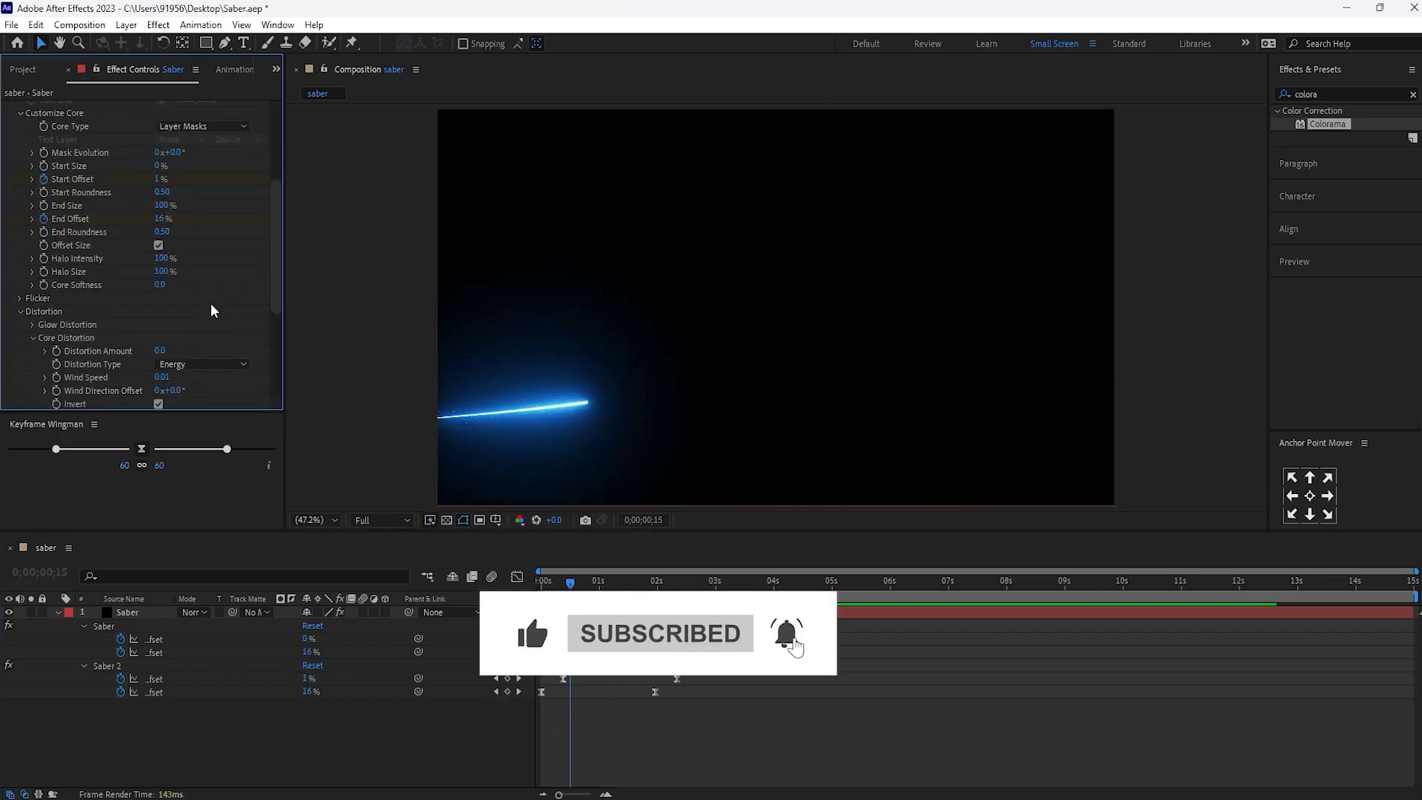
Set Saber 2's Core Softness to 7.
{"action": "left_click", "coordinate": [163, 285]}
{"action": "key", "text": "Return"}
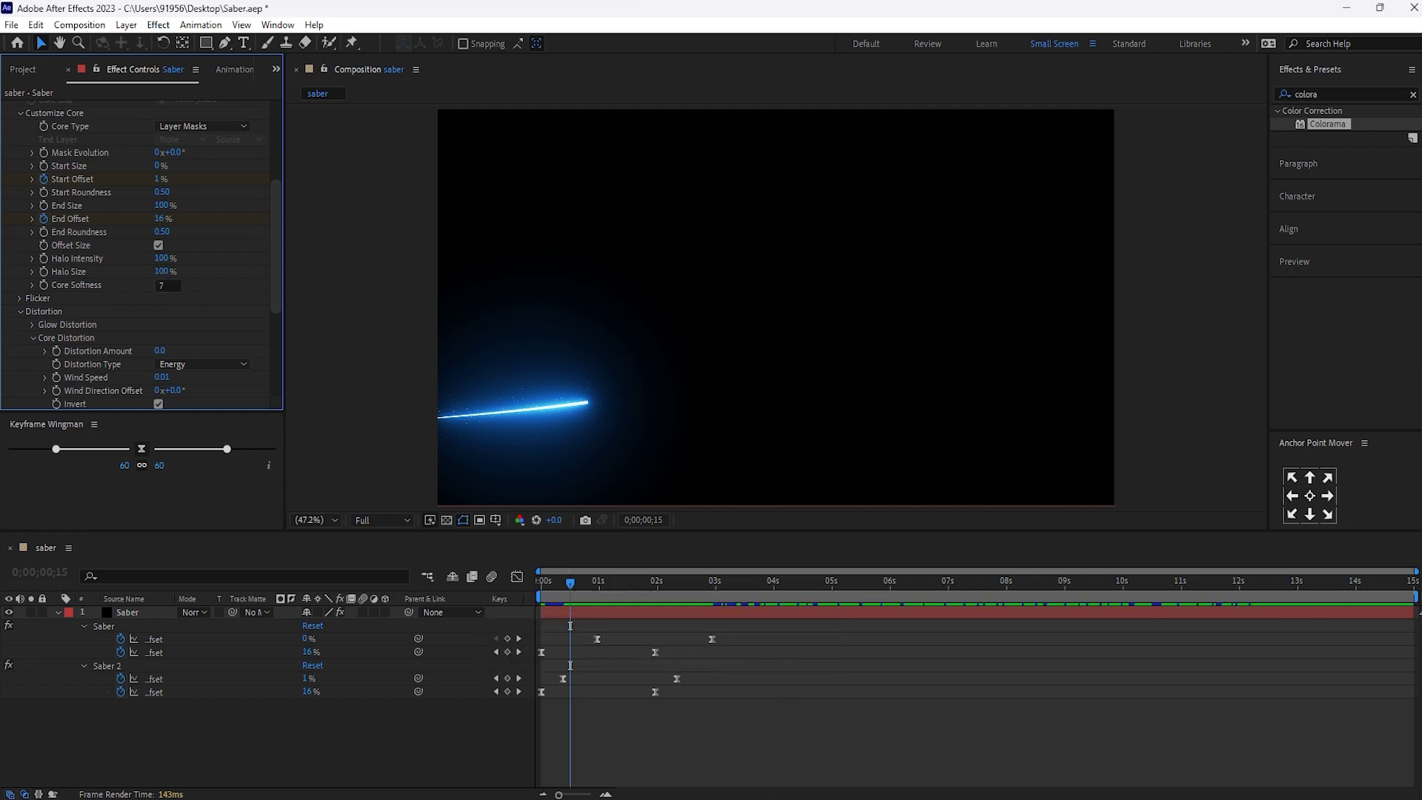
{"action": "left_click_drag", "start_coordinate": [159, 285], "coordinate": [148, 286]}
{"action": "left_click", "coordinate": [162, 286]}
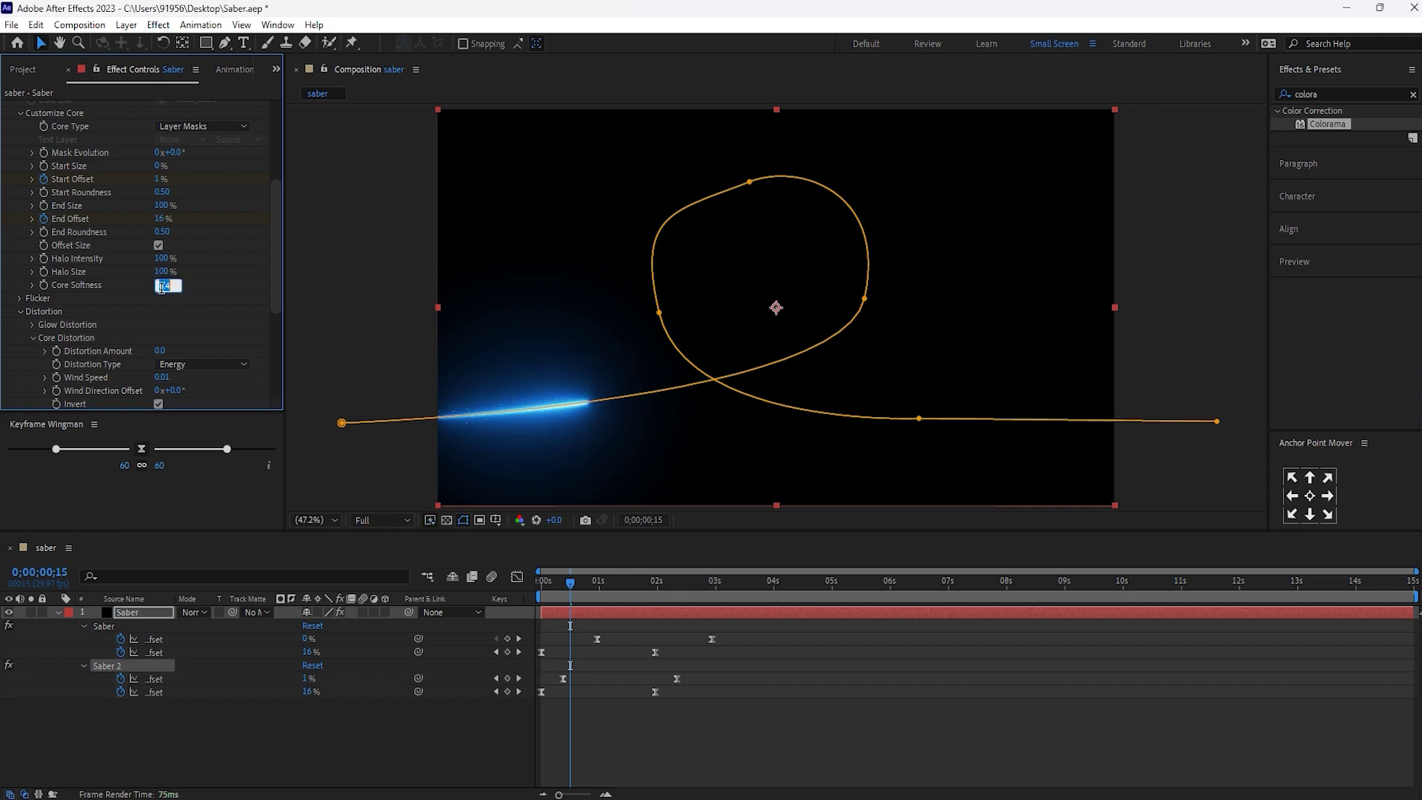
{"action": "type", "text": "7"}
{"action": "key", "text": "Return"}
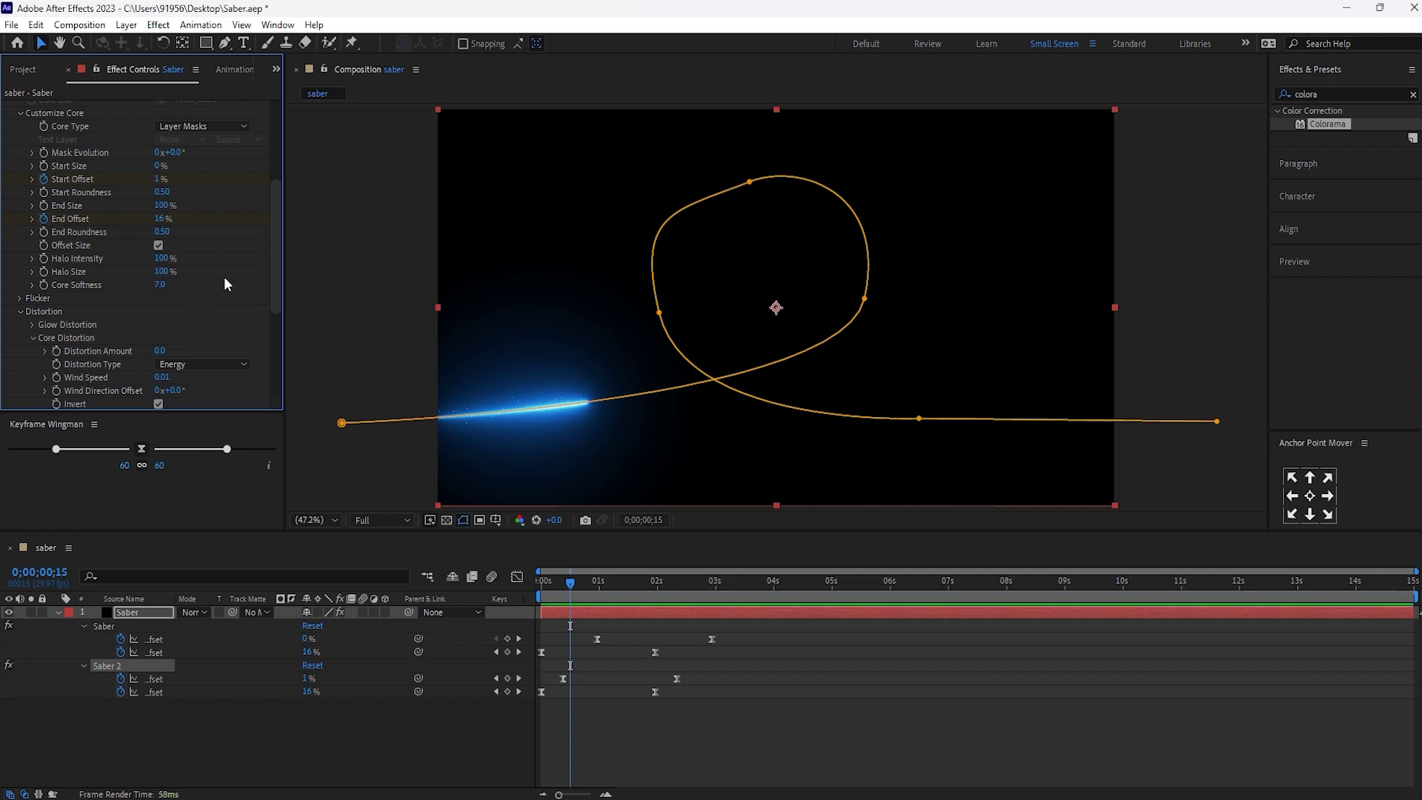
Try a different glow colour, discard it, and set Saber 2's Glow Bias to 1.
{"action": "scroll", "coordinate": [223, 277], "scroll_direction": "up", "scroll_amount": 3}
{"action": "scroll", "coordinate": [224, 277], "scroll_direction": "up", "scroll_amount": 2}
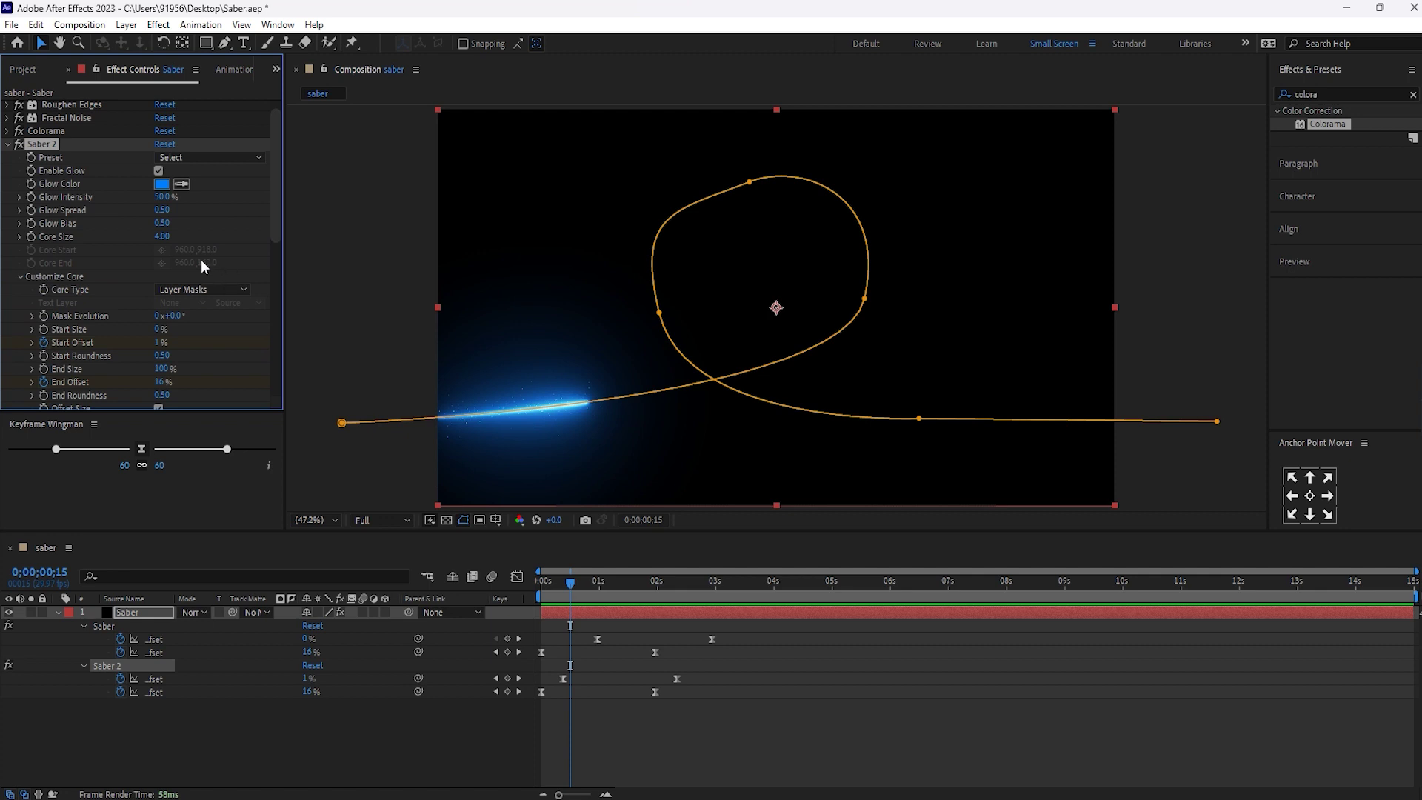
{"action": "left_click", "coordinate": [161, 184]}
{"action": "mouse_move", "coordinate": [197, 501]}
{"action": "left_mouse_down"}
{"action": "mouse_move", "coordinate": [88, 477]}
{"action": "mouse_move", "coordinate": [79, 564]}
{"action": "mouse_move", "coordinate": [220, 518]}
{"action": "mouse_move", "coordinate": [229, 474]}
{"action": "mouse_move", "coordinate": [236, 601]}
{"action": "mouse_move", "coordinate": [257, 555]}
{"action": "mouse_move", "coordinate": [261, 442]}
{"action": "mouse_move", "coordinate": [223, 512]}
{"action": "mouse_move", "coordinate": [233, 449]}
{"action": "mouse_move", "coordinate": [150, 462]}
{"action": "mouse_move", "coordinate": [185, 563]}
{"action": "left_mouse_up"}
{"action": "left_click", "coordinate": [376, 452]}
{"action": "type", "text": "1"}
{"action": "key", "text": "Return"}
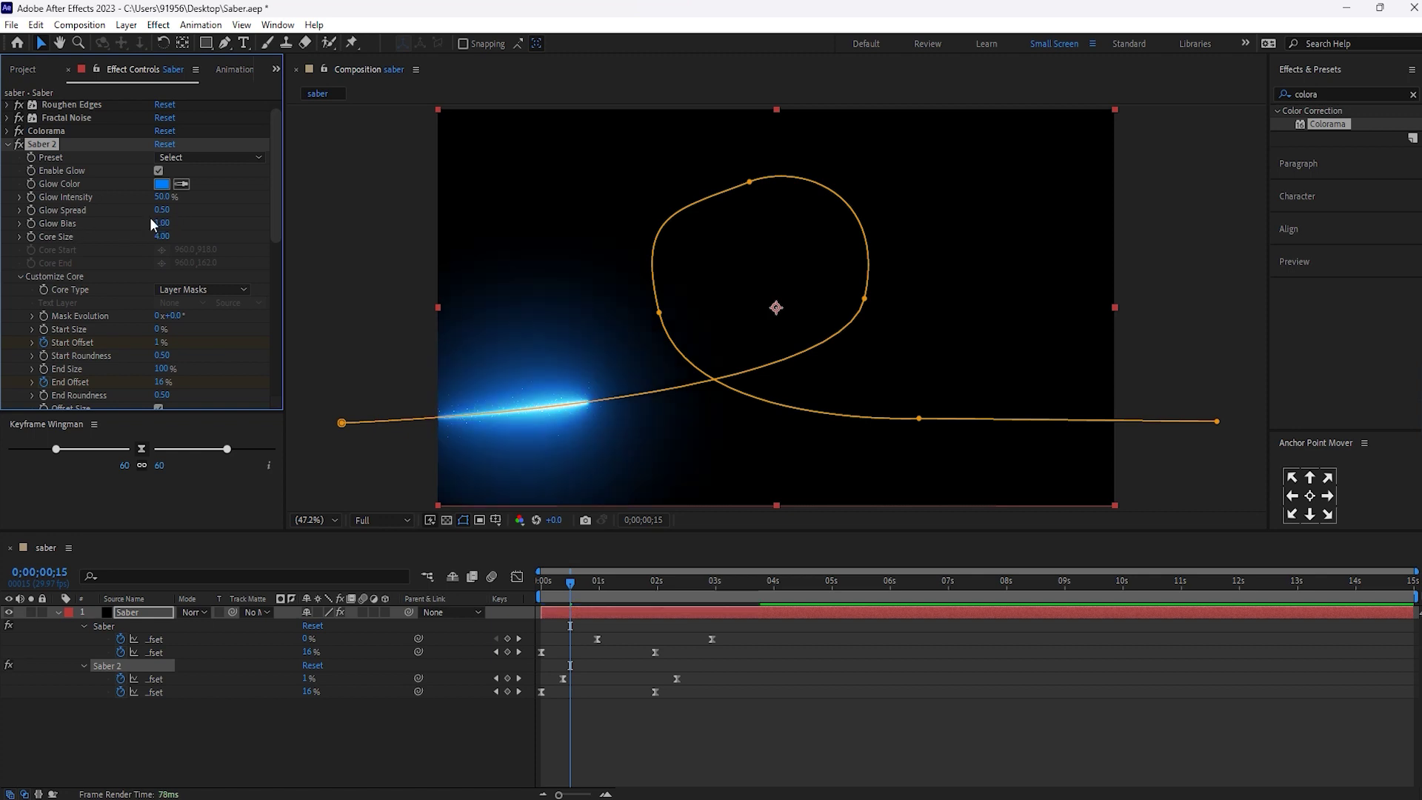
{"action": "left_click", "coordinate": [7, 145]}
Duplicate the Saber effect to create Saber 3.
{"action": "right_click", "coordinate": [44, 106]}
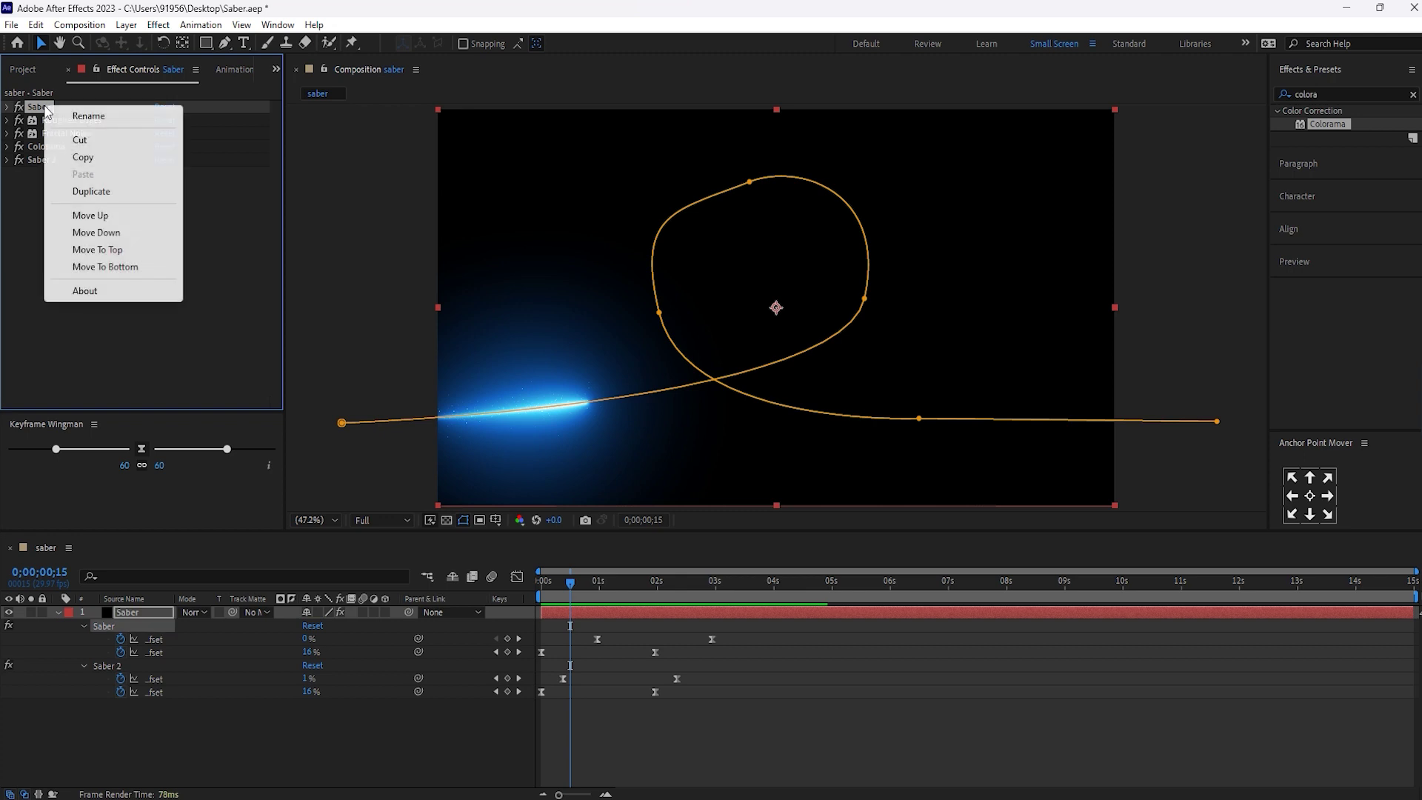
{"action": "left_click", "coordinate": [91, 191]}
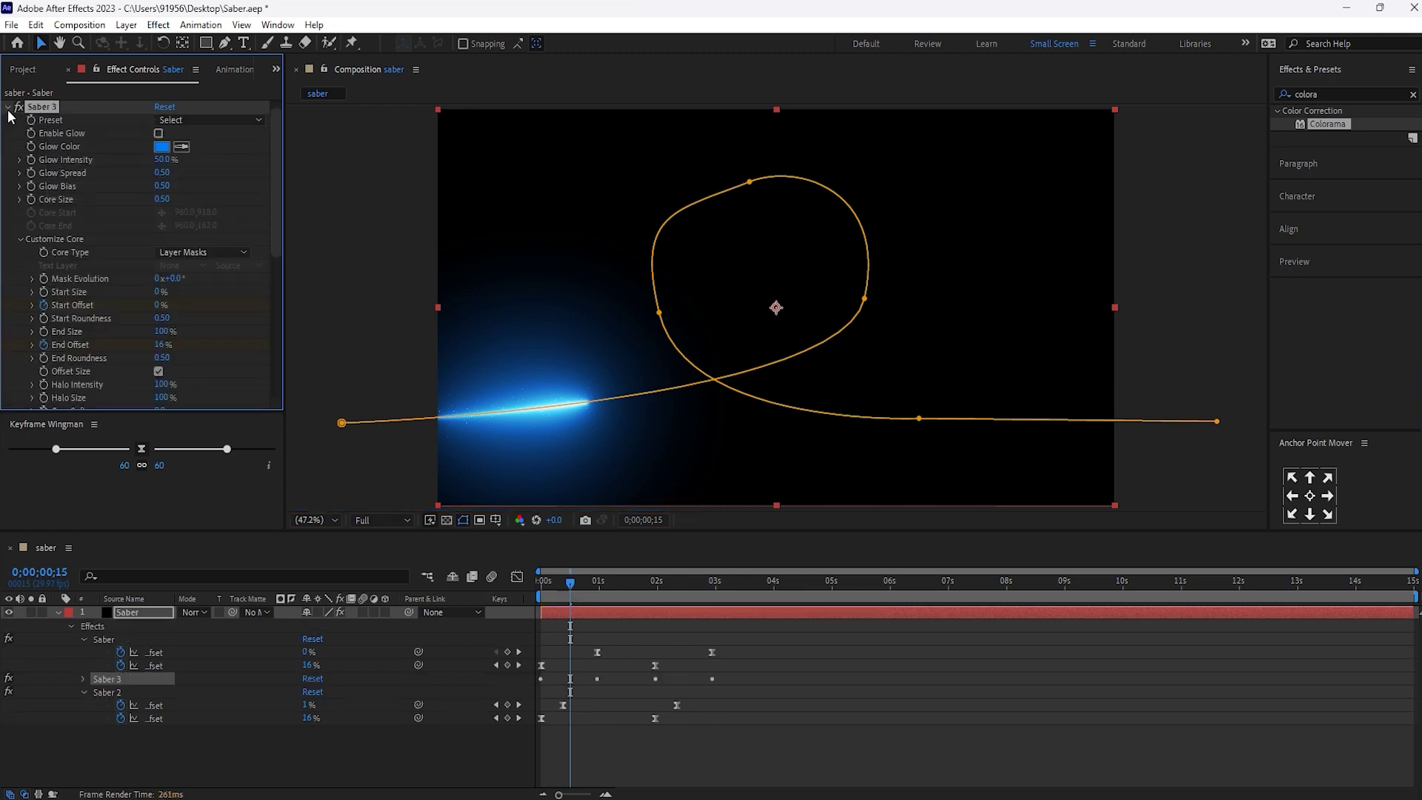
{"action": "left_click", "coordinate": [9, 108]}
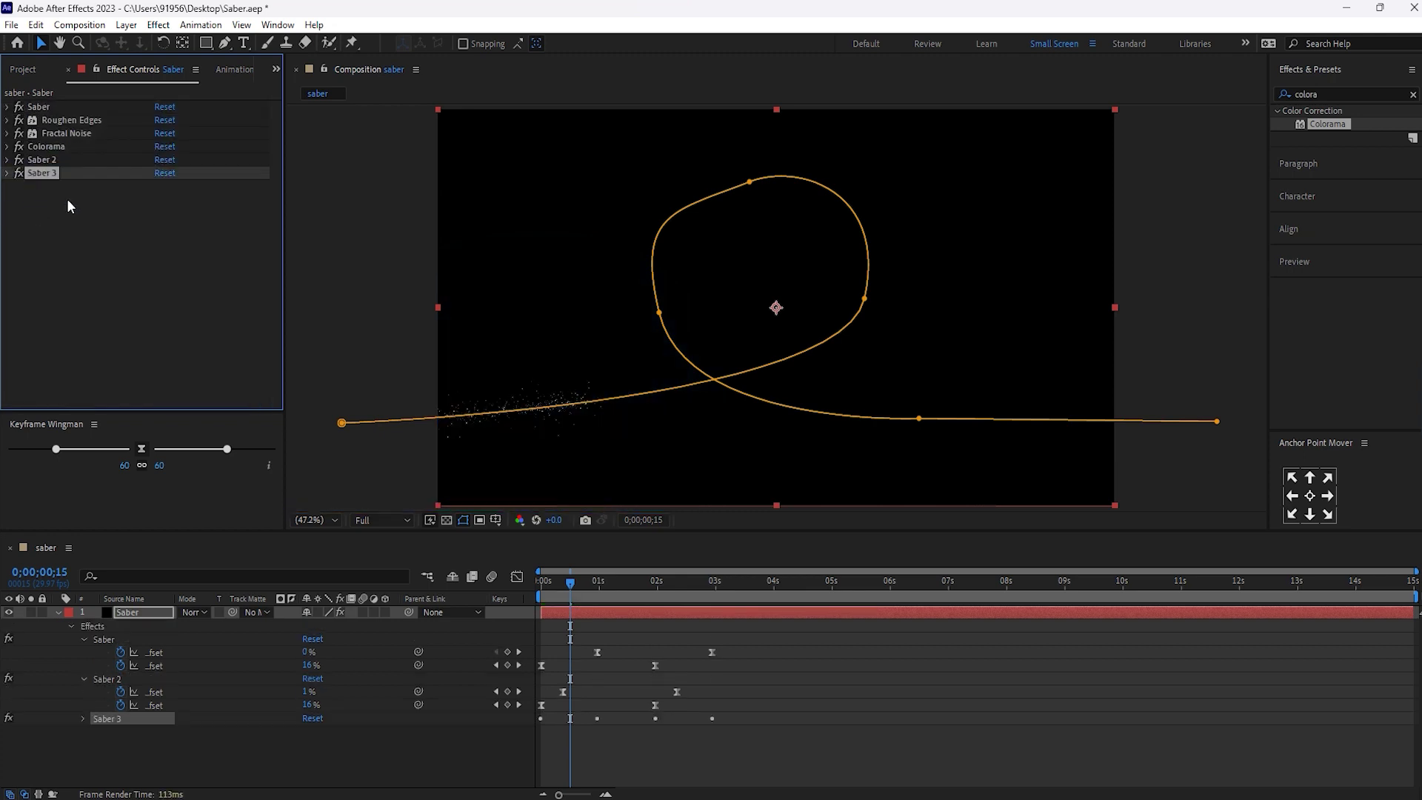
{"action": "left_click", "coordinate": [6, 174]}
Set Saber 3's Render Settings Composite Settings to Add.
{"action": "scroll", "coordinate": [4, 175], "scroll_direction": "down", "scroll_amount": 2}
{"action": "scroll", "coordinate": [45, 198], "scroll_direction": "up", "scroll_amount": 2}
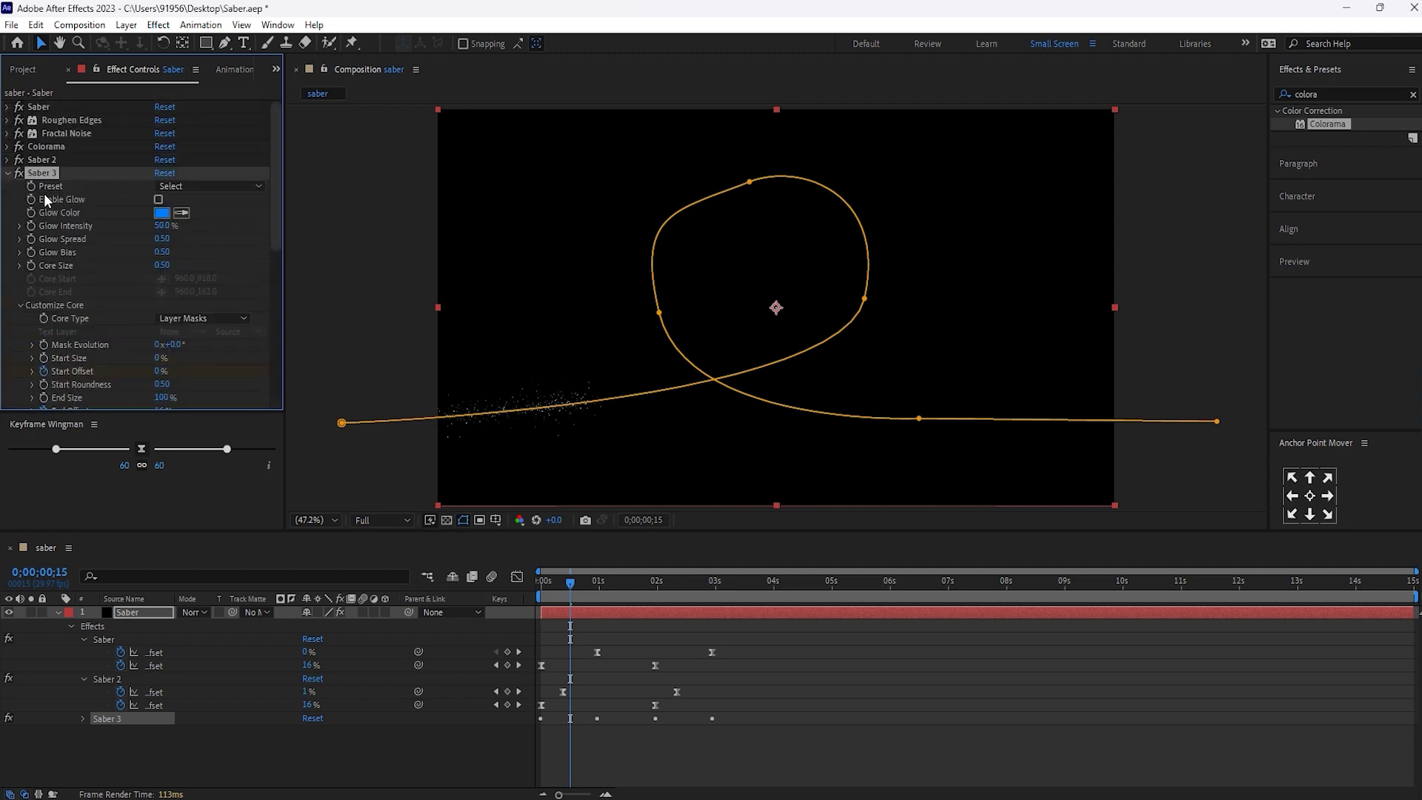
{"action": "left_click", "coordinate": [18, 304]}
{"action": "left_click", "coordinate": [20, 358]}
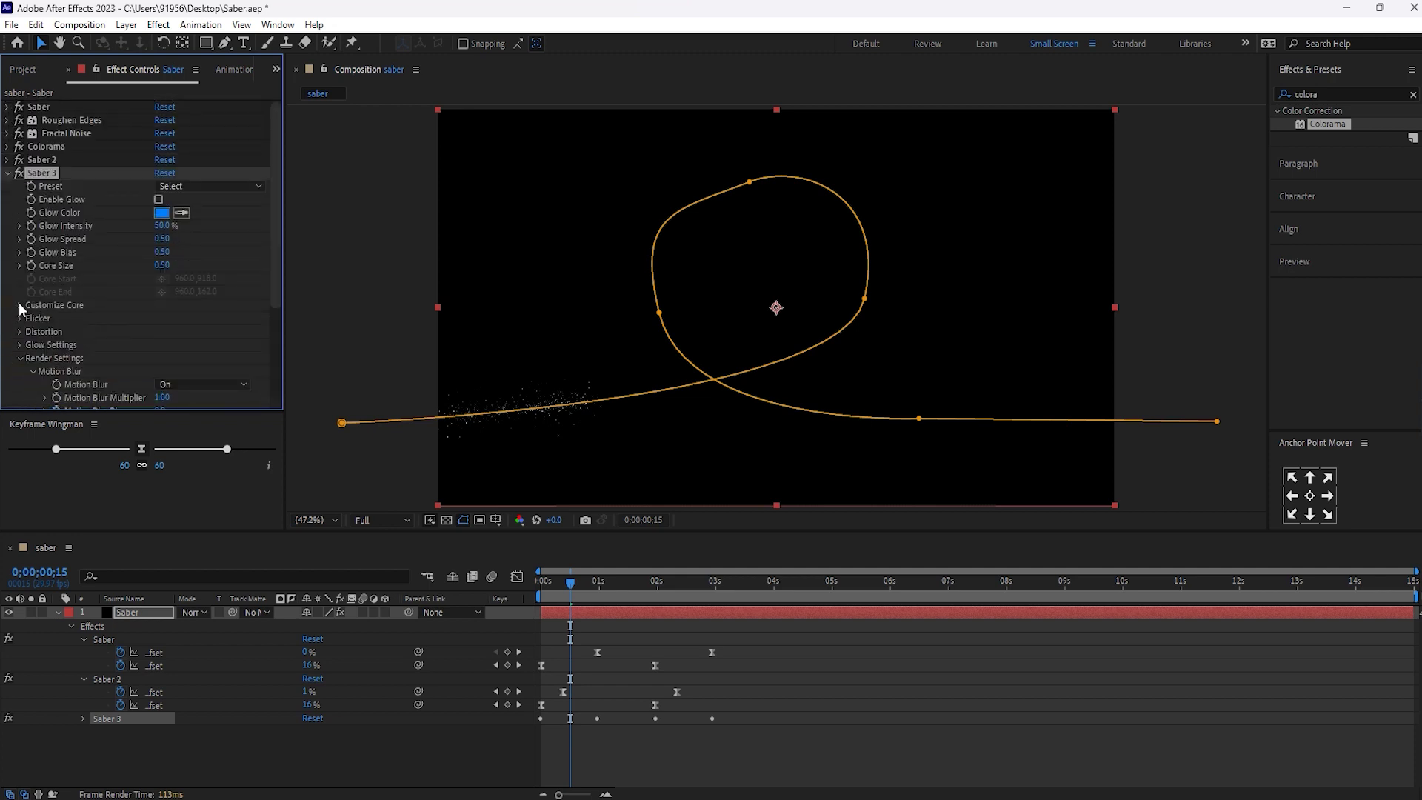
{"action": "scroll", "coordinate": [71, 371], "scroll_direction": "down", "scroll_amount": 4}
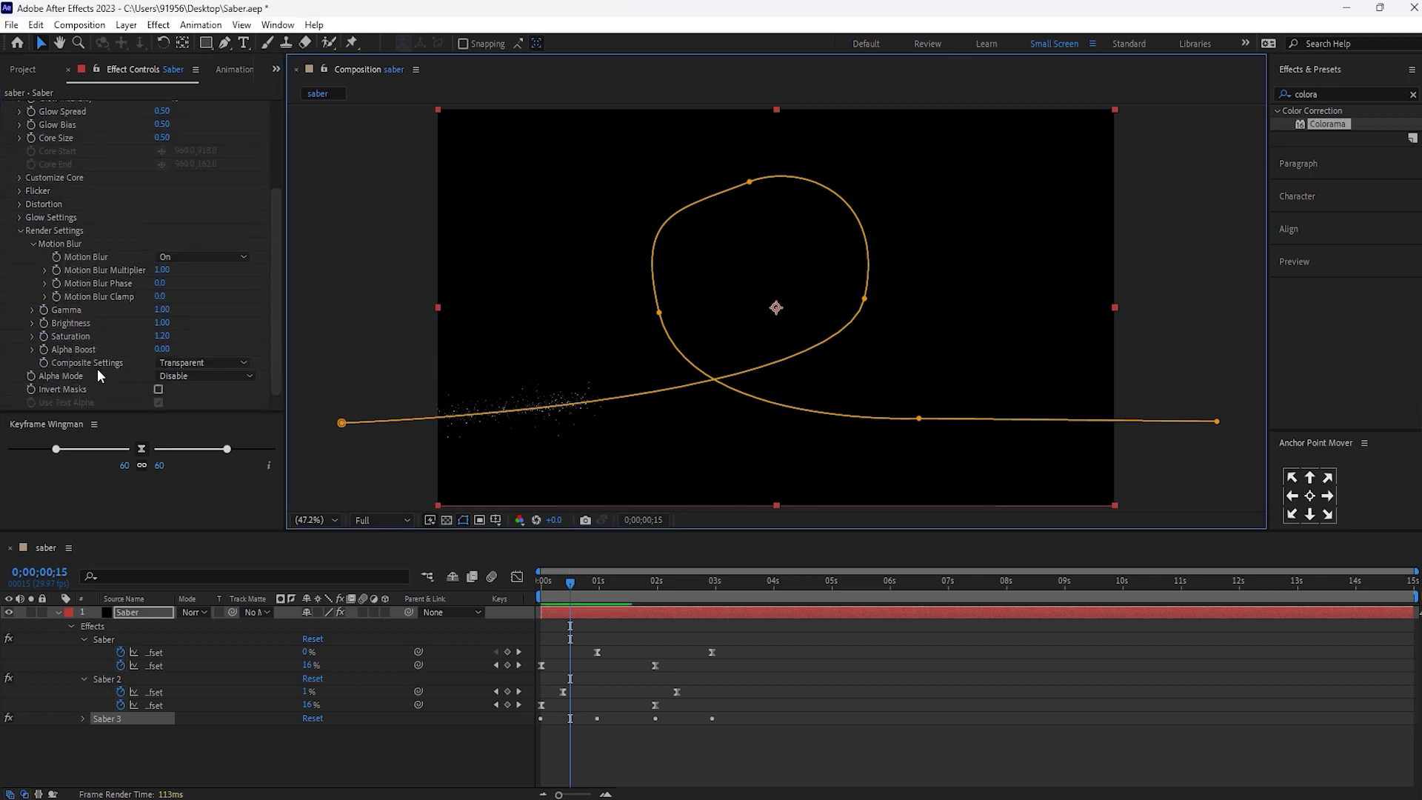
{"action": "left_click", "coordinate": [197, 361]}
{"action": "left_click", "coordinate": [201, 413]}
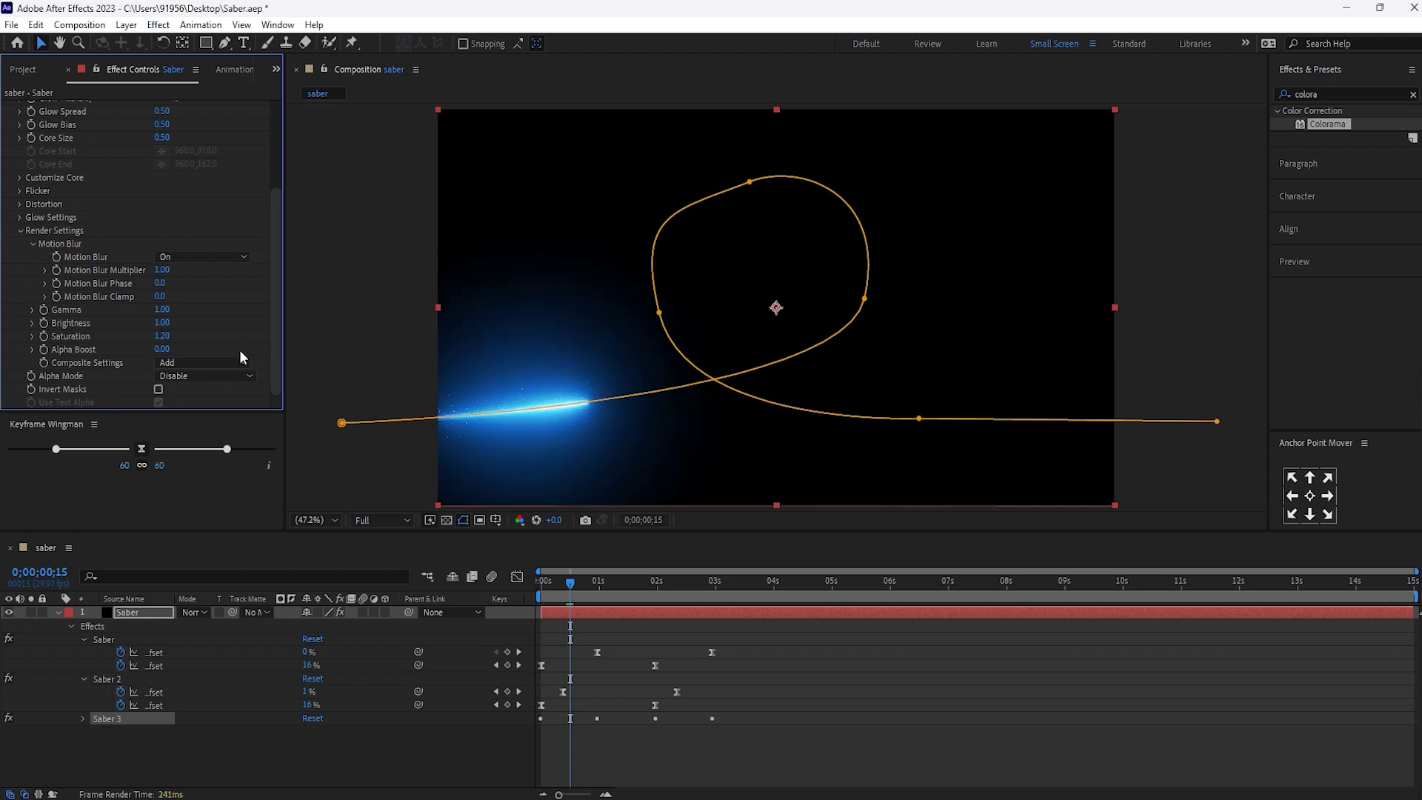
{"action": "left_click", "coordinate": [20, 231]}
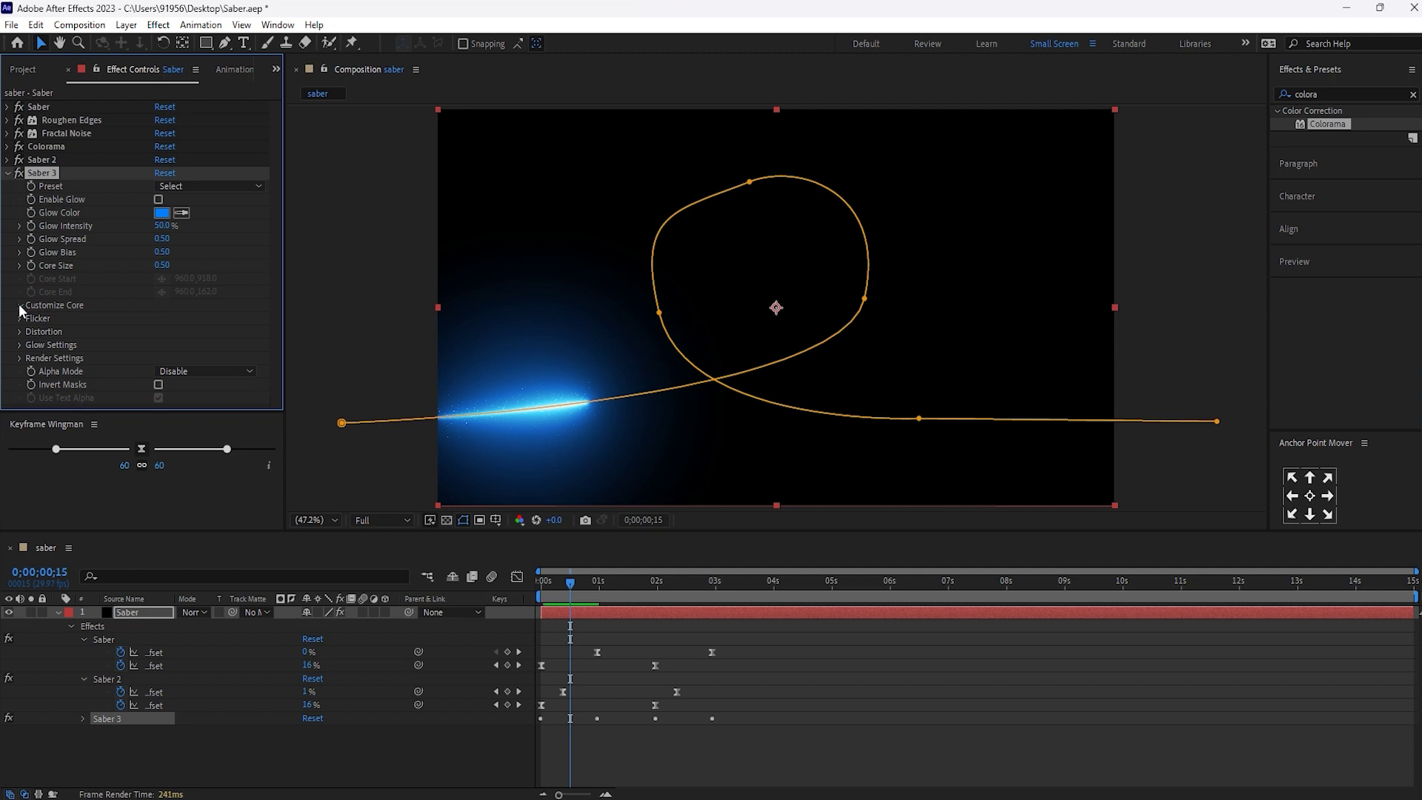
{"action": "left_click", "coordinate": [19, 305]}
{"action": "scroll", "coordinate": [242, 337], "scroll_direction": "down", "scroll_amount": 2}
Turn off Invert on Saber 3's core distortion and switch its type to Smoke.
{"action": "scroll", "coordinate": [227, 323], "scroll_direction": "down", "scroll_amount": 1}
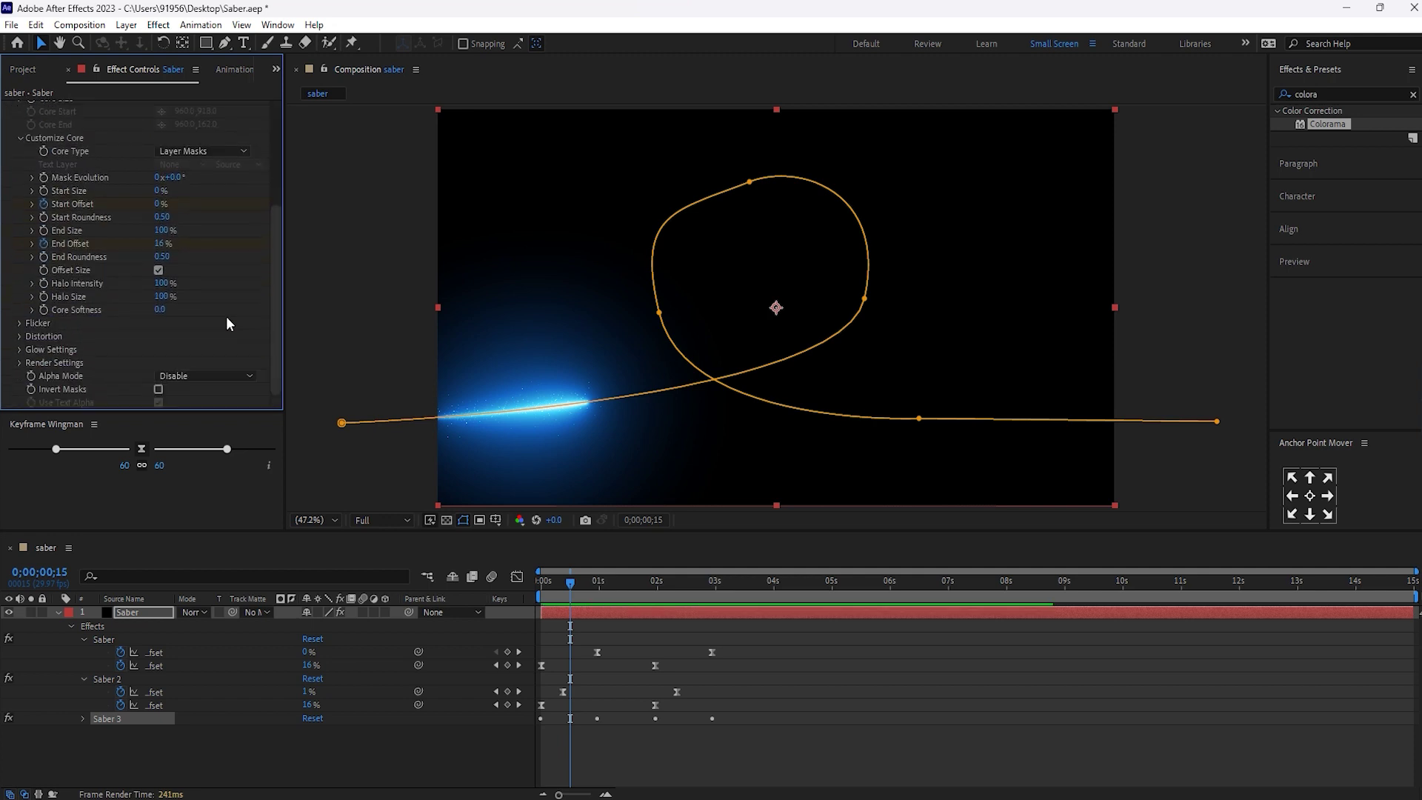
{"action": "left_click", "coordinate": [19, 336]}
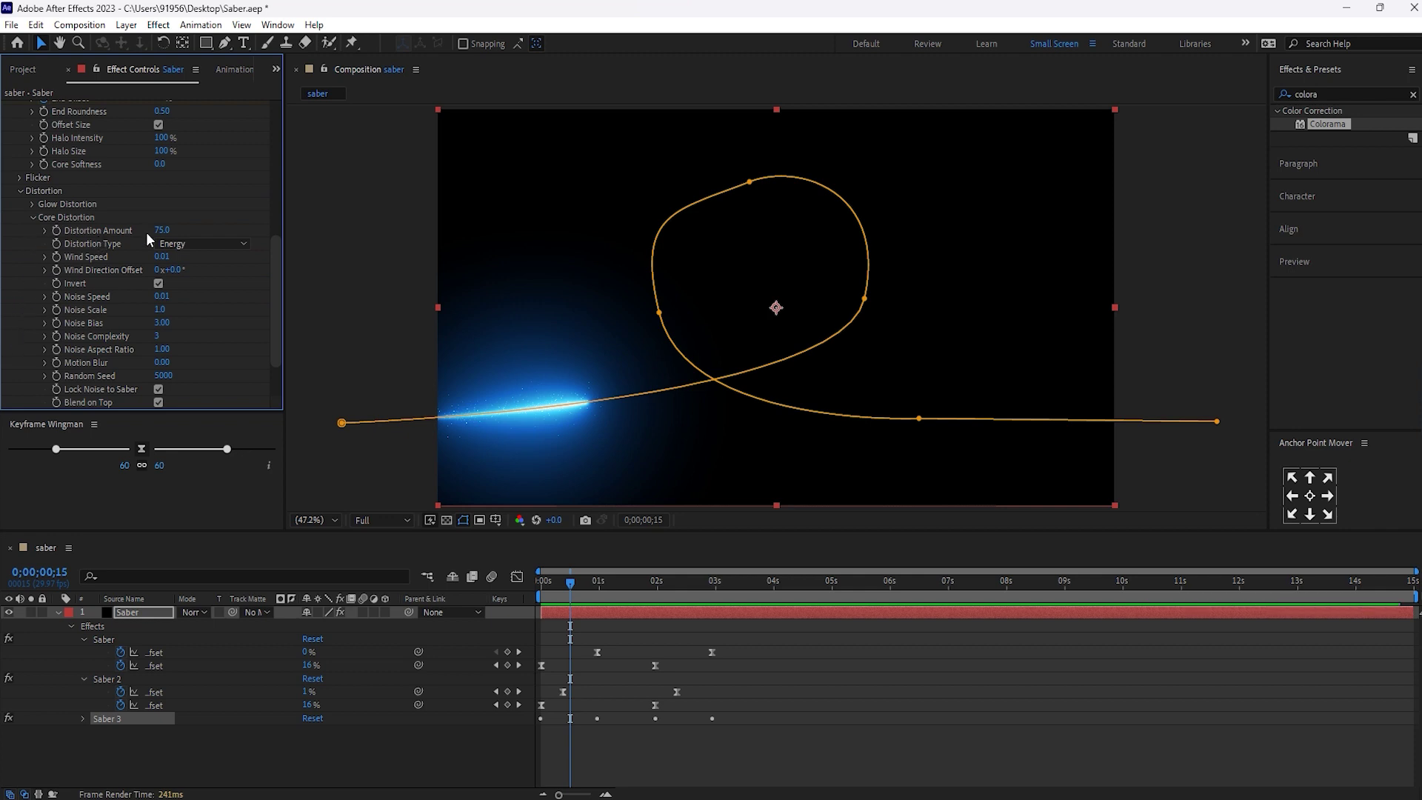
{"action": "left_click", "coordinate": [165, 230]}
{"action": "type", "text": "35"}
{"action": "left_click", "coordinate": [204, 282]}
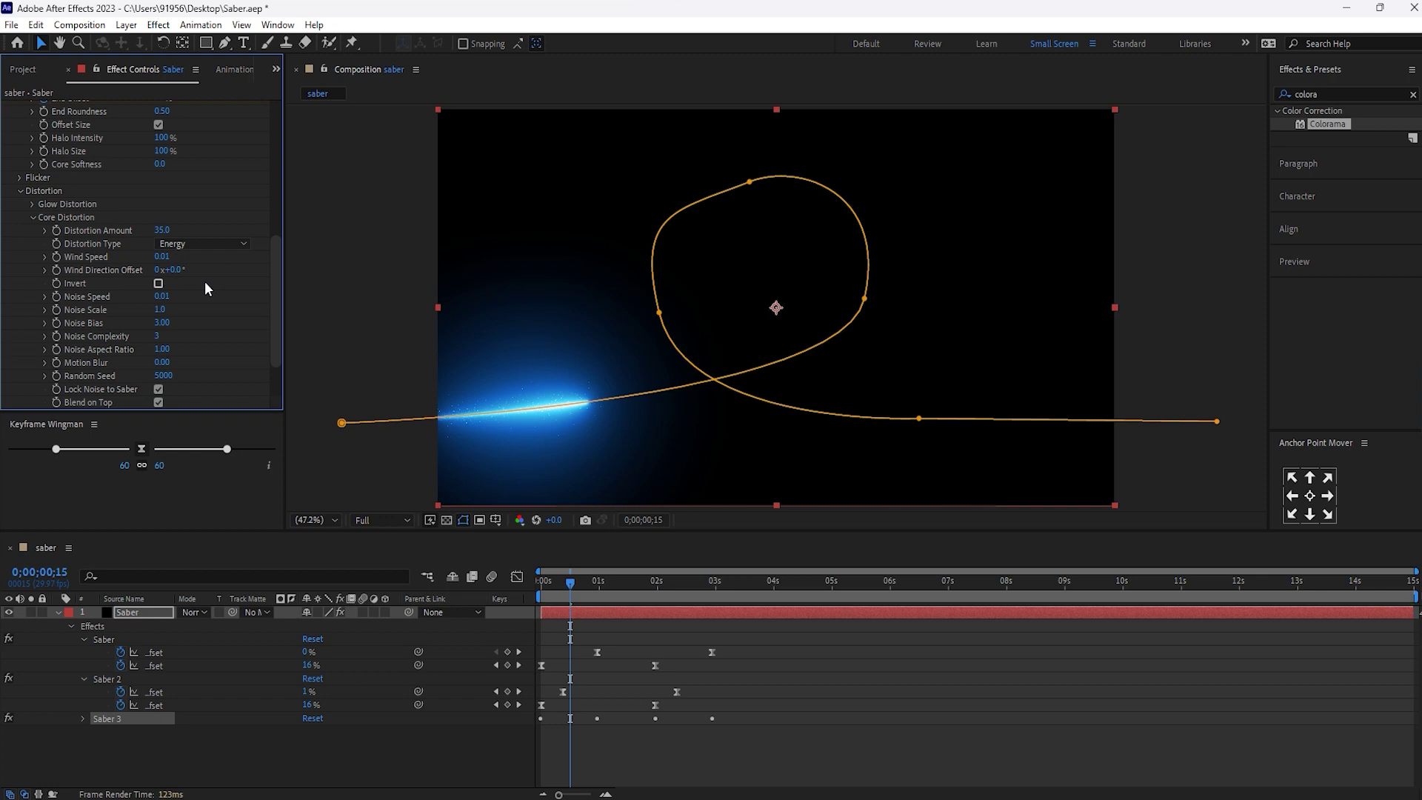
{"action": "left_click", "coordinate": [197, 243]}
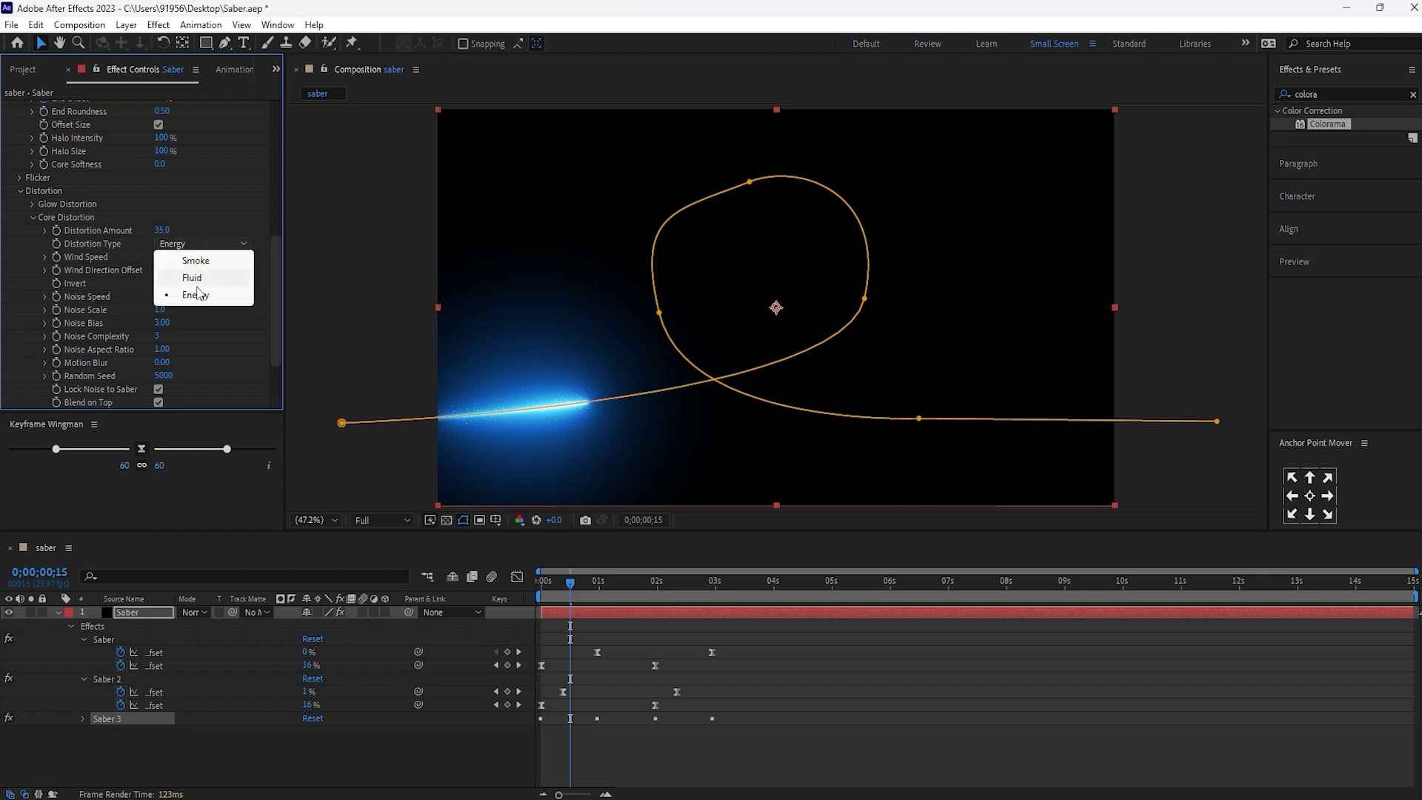
{"action": "left_click", "coordinate": [197, 263]}
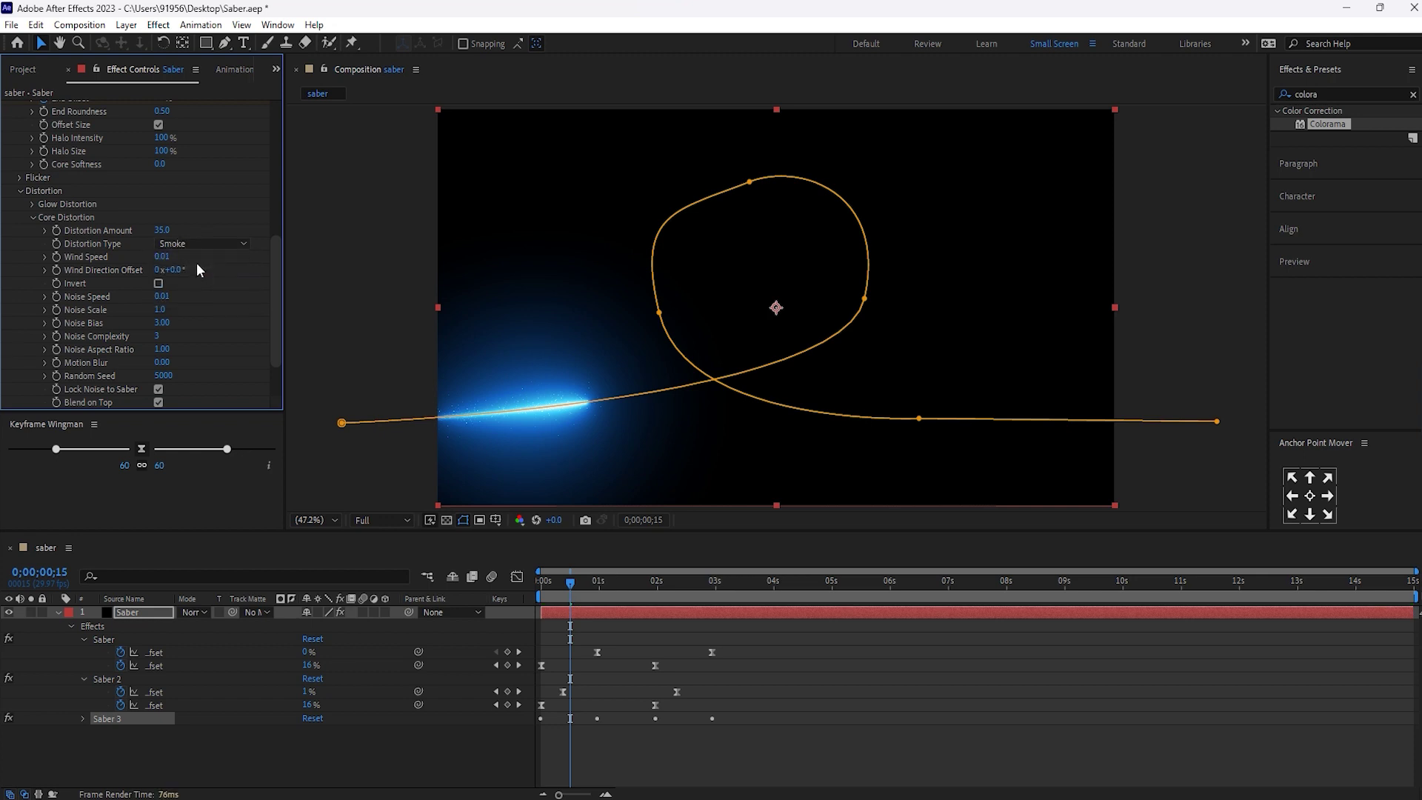
At frame 27, set Saber 3's Noise Scale to 265 and distortion Amount to 40.
{"action": "left_click_drag", "start_coordinate": [572, 587], "coordinate": [593, 587]}
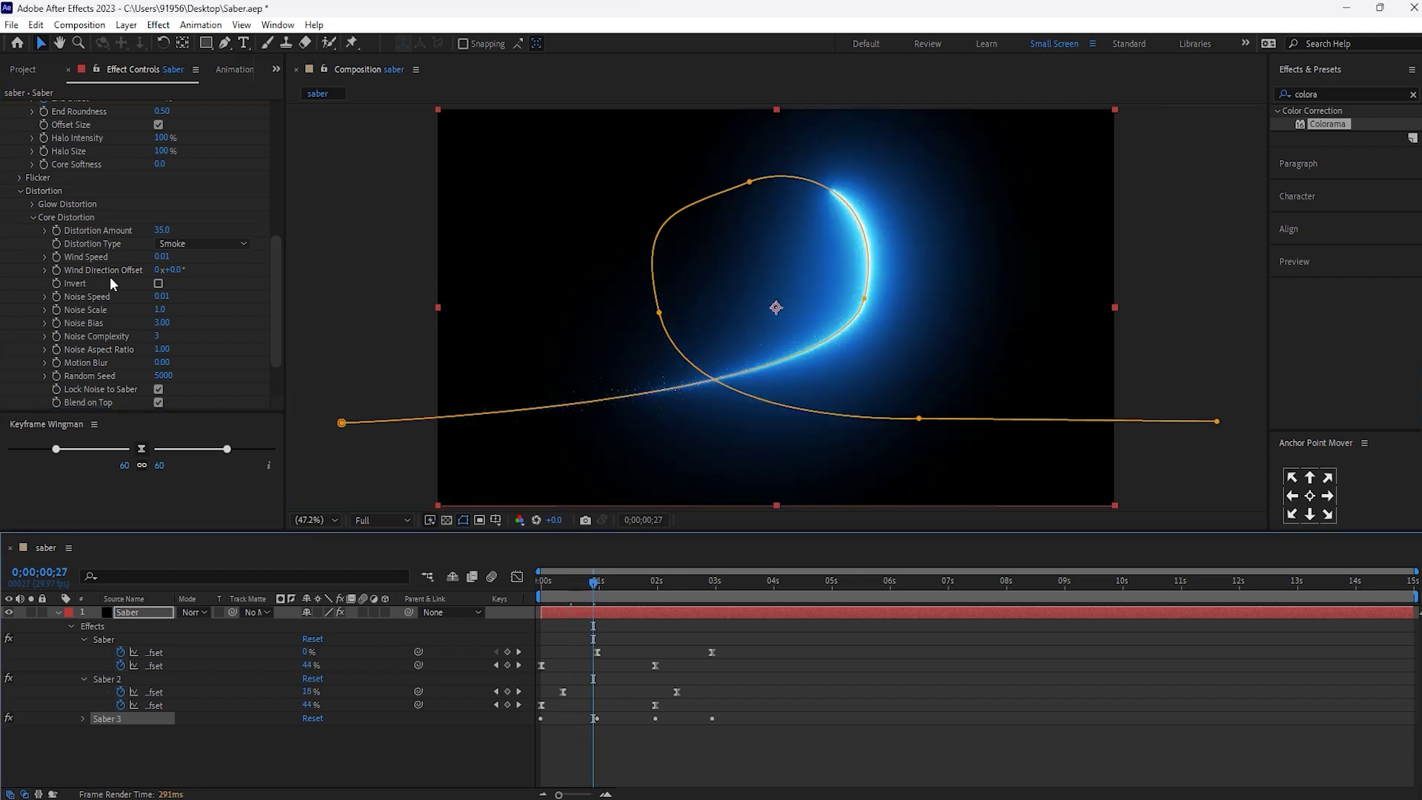
{"action": "left_click", "coordinate": [91, 315]}
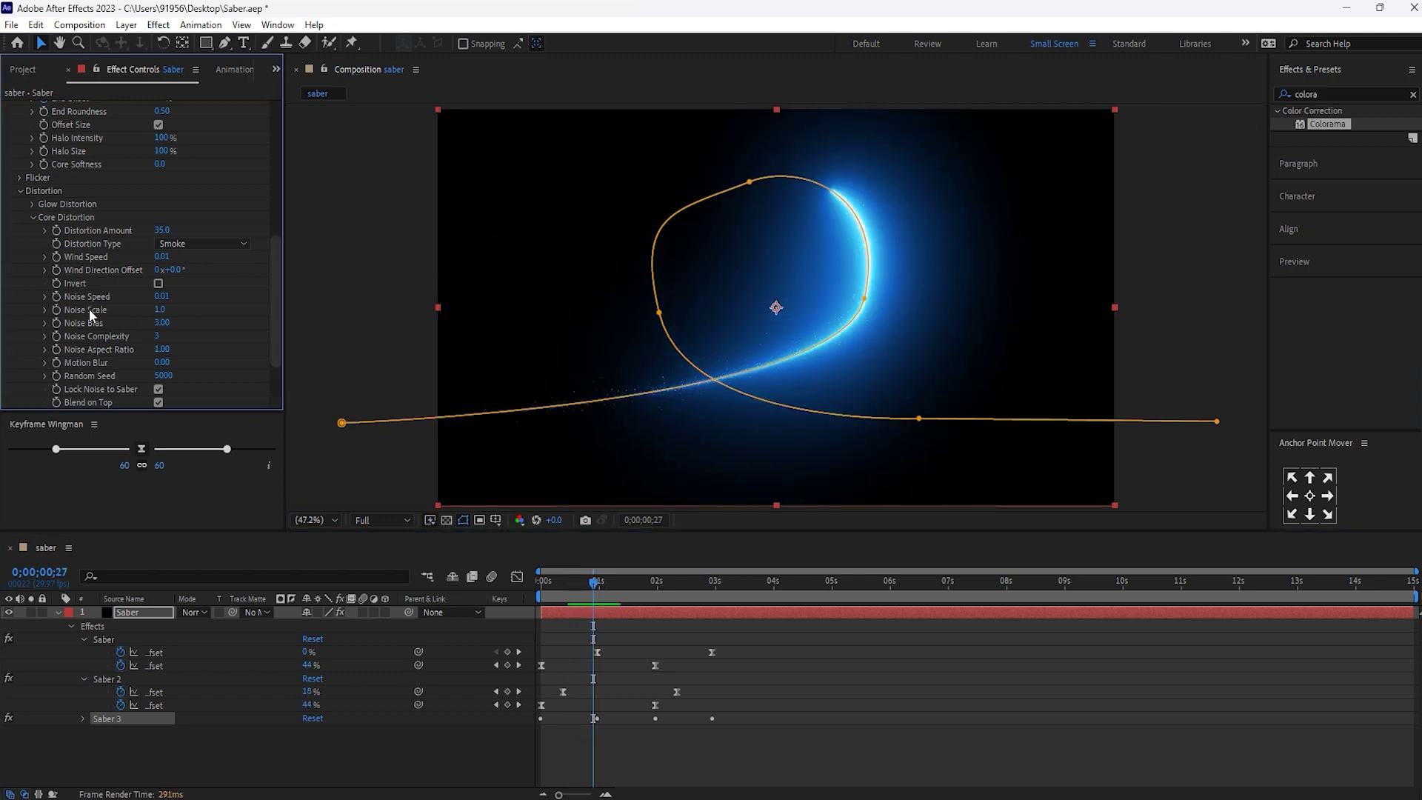
{"action": "left_click", "coordinate": [160, 312]}
{"action": "type", "text": "265"}
{"action": "key", "text": "Return"}
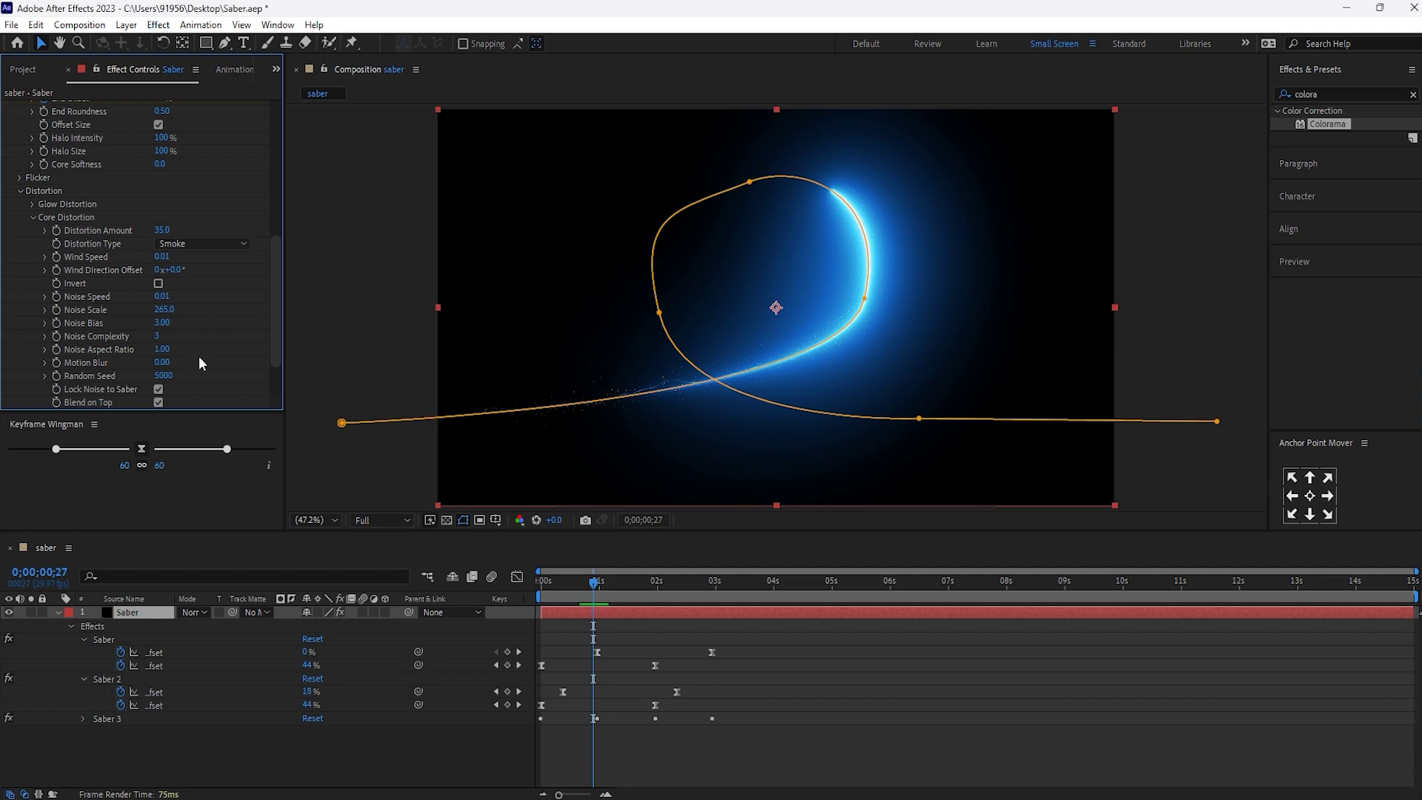
{"action": "left_click", "coordinate": [161, 231]}
{"action": "type", "text": "57"}
{"action": "key", "text": "Return"}
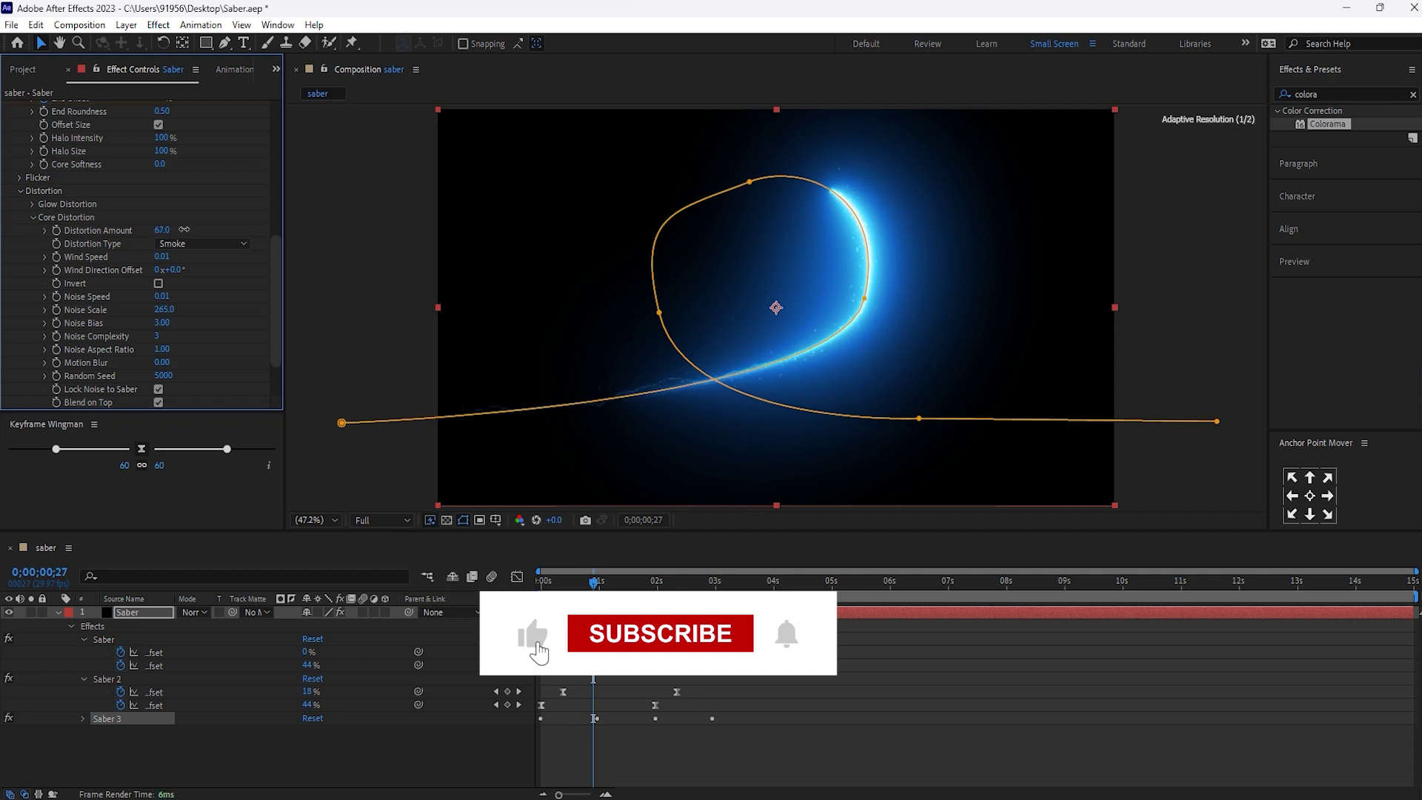
{"action": "left_click", "coordinate": [163, 230]}
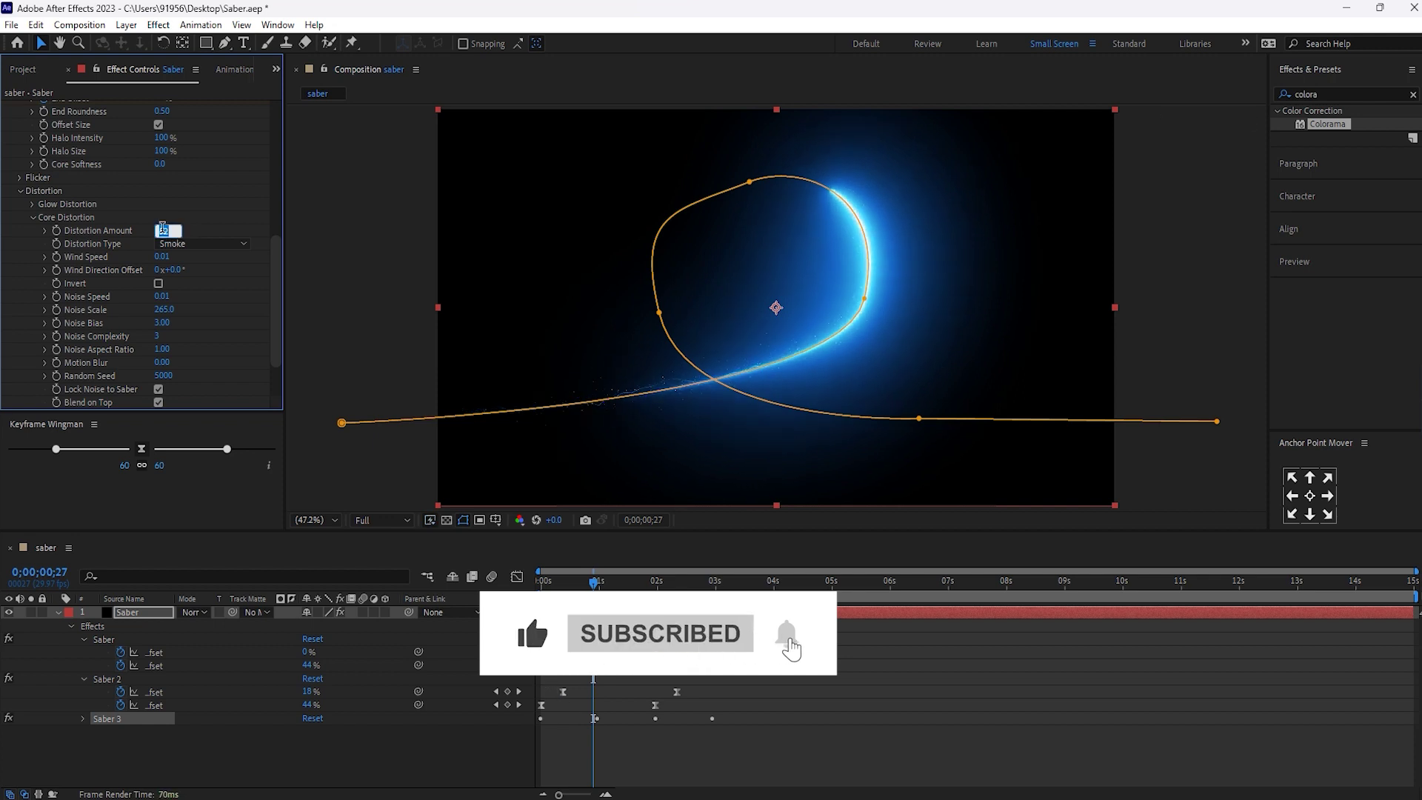
{"action": "type", "text": "40"}
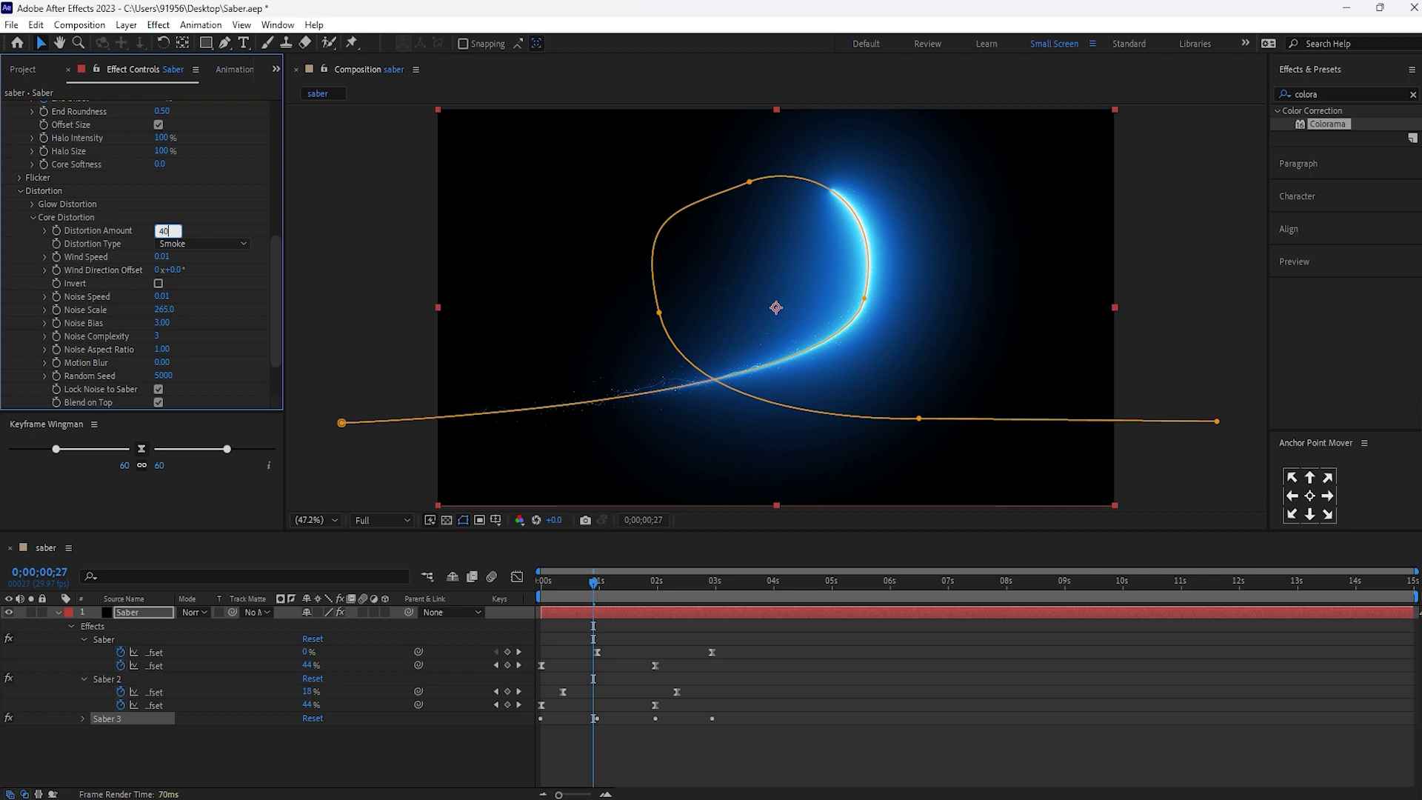
{"action": "key", "text": "Return"}
Set Noise Speed 0, Wind Speed 2.30, Noise Bias 1.50 and Motion Blur 5.
{"action": "left_click_drag", "start_coordinate": [158, 295], "coordinate": [61, 305]}
{"action": "left_click", "coordinate": [159, 257]}
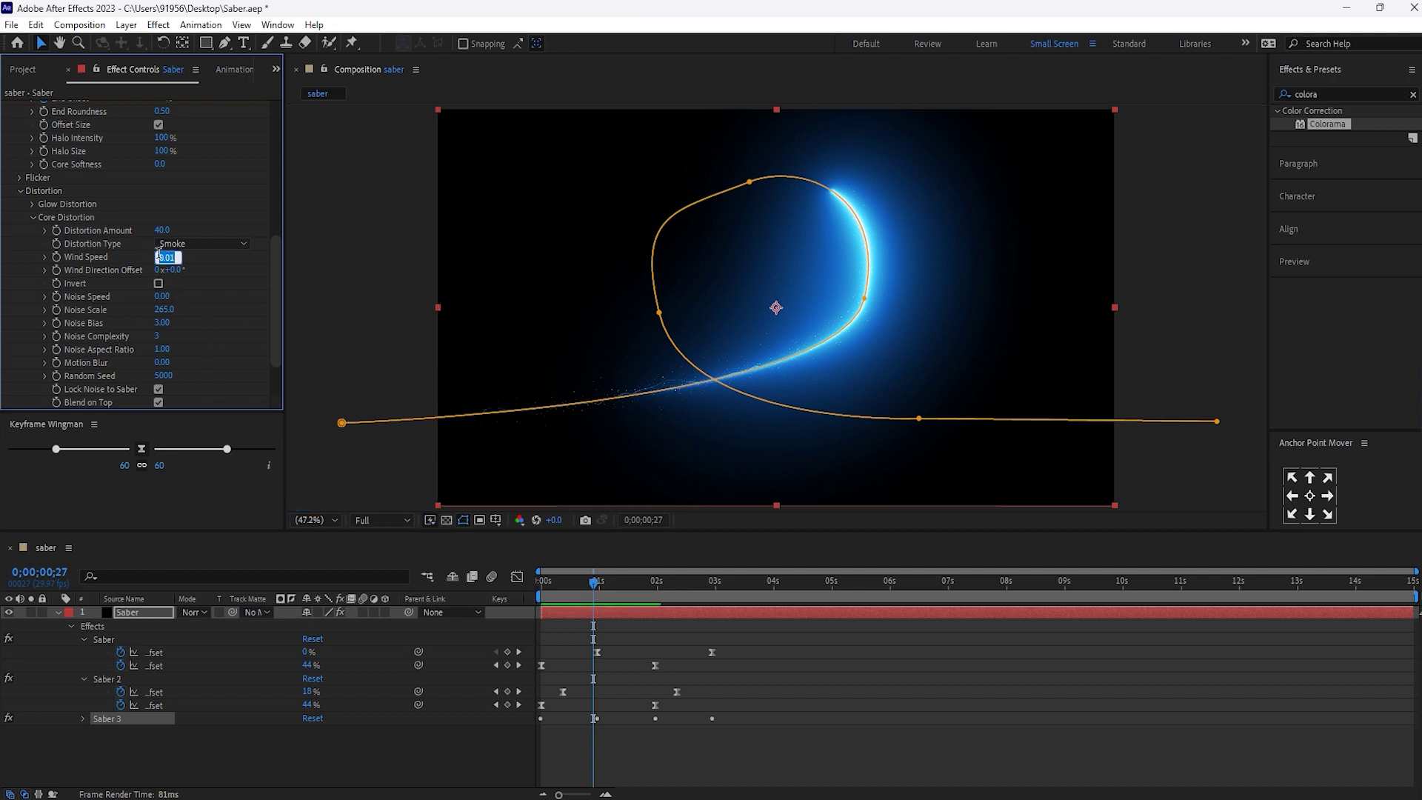
{"action": "type", "text": "2.30"}
{"action": "key", "text": "Return"}
{"action": "left_click", "coordinate": [161, 324]}
{"action": "type", "text": "1"}
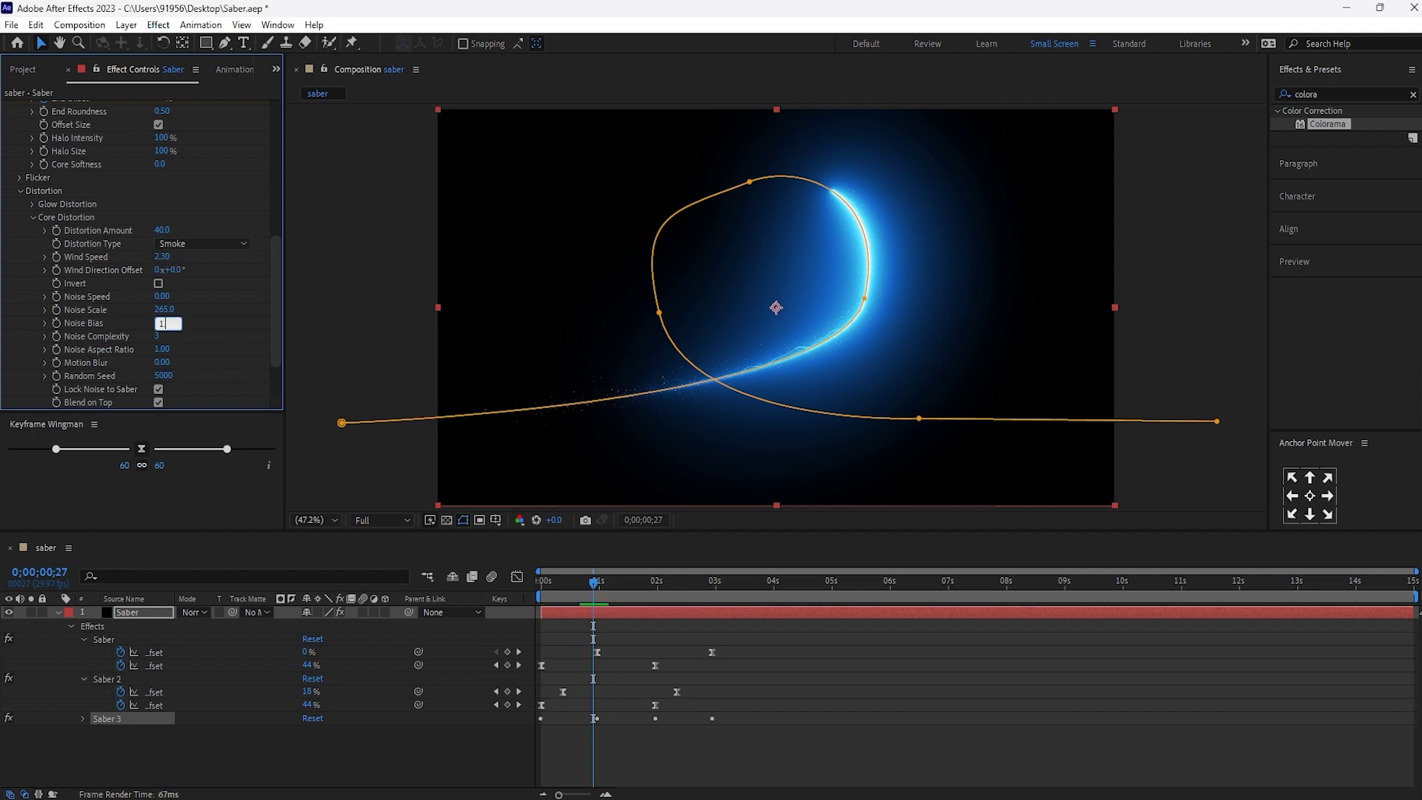
{"action": "type", "text": ".50"}
{"action": "key", "text": "Return"}
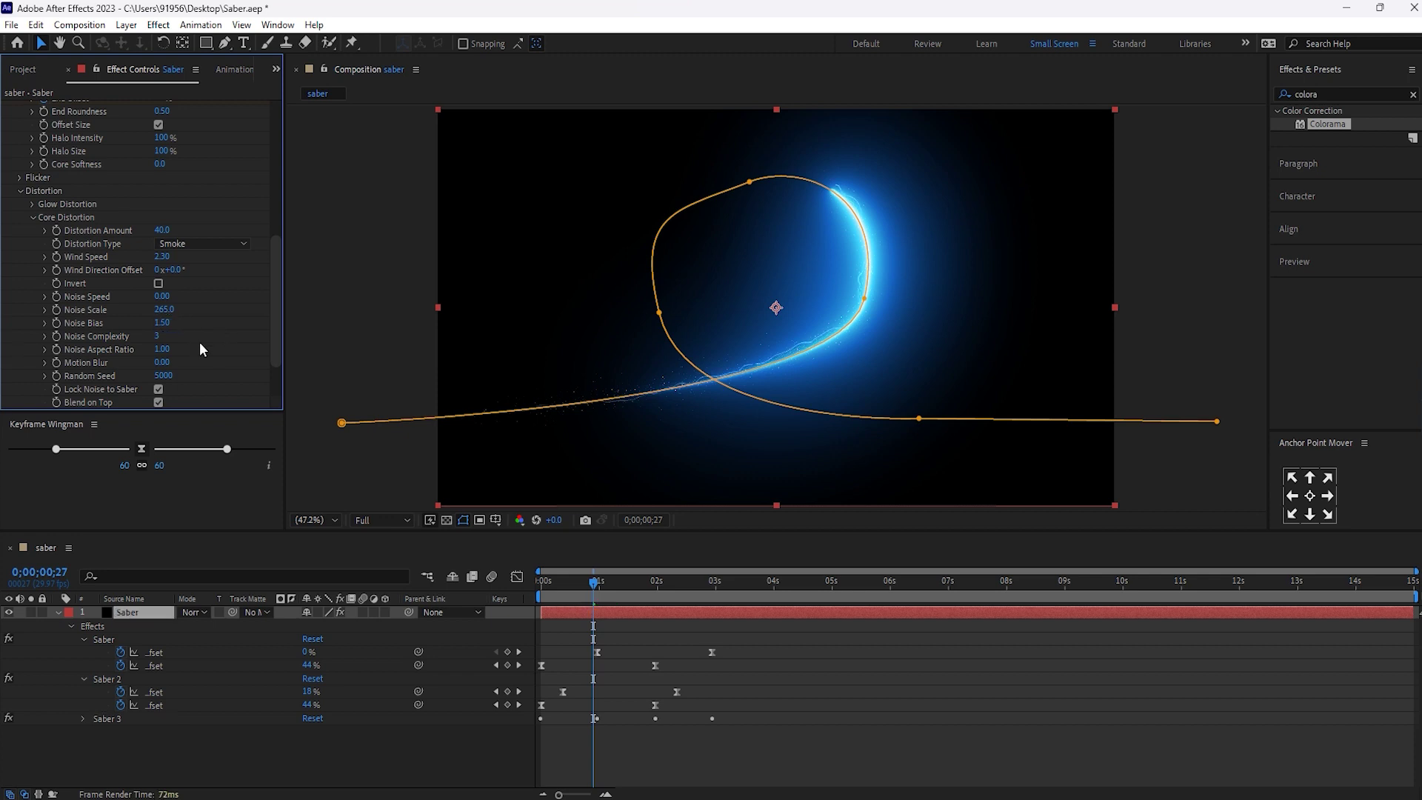
{"action": "left_click", "coordinate": [161, 363]}
{"action": "type", "text": "5"}
{"action": "key", "text": "Return"}
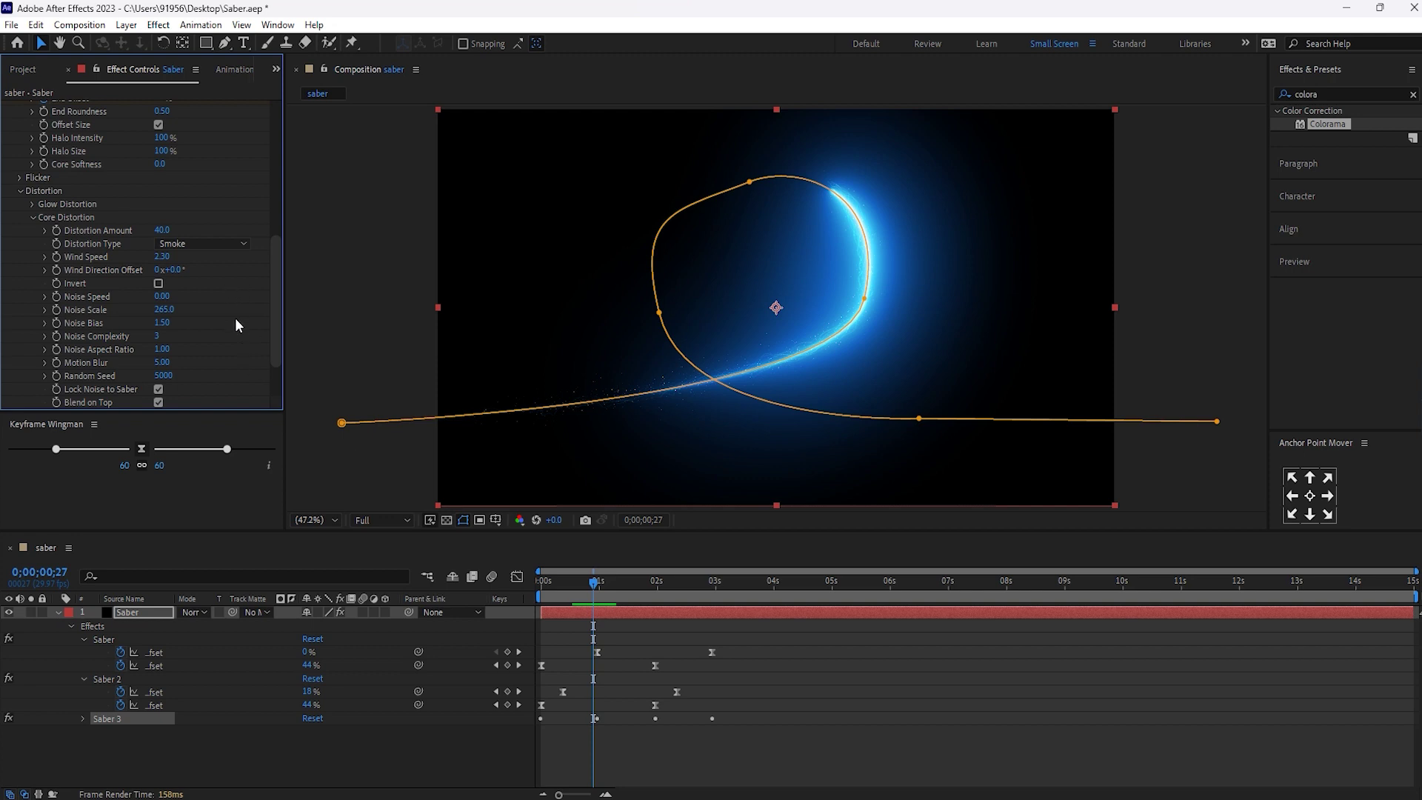
{"action": "scroll", "coordinate": [234, 317], "scroll_direction": "up", "scroll_amount": 5}
{"action": "scroll", "coordinate": [221, 197], "scroll_direction": "up", "scroll_amount": 3}
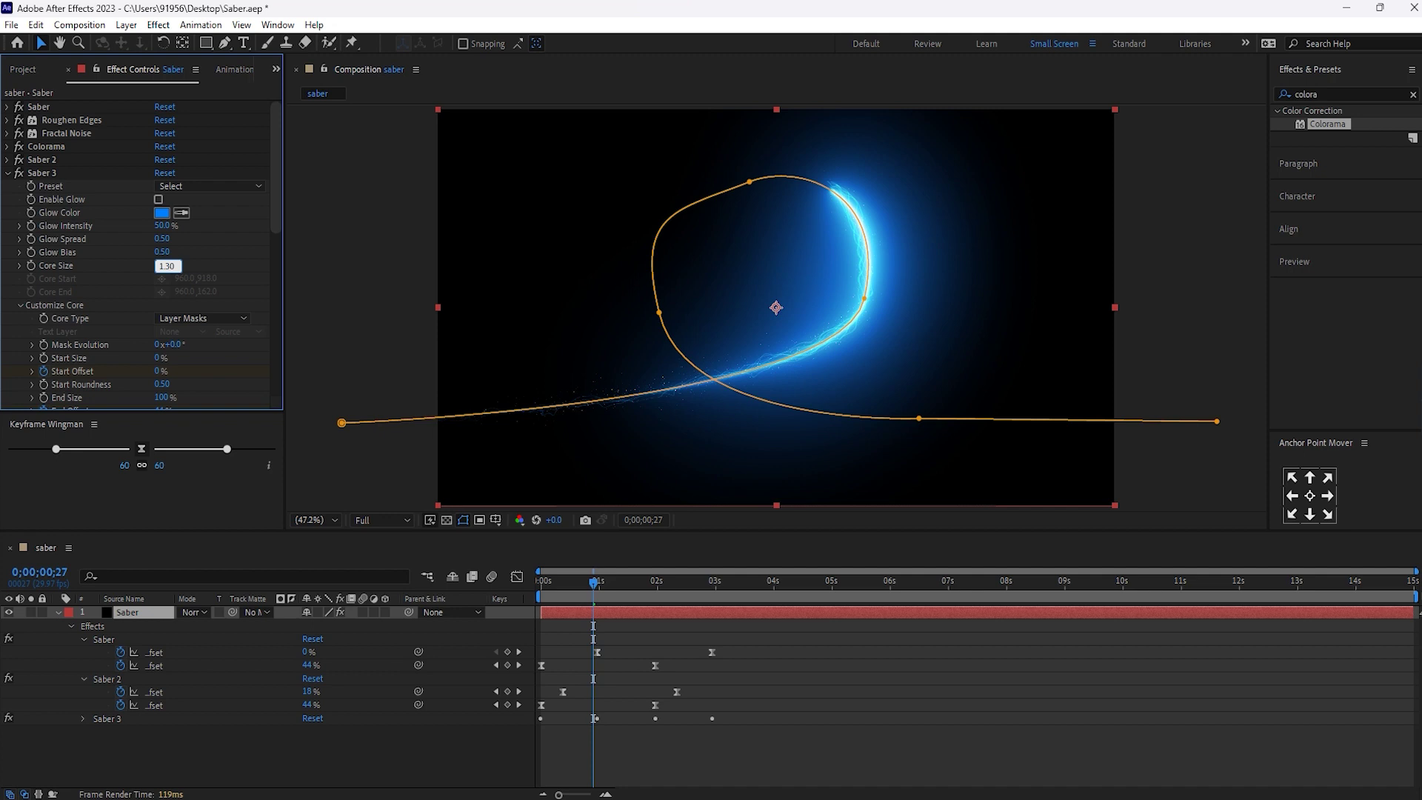
{"action": "key", "text": "Return"}
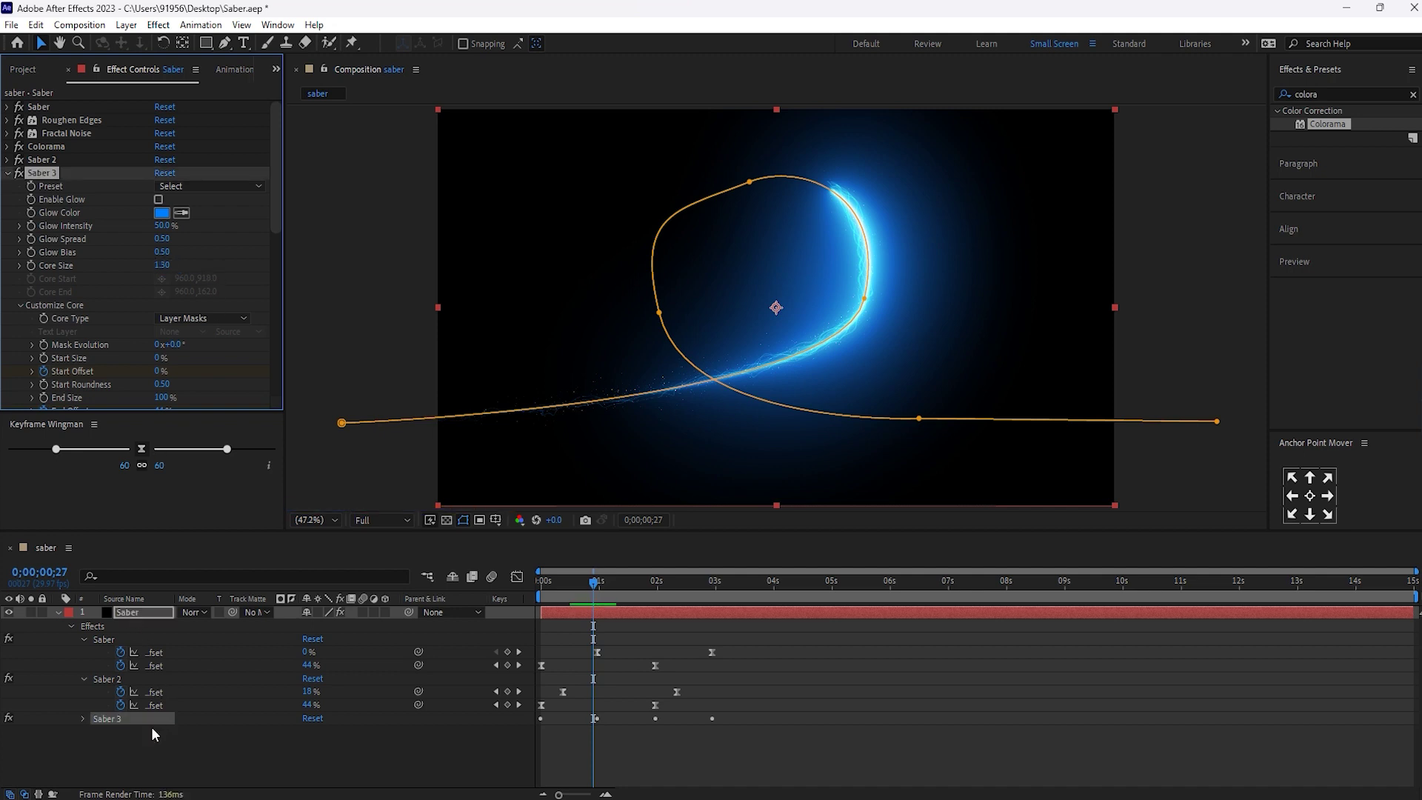
{"action": "left_click", "coordinate": [97, 715]}
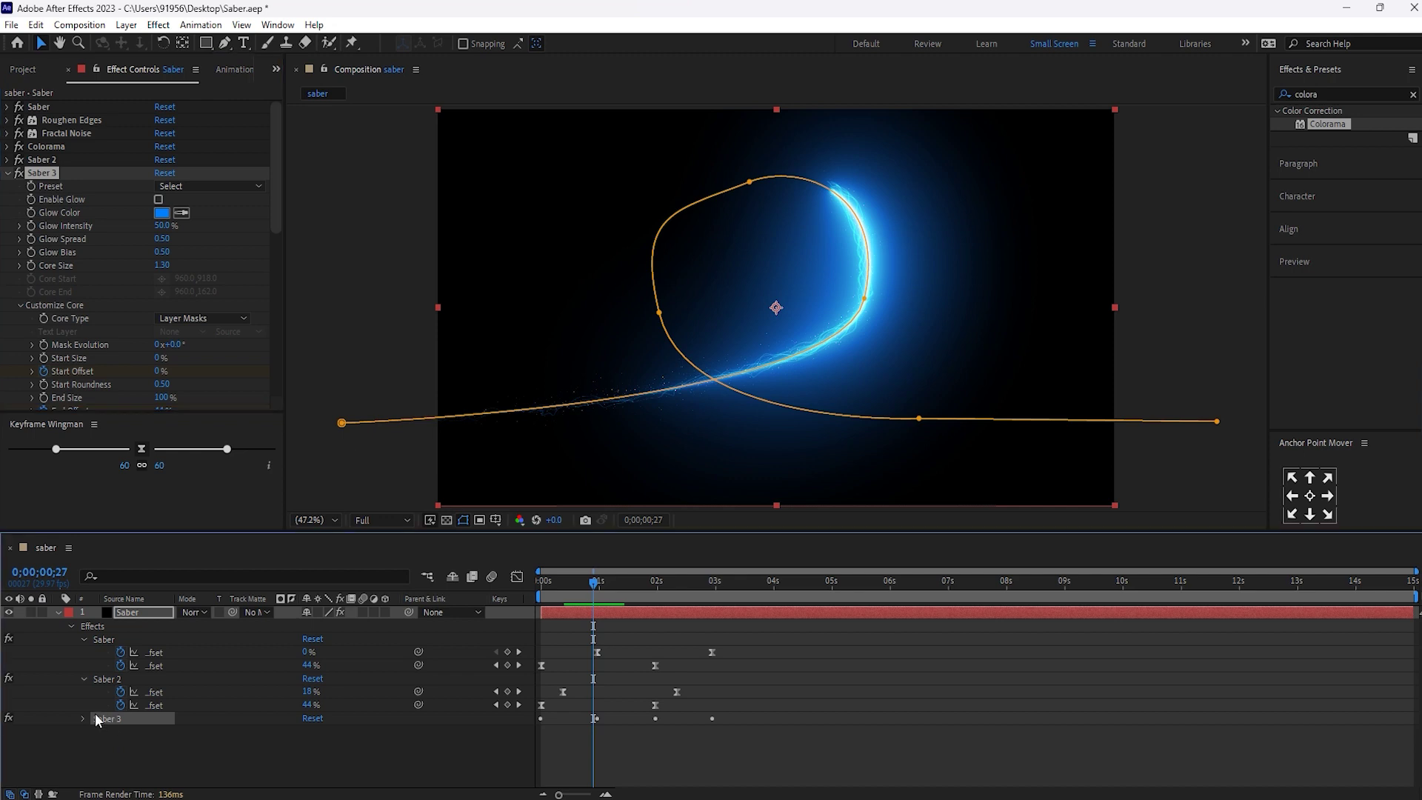
{"action": "key", "text": "u"}
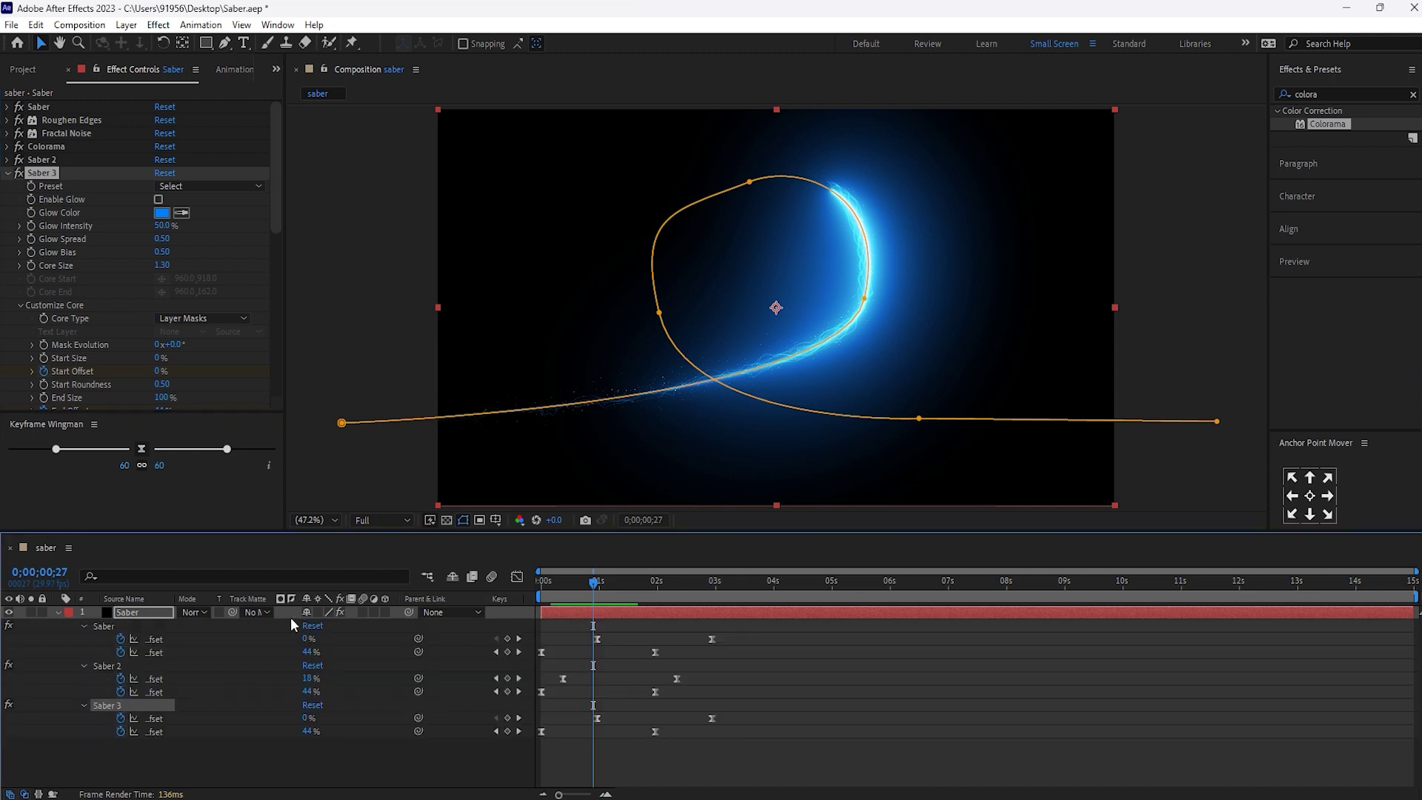
Drag Saber 3's Start Offset keyframes a few frames earlier than the original Saber's.
{"action": "left_click_drag", "start_coordinate": [744, 710], "coordinate": [576, 723]}
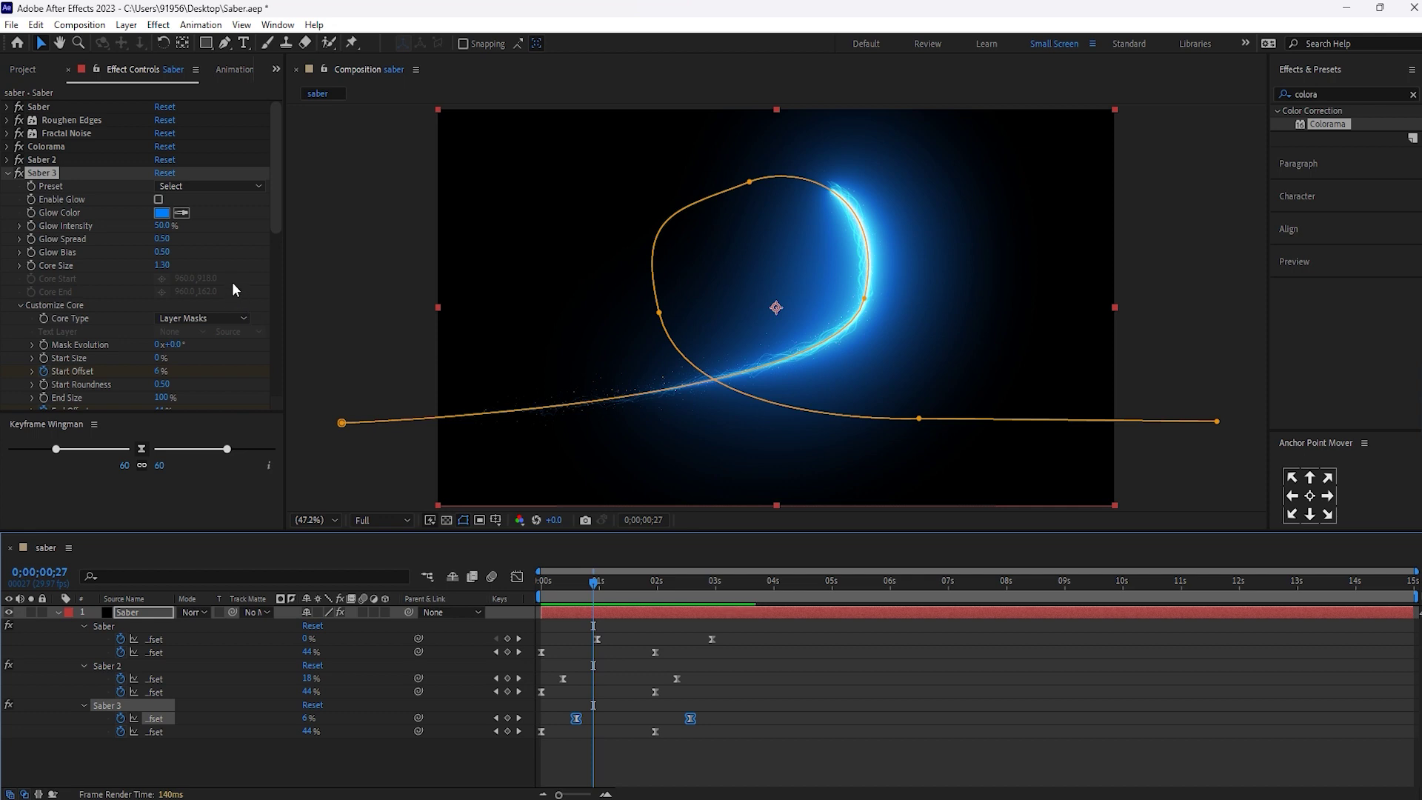
{"action": "scroll", "coordinate": [231, 283], "scroll_direction": "down", "scroll_amount": 10}
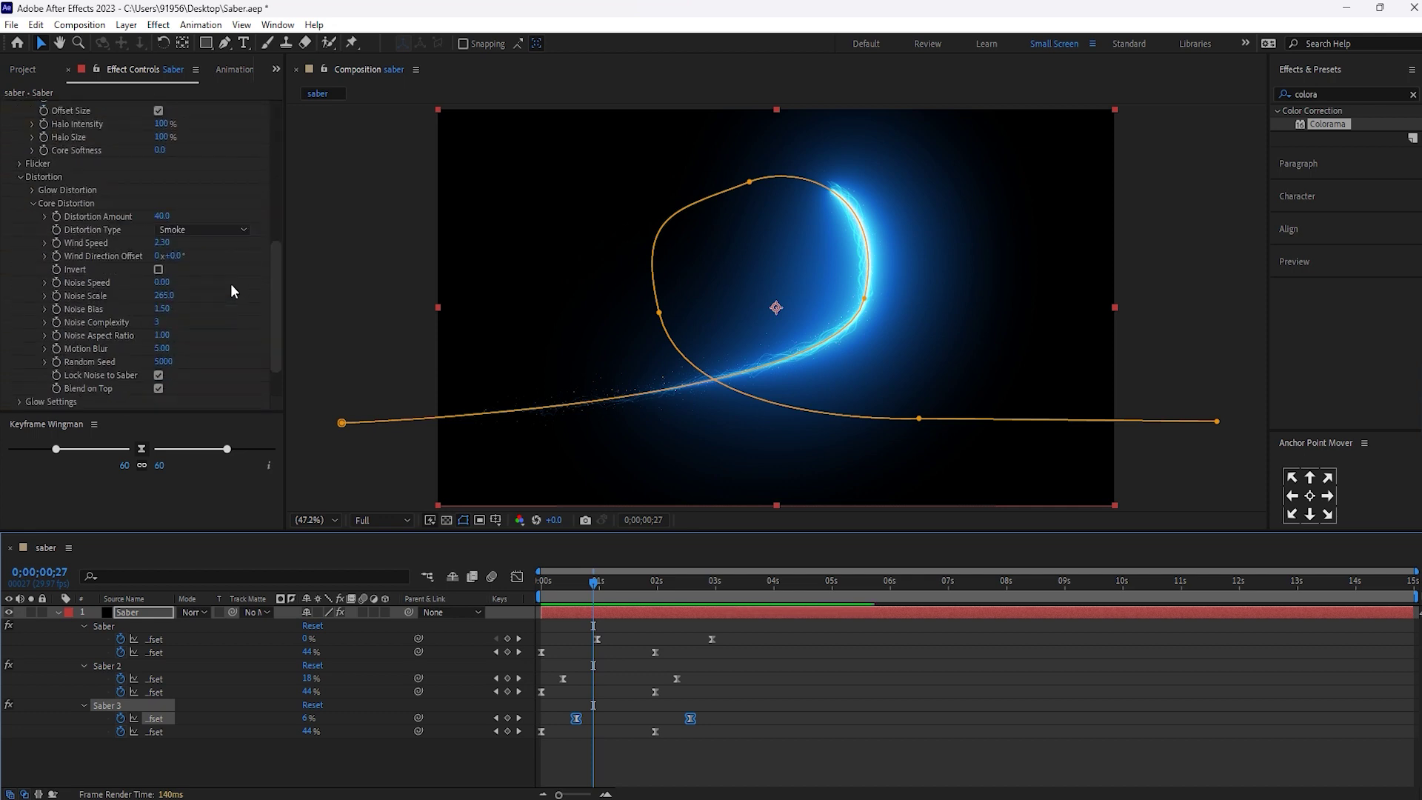
Set Saber 3's Wind Direction Offset to 60° and move the playhead to frame 0.
{"action": "scroll", "coordinate": [231, 290], "scroll_direction": "down", "scroll_amount": 3}
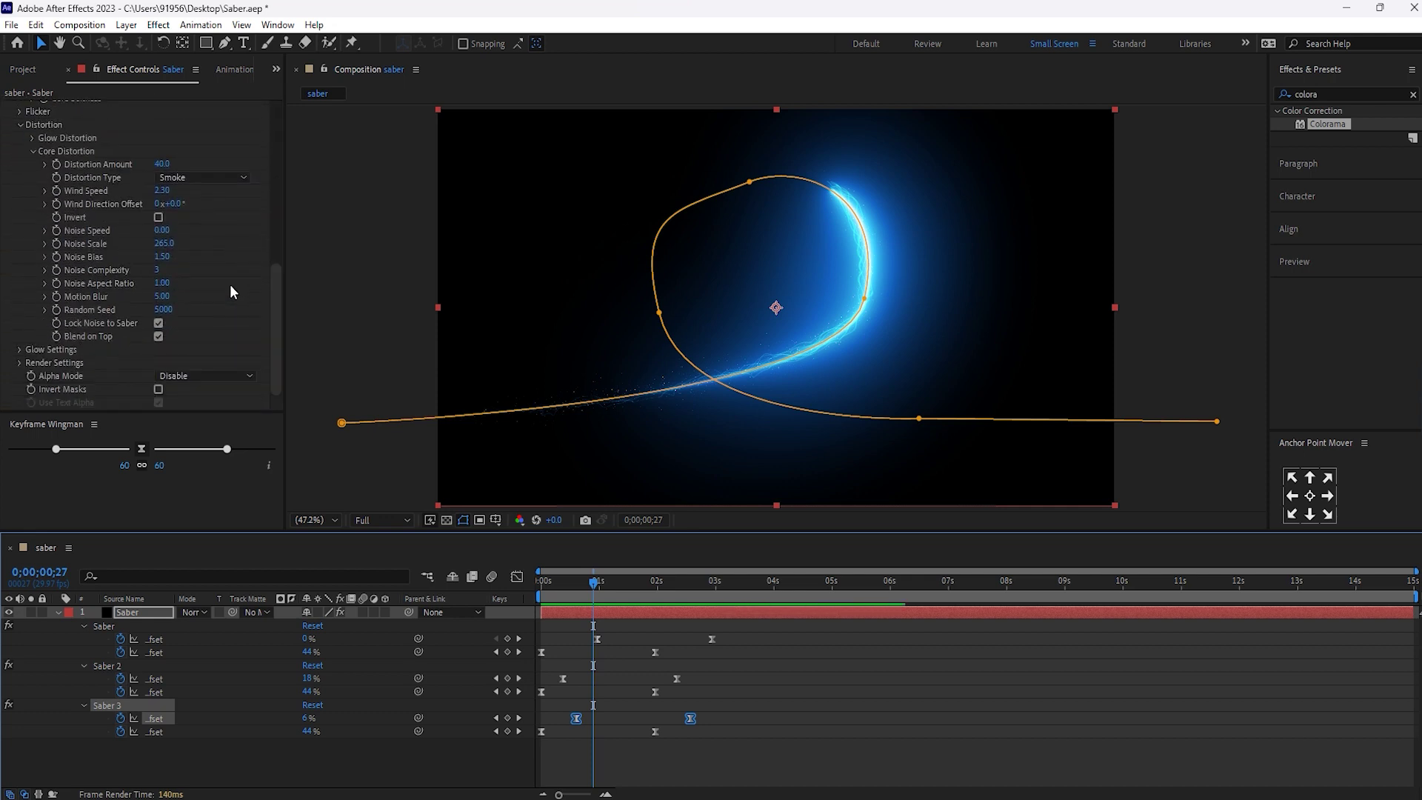
{"action": "left_click", "coordinate": [172, 204]}
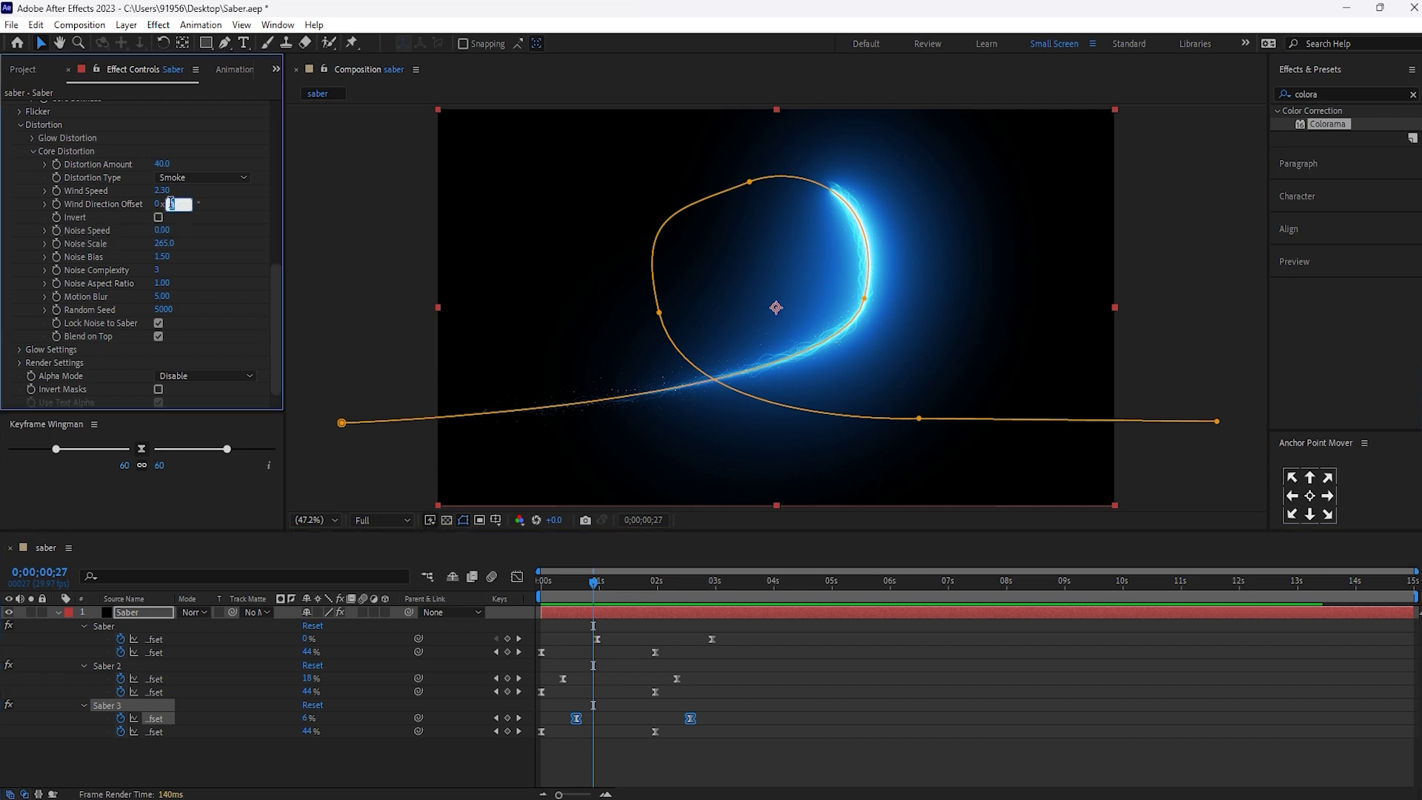
{"action": "type", "text": "60"}
{"action": "key", "text": "Return"}
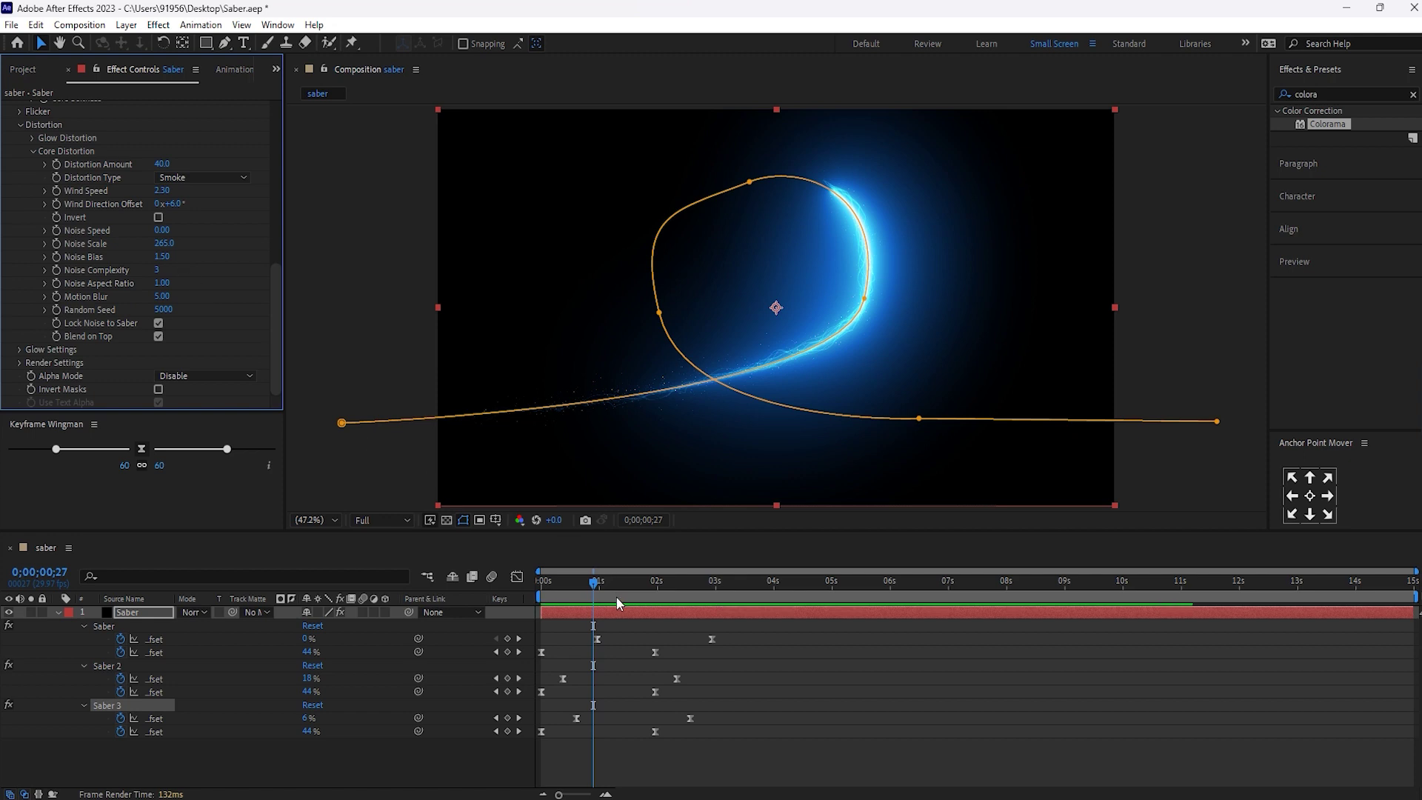
{"action": "left_click_drag", "start_coordinate": [590, 587], "coordinate": [499, 590]}
Collapse Saber 3 and the layer's properties, deselect, and play the saber animation preview.
{"action": "scroll", "coordinate": [9, 274], "scroll_direction": "up", "scroll_amount": 3}
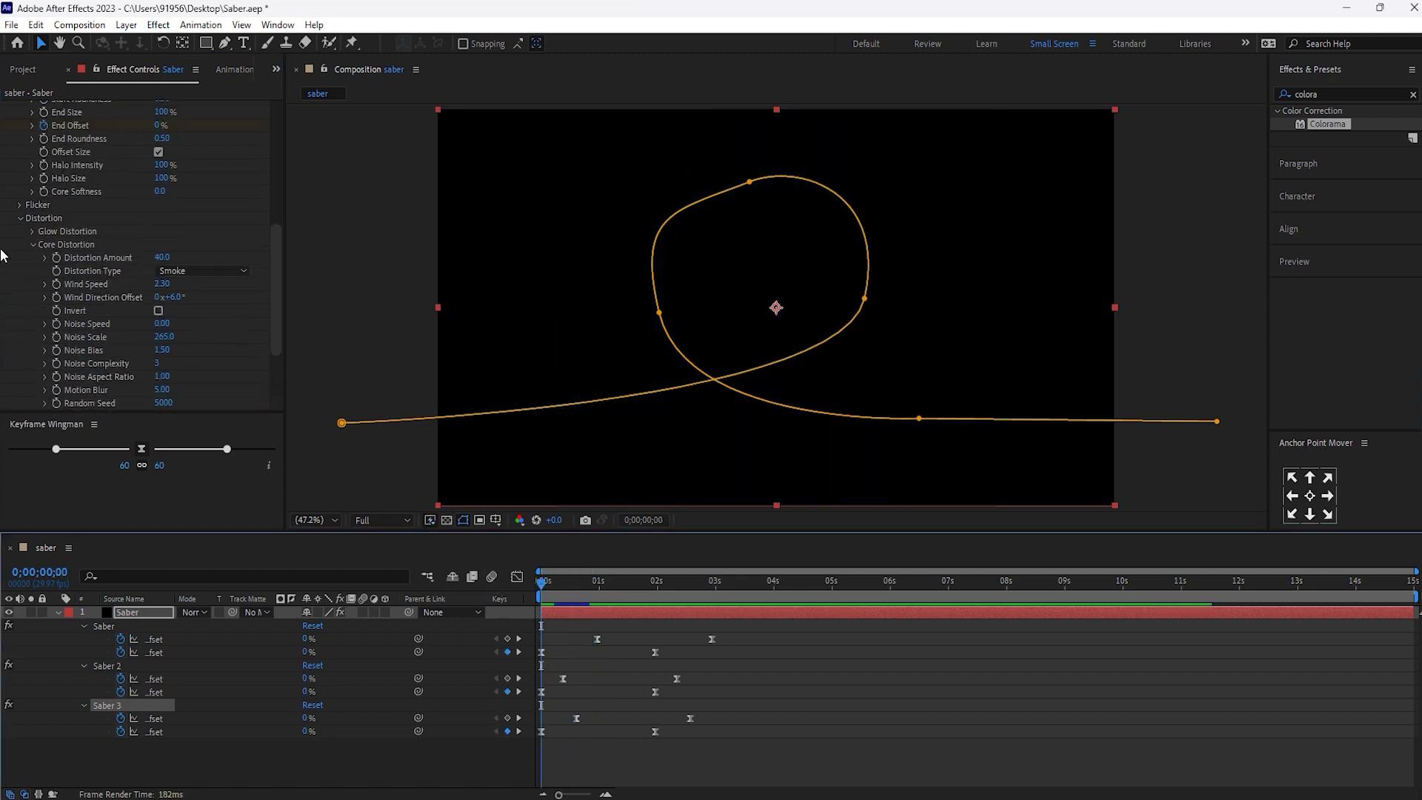
{"action": "scroll", "coordinate": [11, 134], "scroll_direction": "up", "scroll_amount": 5}
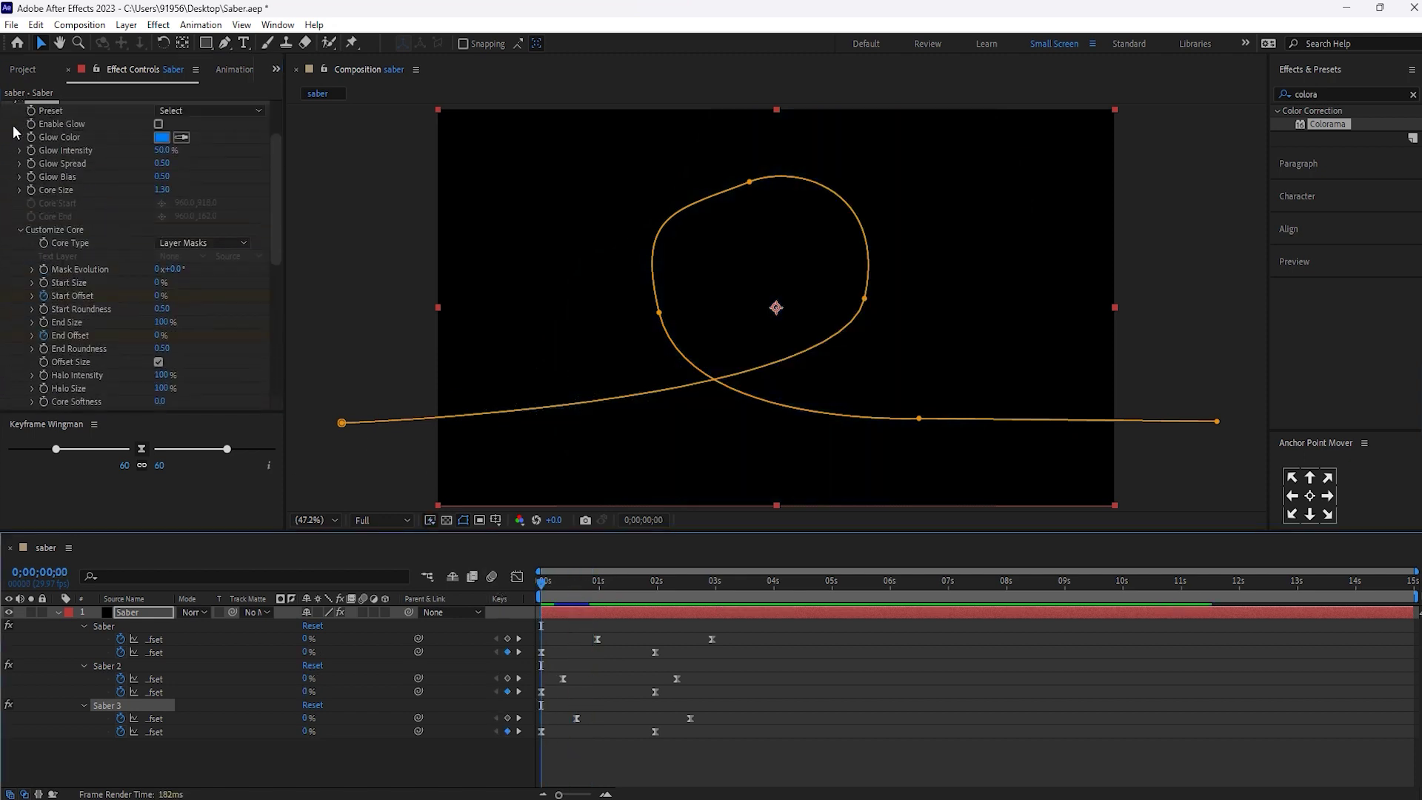
{"action": "left_click", "coordinate": [7, 172]}
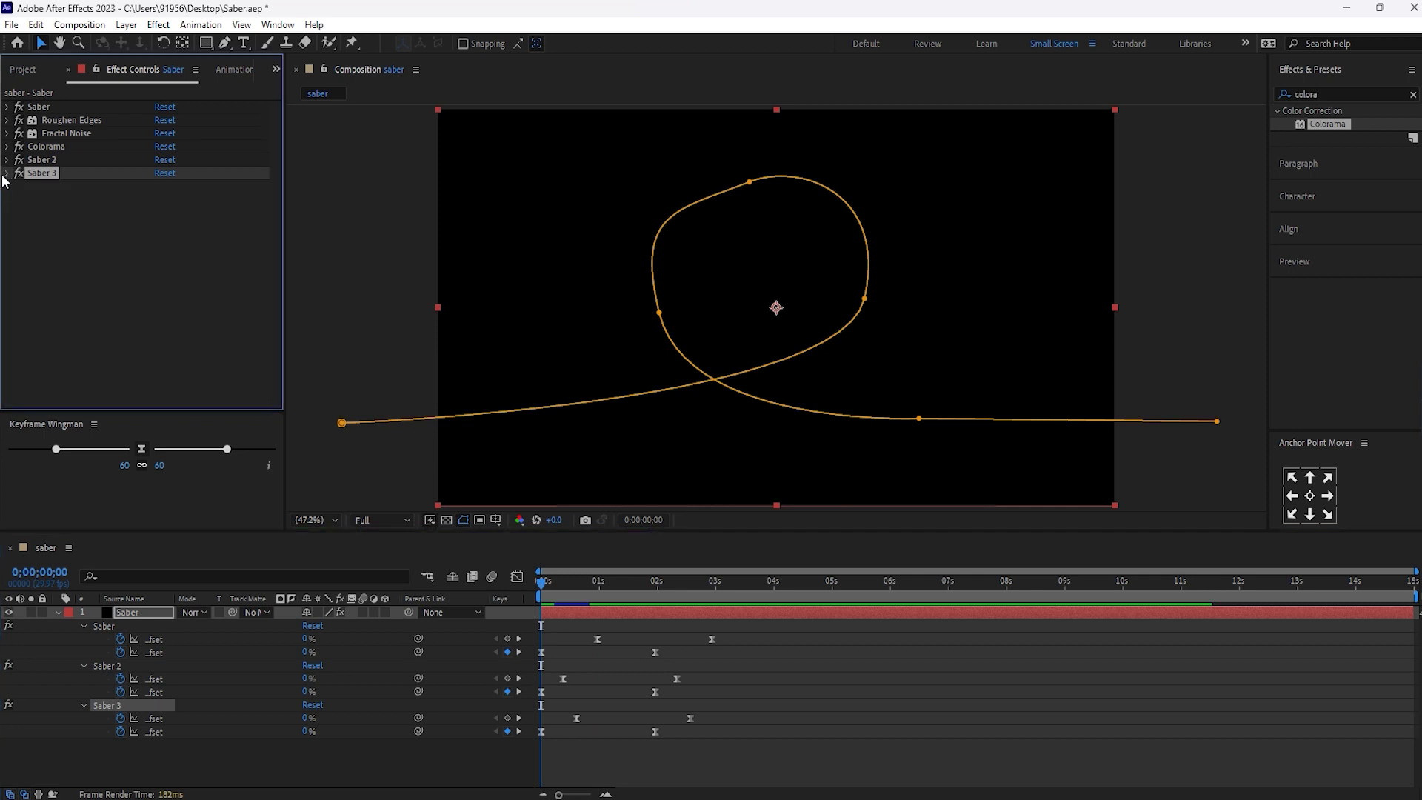
{"action": "left_click", "coordinate": [86, 270]}
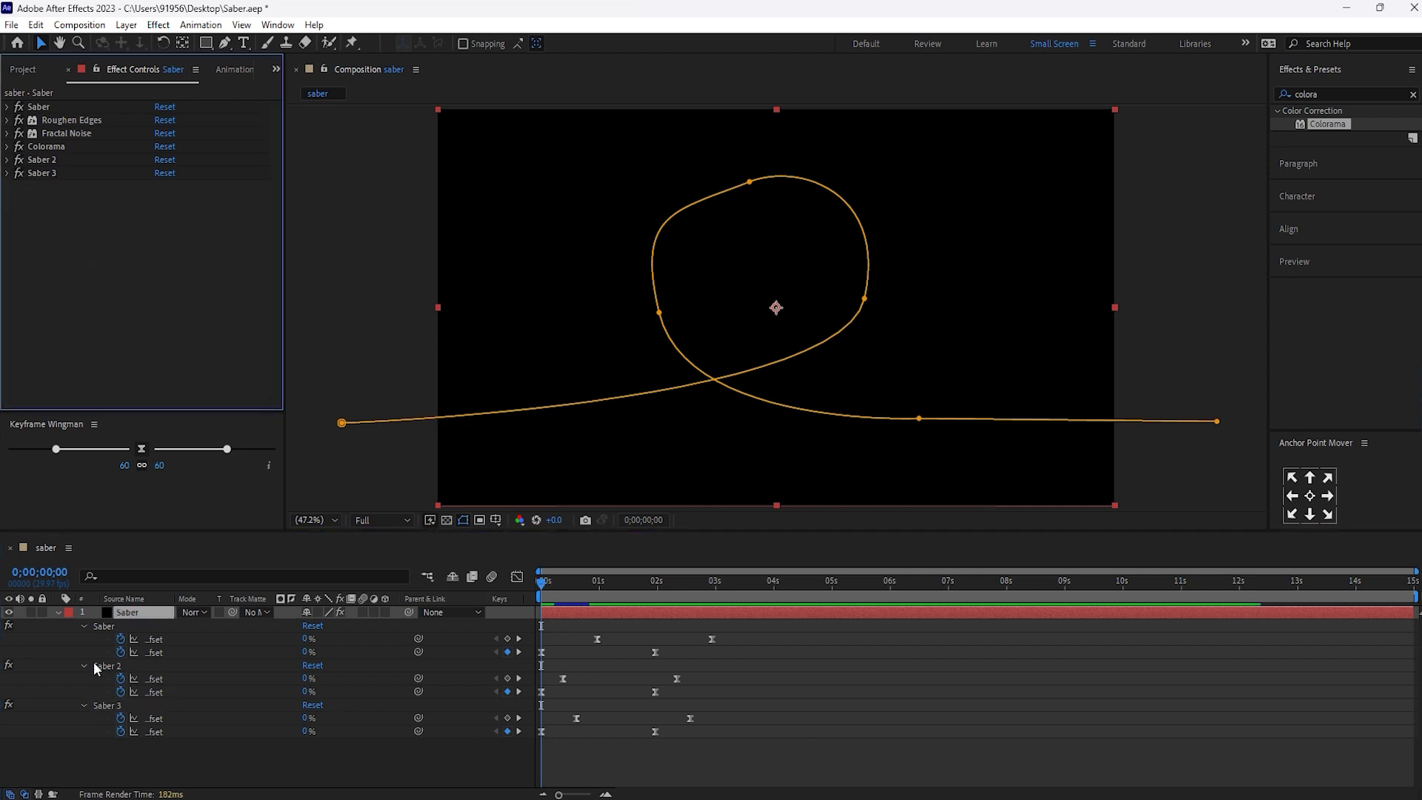
{"action": "left_click", "coordinate": [127, 614]}
{"action": "key", "text": "u"}
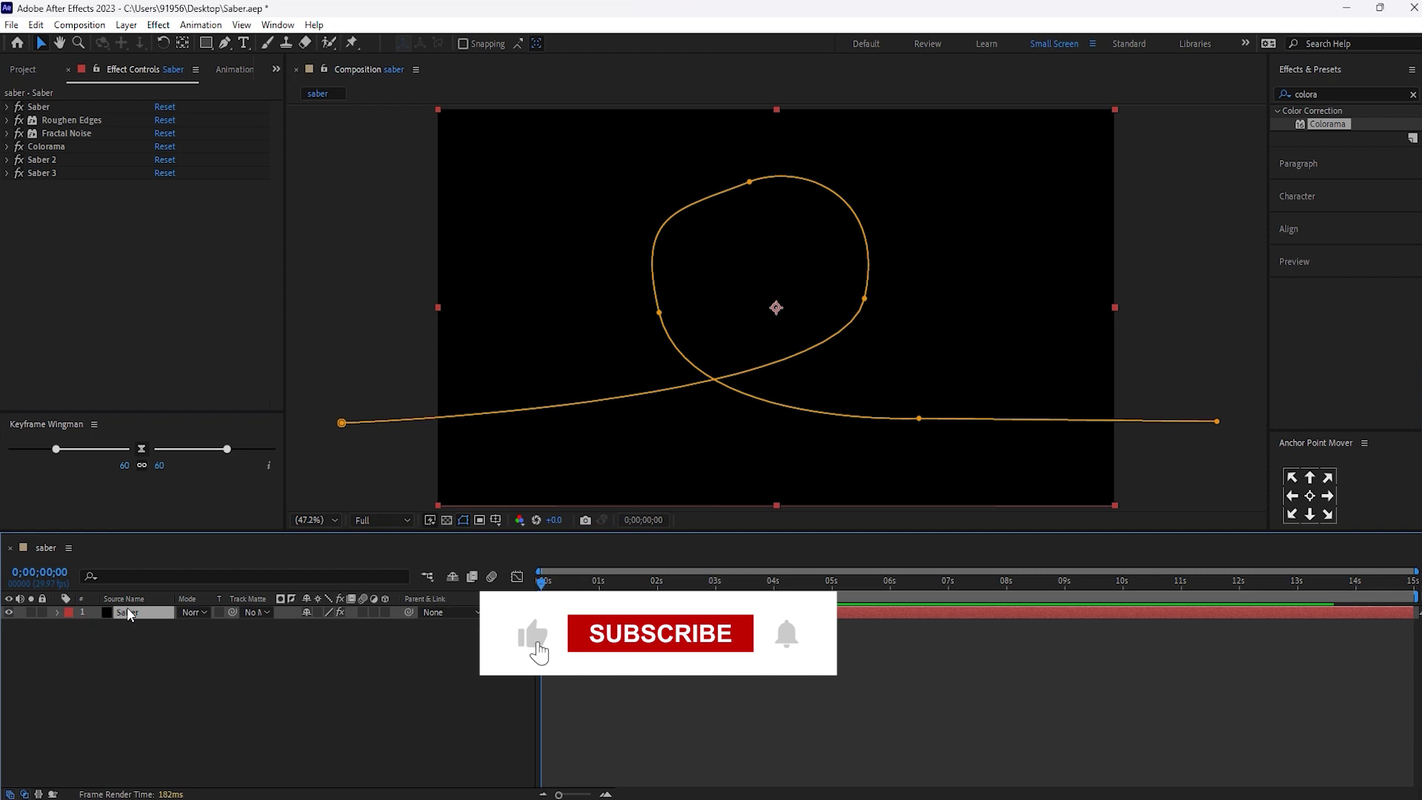
{"action": "left_click", "coordinate": [477, 676]}
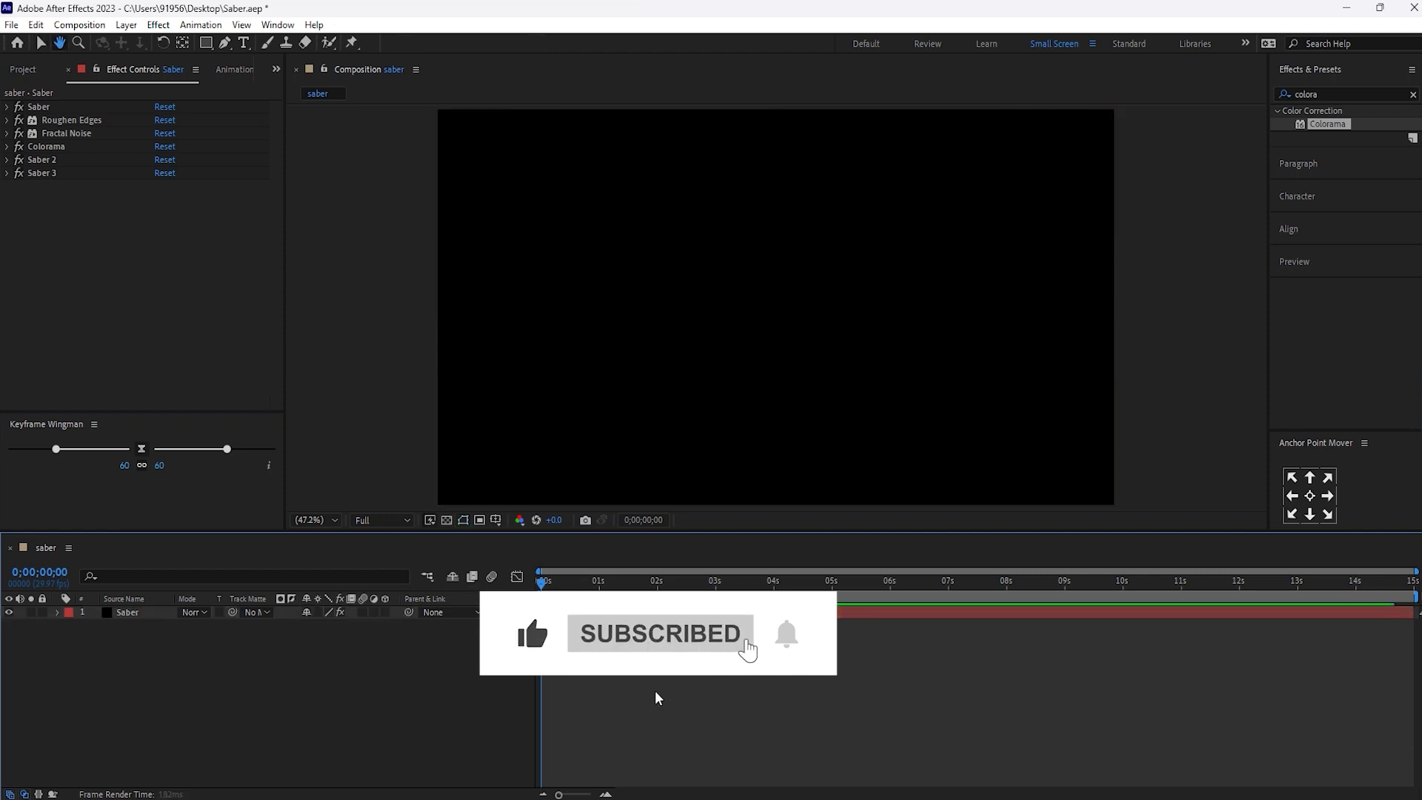
{"action": "key", "text": "space"}
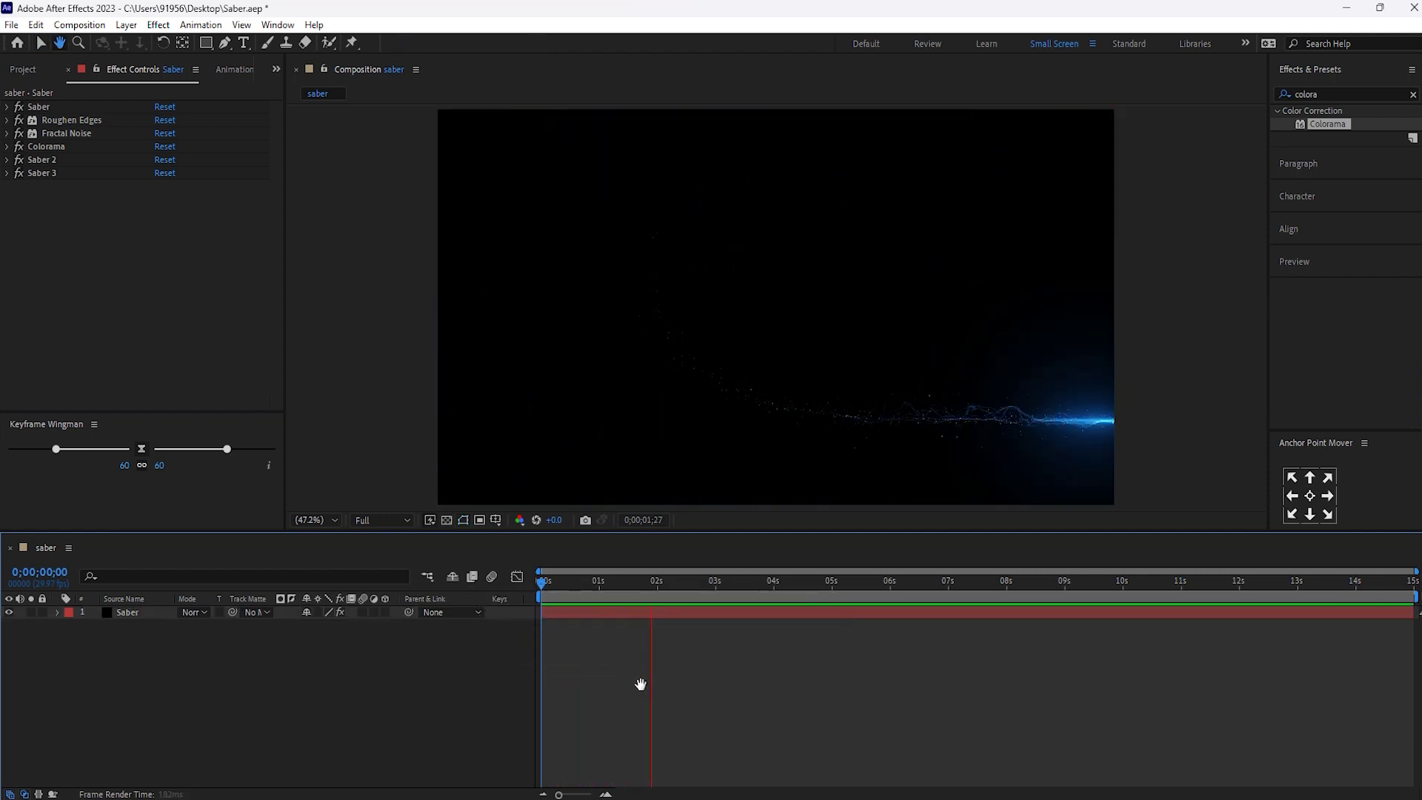
At about 1 second, delete the Saber layer's mask path, leaving a short vertical blue beam.
{"action": "mouse_move", "coordinate": [594, 585]}
{"action": "left_mouse_down"}
{"action": "mouse_move", "coordinate": [580, 585]}
{"action": "mouse_move", "coordinate": [605, 585]}
{"action": "left_mouse_up"}
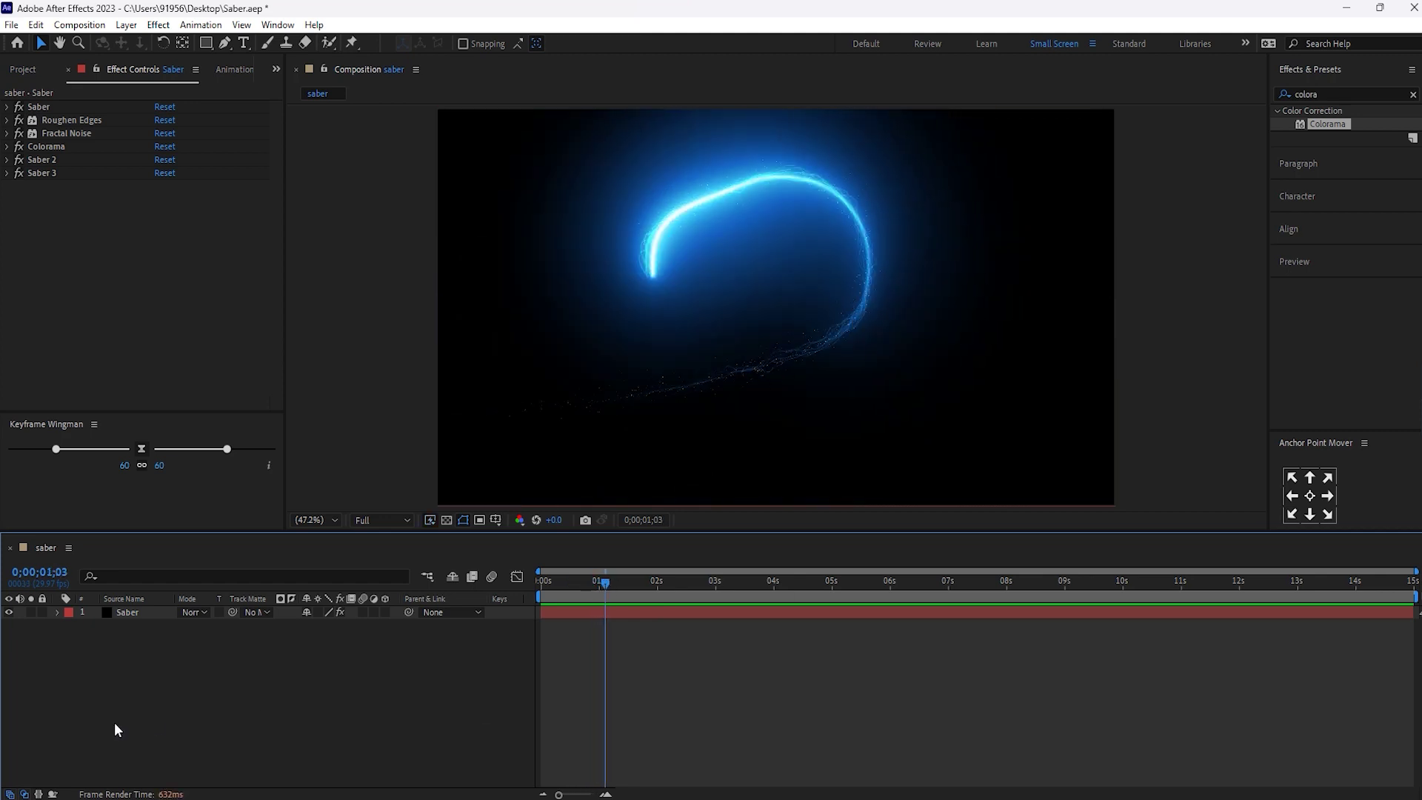
{"action": "left_click", "coordinate": [126, 611]}
{"action": "key", "text": "m"}
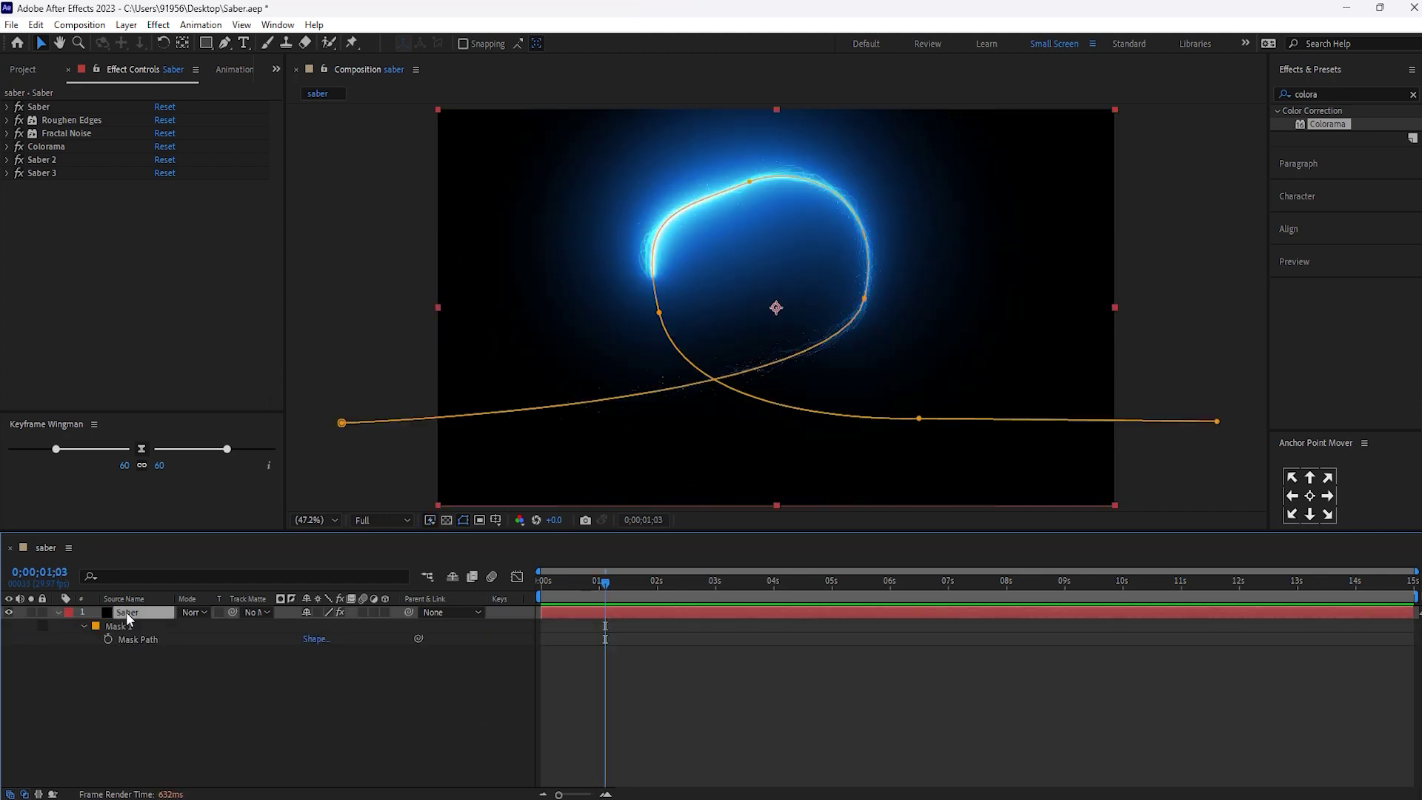
{"action": "left_click", "coordinate": [122, 640]}
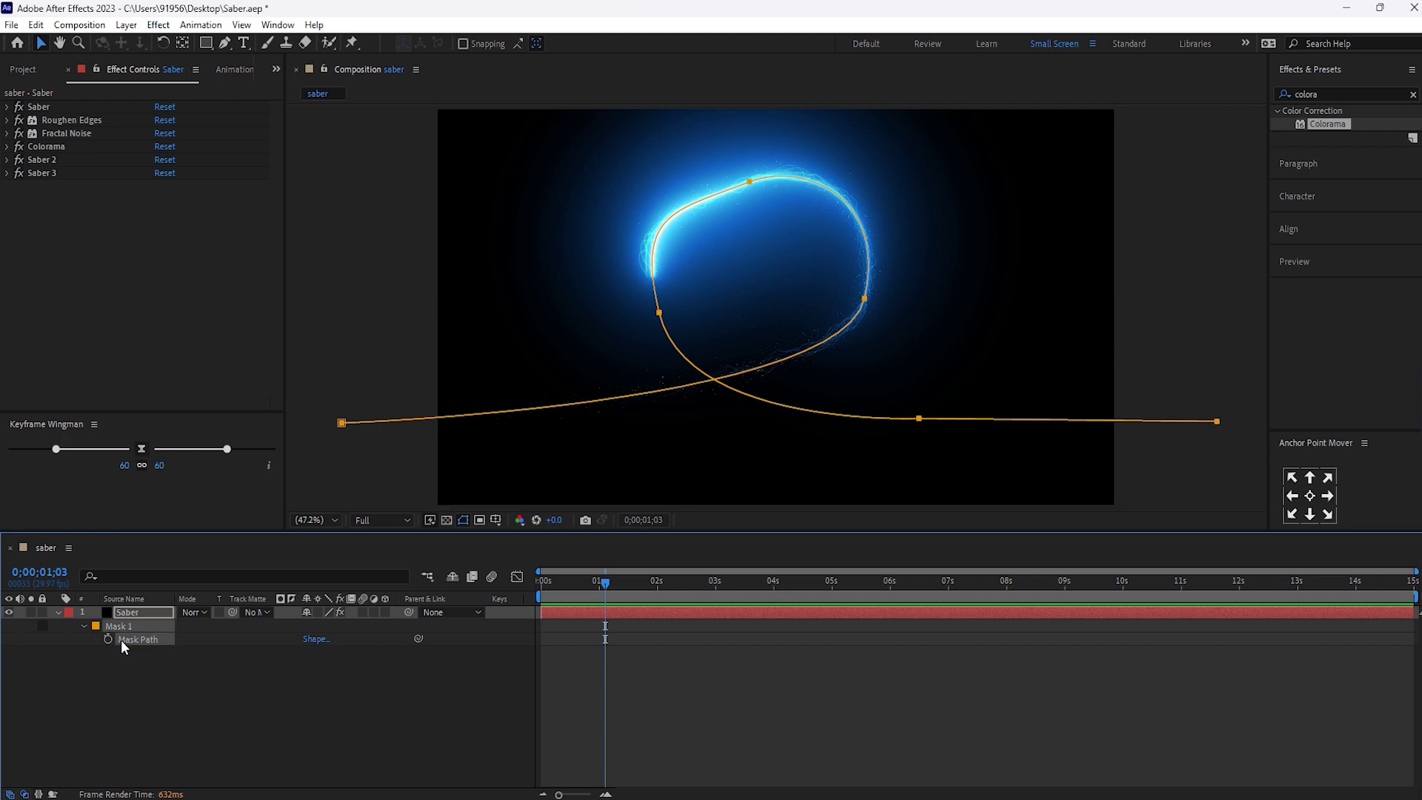
{"action": "key", "text": "Delete"}
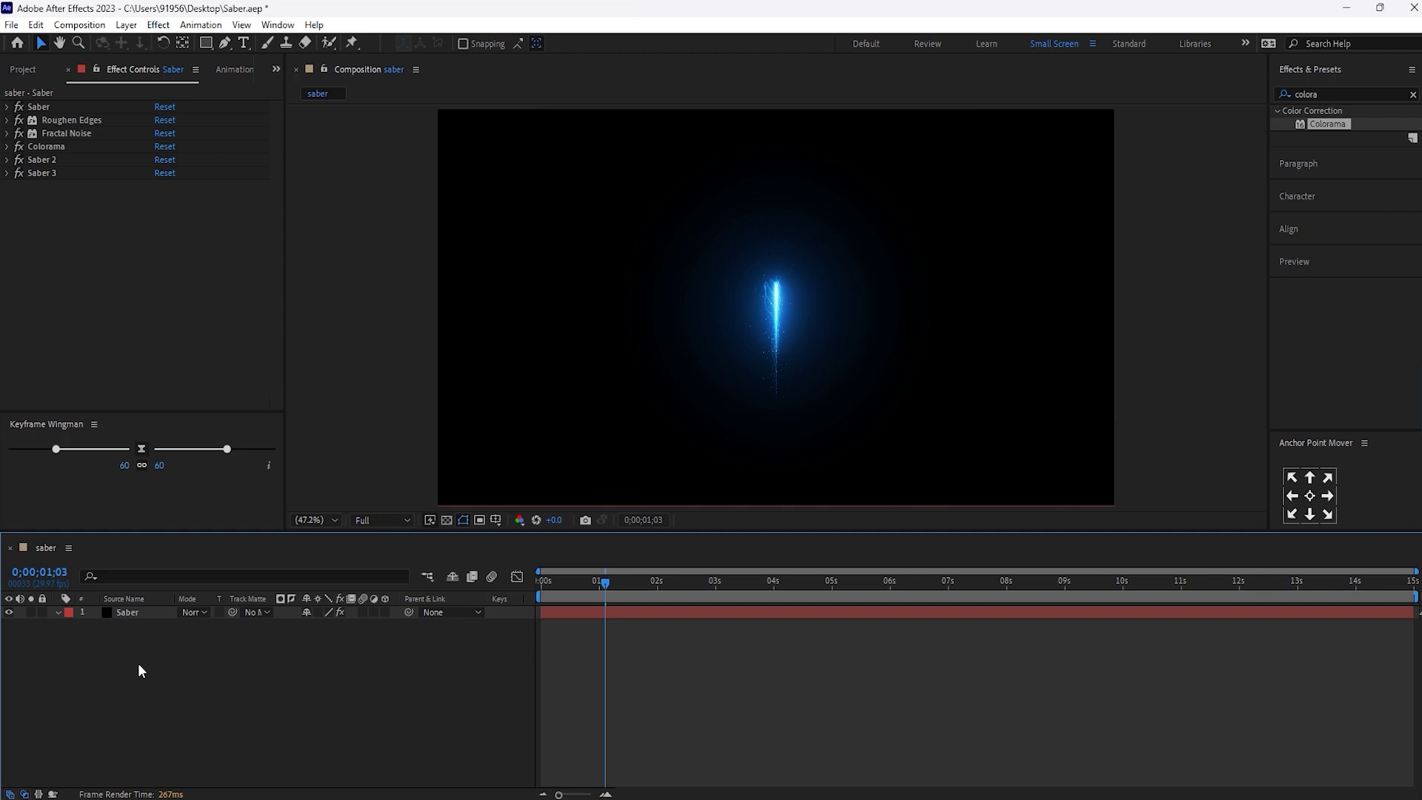
Add light.jpg from the Project panel beneath the Saber layer, then select Saber with the Pen tool.
{"action": "left_click", "coordinate": [22, 69]}
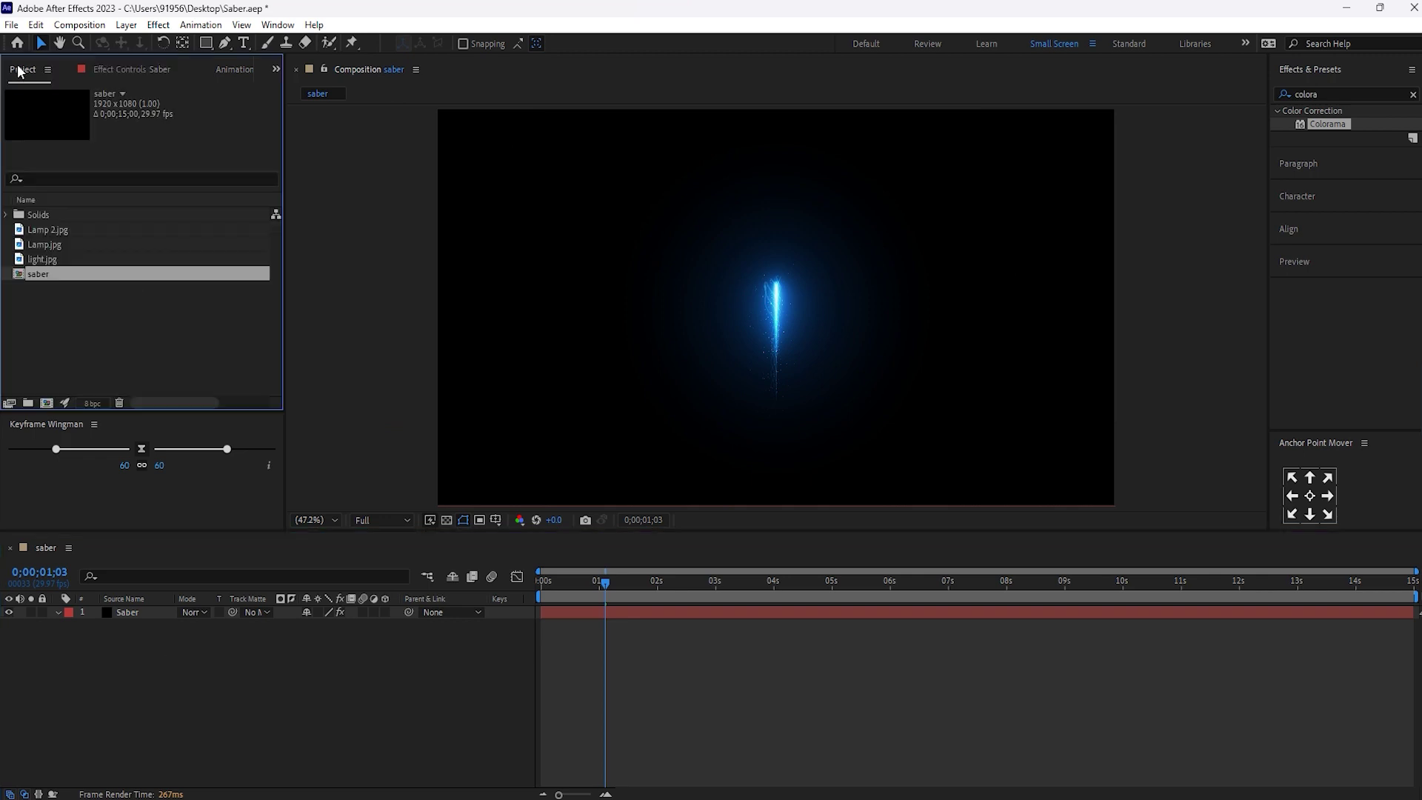
{"action": "left_click", "coordinate": [78, 308]}
{"action": "left_click", "coordinate": [24, 259]}
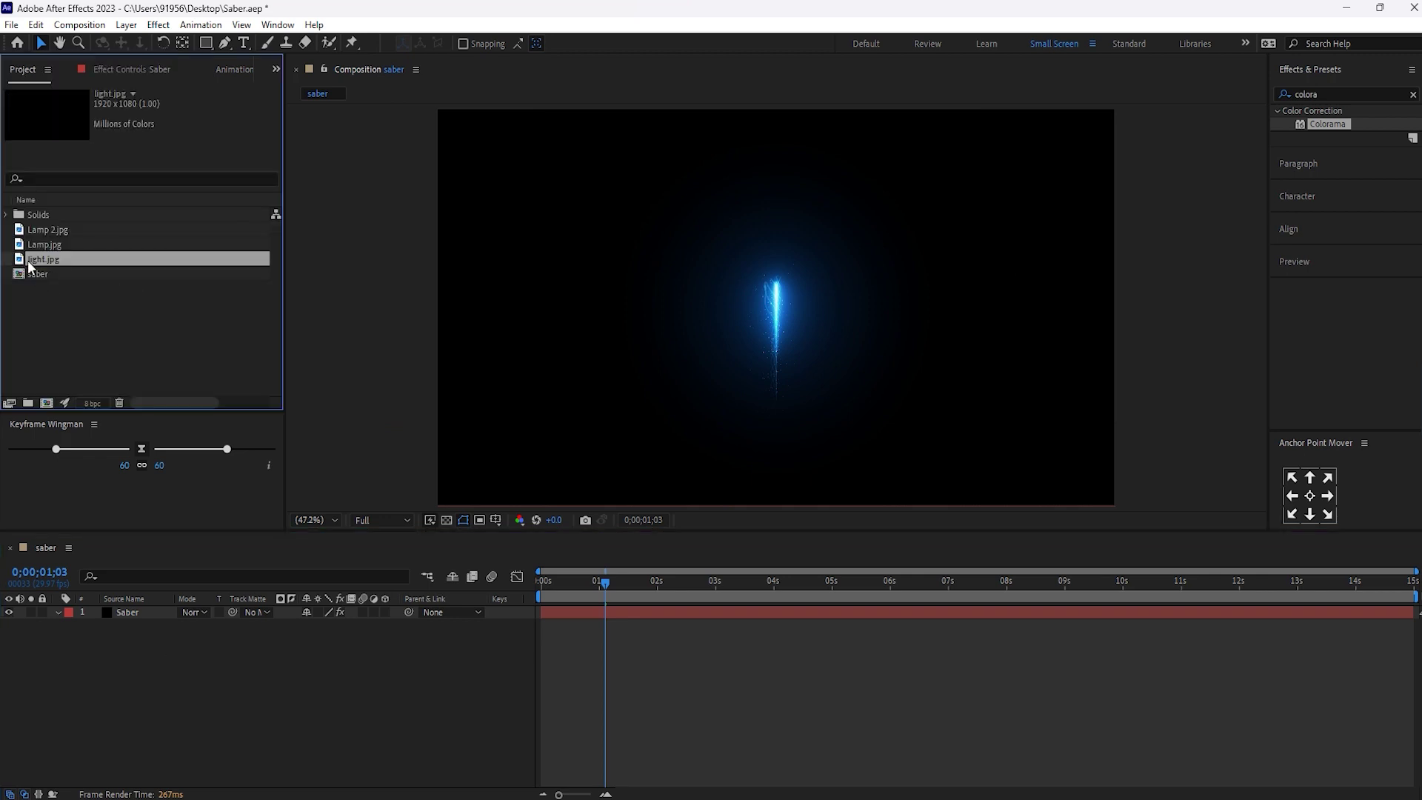
{"action": "left_click_drag", "start_coordinate": [23, 260], "coordinate": [126, 626]}
{"action": "left_click", "coordinate": [128, 614]}
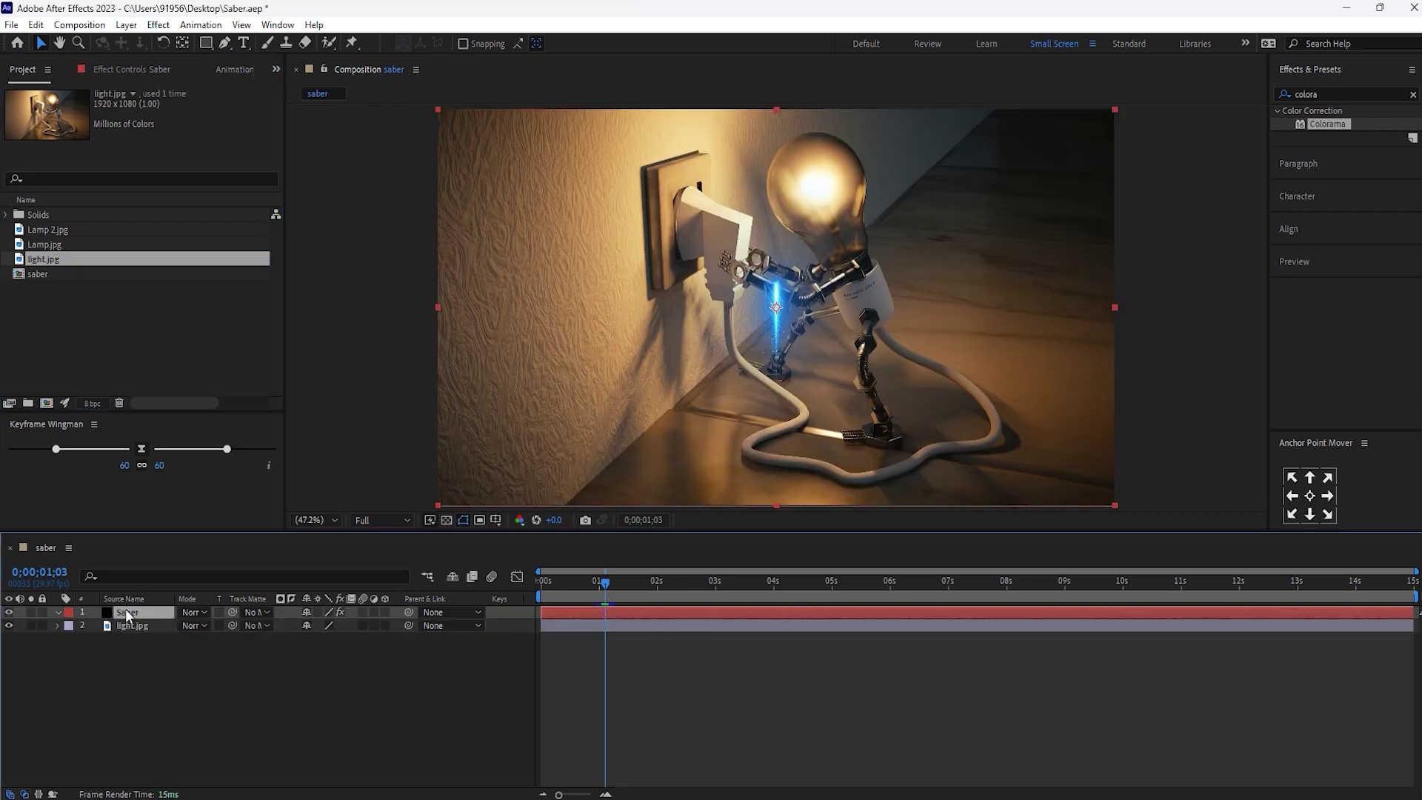
{"action": "left_click", "coordinate": [223, 44]}
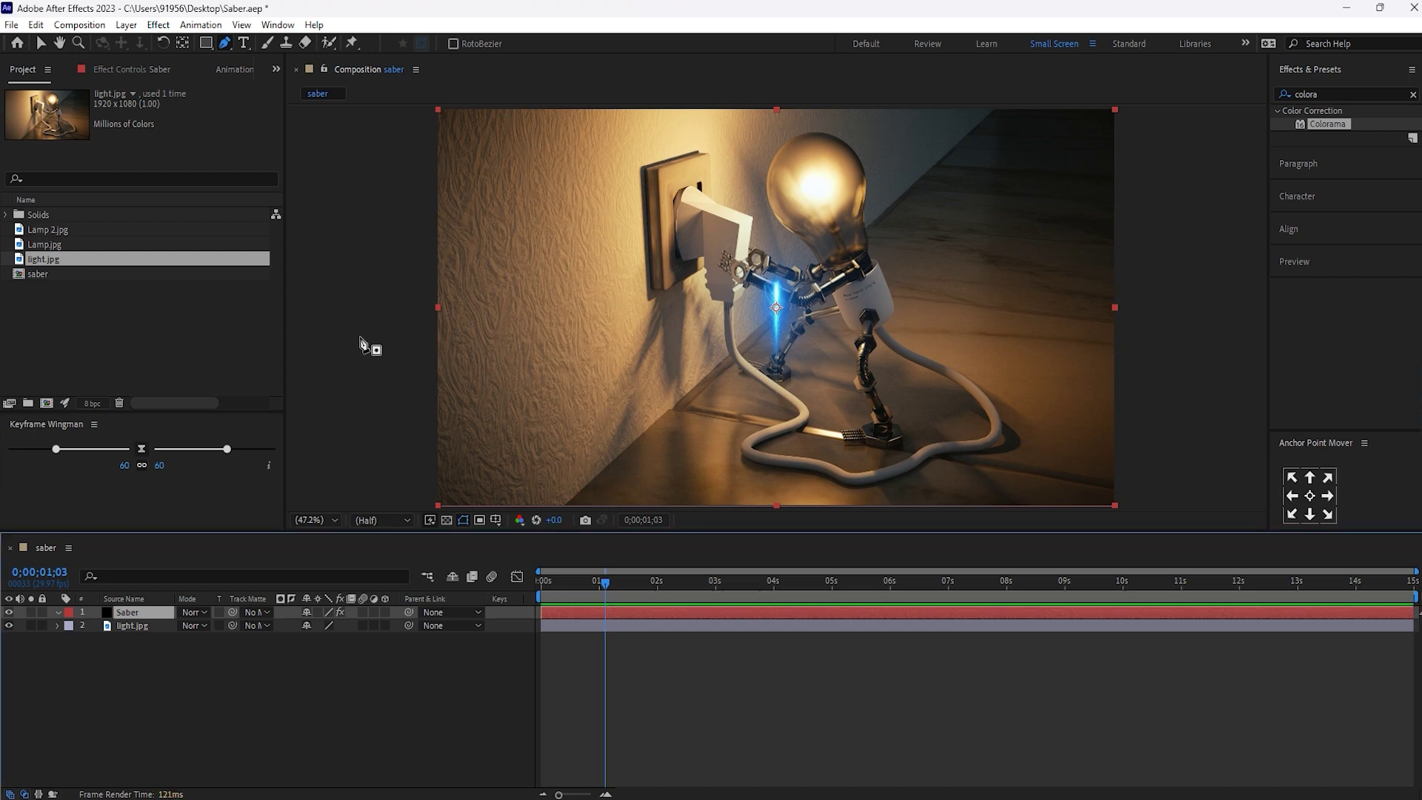
Start a Saber mask left of frame, through the wall socket, plug head and down the plug.
{"action": "left_click", "coordinate": [359, 336]}
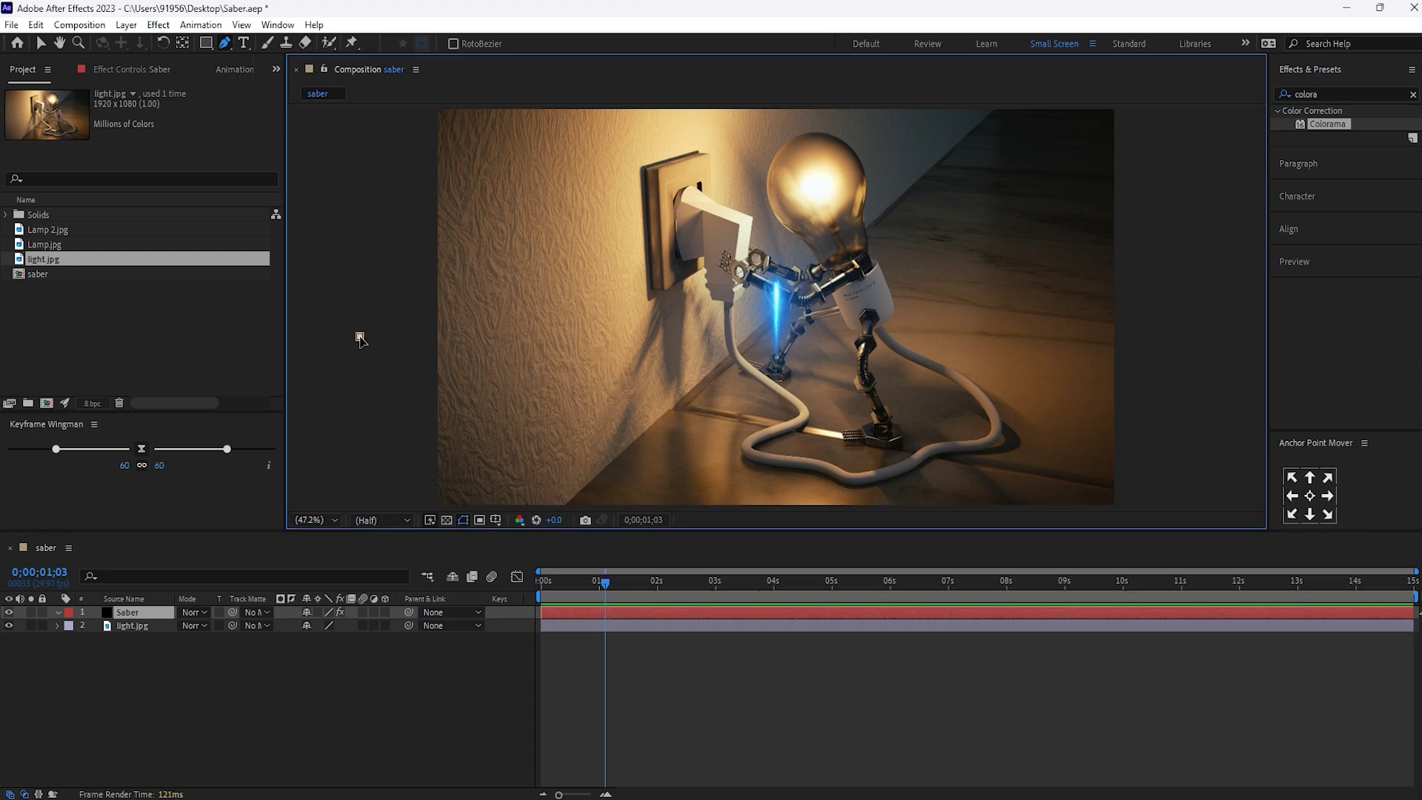
{"action": "left_click", "coordinate": [677, 238]}
{"action": "left_click", "coordinate": [729, 242]}
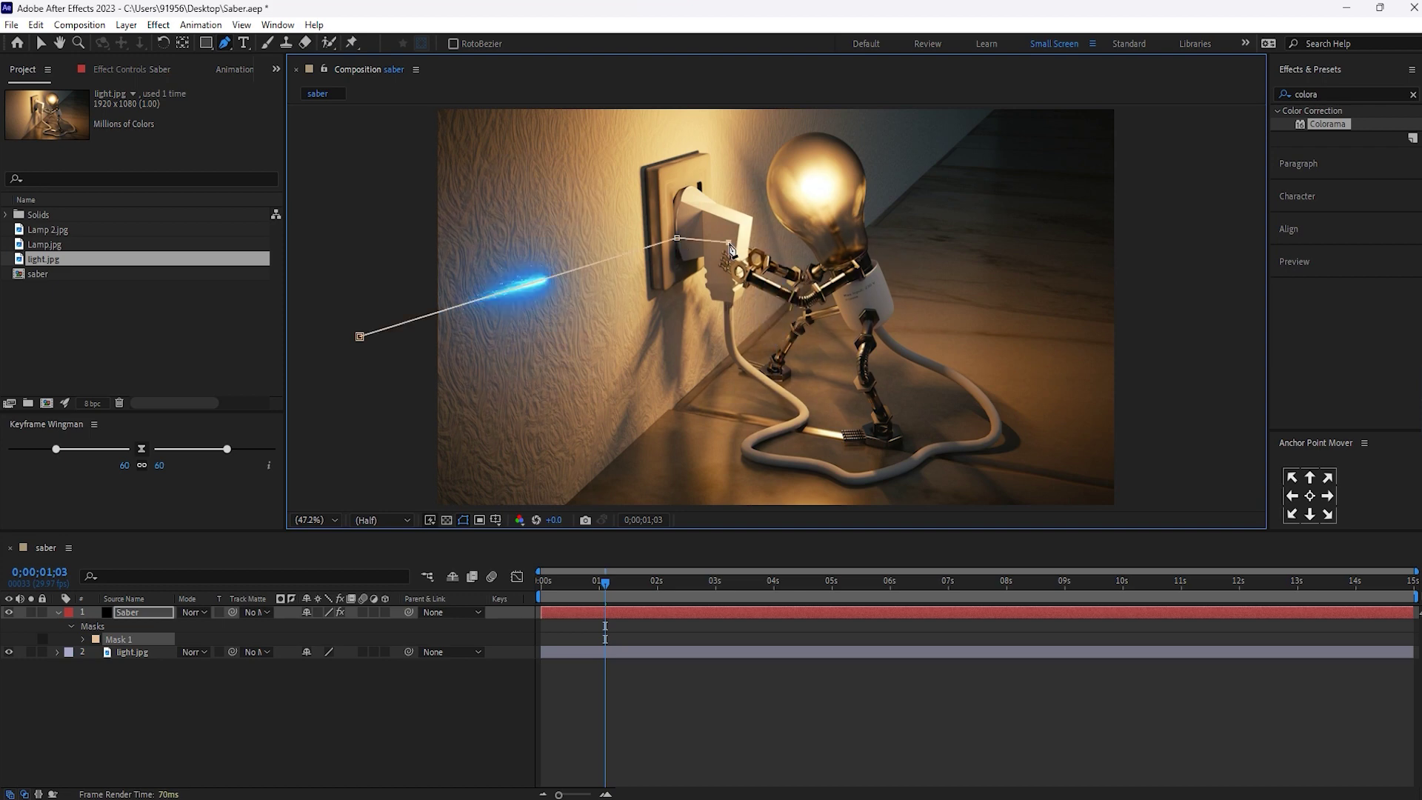
{"action": "scroll", "coordinate": [762, 337], "scroll_direction": "up", "scroll_amount": 3}
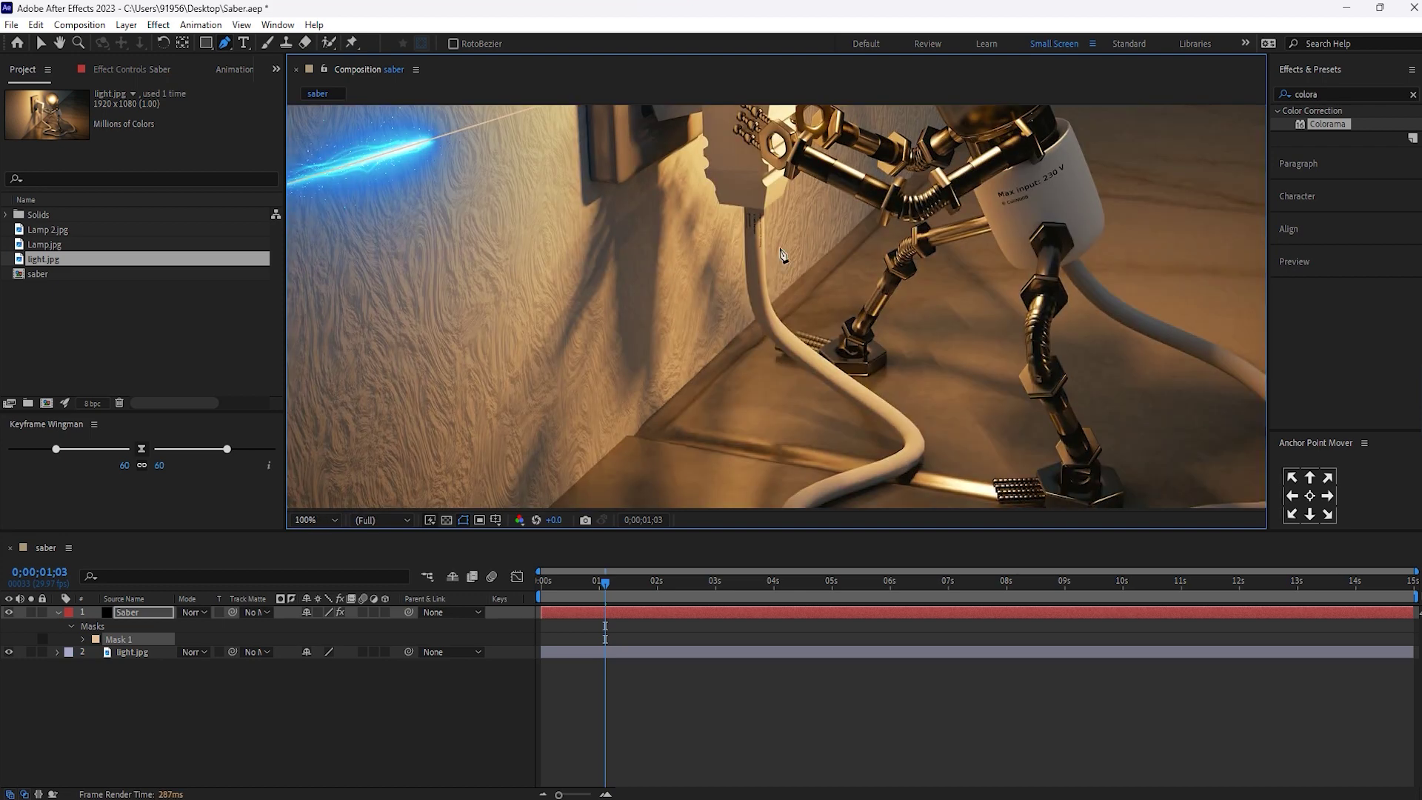
{"action": "key", "text": "space"}
{"action": "left_click_drag", "start_coordinate": [784, 252], "coordinate": [879, 308]}
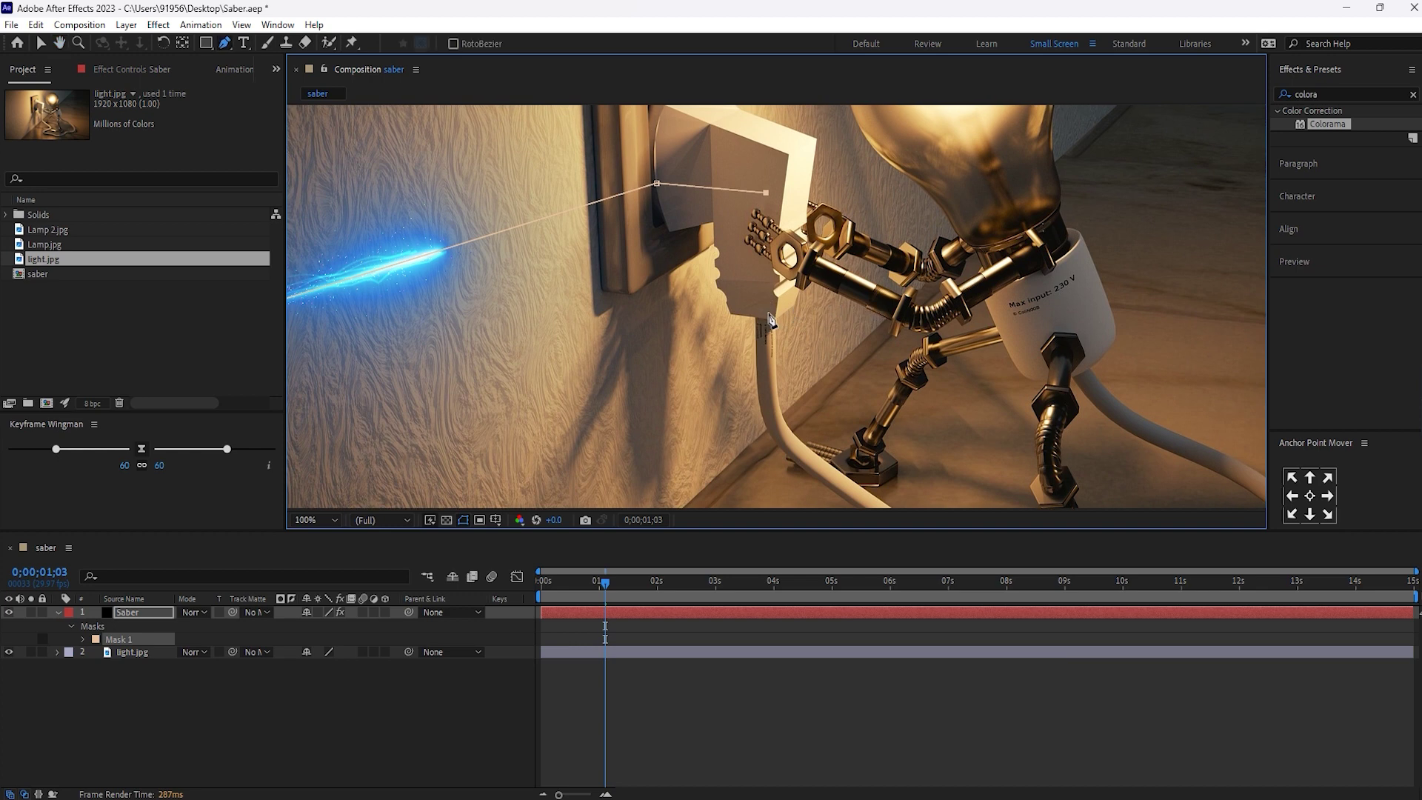
{"action": "left_click", "coordinate": [768, 314]}
{"action": "left_click", "coordinate": [772, 434]}
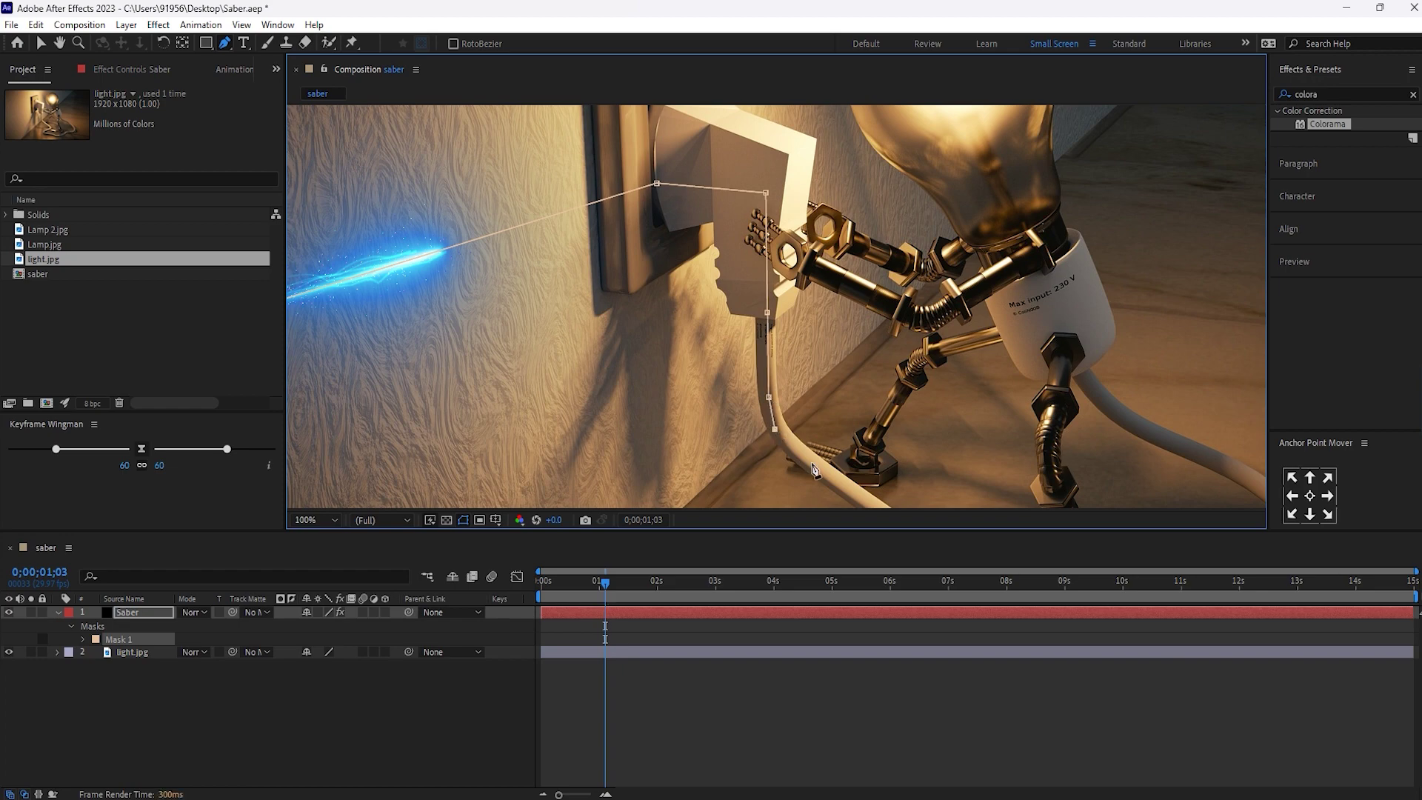
{"action": "left_click", "coordinate": [807, 469]}
{"action": "scroll", "coordinate": [807, 468], "scroll_direction": "down", "scroll_amount": 2}
{"action": "scroll", "coordinate": [786, 415], "scroll_direction": "up", "scroll_amount": 4}
{"action": "left_click_drag", "start_coordinate": [815, 350], "coordinate": [791, 359]}
Continue the mask path point by point along the cable across the floor.
{"action": "left_click", "coordinate": [749, 322]}
{"action": "left_click", "coordinate": [800, 401]}
{"action": "left_click", "coordinate": [703, 441]}
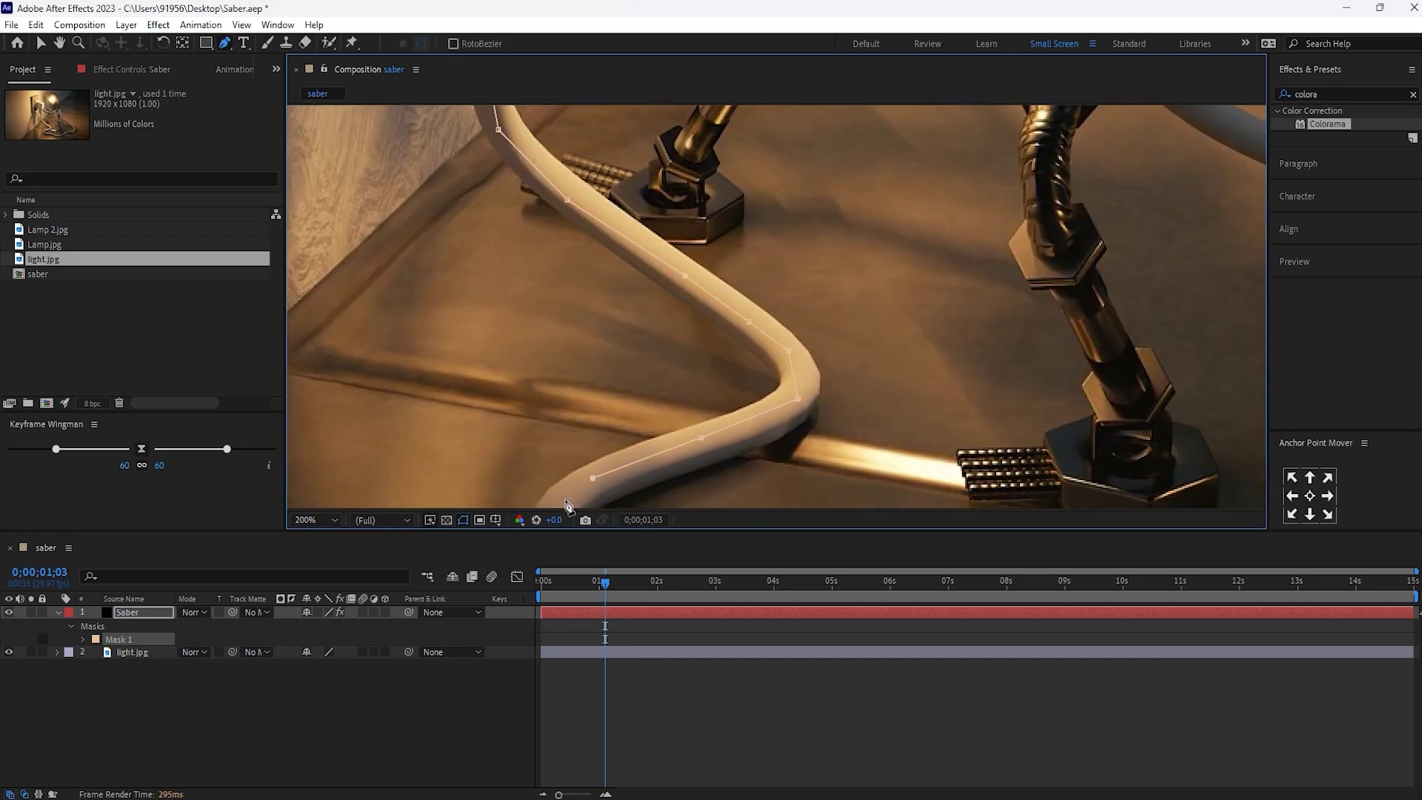
{"action": "left_click", "coordinate": [594, 482]}
{"action": "left_click_drag", "start_coordinate": [595, 482], "coordinate": [628, 297]}
{"action": "left_click", "coordinate": [586, 356]}
{"action": "left_click", "coordinate": [683, 389]}
{"action": "left_click", "coordinate": [898, 417]}
{"action": "left_click", "coordinate": [1011, 474]}
{"action": "left_click", "coordinate": [1251, 426]}
{"action": "mouse_move", "coordinate": [1251, 427]}
{"action": "left_mouse_down"}
{"action": "mouse_move", "coordinate": [771, 375]}
{"action": "mouse_move", "coordinate": [771, 267]}
{"action": "left_mouse_up"}
Trace the cable up toward the lamp, ending the mask where it meets the lamp base.
{"action": "left_click", "coordinate": [1191, 317]}
{"action": "left_click", "coordinate": [1193, 230]}
{"action": "left_click_drag", "start_coordinate": [1193, 230], "coordinate": [946, 420]}
{"action": "left_click", "coordinate": [1048, 346]}
{"action": "left_click", "coordinate": [930, 276]}
{"action": "left_click", "coordinate": [868, 262]}
{"action": "left_click", "coordinate": [805, 226]}
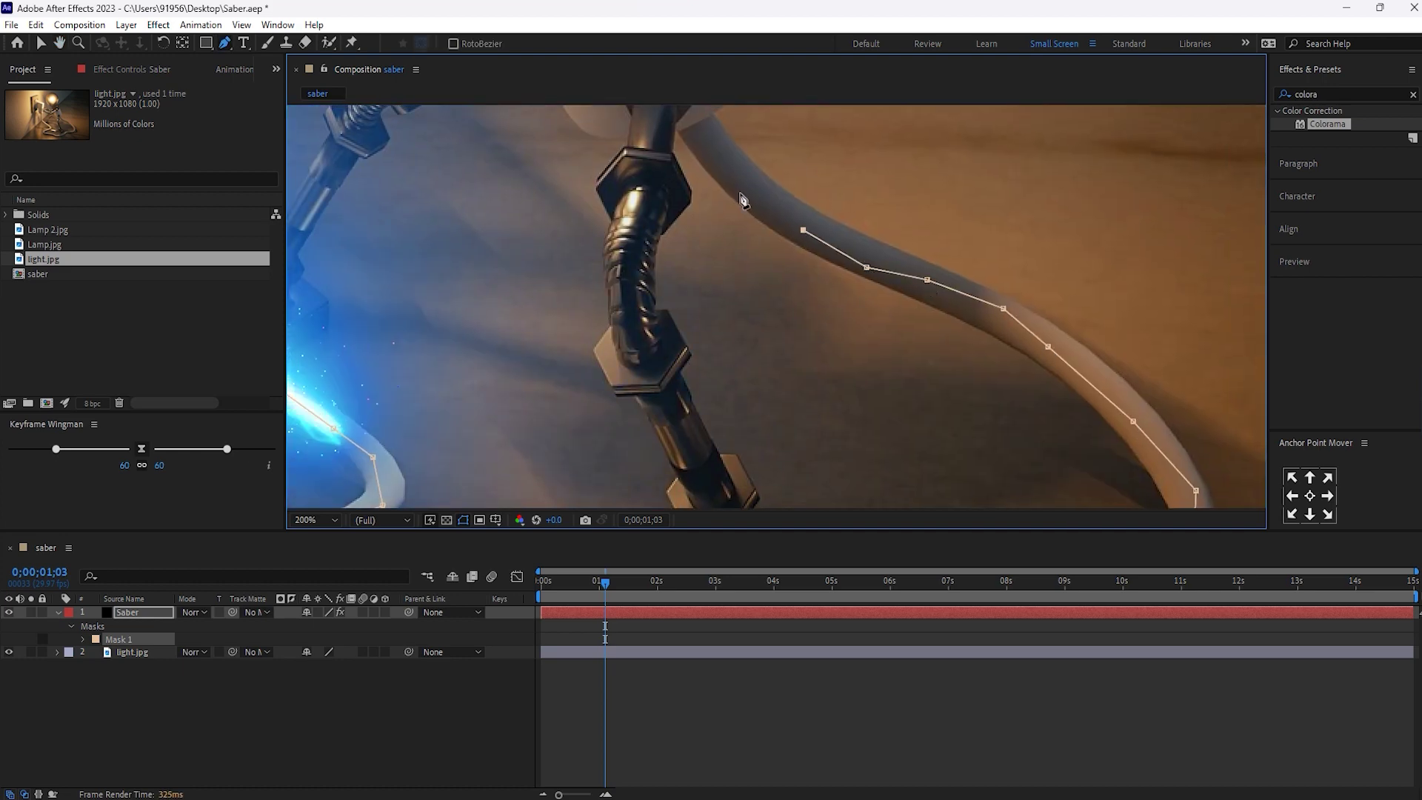
{"action": "left_click", "coordinate": [739, 182]}
{"action": "left_click", "coordinate": [698, 126]}
{"action": "left_click_drag", "start_coordinate": [698, 127], "coordinate": [820, 349]}
{"action": "left_click", "coordinate": [802, 333]}
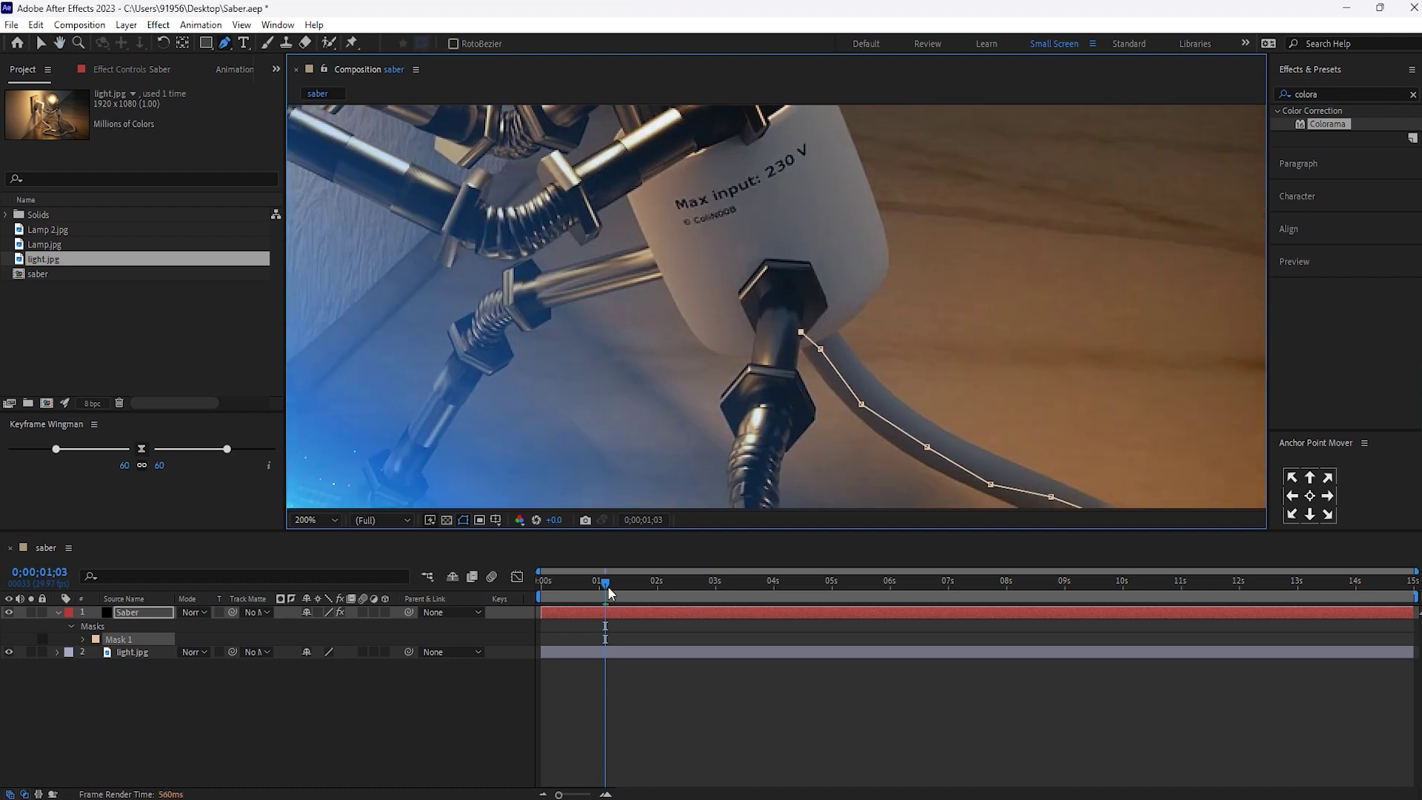
Set preview resolution to Quarter, move to frame 10 and fit the whole frame in view.
{"action": "left_click_drag", "start_coordinate": [607, 586], "coordinate": [544, 585]}
{"action": "left_click_drag", "start_coordinate": [487, 448], "coordinate": [609, 379]}
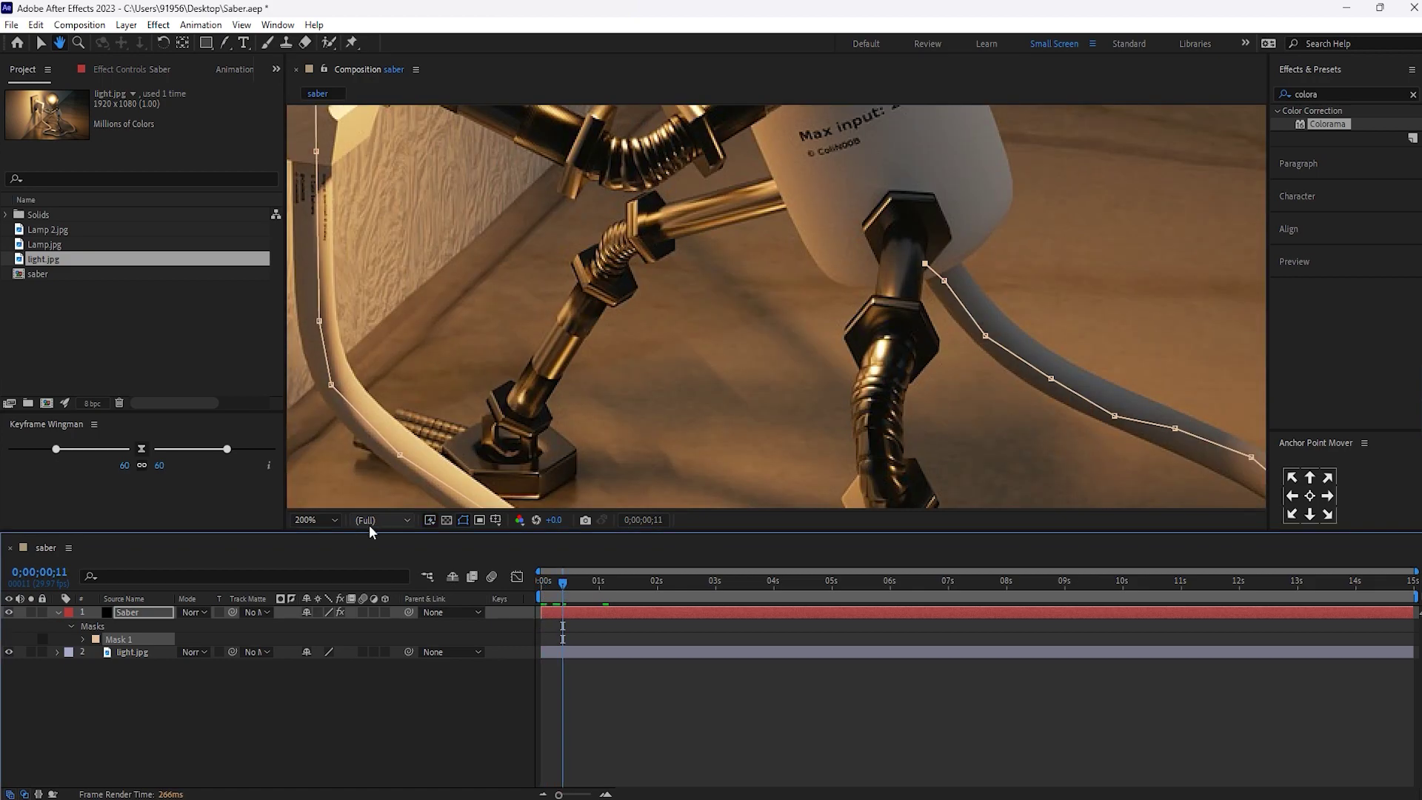
{"action": "left_click", "coordinate": [381, 520]}
{"action": "left_click", "coordinate": [378, 593]}
{"action": "left_click_drag", "start_coordinate": [546, 582], "coordinate": [561, 585]}
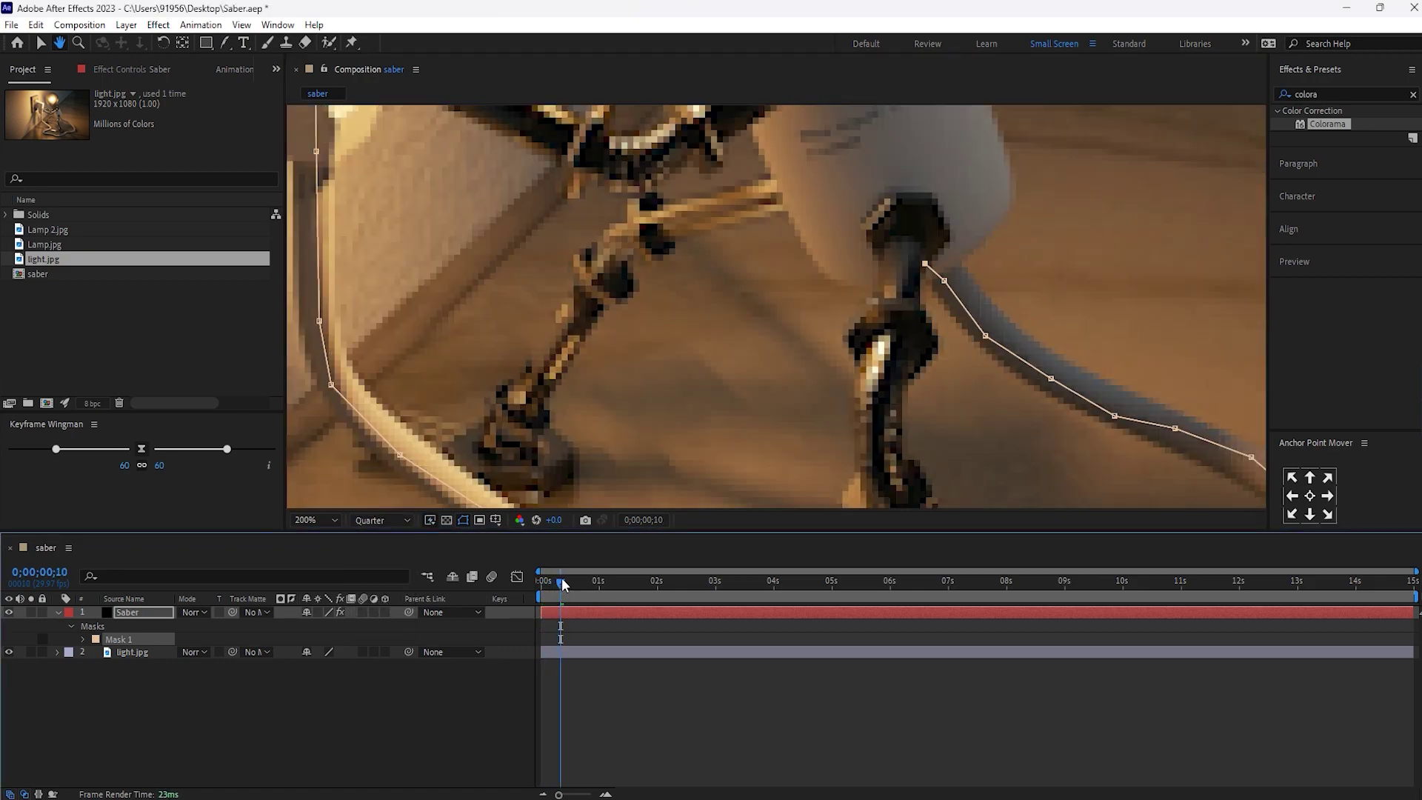
{"action": "left_click", "coordinate": [315, 522]}
{"action": "left_click", "coordinate": [314, 523]}
{"action": "key", "text": "shift+slash"}
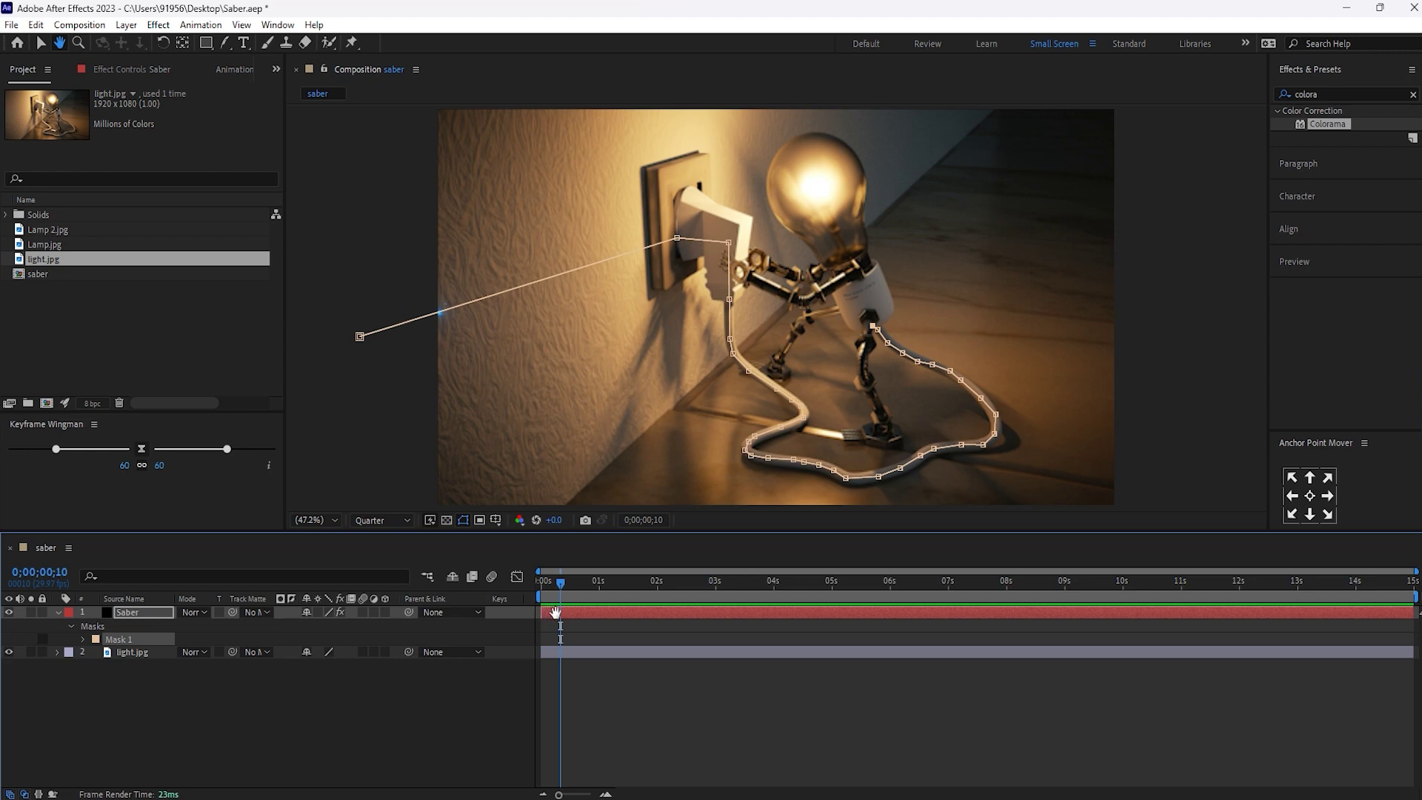
Make the Saber layer start at 0 seconds and preview the glow travelling along the cable.
{"action": "key", "text": "v"}
{"action": "left_click_drag", "start_coordinate": [540, 612], "coordinate": [558, 612]}
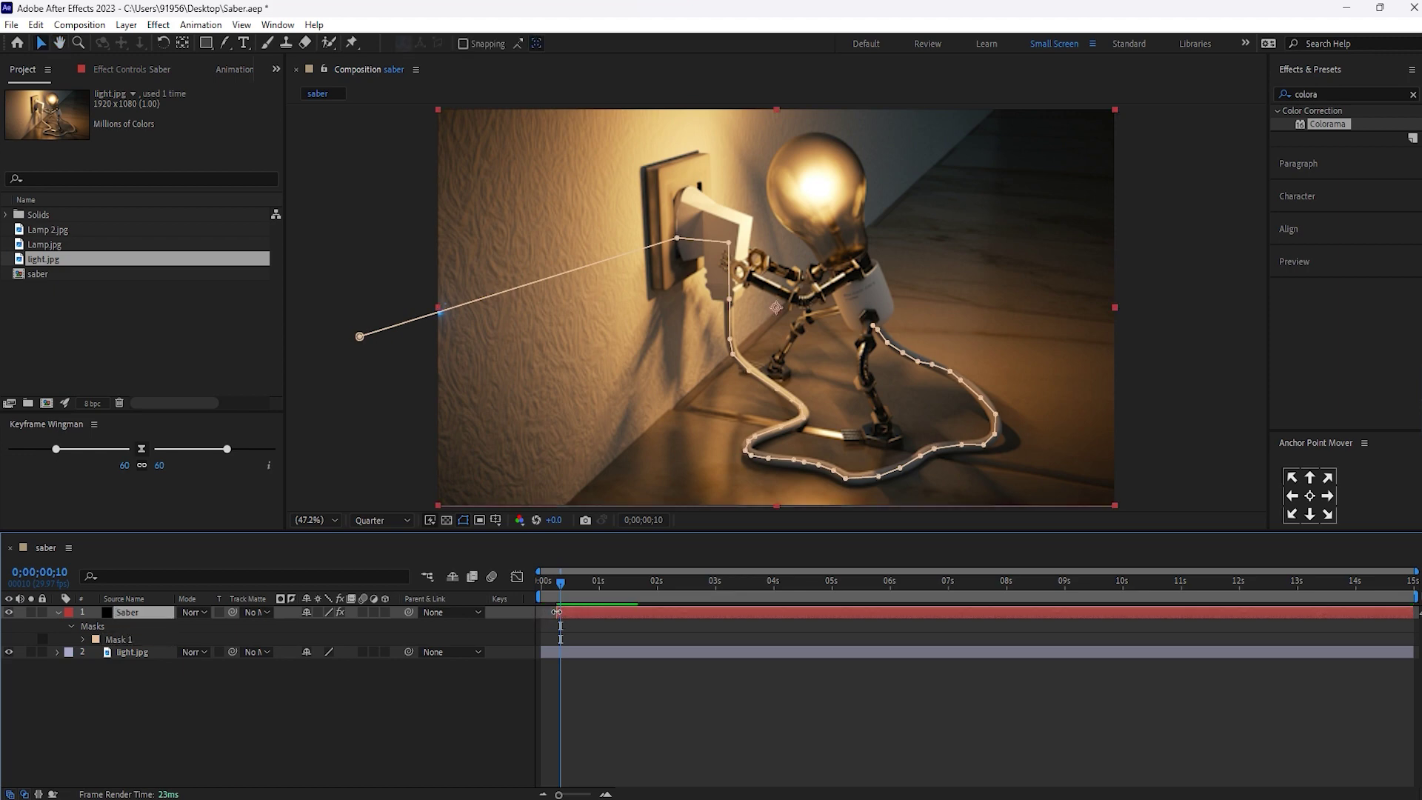
{"action": "key", "text": "space"}
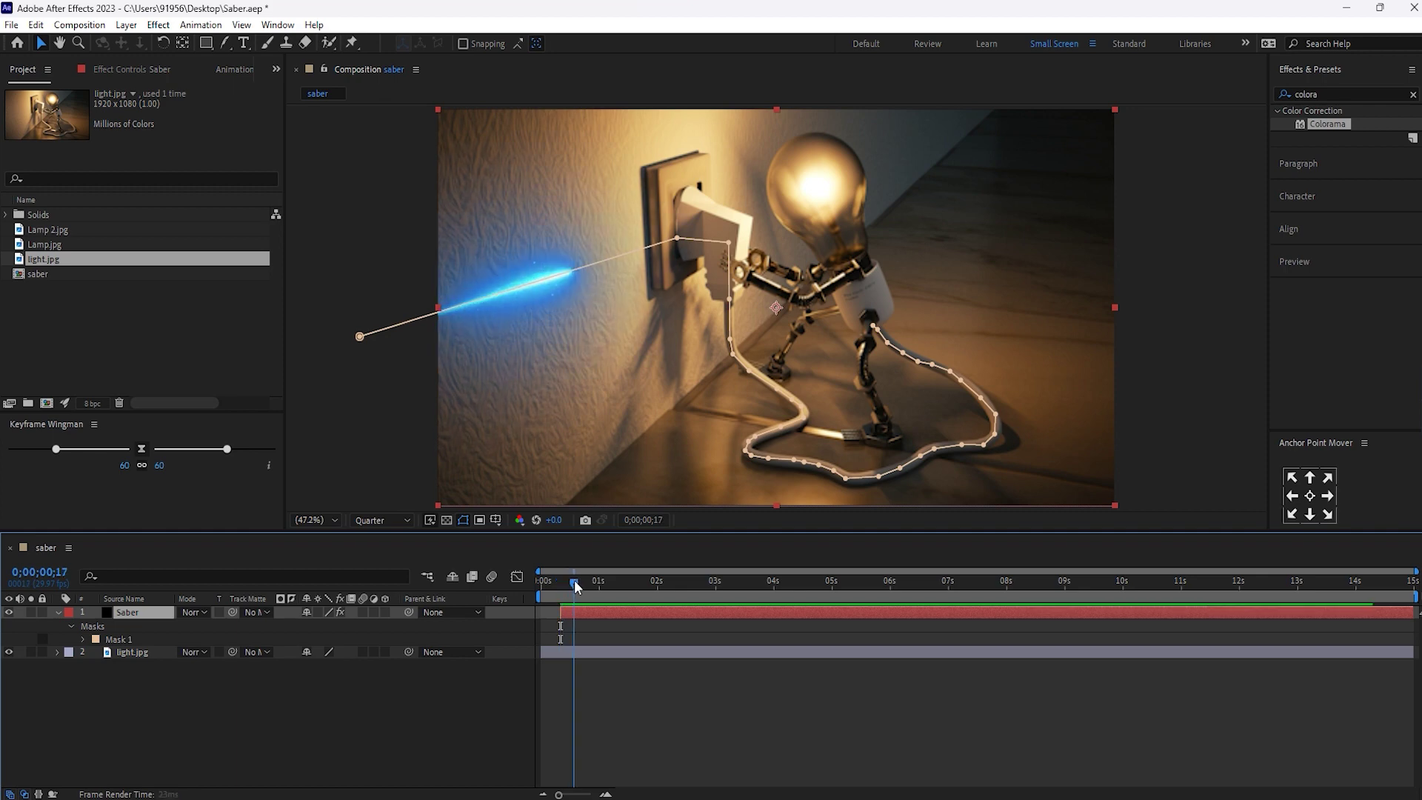
{"action": "left_click_drag", "start_coordinate": [561, 583], "coordinate": [532, 585]}
{"action": "key", "text": "["}
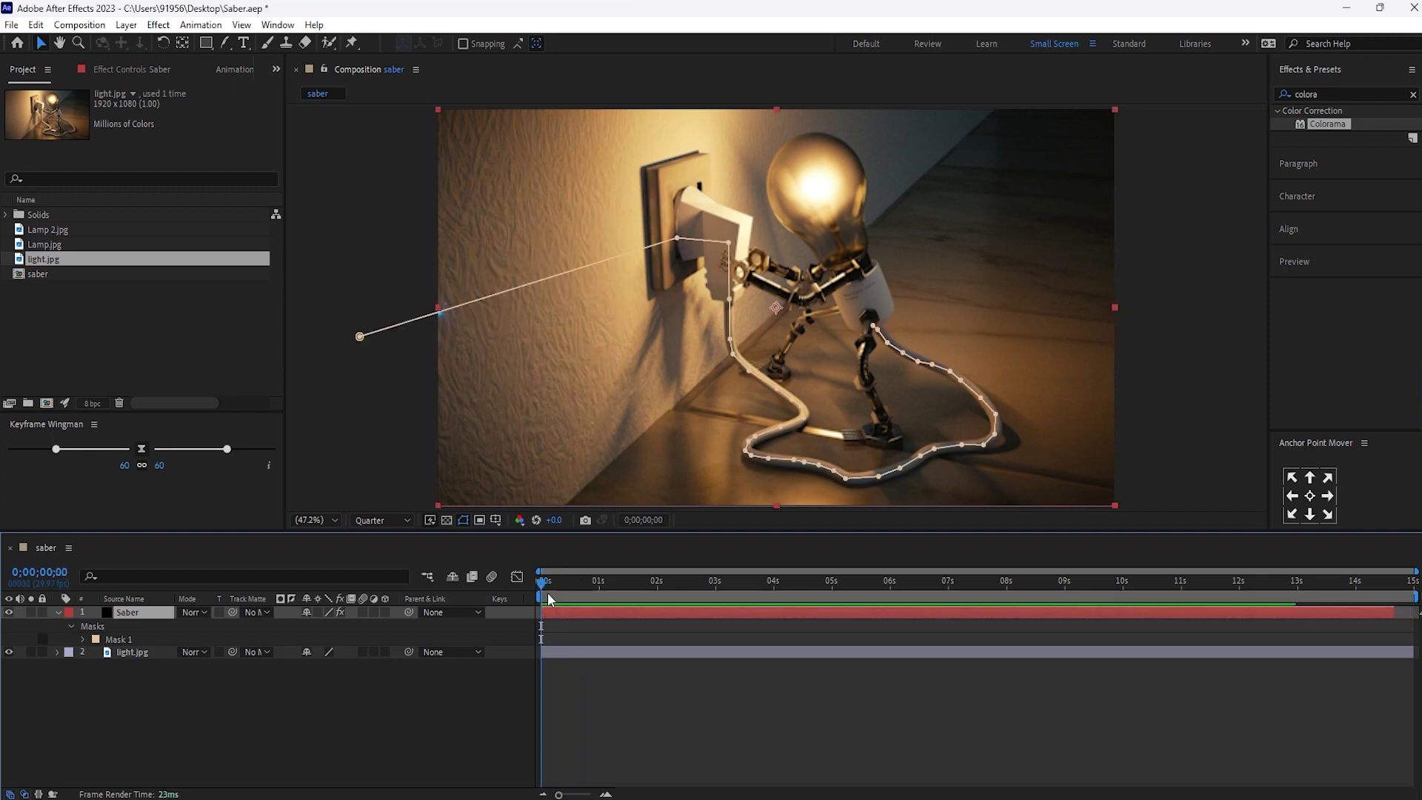
{"action": "key", "text": "space"}
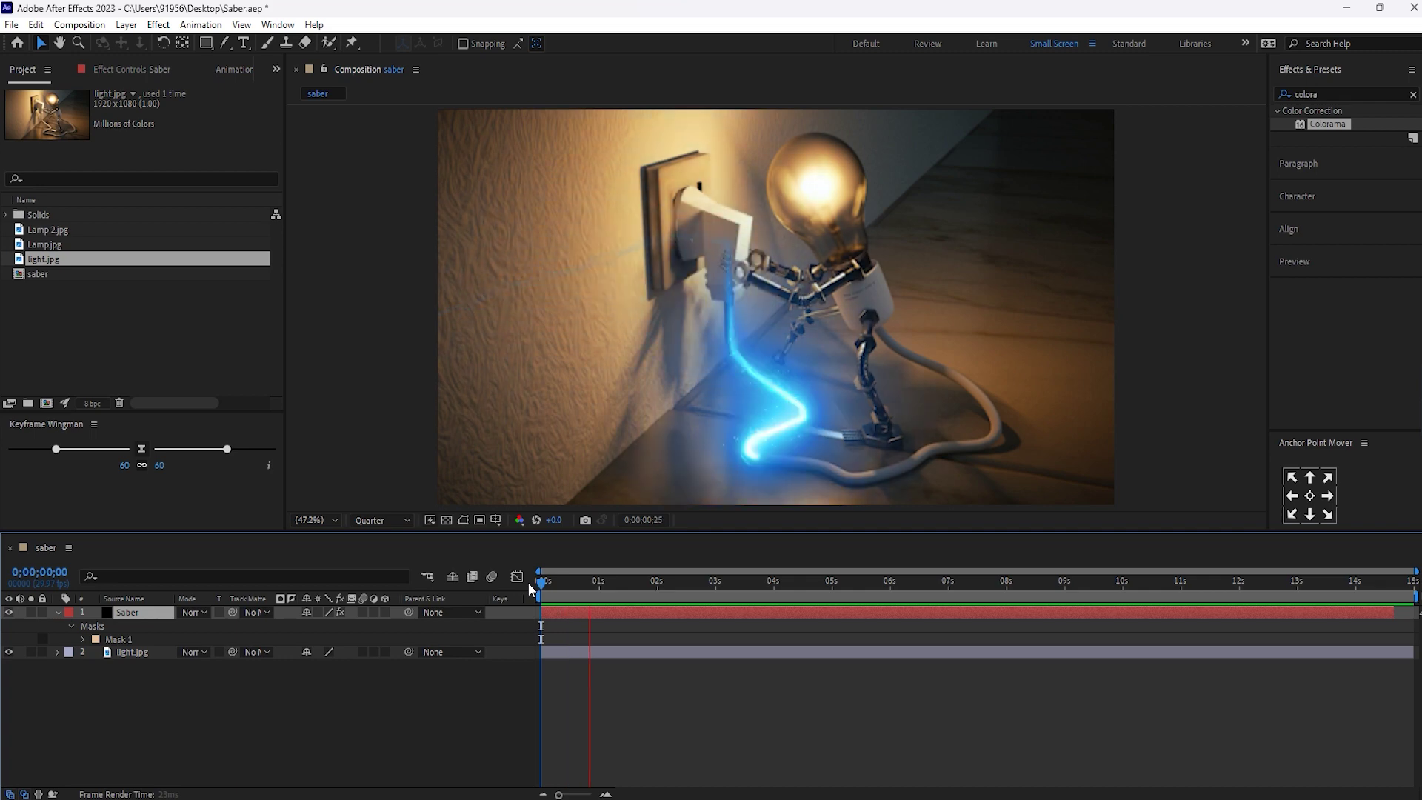
{"action": "key", "text": "space"}
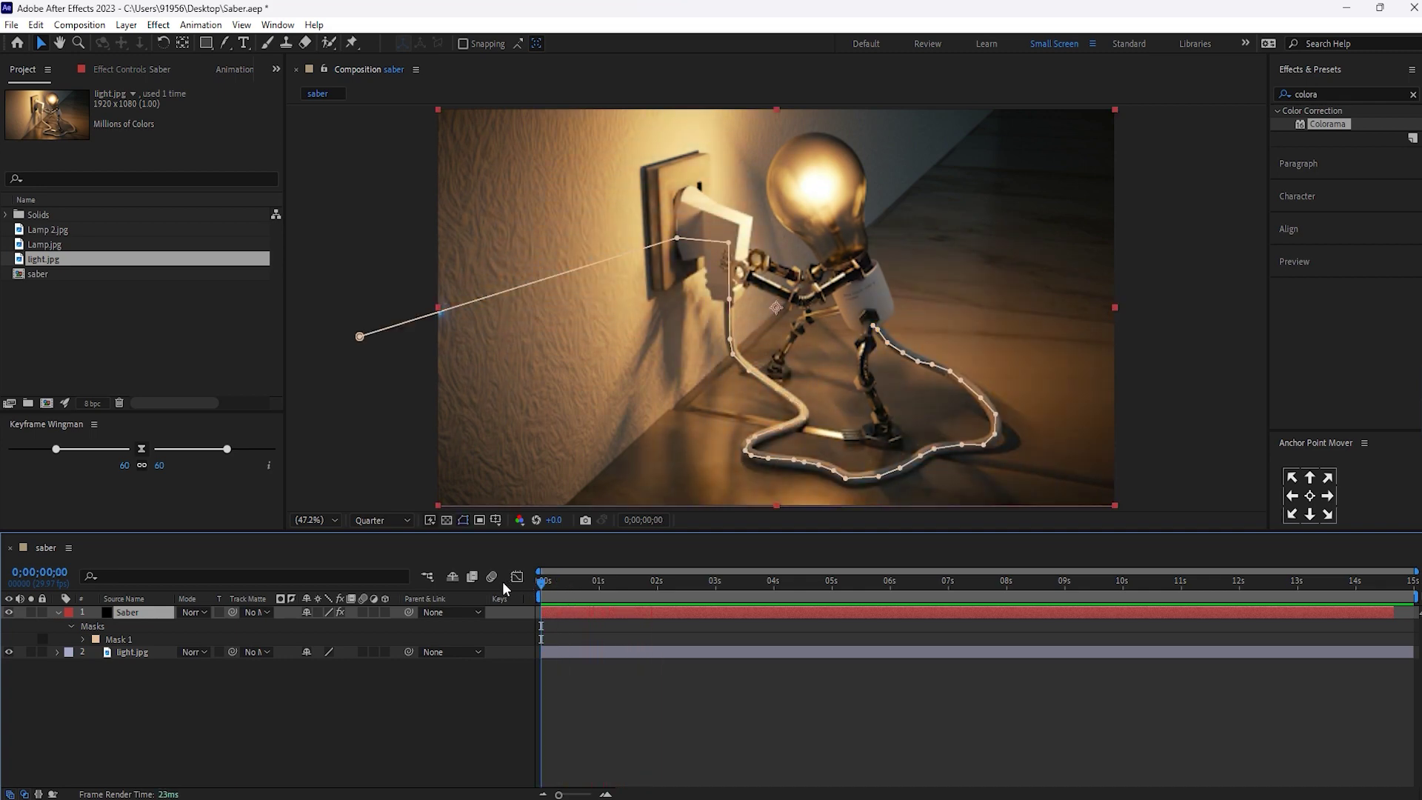
Nudge the mask path's outer end point and preview the glowing line again.
{"action": "left_click_drag", "start_coordinate": [360, 337], "coordinate": [433, 318]}
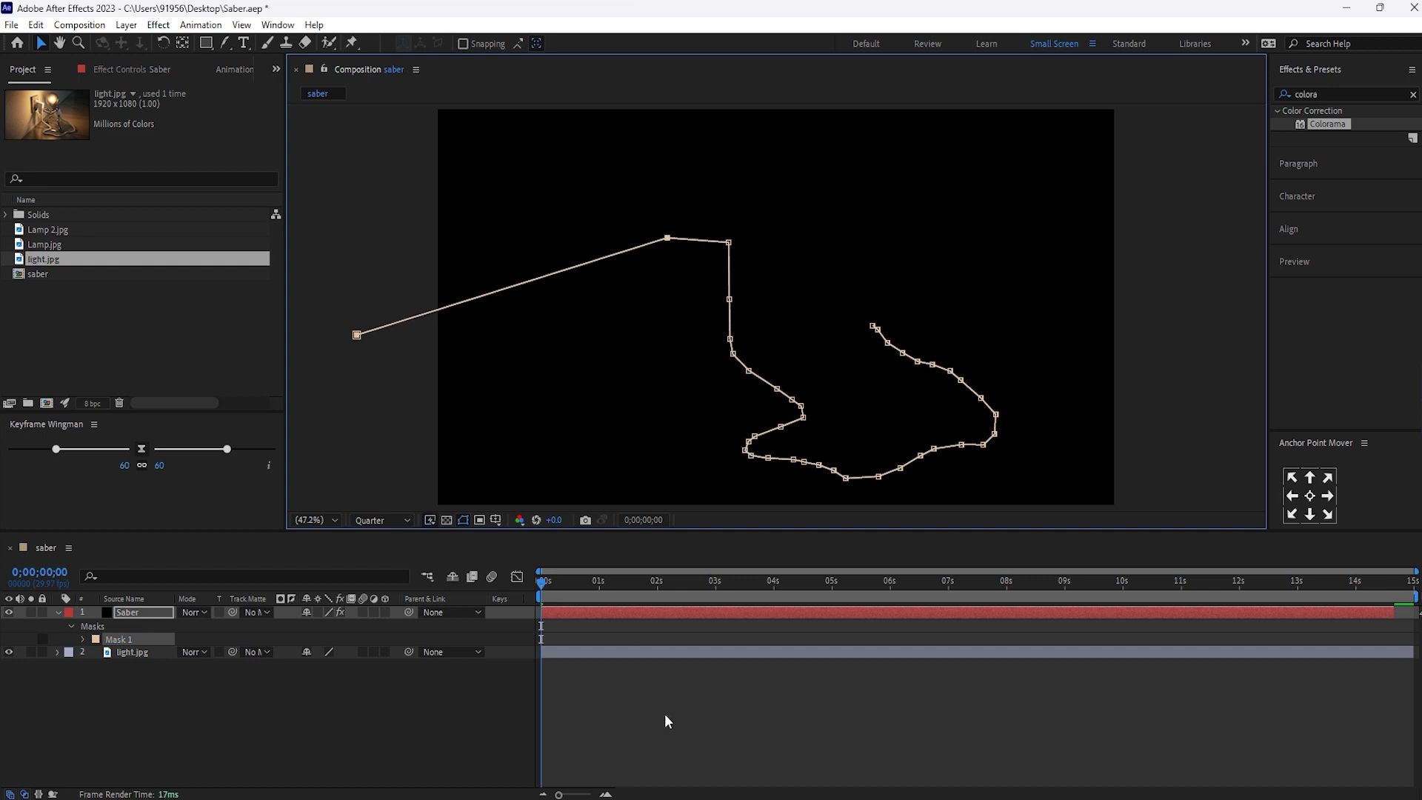
{"action": "key", "text": "space"}
{"action": "left_click", "coordinate": [543, 584]}
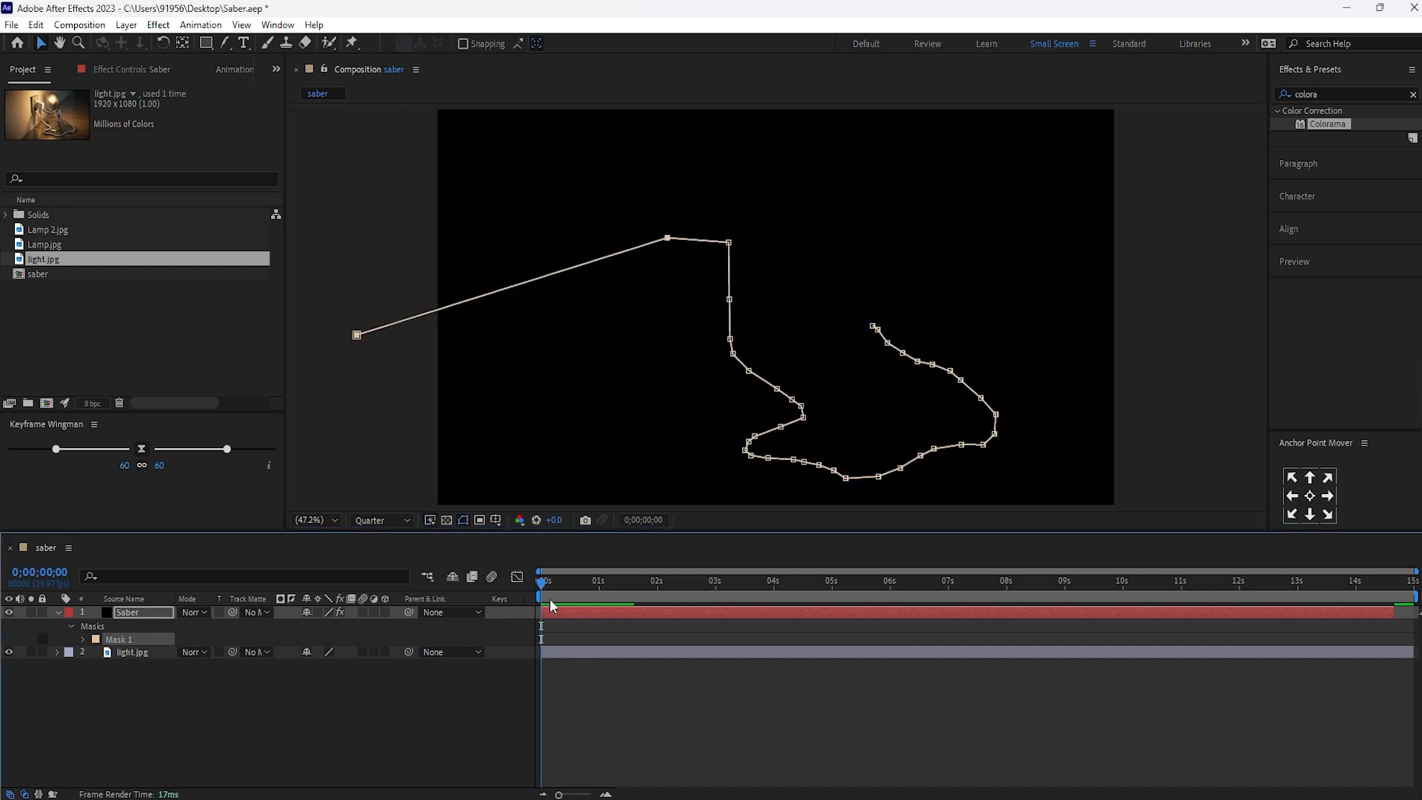
{"action": "left_click", "coordinate": [546, 586]}
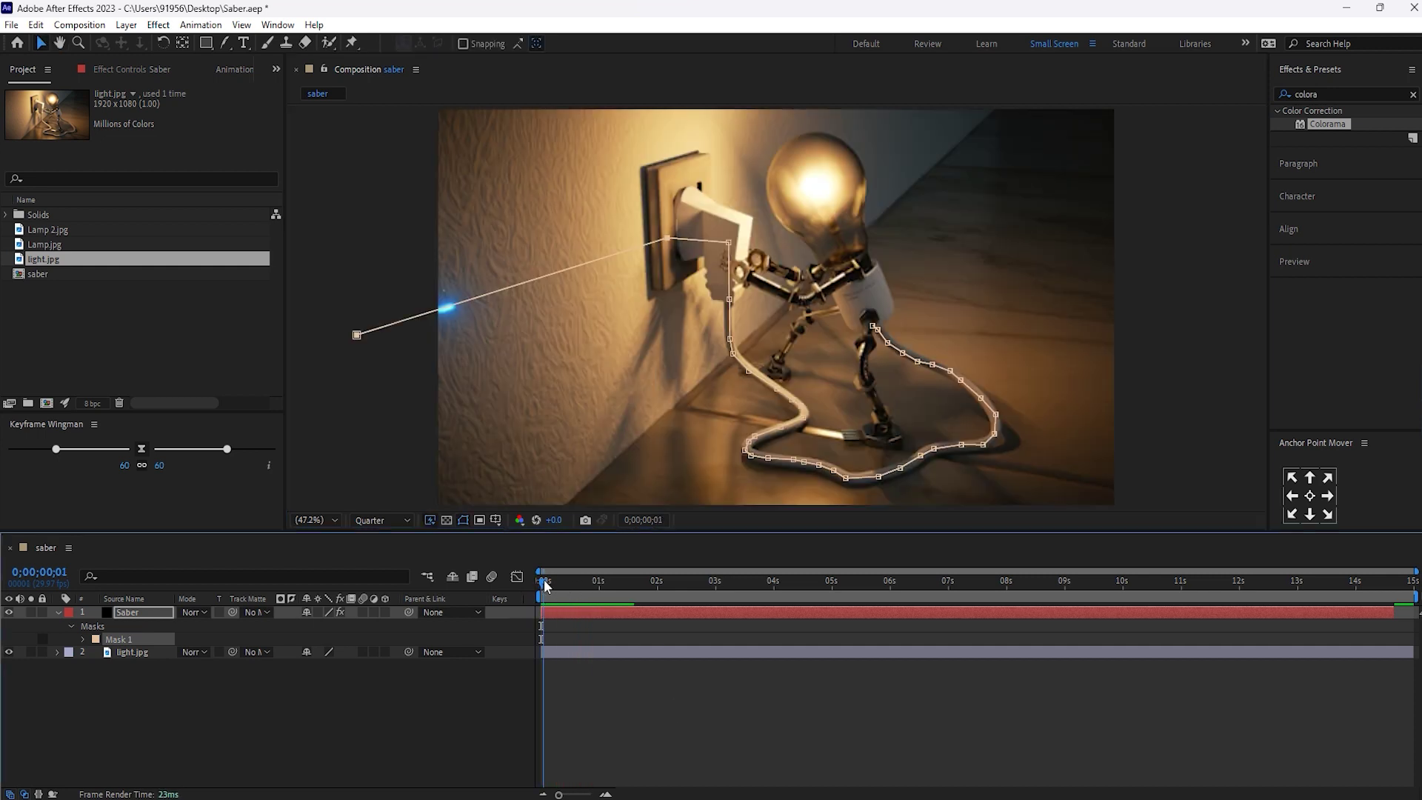
{"action": "key", "text": "space"}
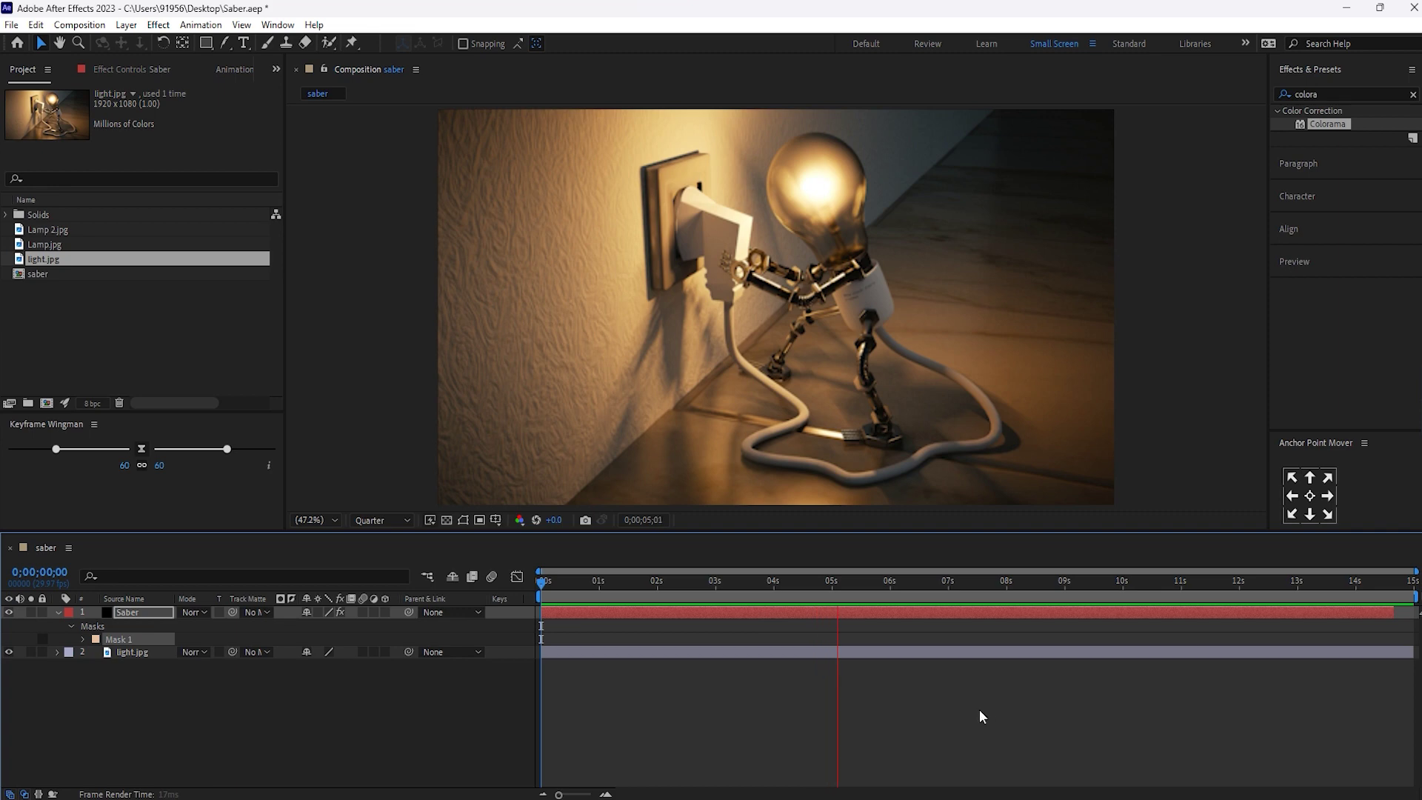
{"action": "key", "text": "space"}
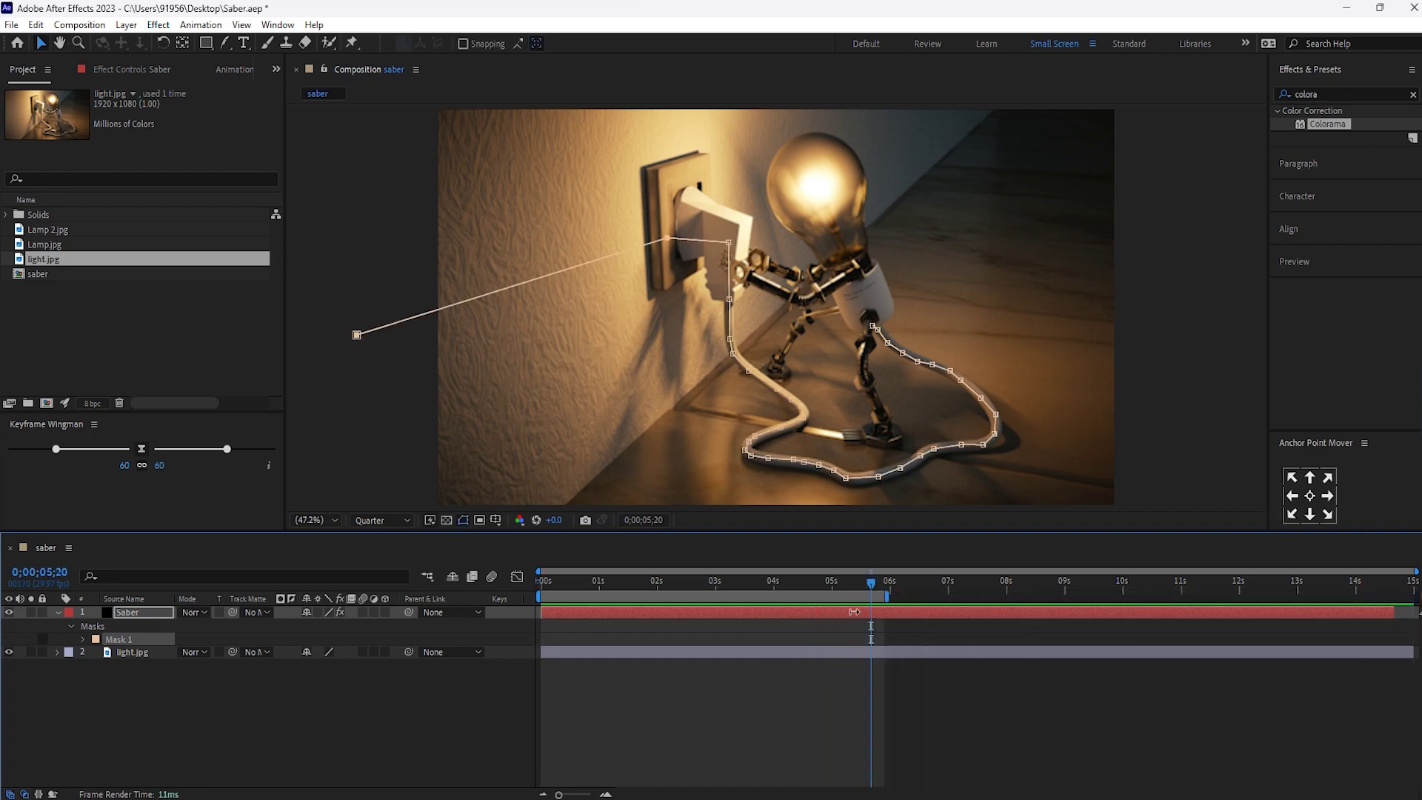
Shorten the work area to end at about 3 seconds and preview it.
{"action": "mouse_move", "coordinate": [886, 593]}
{"action": "left_mouse_down"}
{"action": "mouse_move", "coordinate": [578, 582]}
{"action": "mouse_move", "coordinate": [657, 582]}
{"action": "left_mouse_up"}
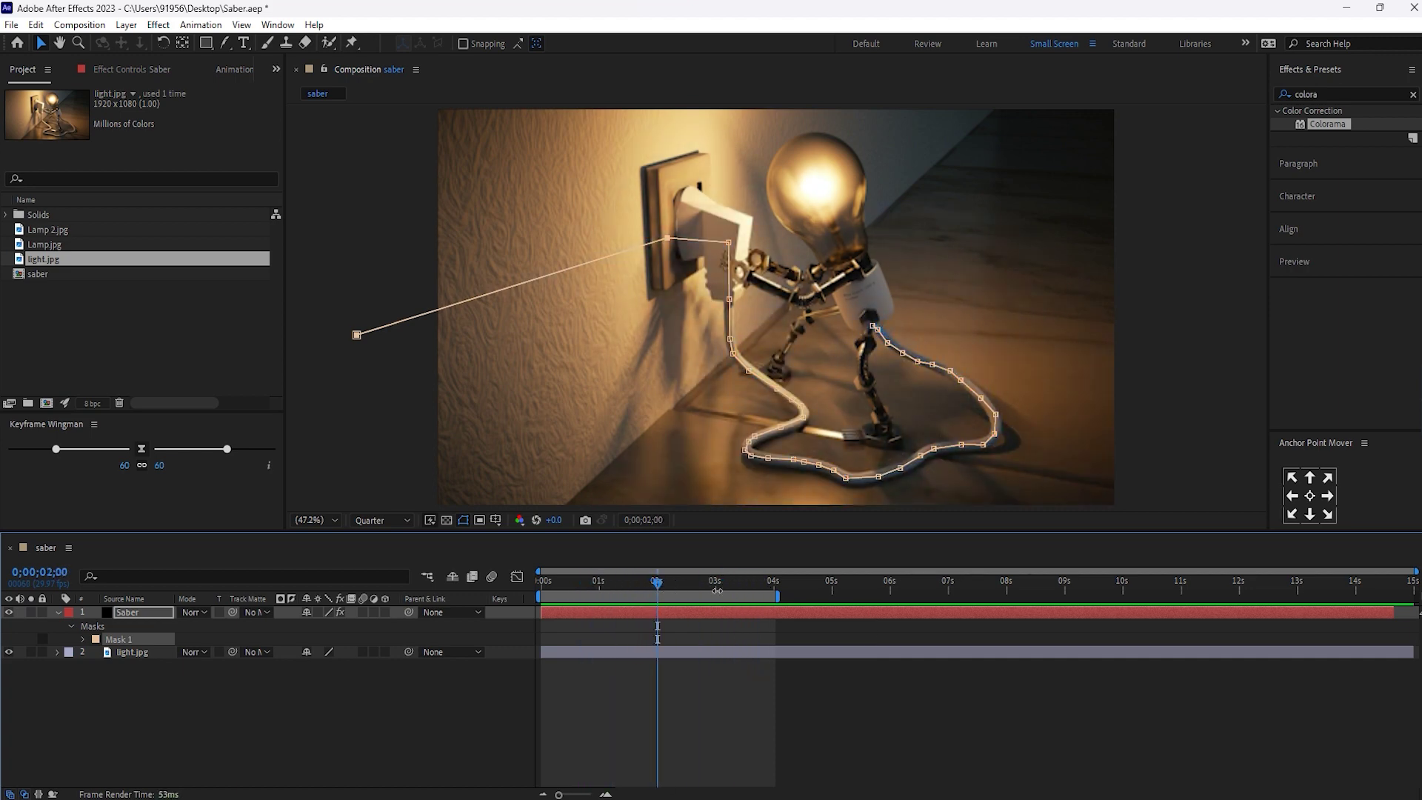
{"action": "left_click_drag", "start_coordinate": [784, 594], "coordinate": [717, 594]}
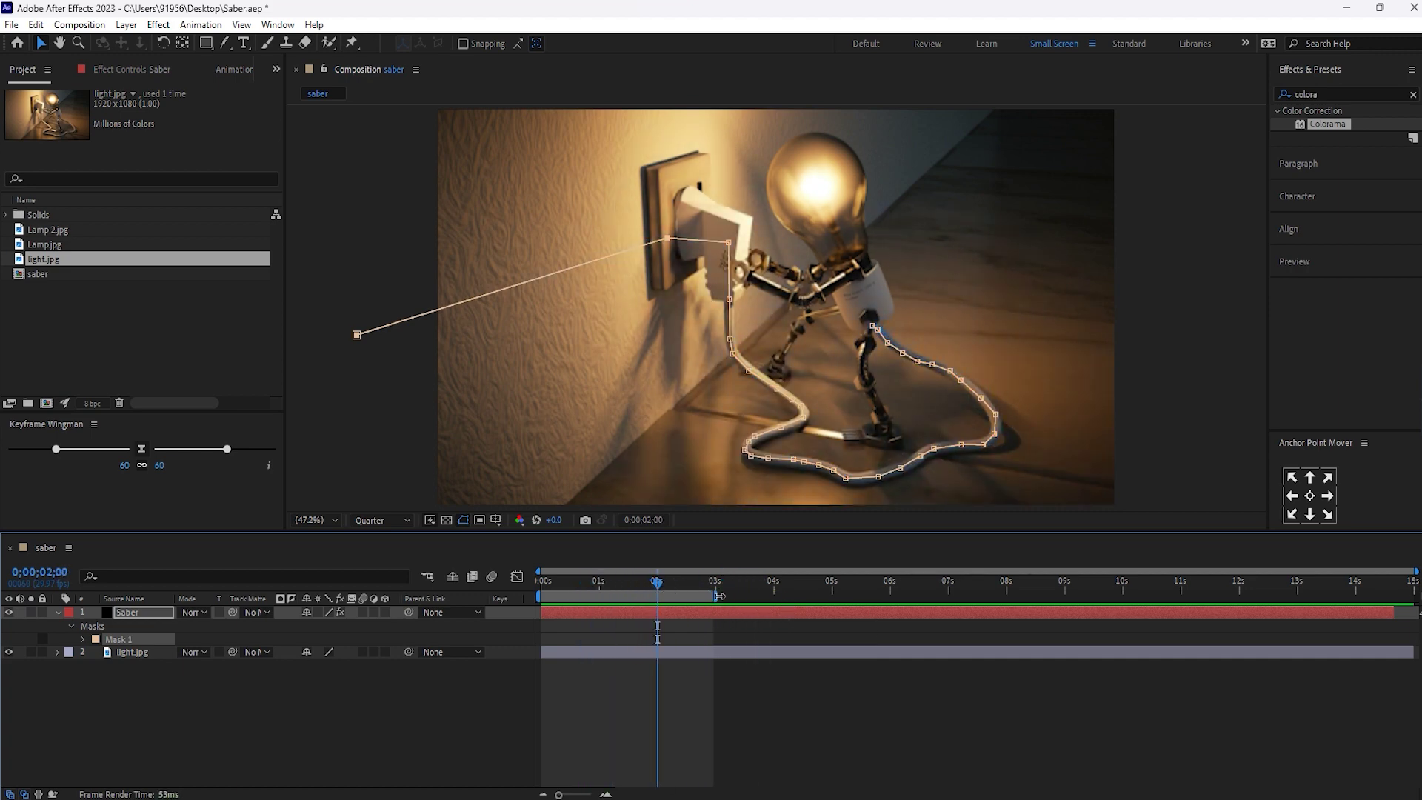
{"action": "key", "text": "space"}
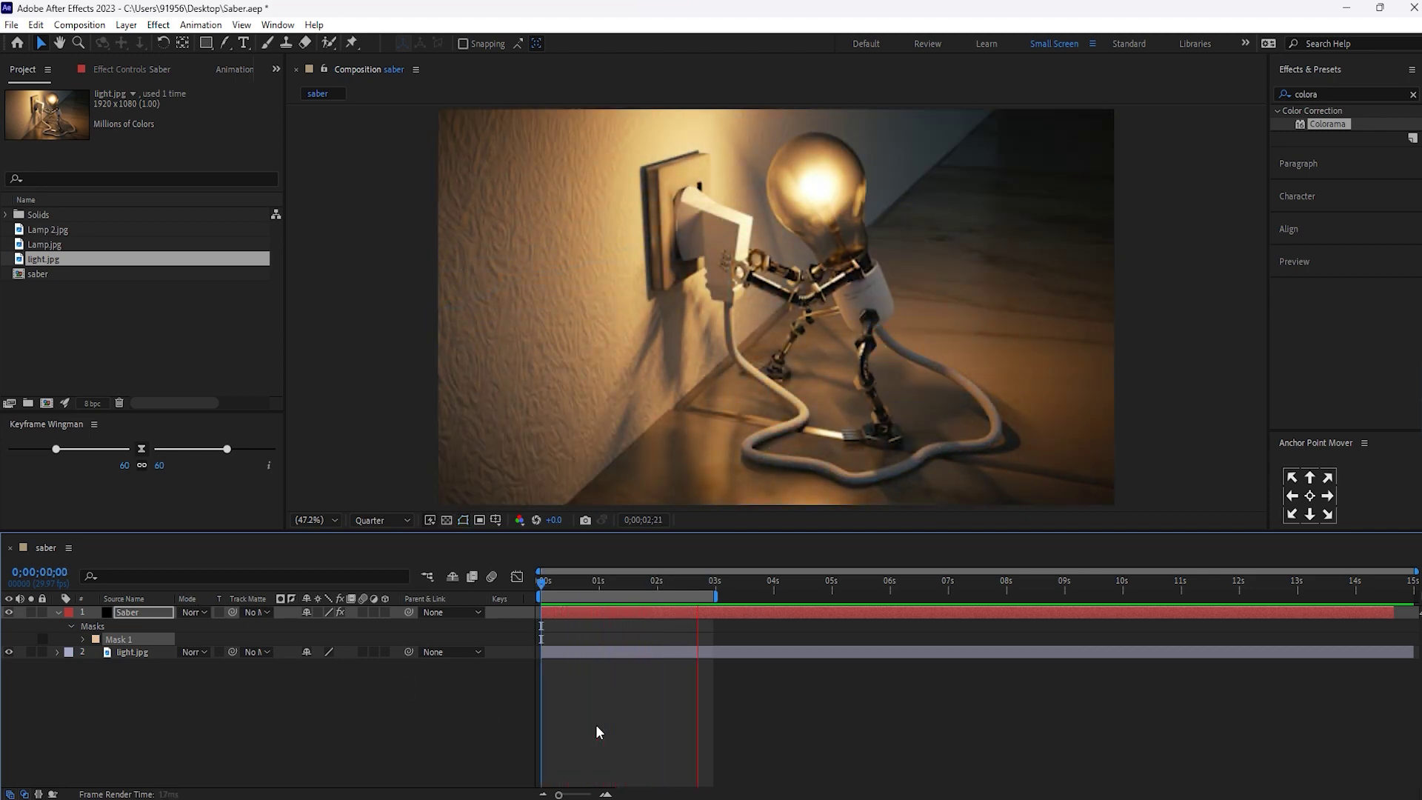
{"action": "key", "text": "g"}
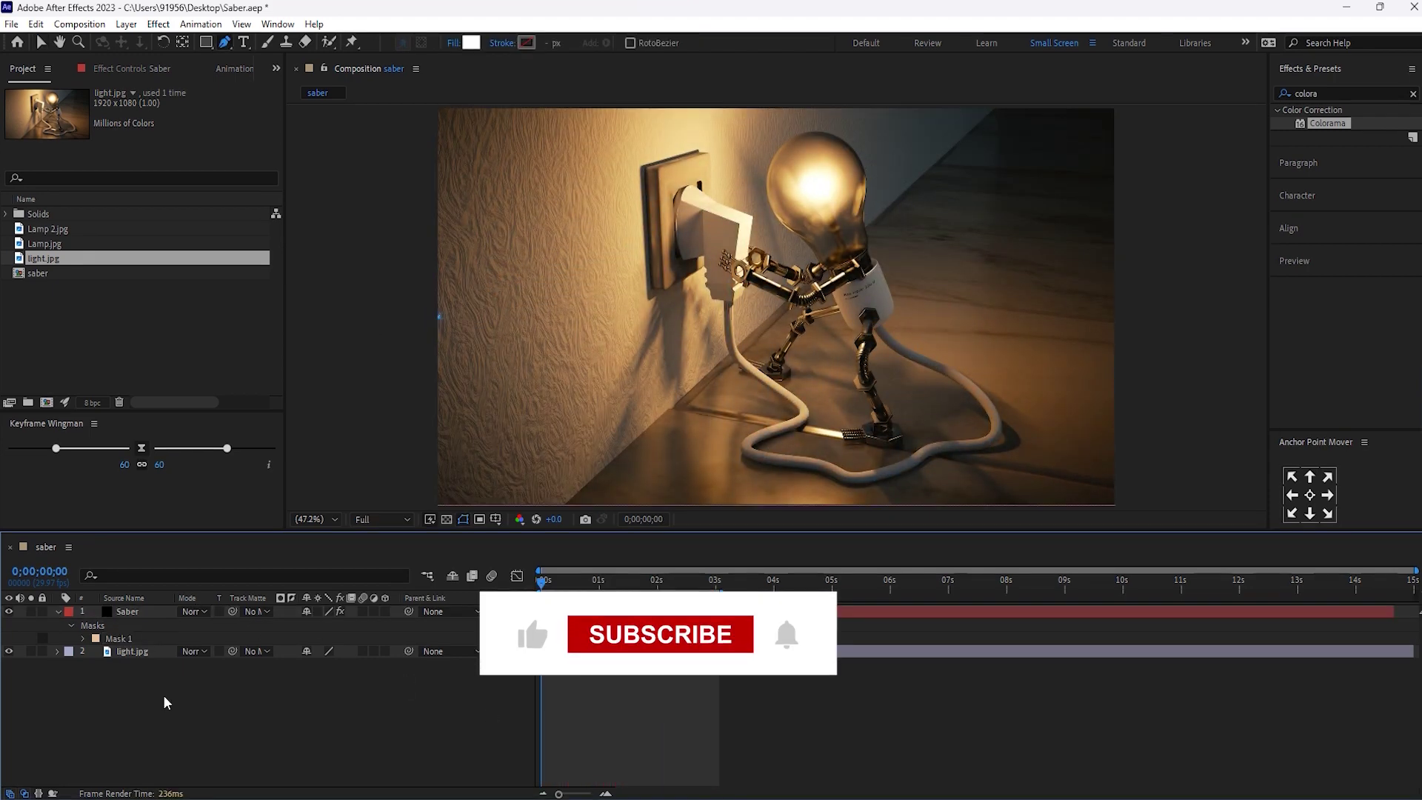
Apply Brightness & Contrast to the light.jpg layer, then extend the work area to the full composition.
{"action": "left_click", "coordinate": [57, 611]}
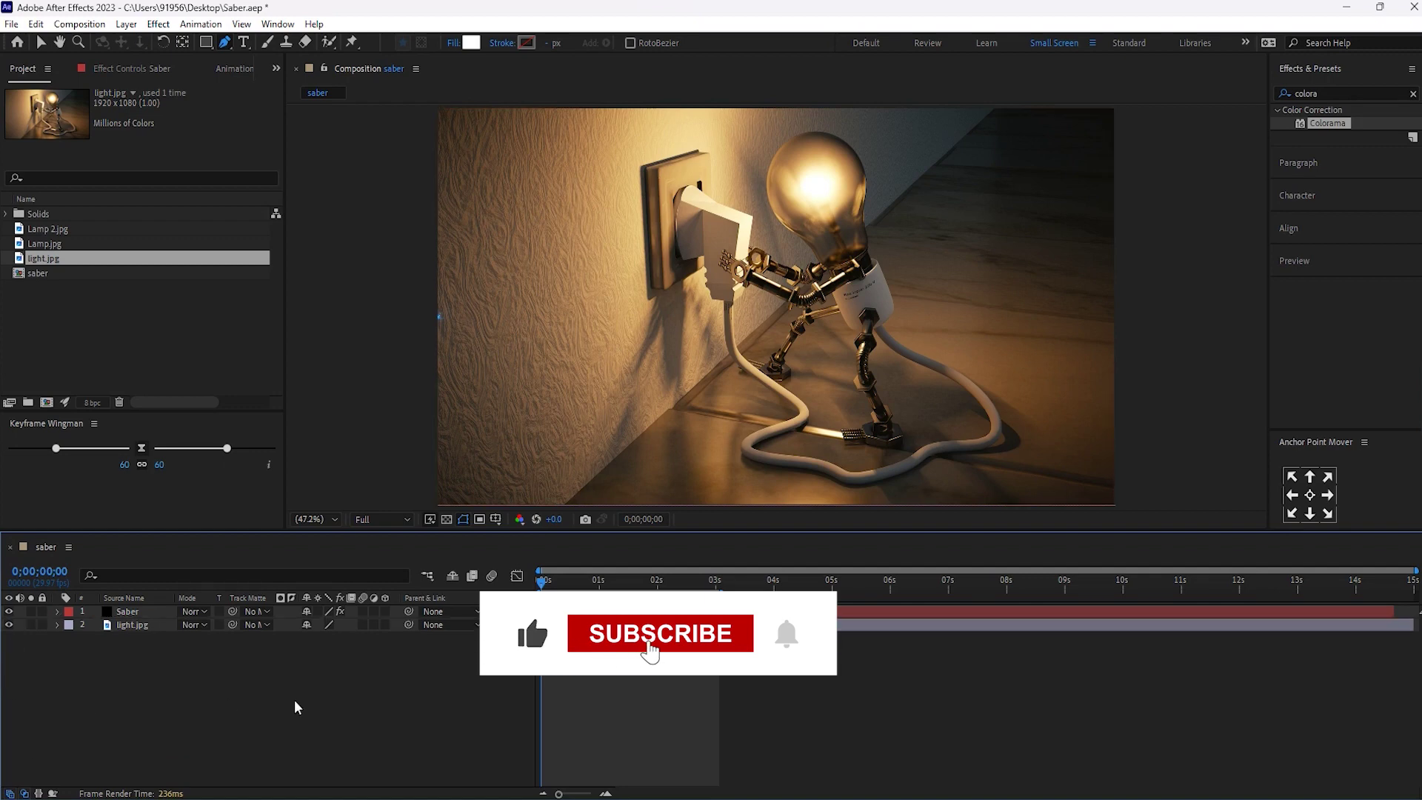
{"action": "left_click", "coordinate": [143, 626]}
{"action": "left_click", "coordinate": [1333, 93]}
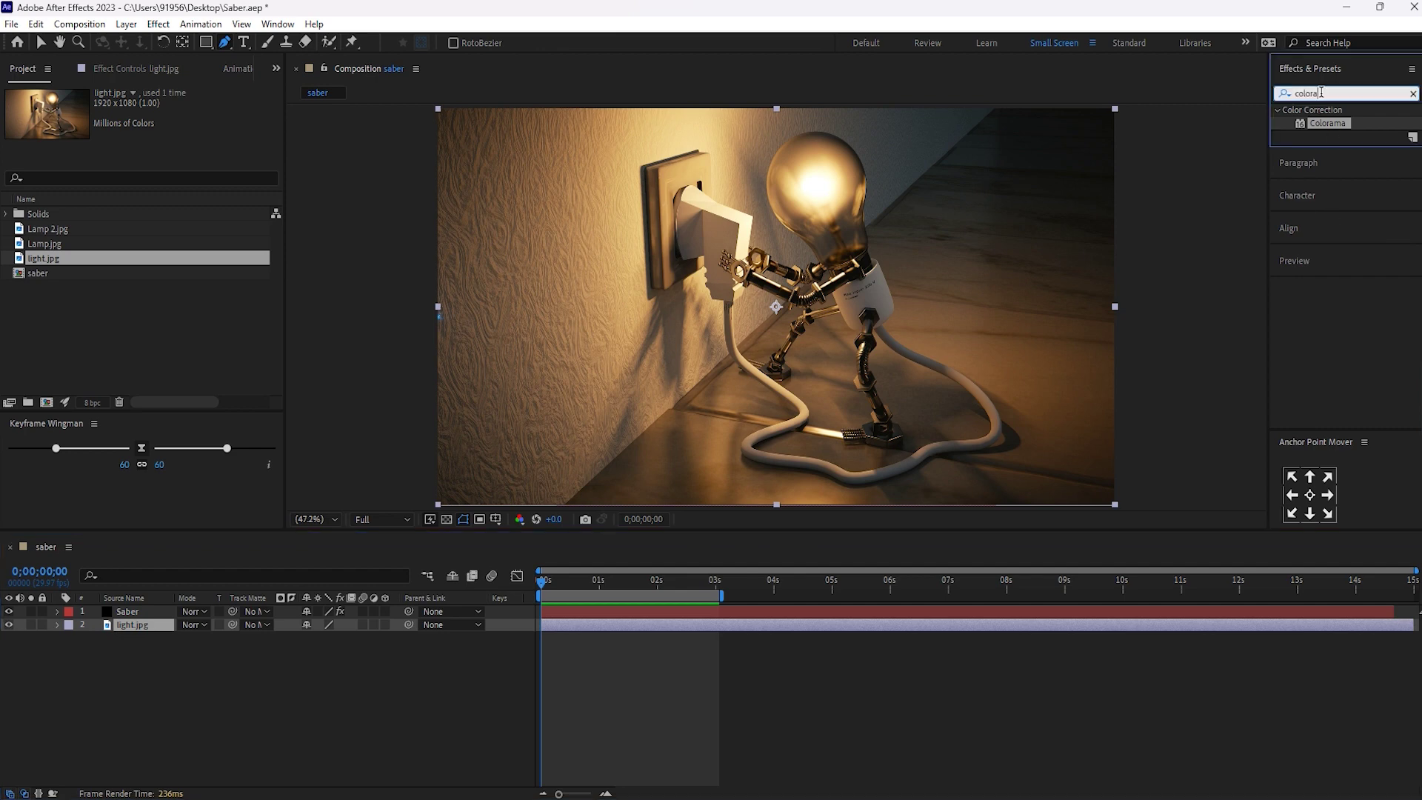
{"action": "type", "text": "right"}
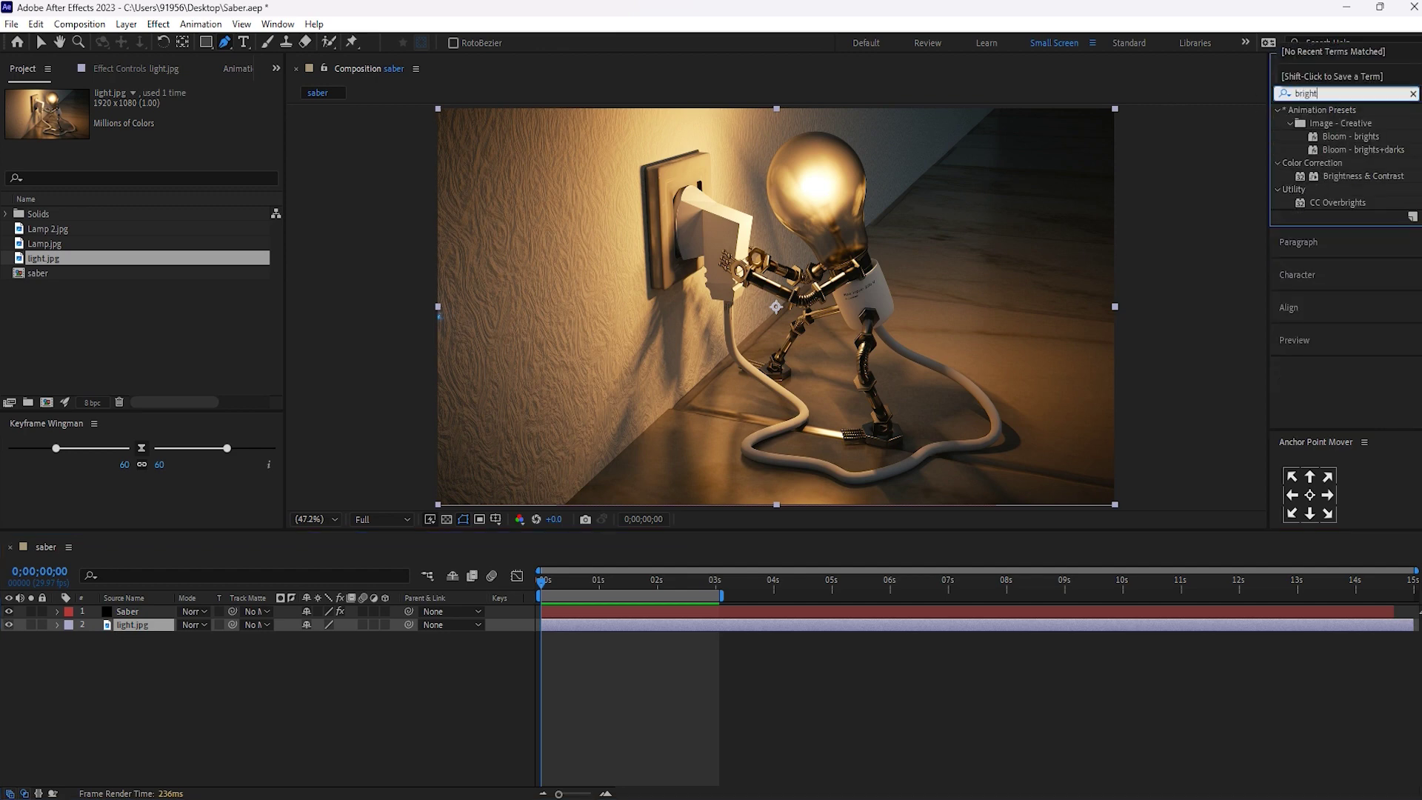
{"action": "left_click_drag", "start_coordinate": [1340, 173], "coordinate": [146, 628]}
{"action": "key", "text": "v"}
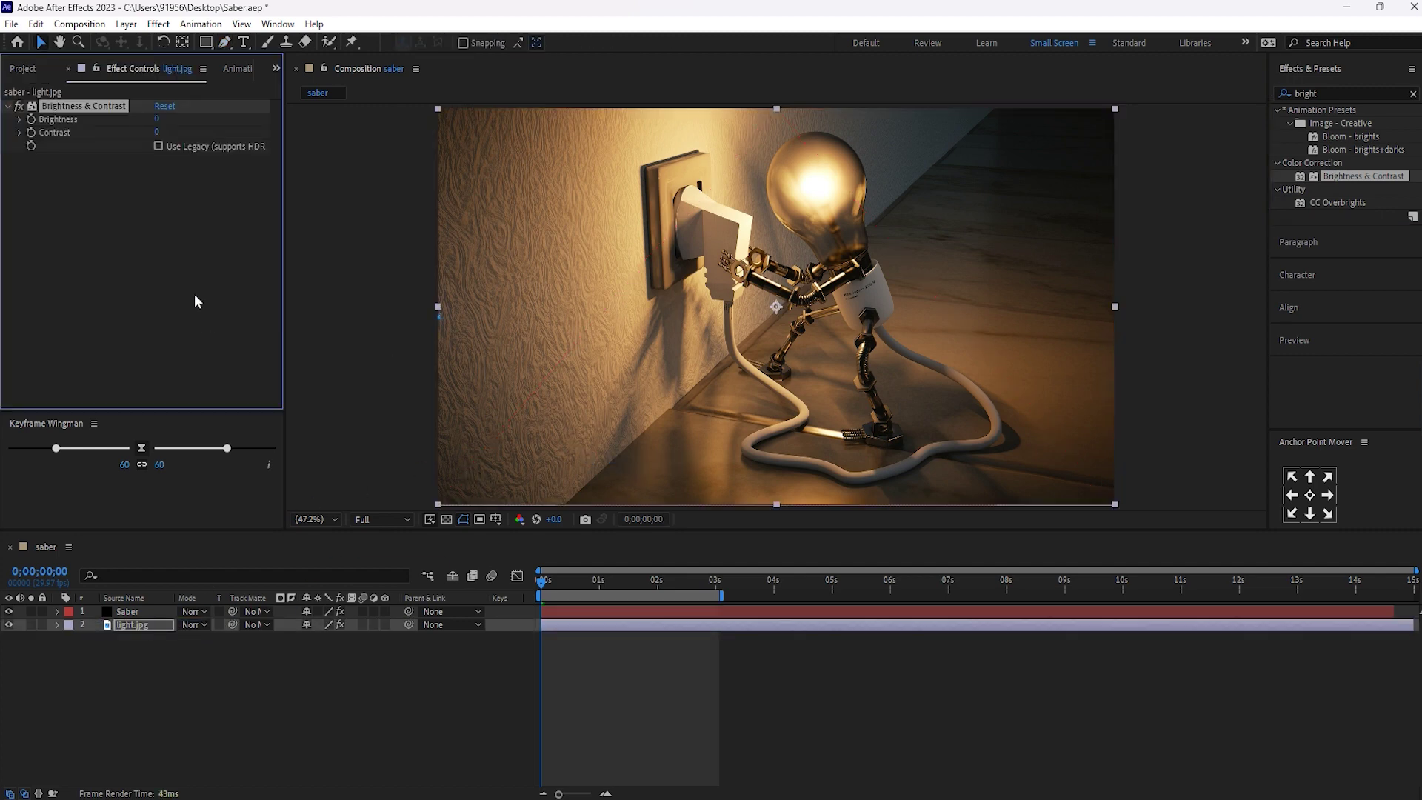
{"action": "left_click_drag", "start_coordinate": [725, 594], "coordinate": [1415, 595]}
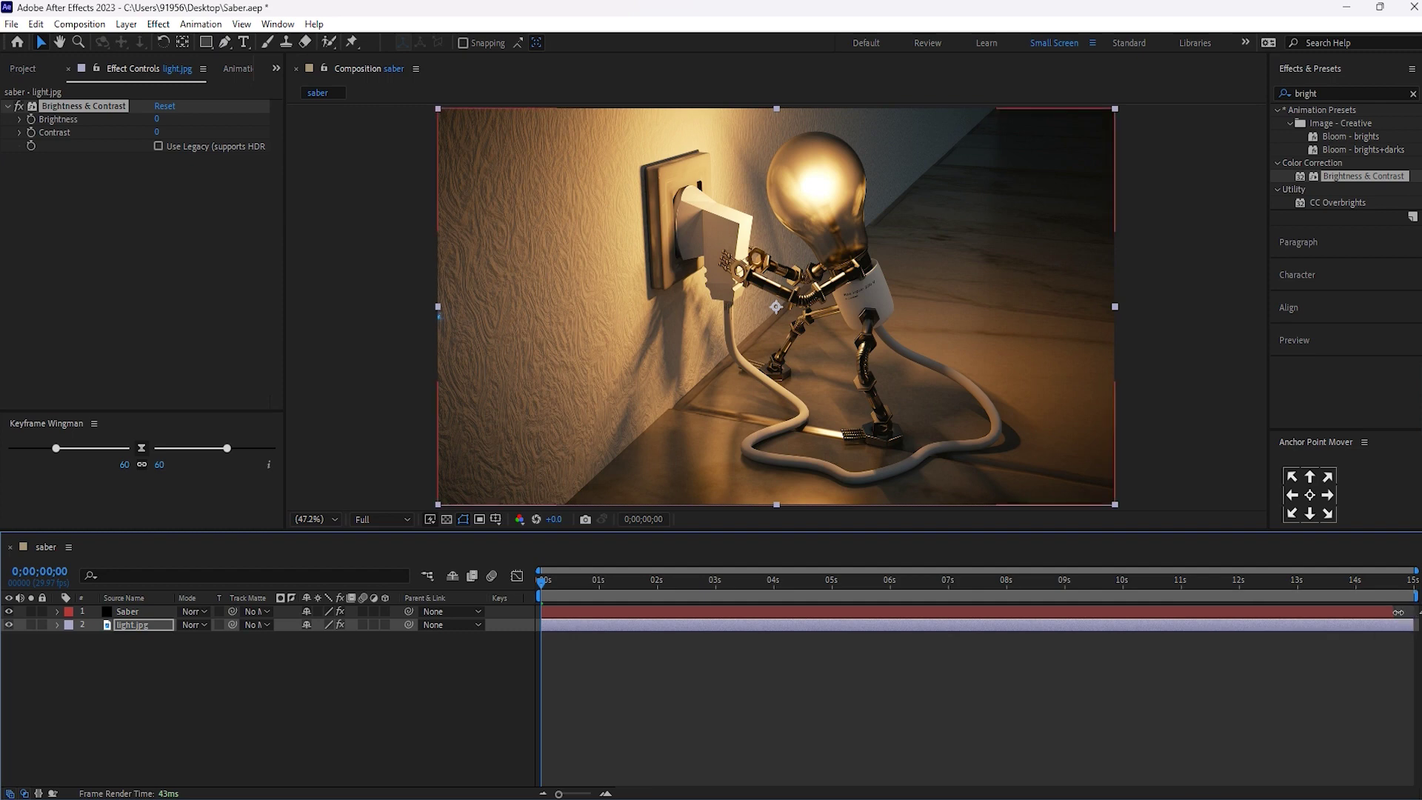
Split the light.jpg layer at the frame where the glow reaches the lamp.
{"action": "left_click", "coordinate": [1411, 611]}
{"action": "left_click", "coordinate": [984, 625]}
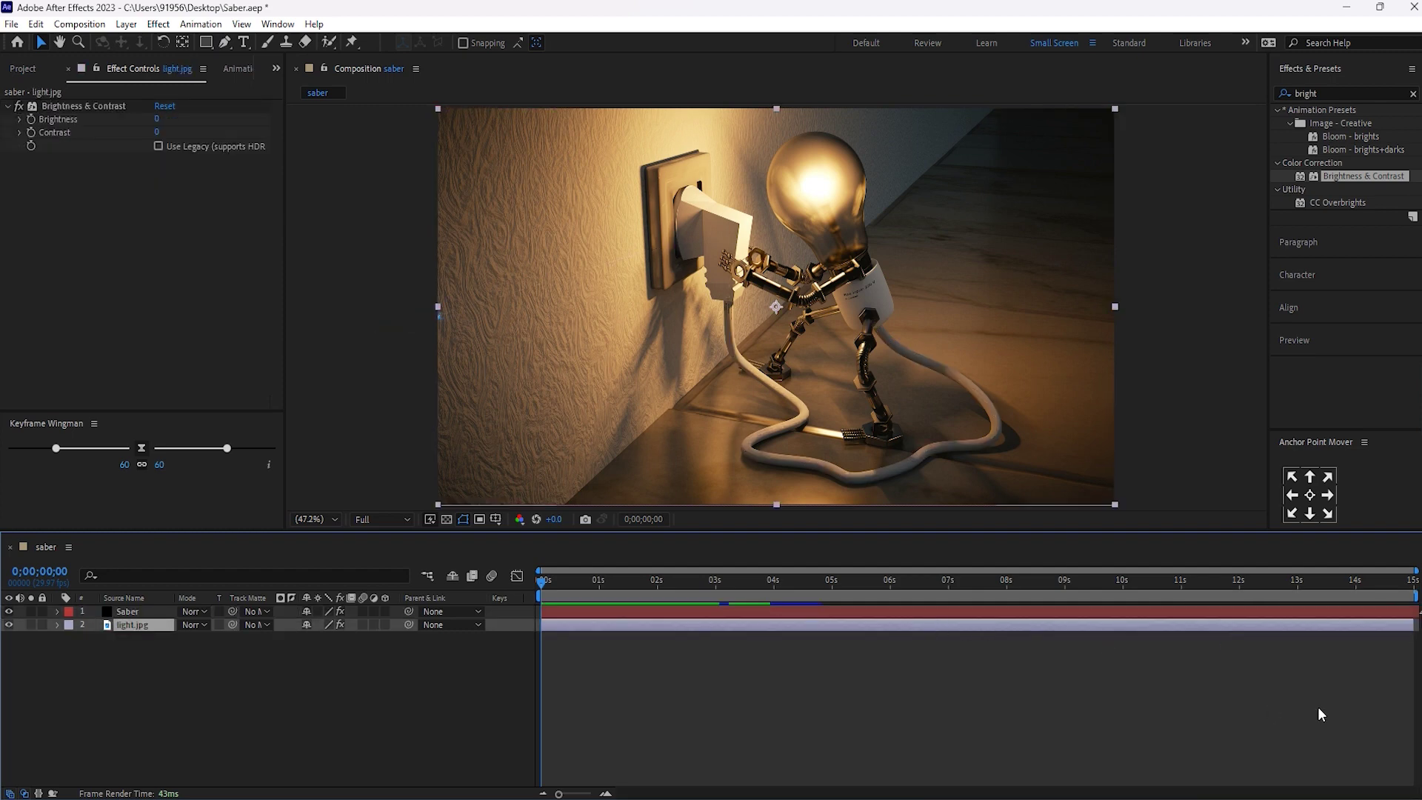
{"action": "left_click_drag", "start_coordinate": [561, 579], "coordinate": [647, 590]}
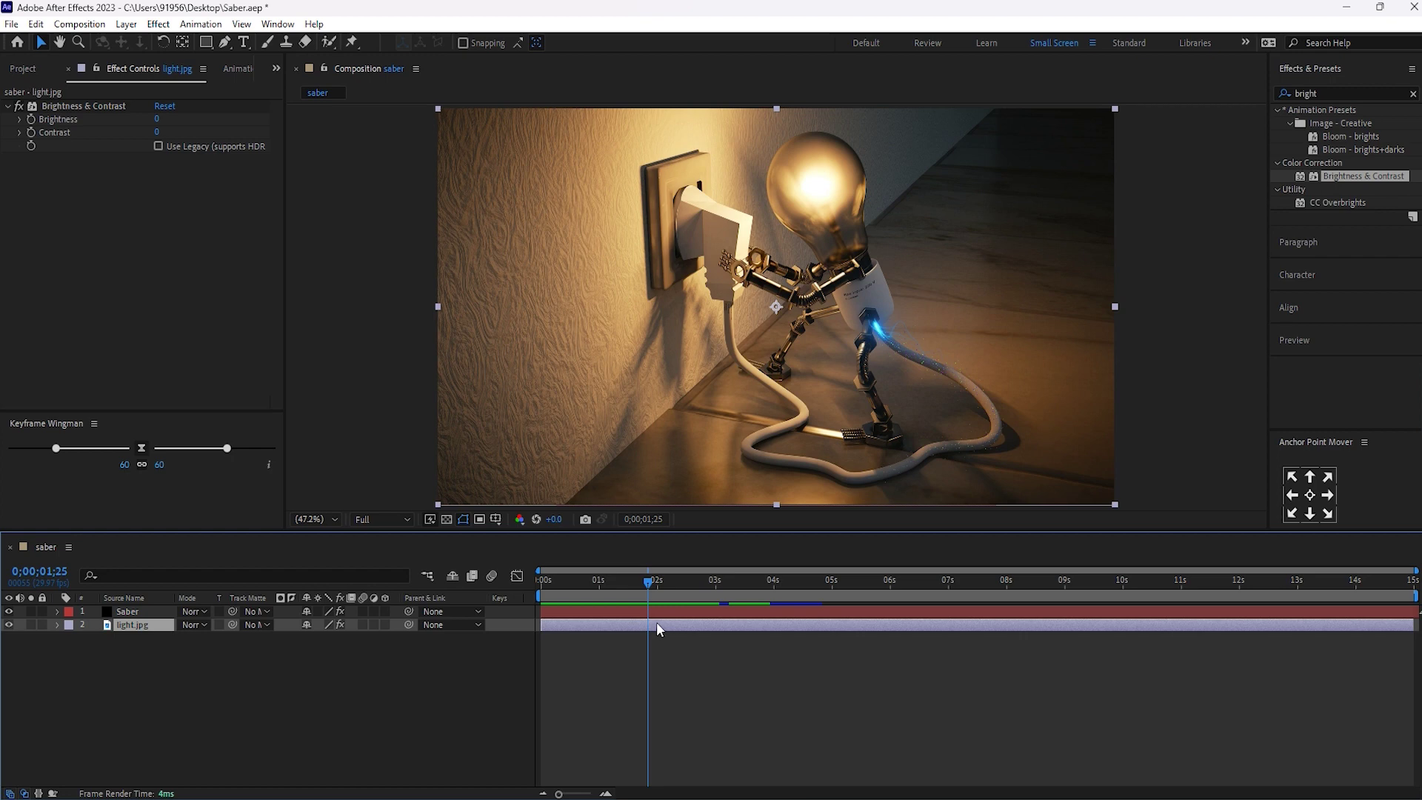
{"action": "key", "text": "ctrl+shift+d"}
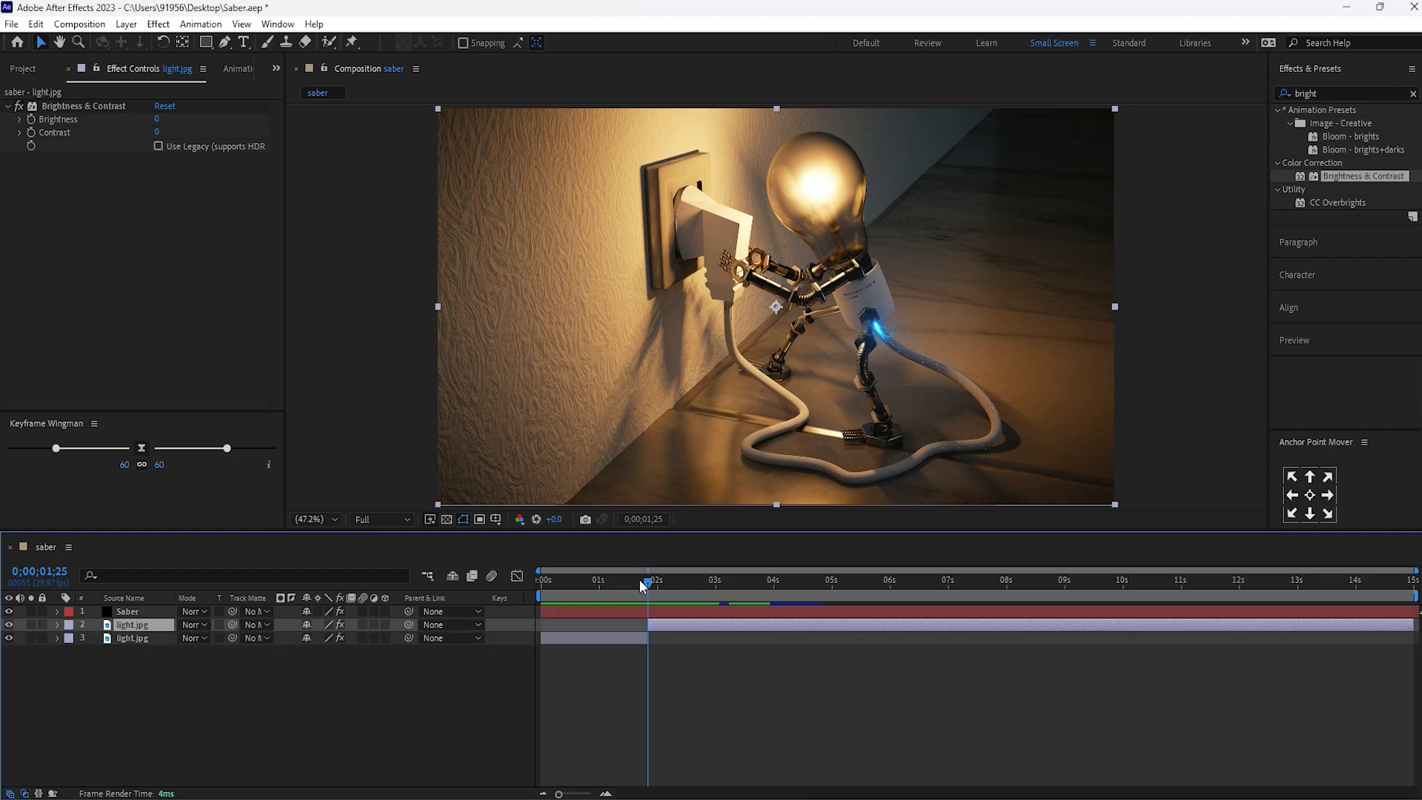
Zoom the timeline in to frame level and split light.jpg again one frame later.
{"action": "key", "text": "equal"}
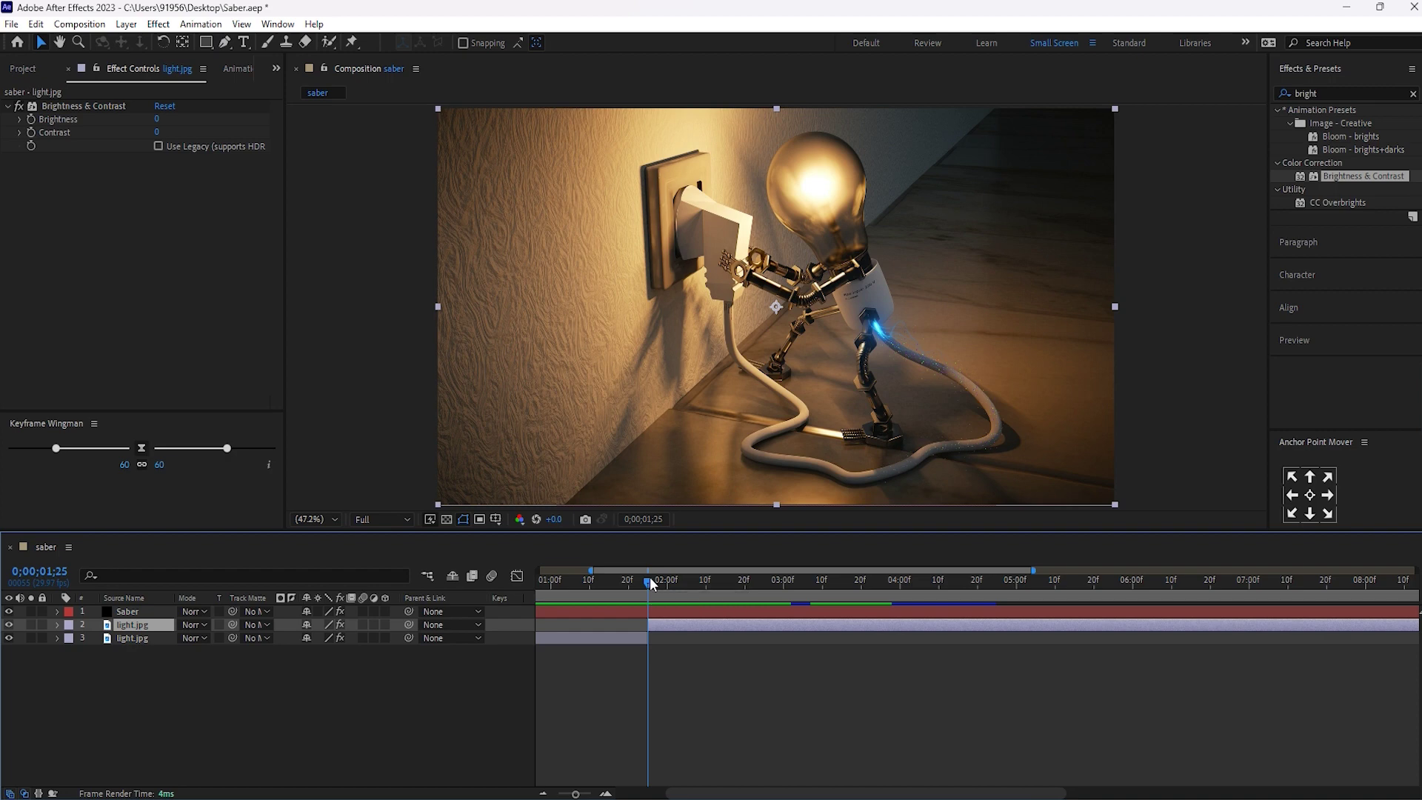
{"action": "left_click_drag", "start_coordinate": [651, 585], "coordinate": [661, 585]}
{"action": "key", "text": "equal"}
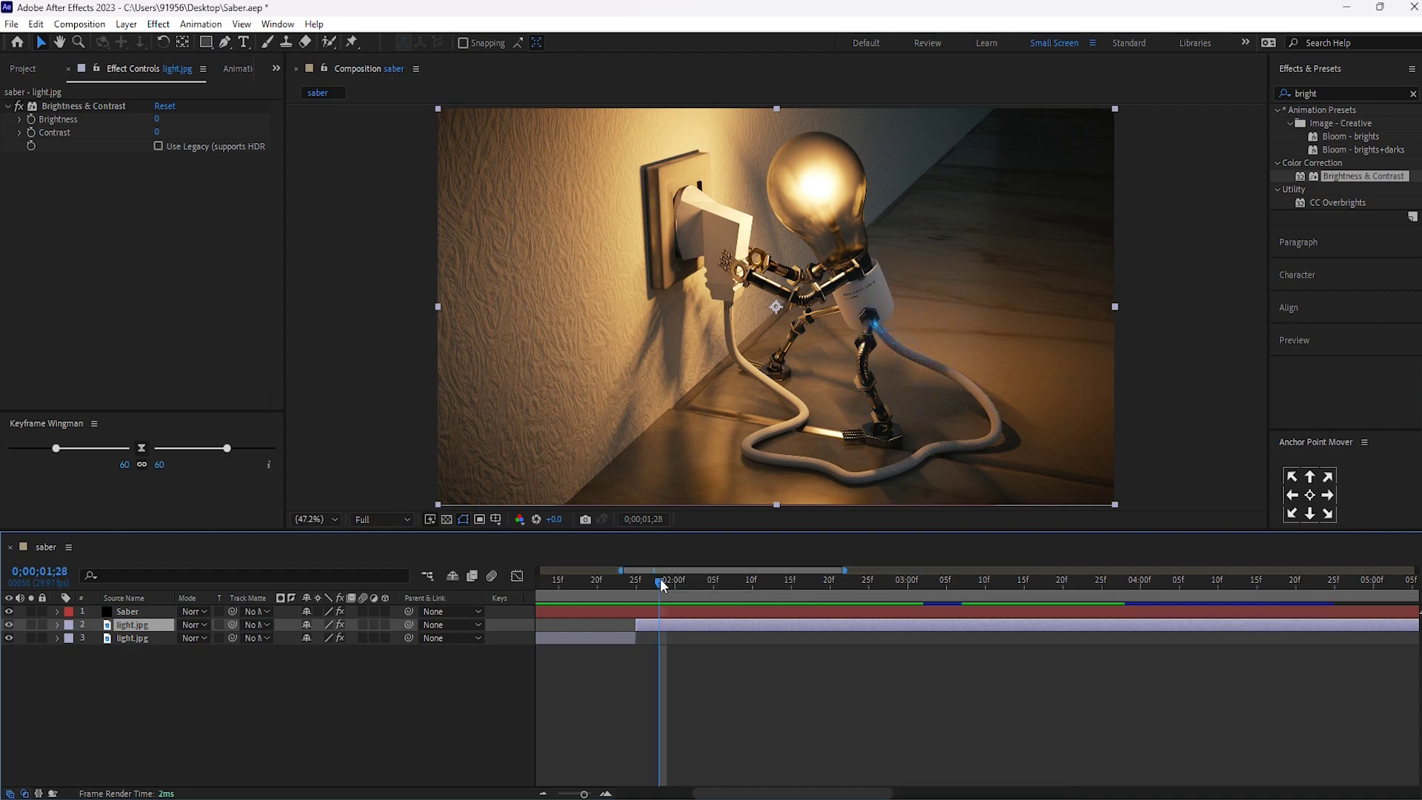
{"action": "mouse_move", "coordinate": [662, 585]}
{"action": "left_mouse_down"}
{"action": "mouse_move", "coordinate": [639, 582]}
{"action": "mouse_move", "coordinate": [652, 584]}
{"action": "left_mouse_up"}
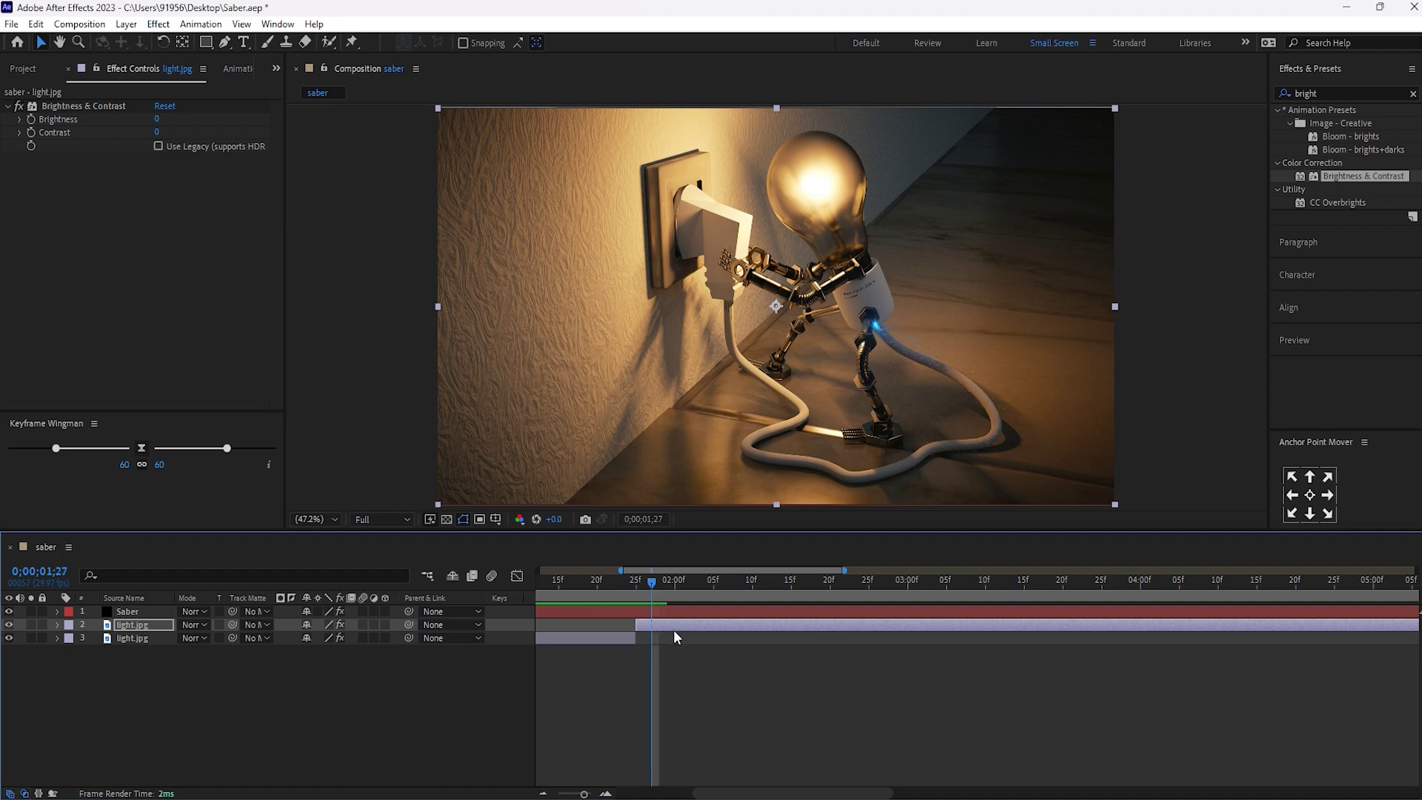
{"action": "key", "text": "equal"}
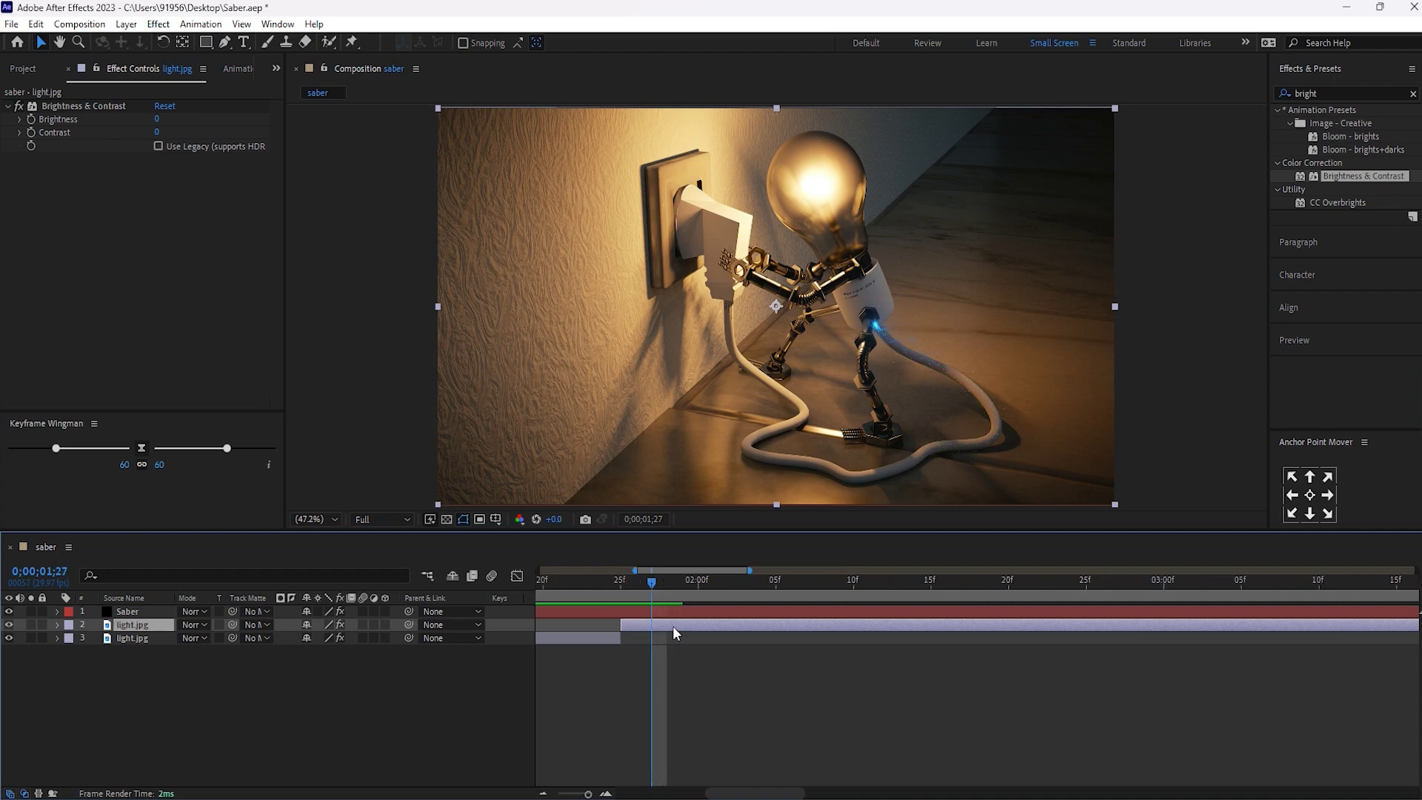
{"action": "key", "text": "ctrl+shift+d"}
Split light.jpg at three more successive frames, then select the layer 6 piece.
{"action": "left_click_drag", "start_coordinate": [655, 585], "coordinate": [677, 580]}
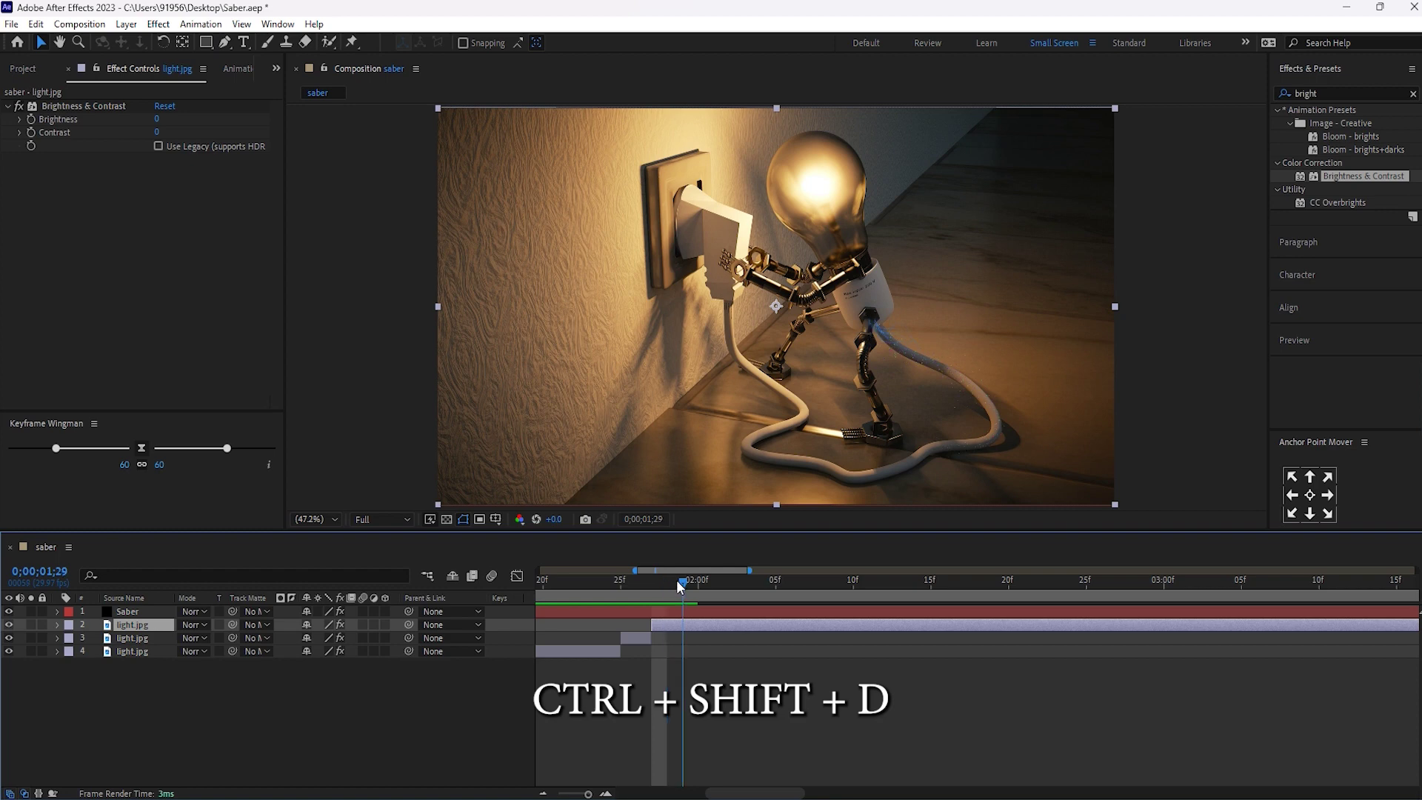
{"action": "key", "text": "ctrl+shift+d"}
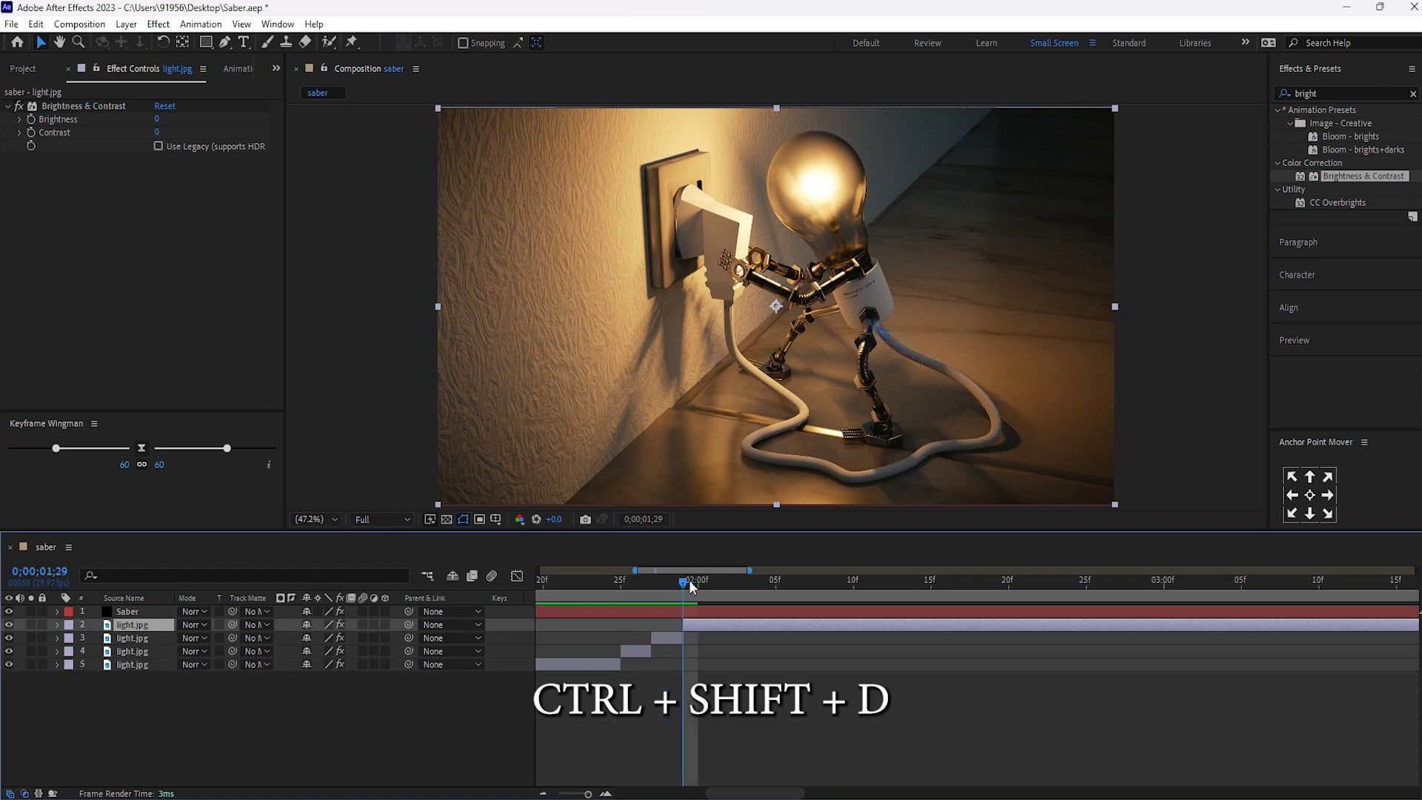
{"action": "left_click_drag", "start_coordinate": [688, 580], "coordinate": [709, 580]}
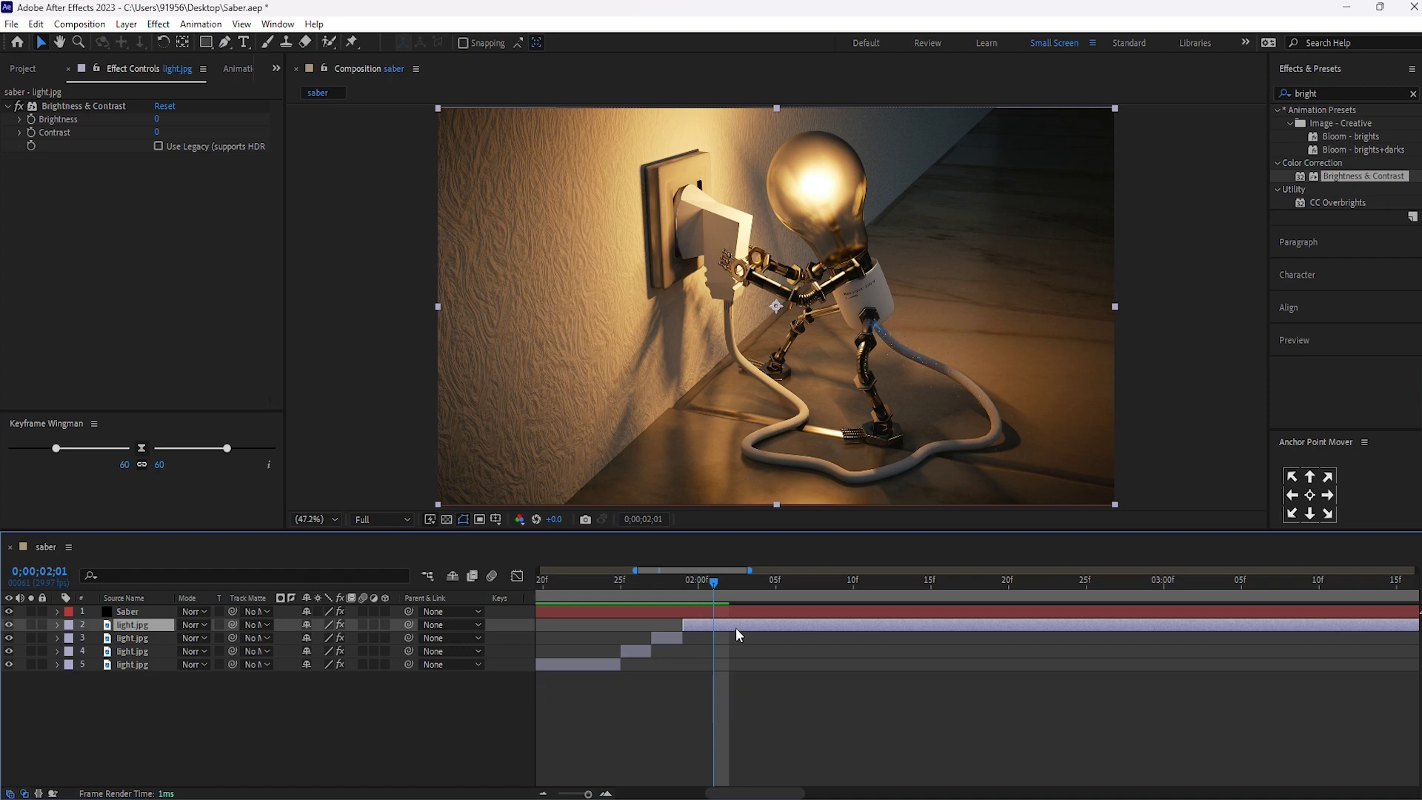
{"action": "key", "text": "ctrl+shift+d"}
{"action": "left_click_drag", "start_coordinate": [715, 584], "coordinate": [745, 604]}
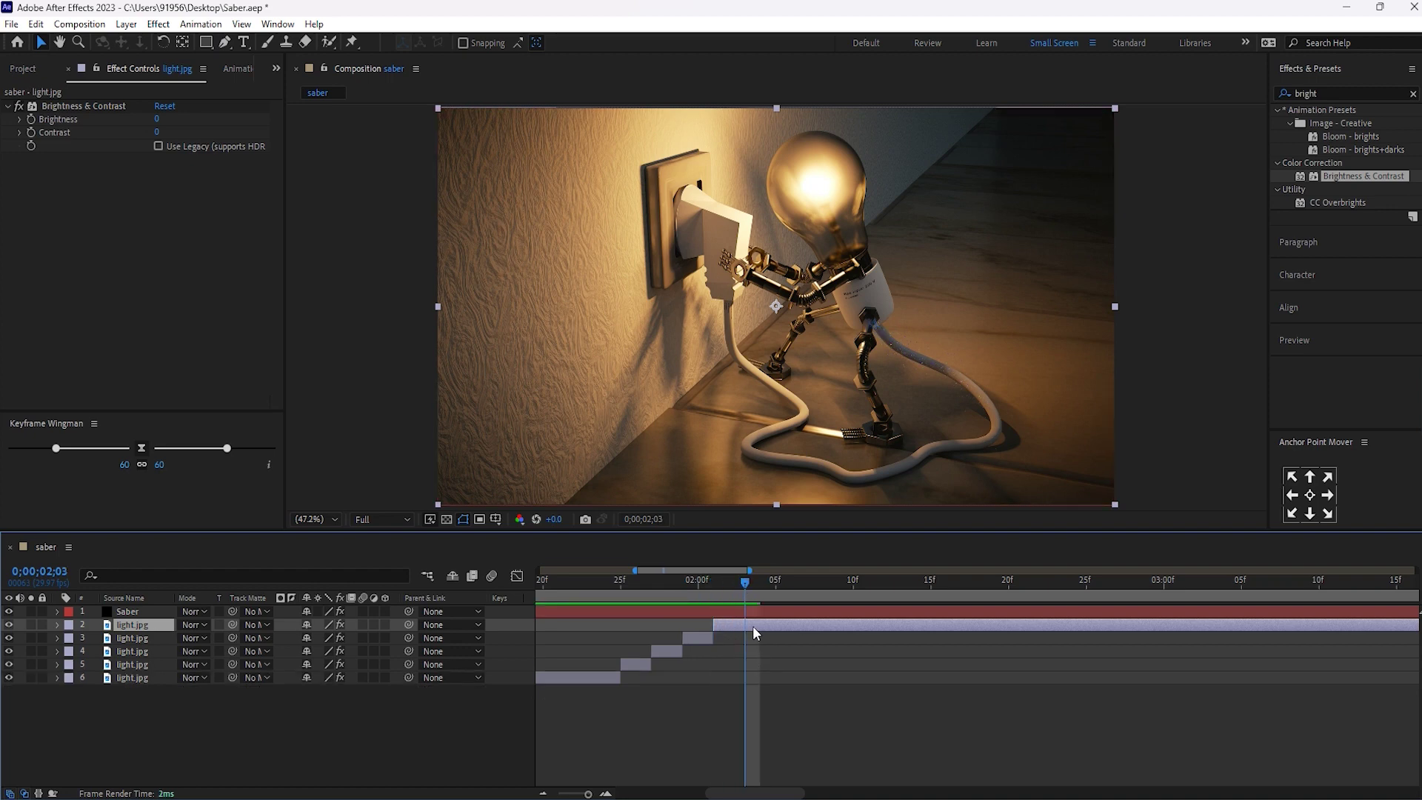
{"action": "key", "text": "ctrl+shift+d"}
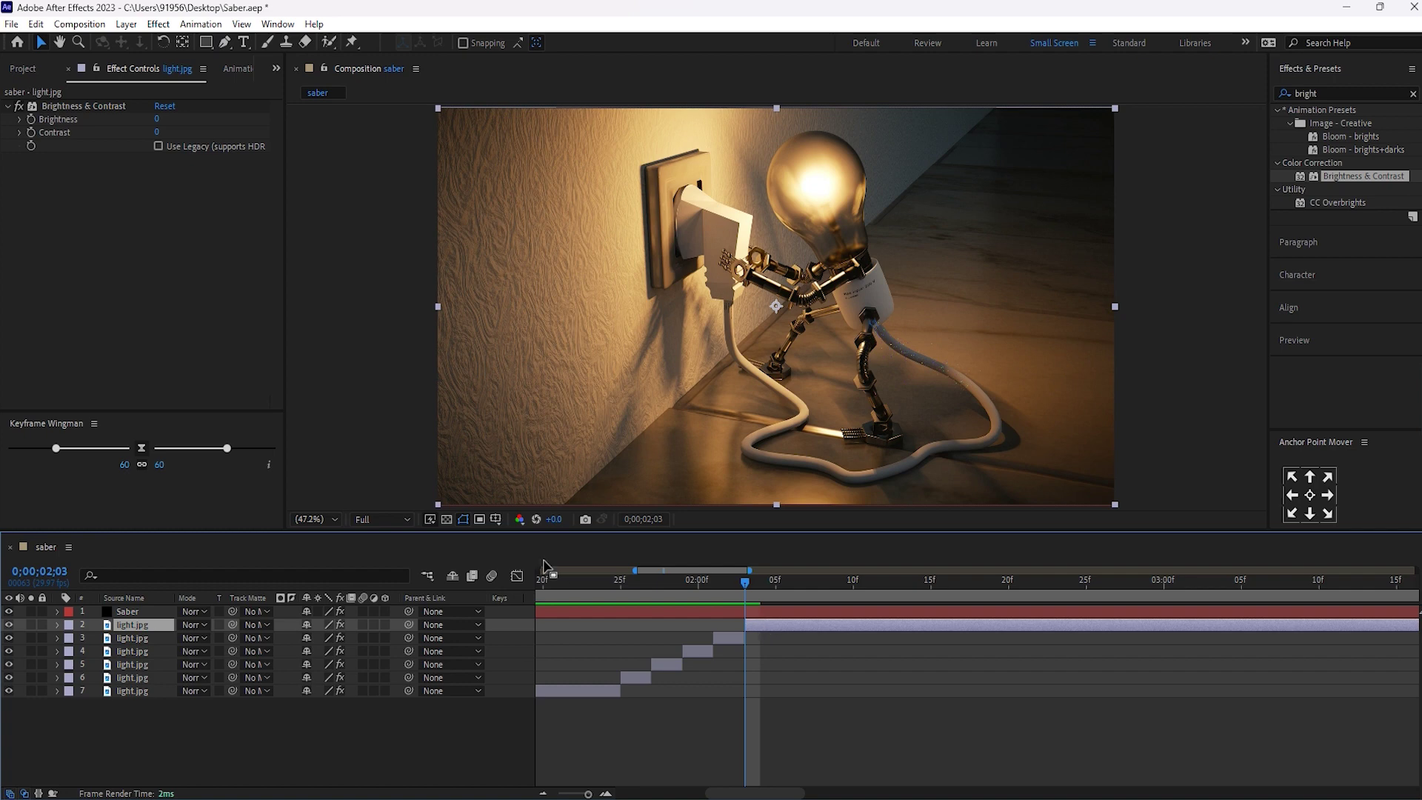
{"action": "mouse_move", "coordinate": [616, 579]}
{"action": "left_mouse_down"}
{"action": "mouse_move", "coordinate": [590, 580]}
{"action": "mouse_move", "coordinate": [633, 585]}
{"action": "left_mouse_up"}
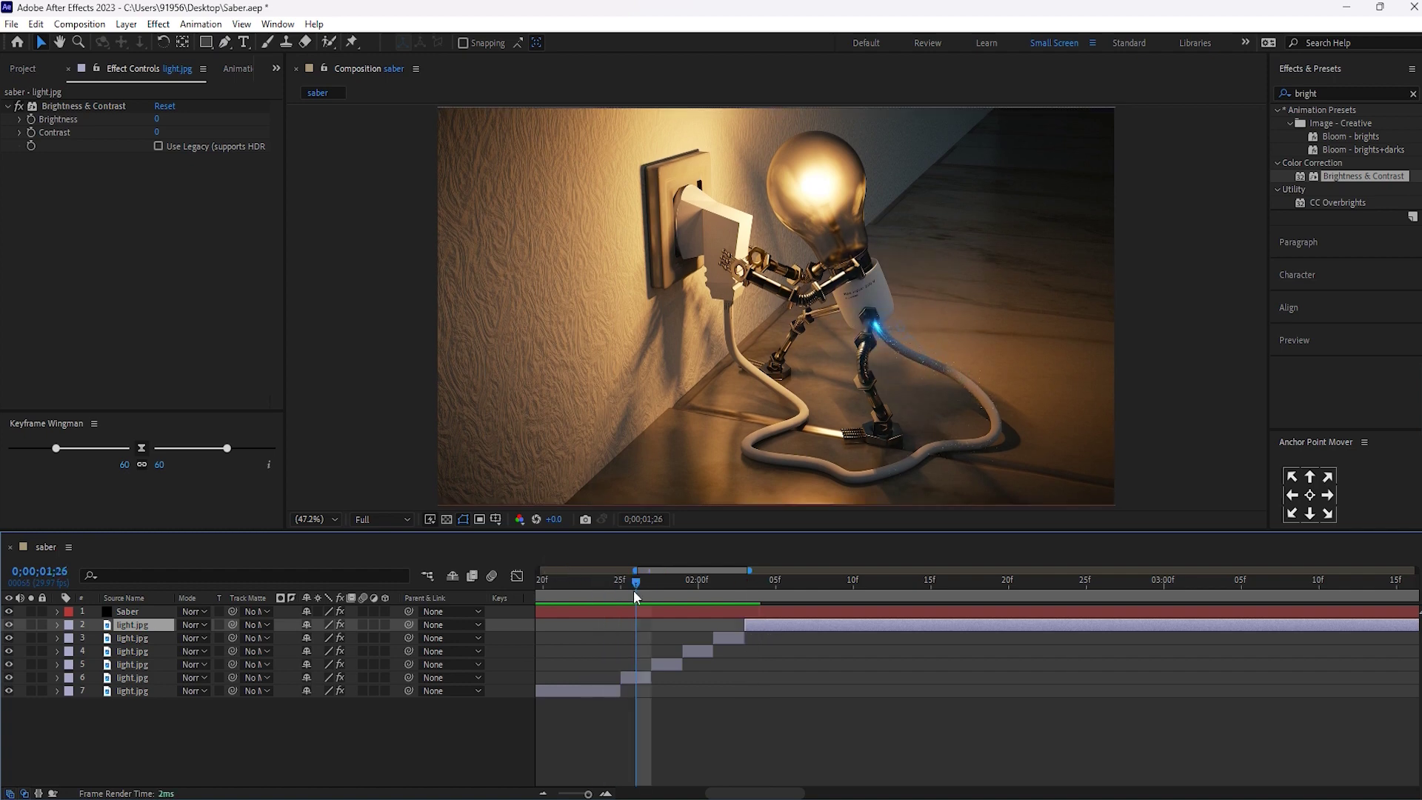
{"action": "left_click", "coordinate": [633, 677]}
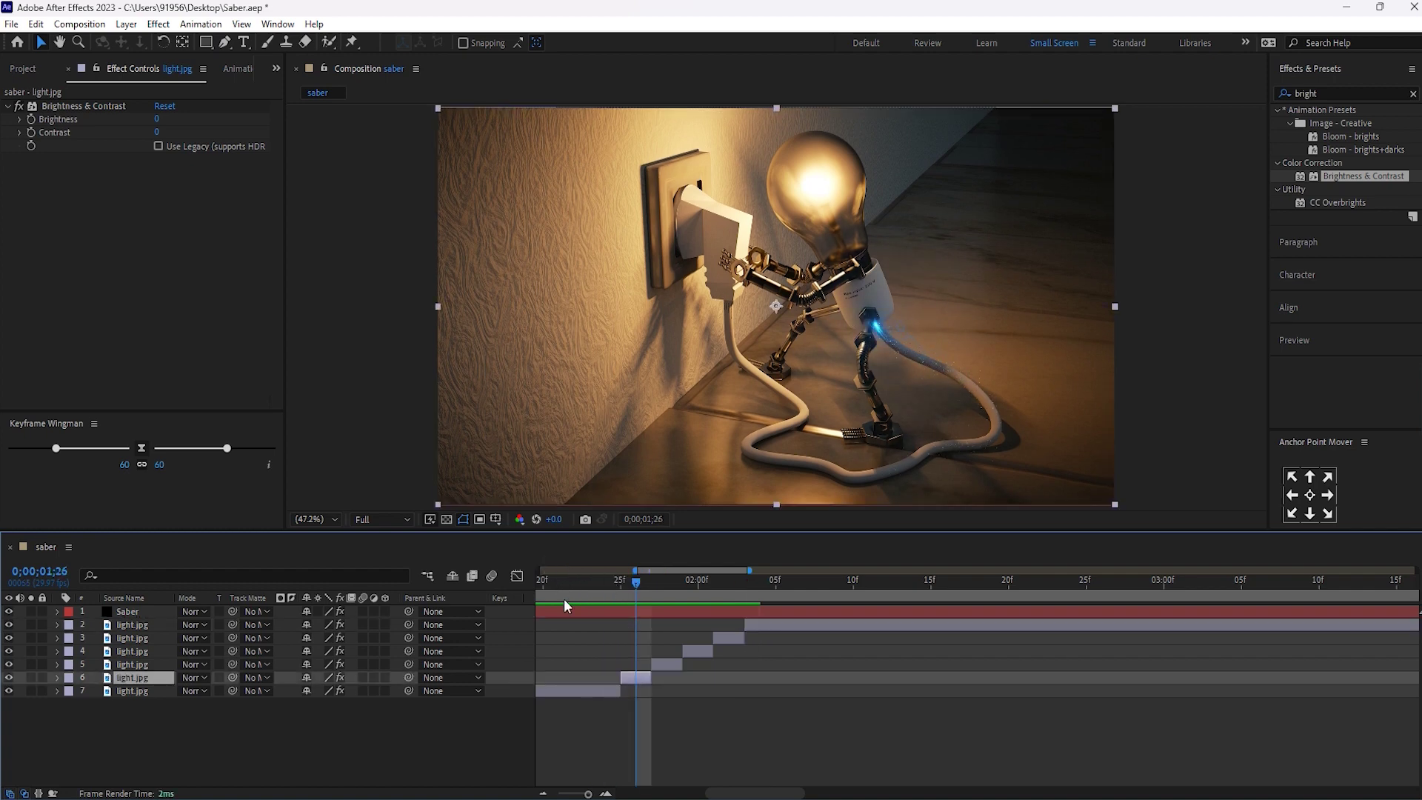
At 0;00;01;21, darken the layer 7 piece with contrast -100 and lower brightness.
{"action": "left_click", "coordinate": [570, 577]}
{"action": "left_click", "coordinate": [566, 694]}
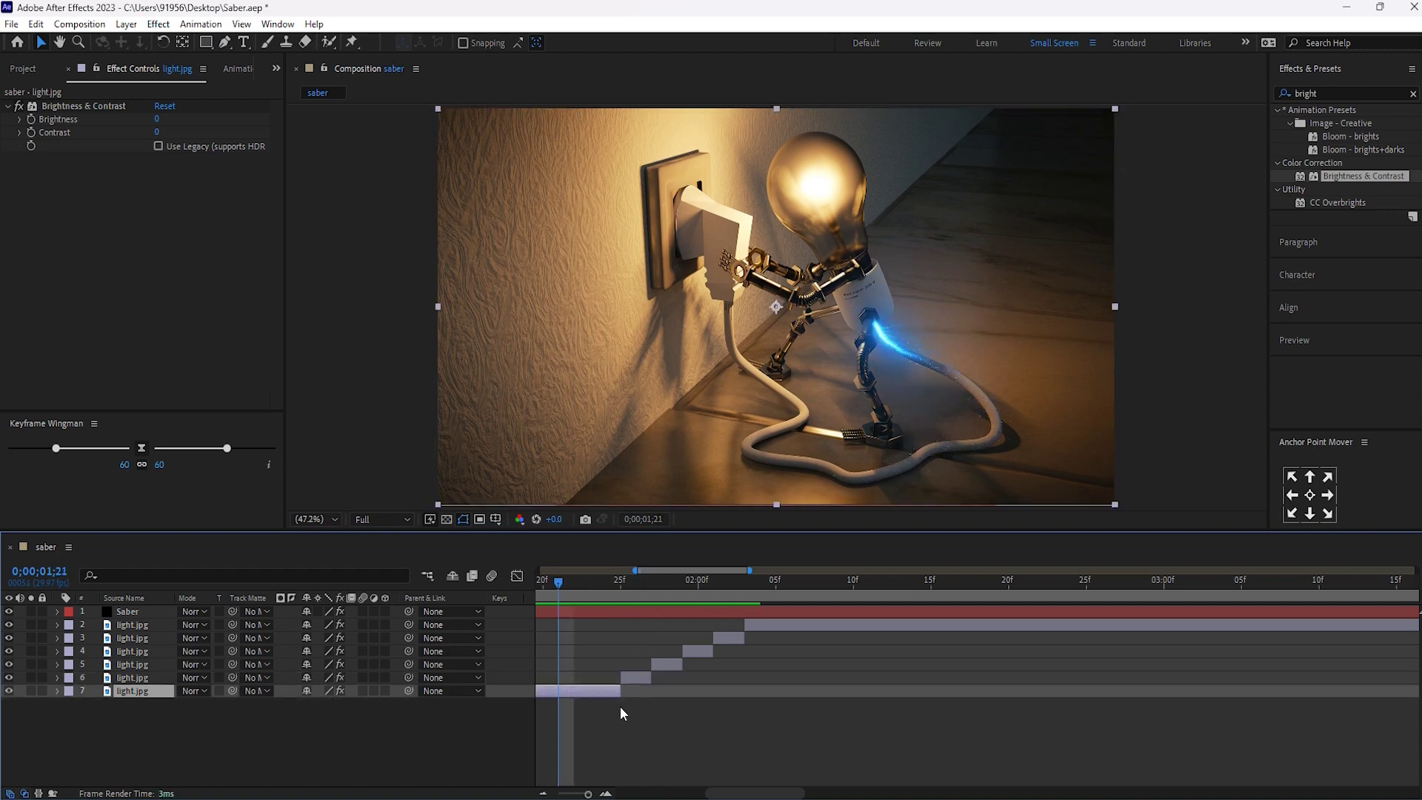
{"action": "left_click_drag", "start_coordinate": [158, 132], "coordinate": [51, 119]}
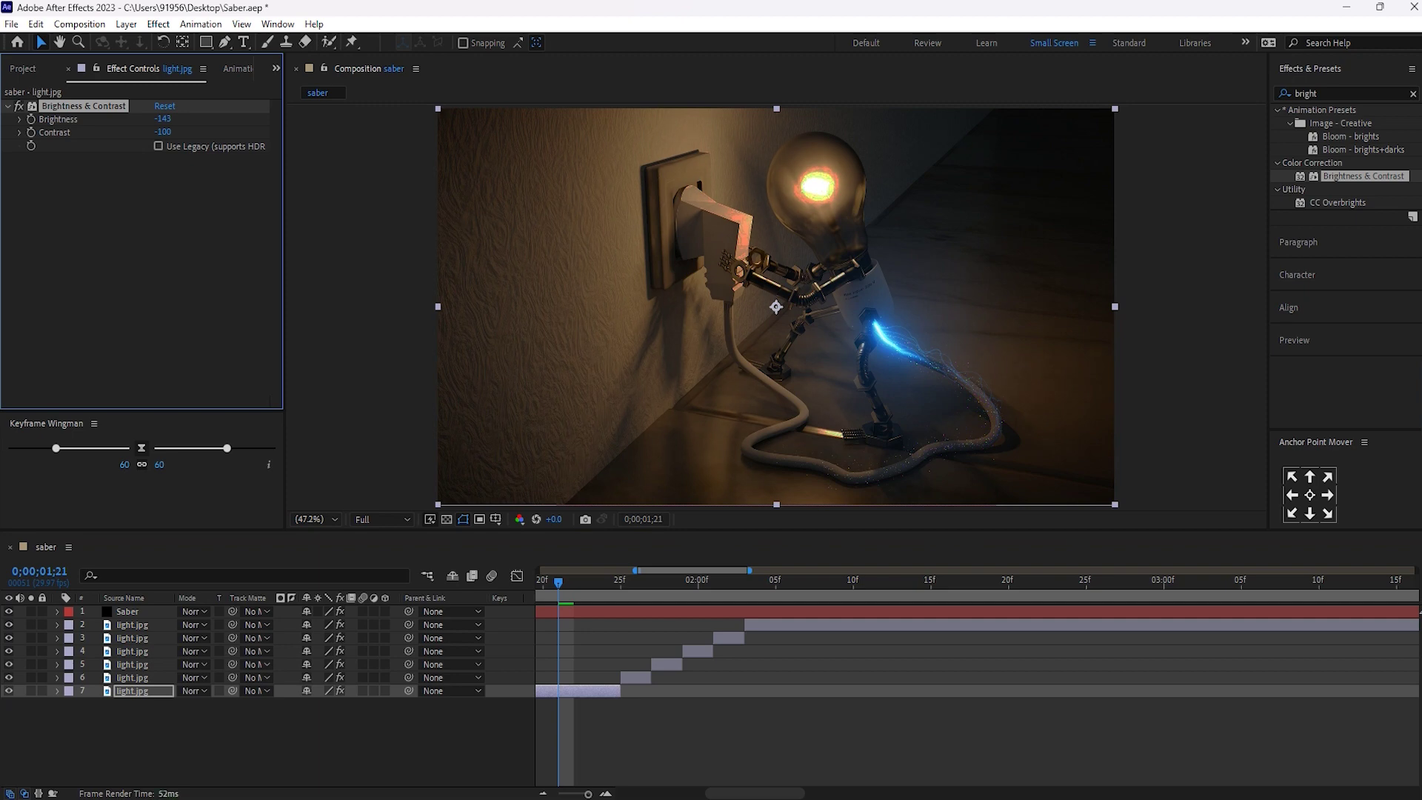
{"action": "left_click_drag", "start_coordinate": [160, 119], "coordinate": [156, 119]}
{"action": "key", "text": "space"}
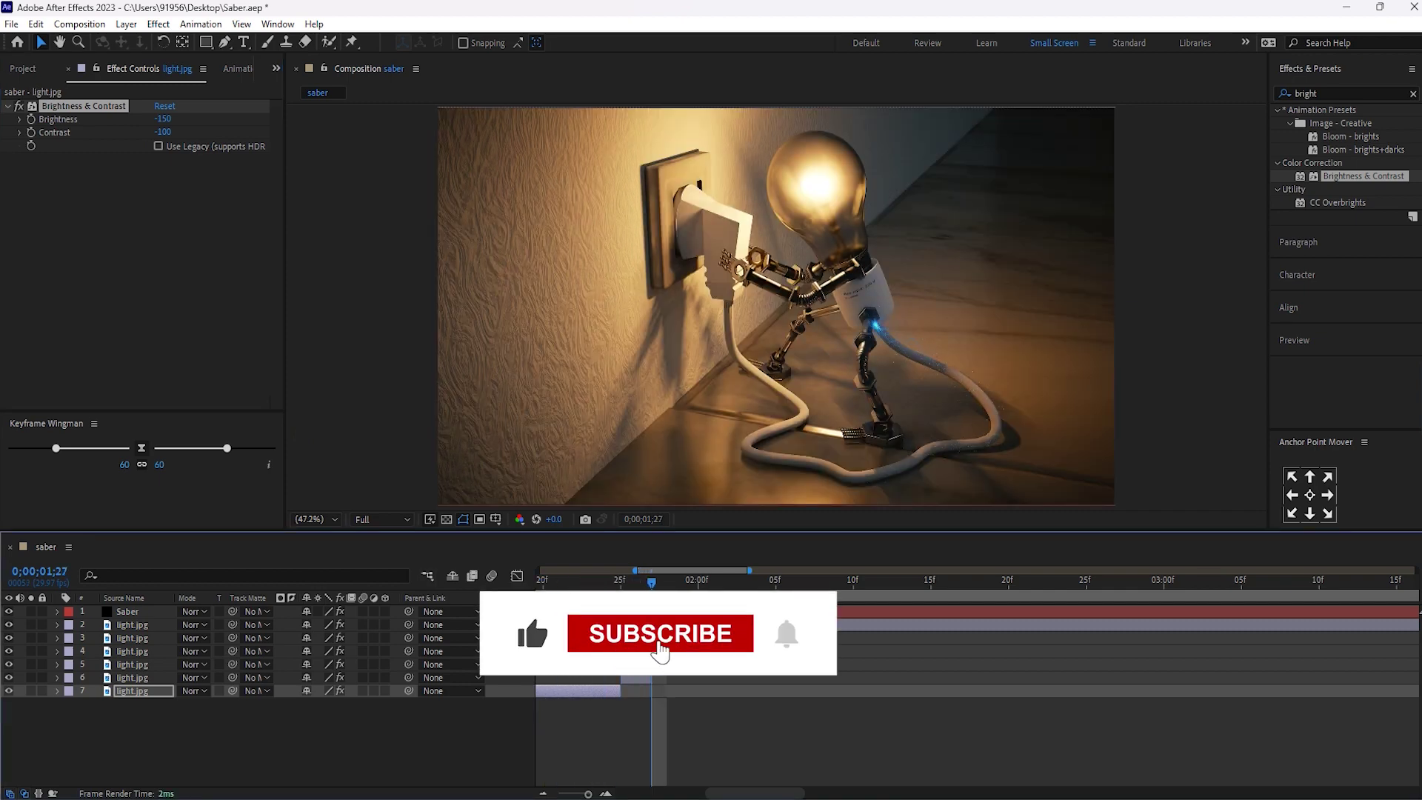
Set the layer 5 piece's contrast to -57 and brightness to -150.
{"action": "left_click", "coordinate": [132, 664]}
{"action": "left_click", "coordinate": [158, 132]}
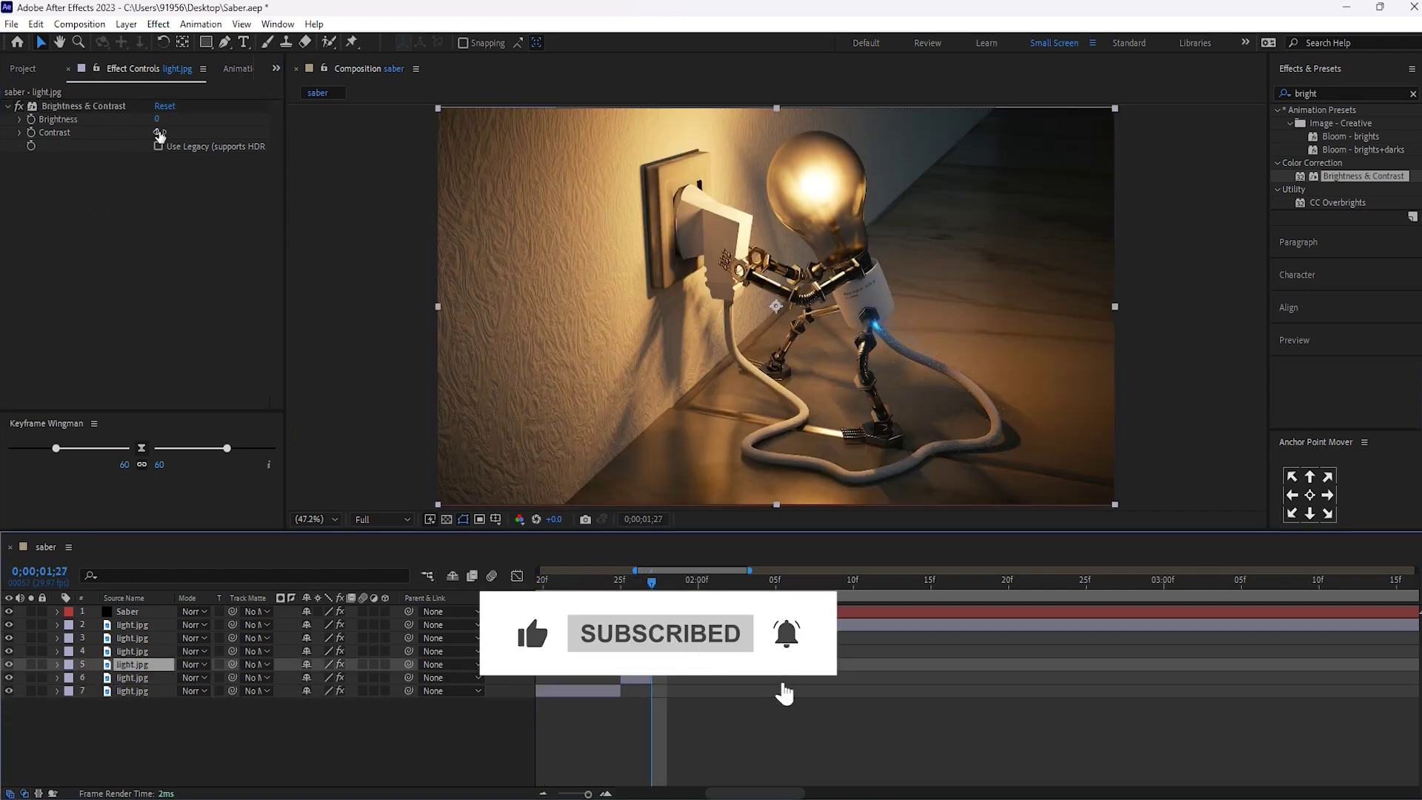
{"action": "type", "text": "-57"}
{"action": "key", "text": "Return"}
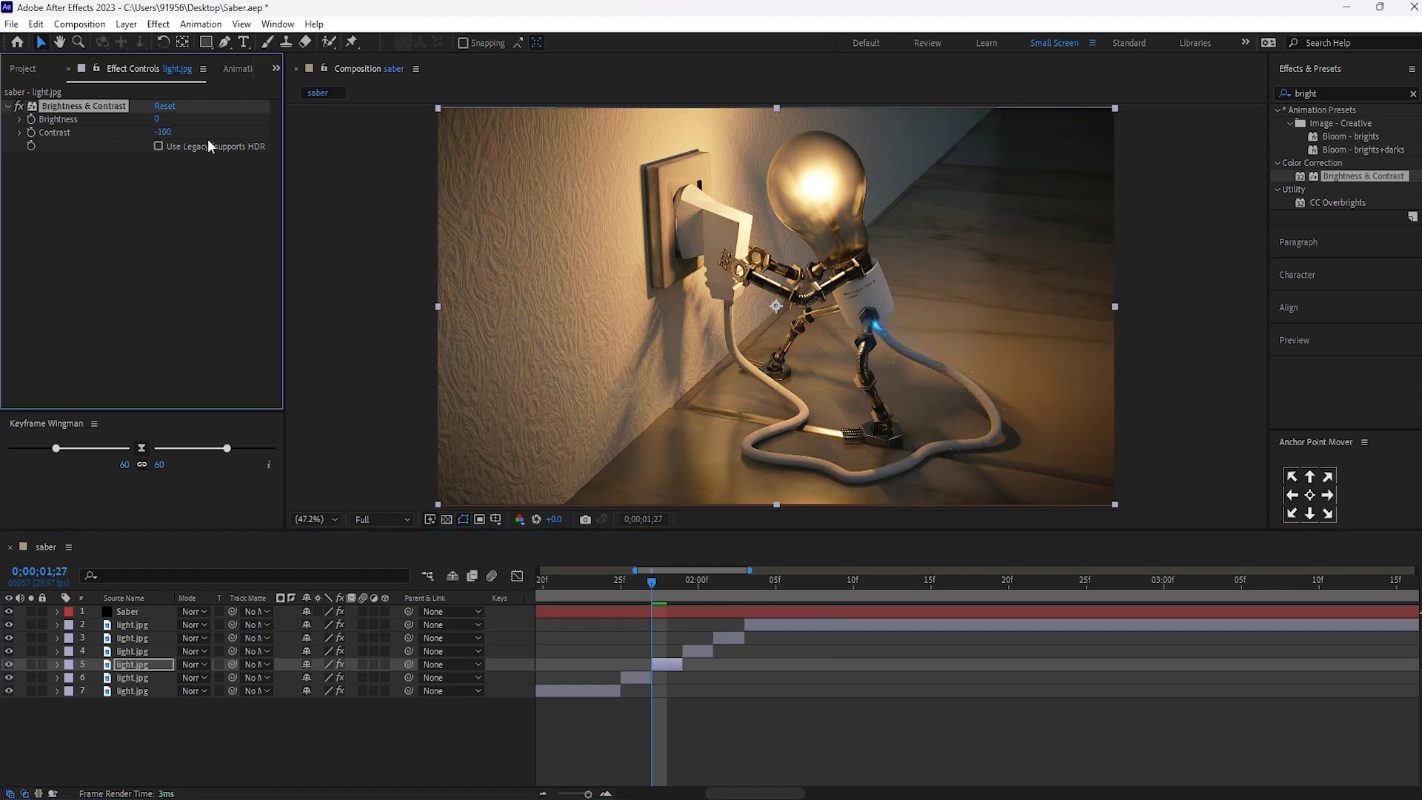
{"action": "left_click", "coordinate": [157, 119]}
{"action": "type", "text": "-150"}
{"action": "key", "text": "Return"}
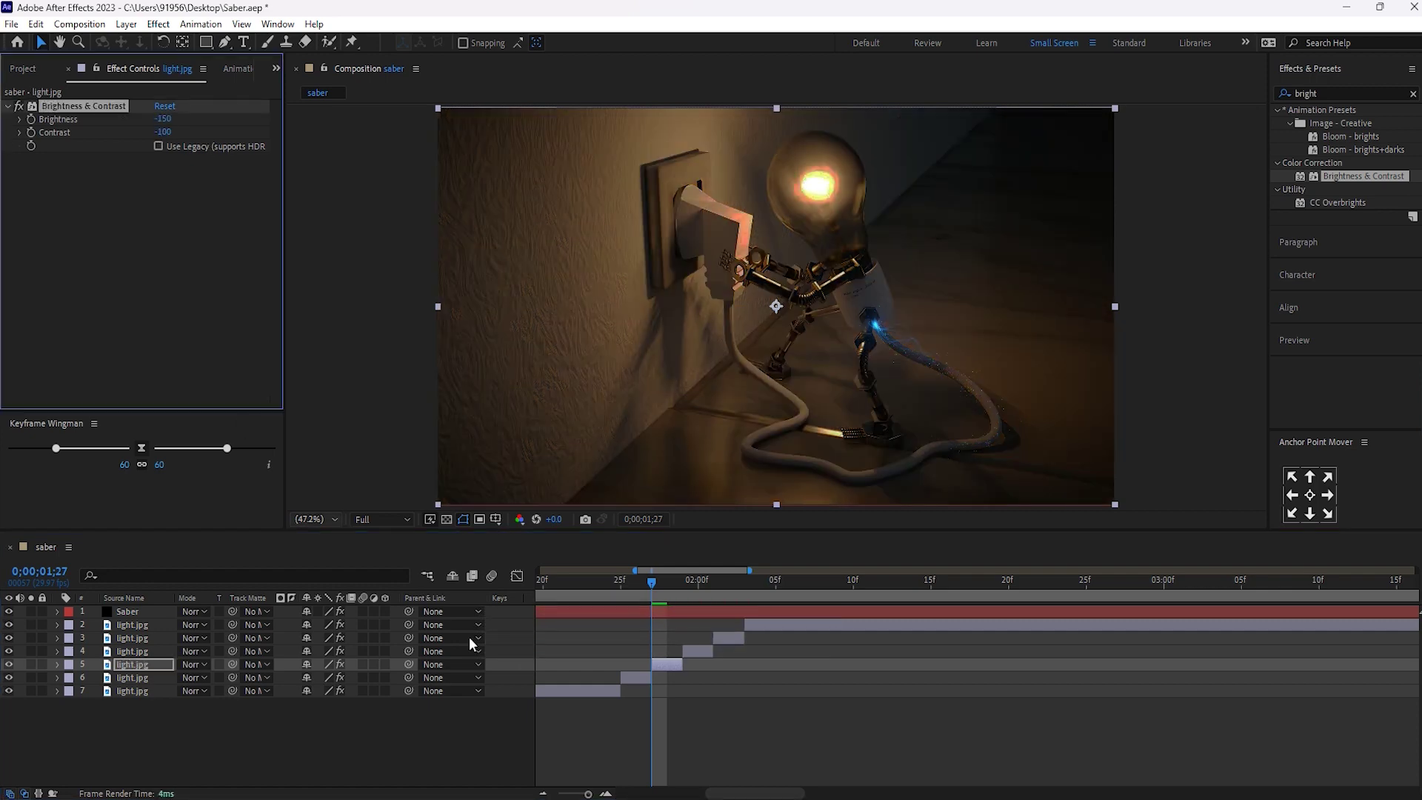
At 0;00;02;02, set the layer 3 piece's contrast to -100 and brightness to -150.
{"action": "left_click_drag", "start_coordinate": [680, 579], "coordinate": [722, 580]}
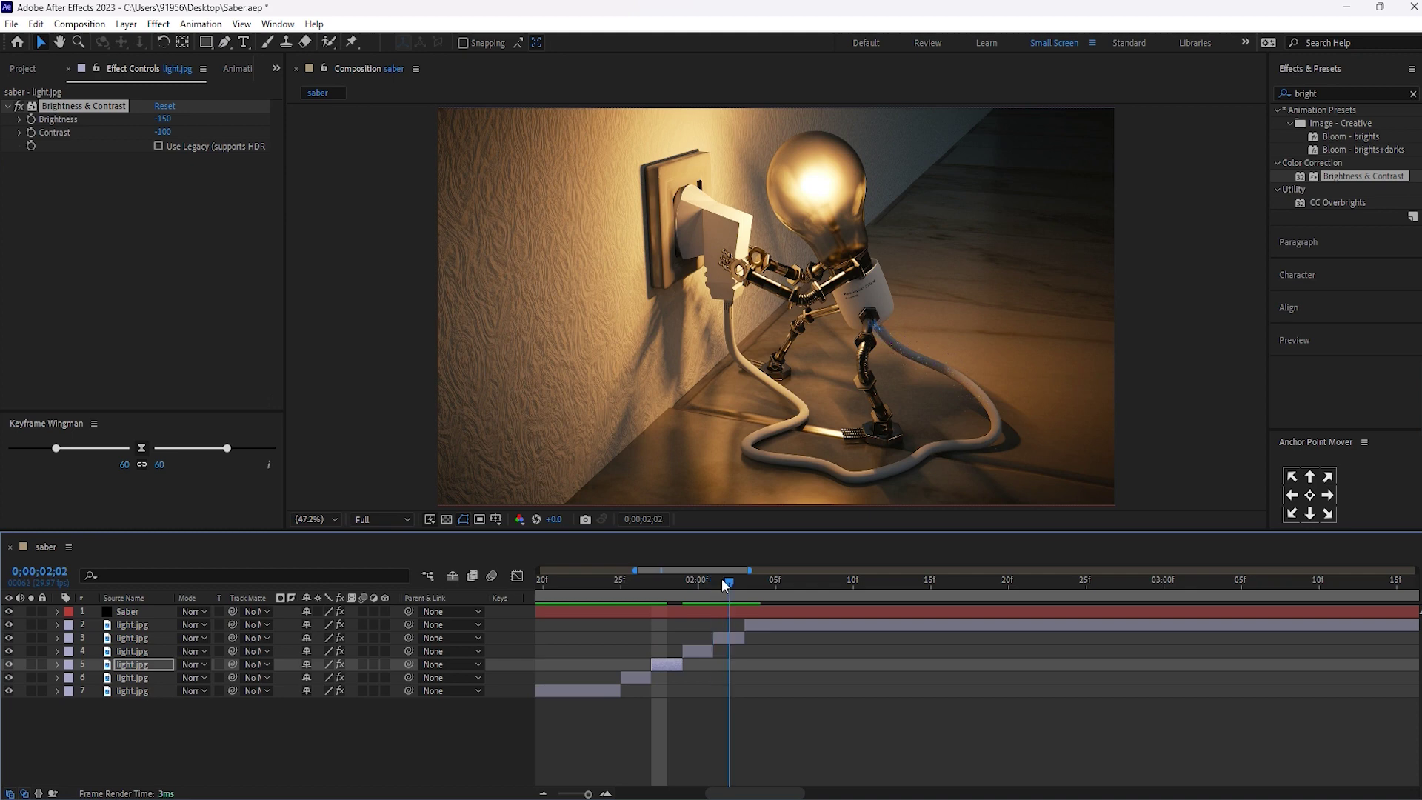
{"action": "left_click", "coordinate": [729, 639]}
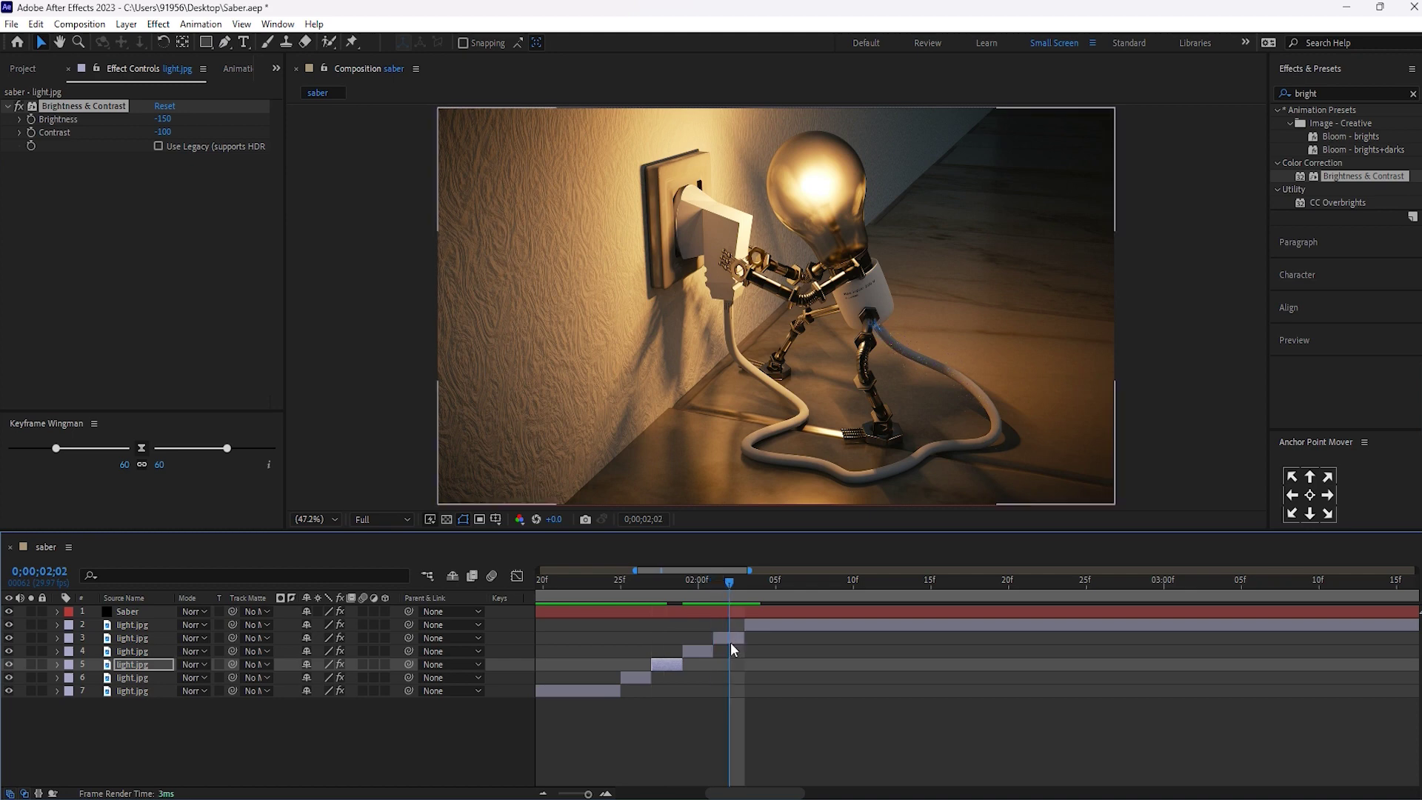
{"action": "left_click_drag", "start_coordinate": [156, 132], "coordinate": [89, 132]}
{"action": "left_click", "coordinate": [156, 118]}
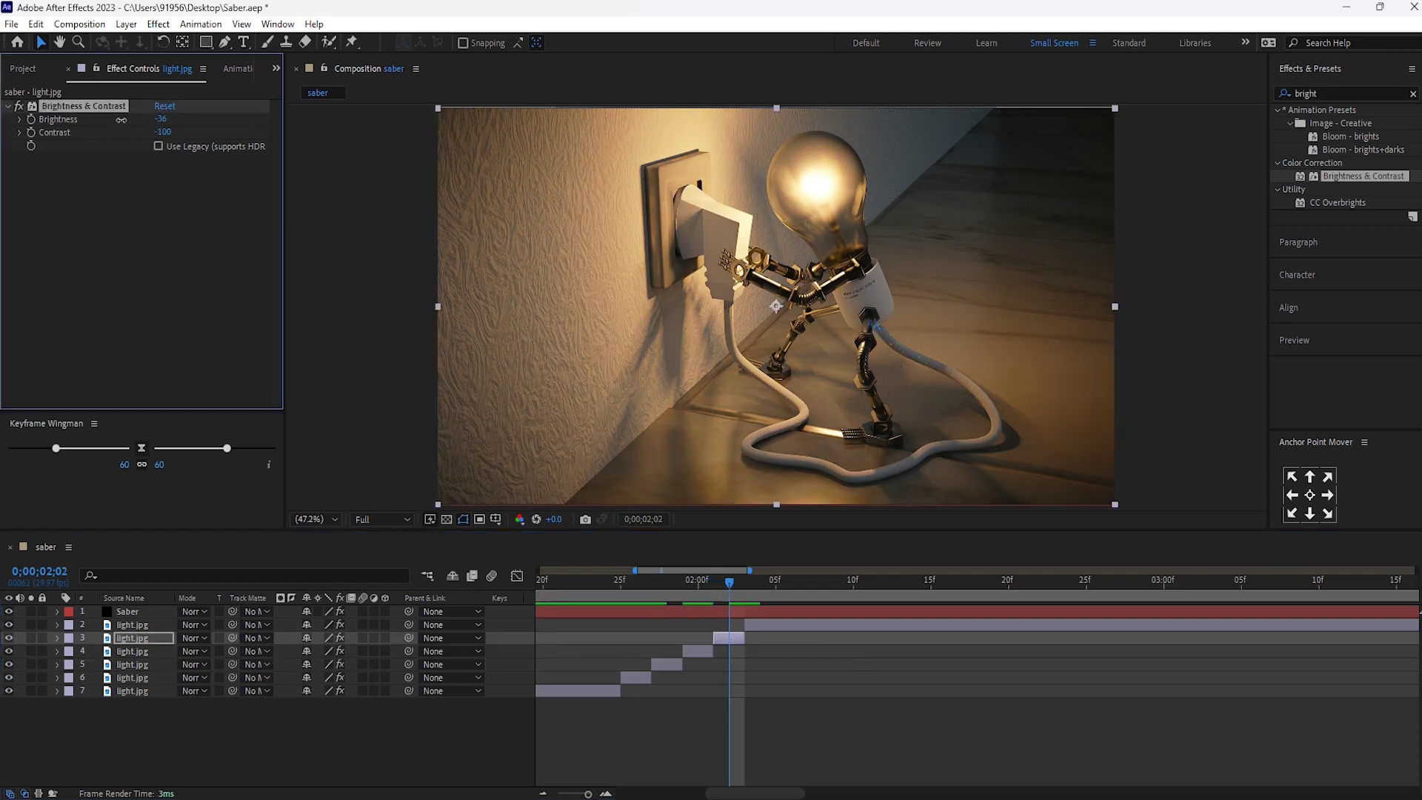
{"action": "type", "text": "-150"}
{"action": "key", "text": "Return"}
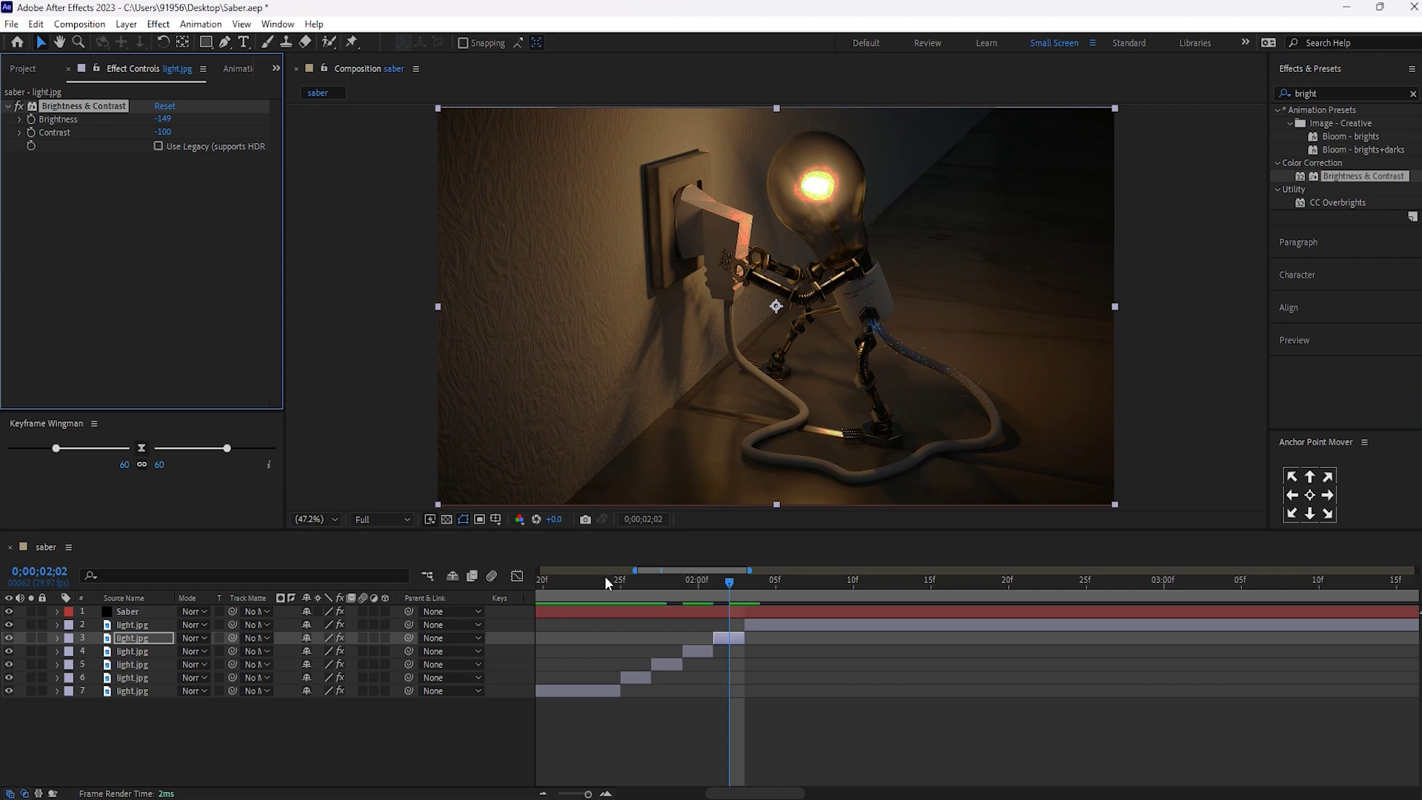
Return to the composition start and preview the flickering background.
{"action": "left_click_drag", "start_coordinate": [605, 575], "coordinate": [334, 594]}
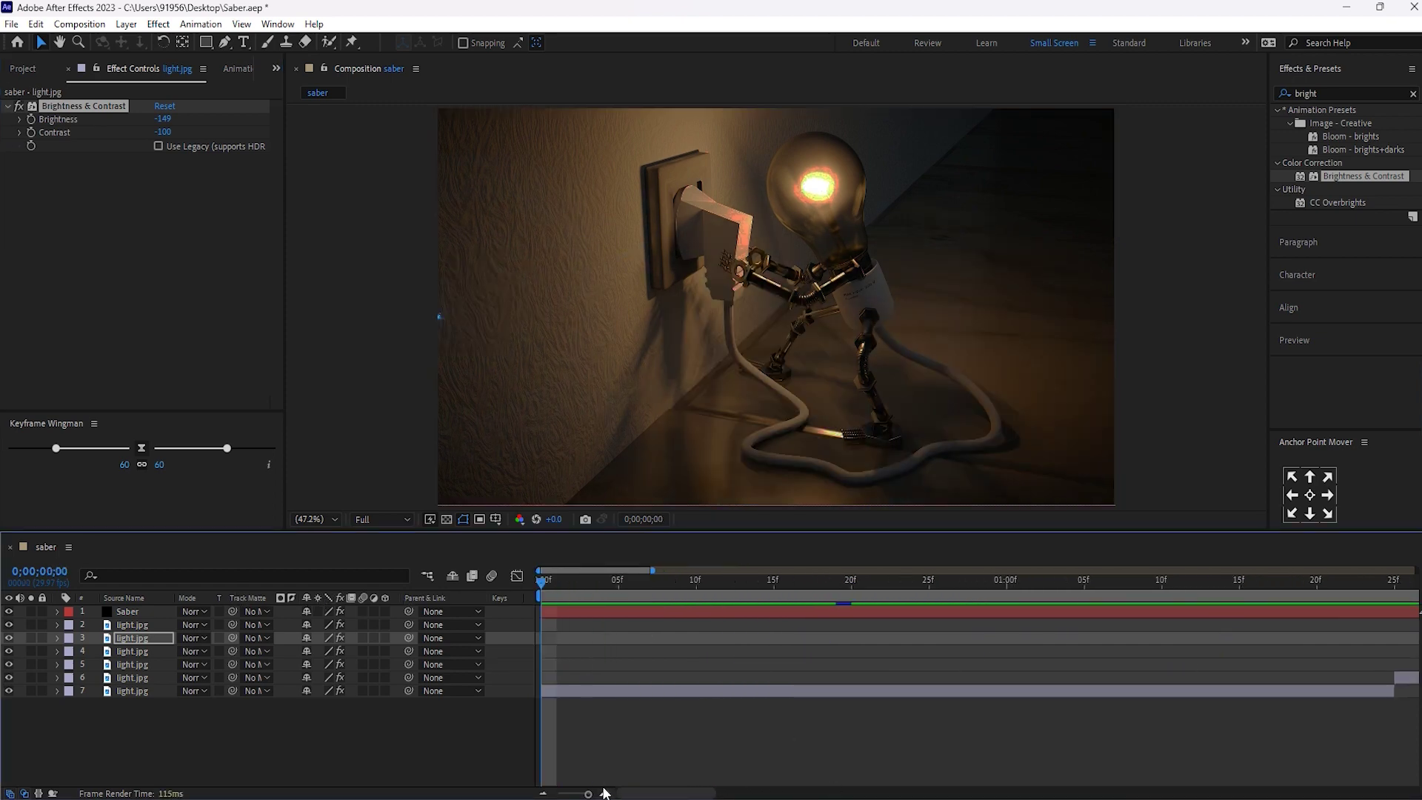
{"action": "scroll", "coordinate": [608, 785], "scroll_direction": "down", "scroll_amount": 5}
{"action": "key", "text": "space"}
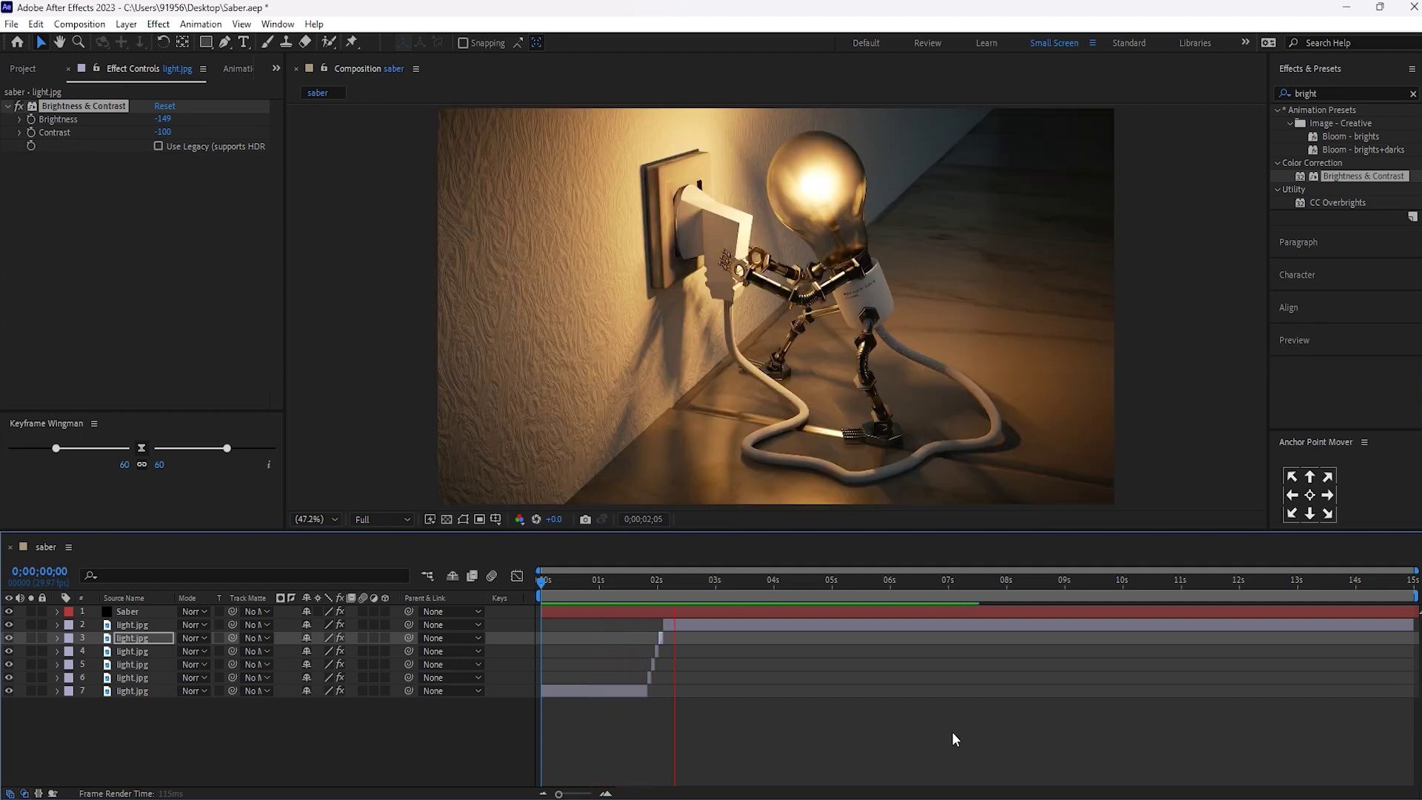
{"action": "key", "text": "space"}
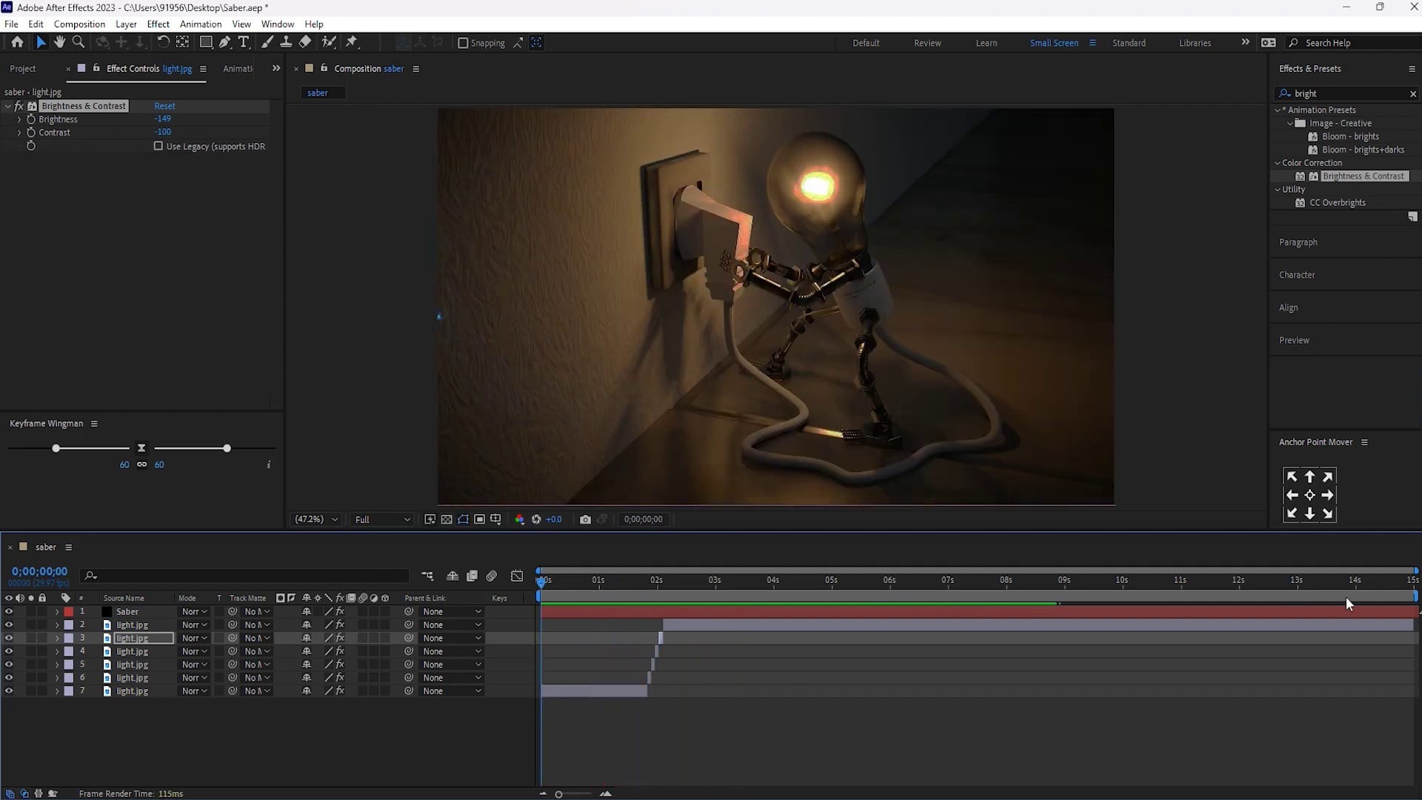
End the work area near 3 seconds and preview it in a maximized viewer.
{"action": "left_click_drag", "start_coordinate": [1416, 593], "coordinate": [724, 592]}
{"action": "key", "text": "grave"}
{"action": "key", "text": "space"}
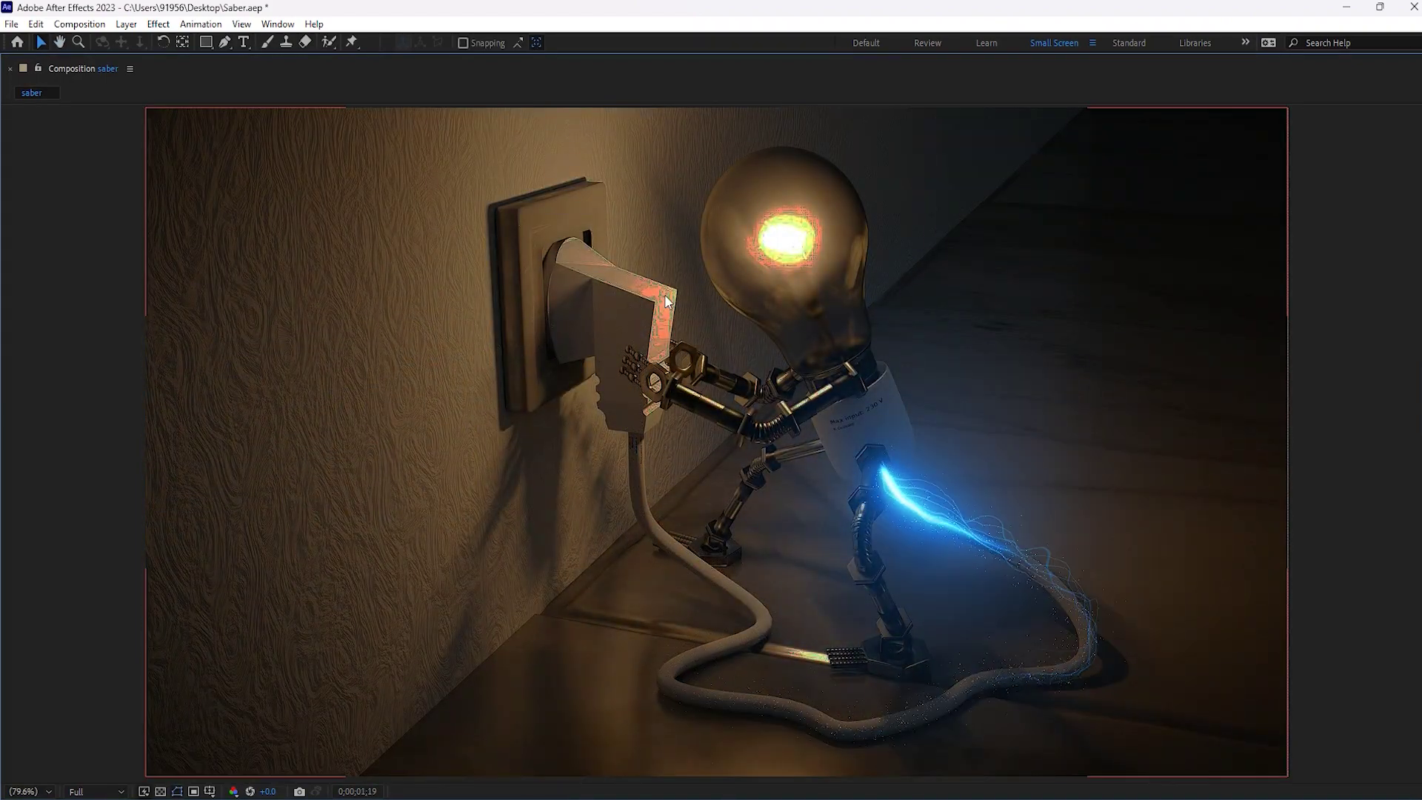
{"action": "key", "text": "grave"}
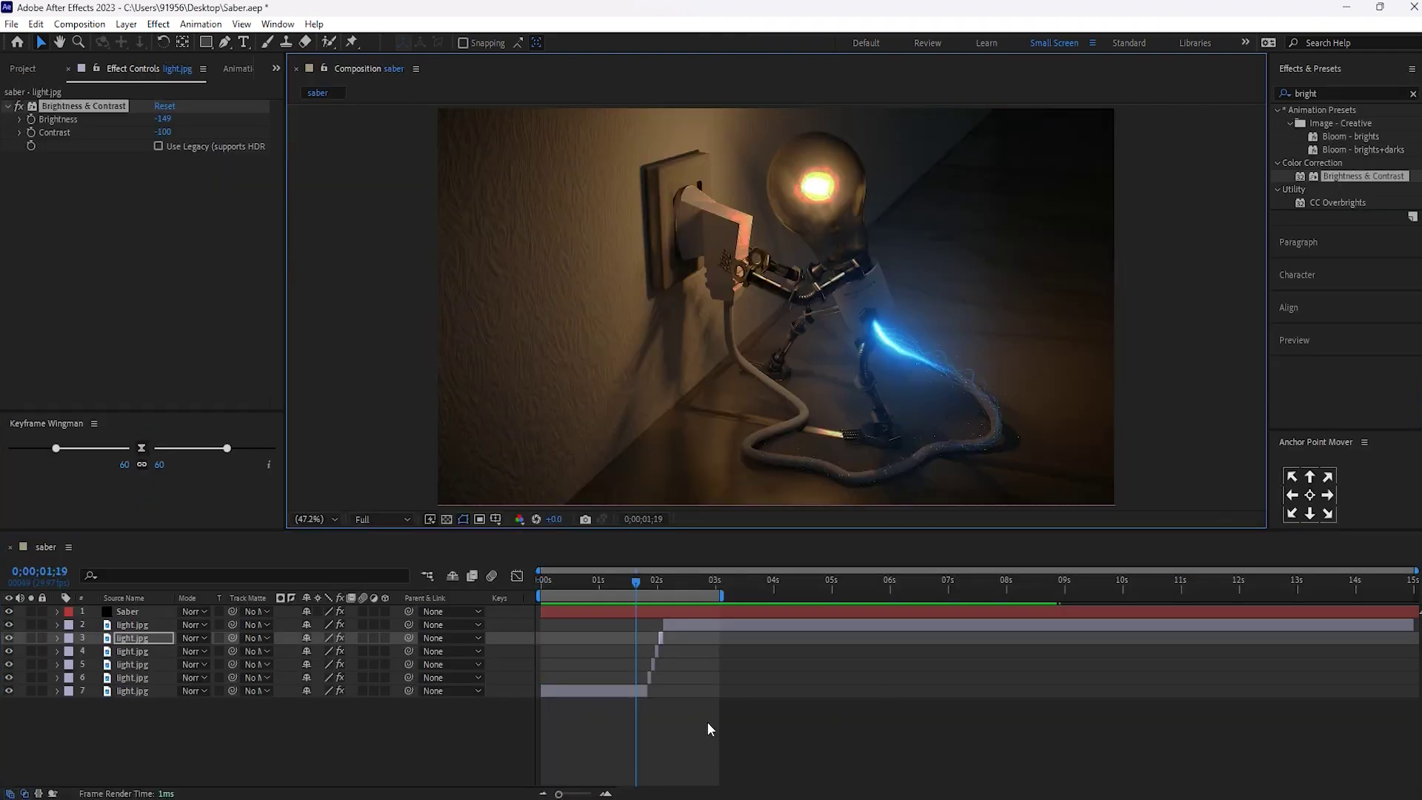
{"action": "key", "text": "equal"}
{"action": "key", "text": "equal"}
{"action": "key", "text": "equal"}
{"action": "key", "text": "equal"}
At 0;00;01;25, try contrast values on the layer 6 piece, then reset and set Brightness 50.
{"action": "left_click", "coordinate": [737, 591]}
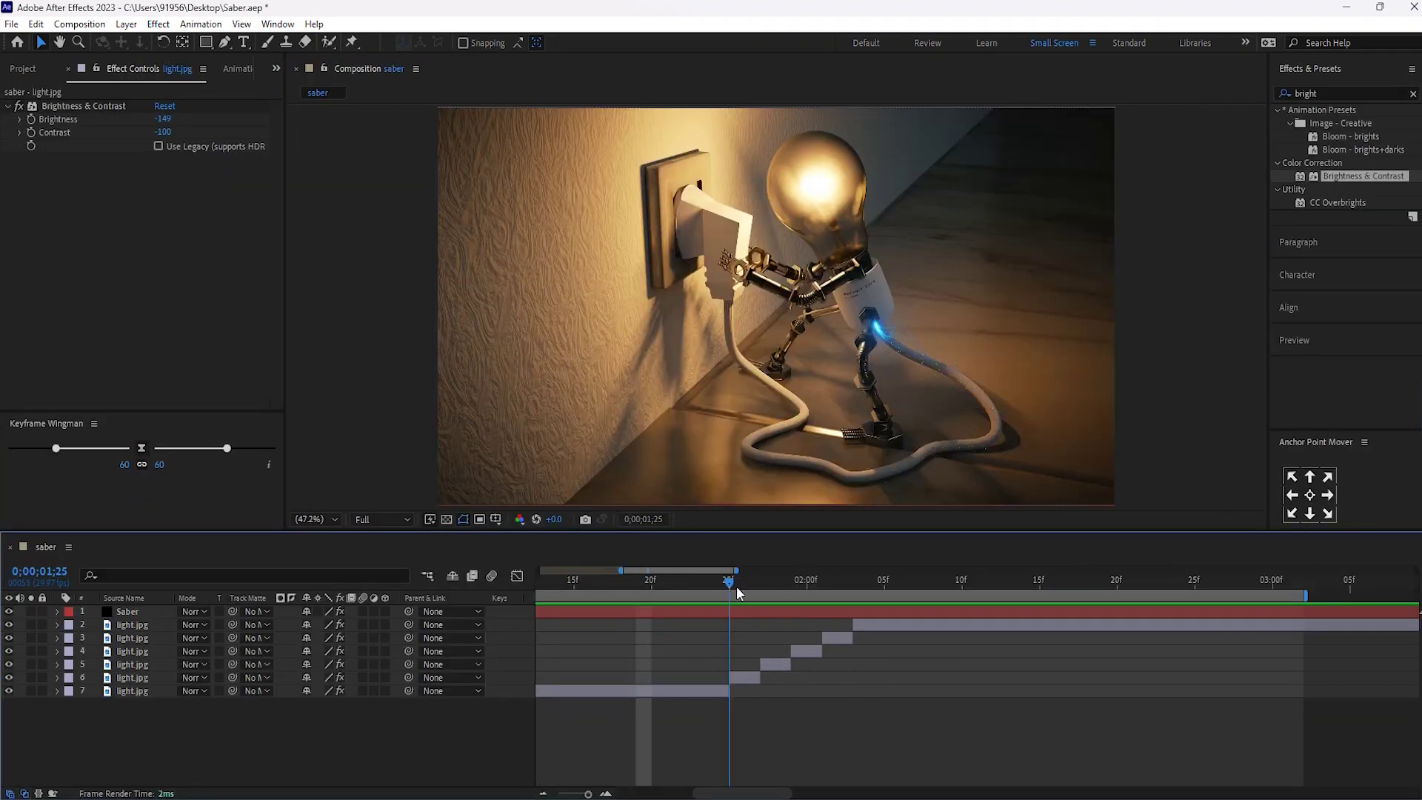
{"action": "left_click", "coordinate": [745, 677]}
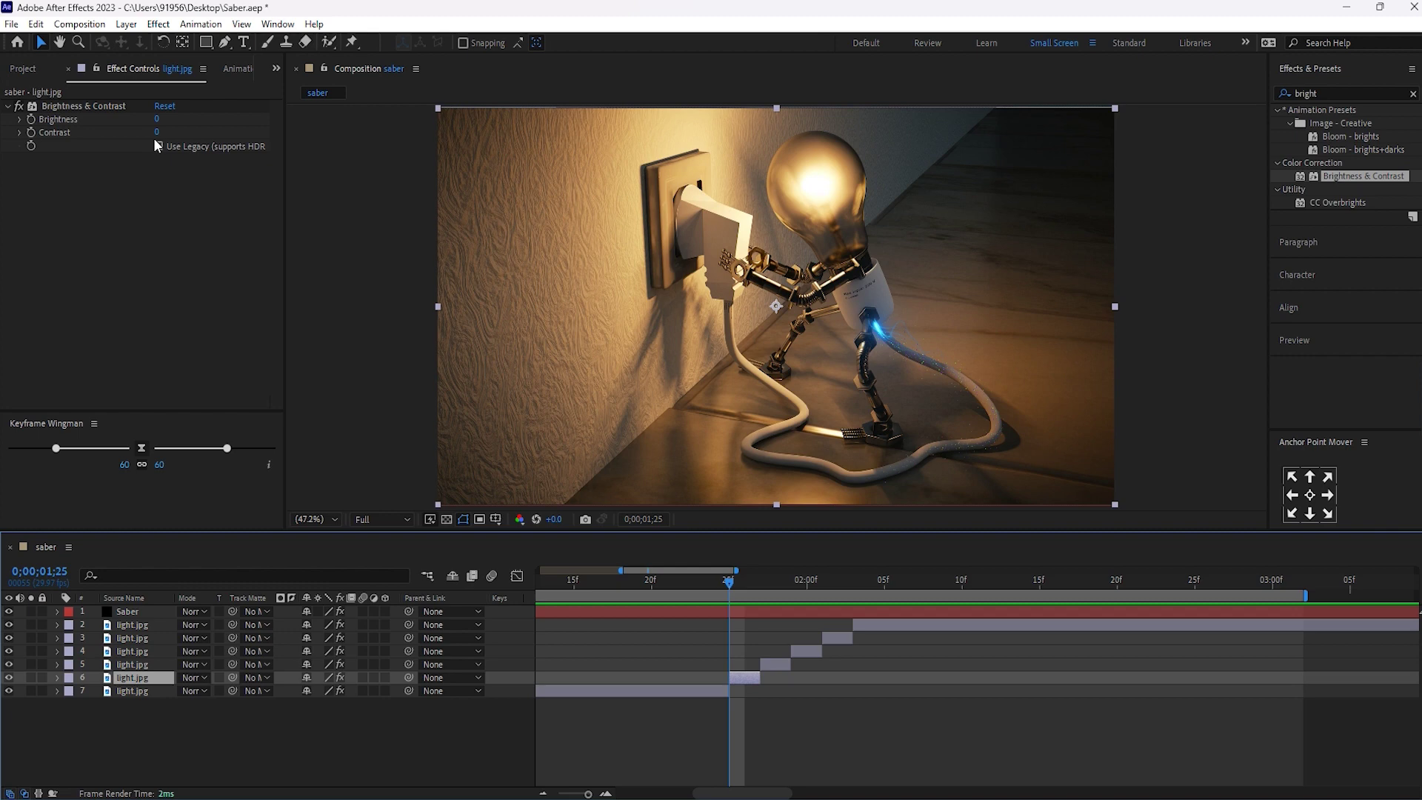
{"action": "left_click_drag", "start_coordinate": [157, 132], "coordinate": [97, 134]}
{"action": "left_click_drag", "start_coordinate": [303, 142], "coordinate": [338, 138]}
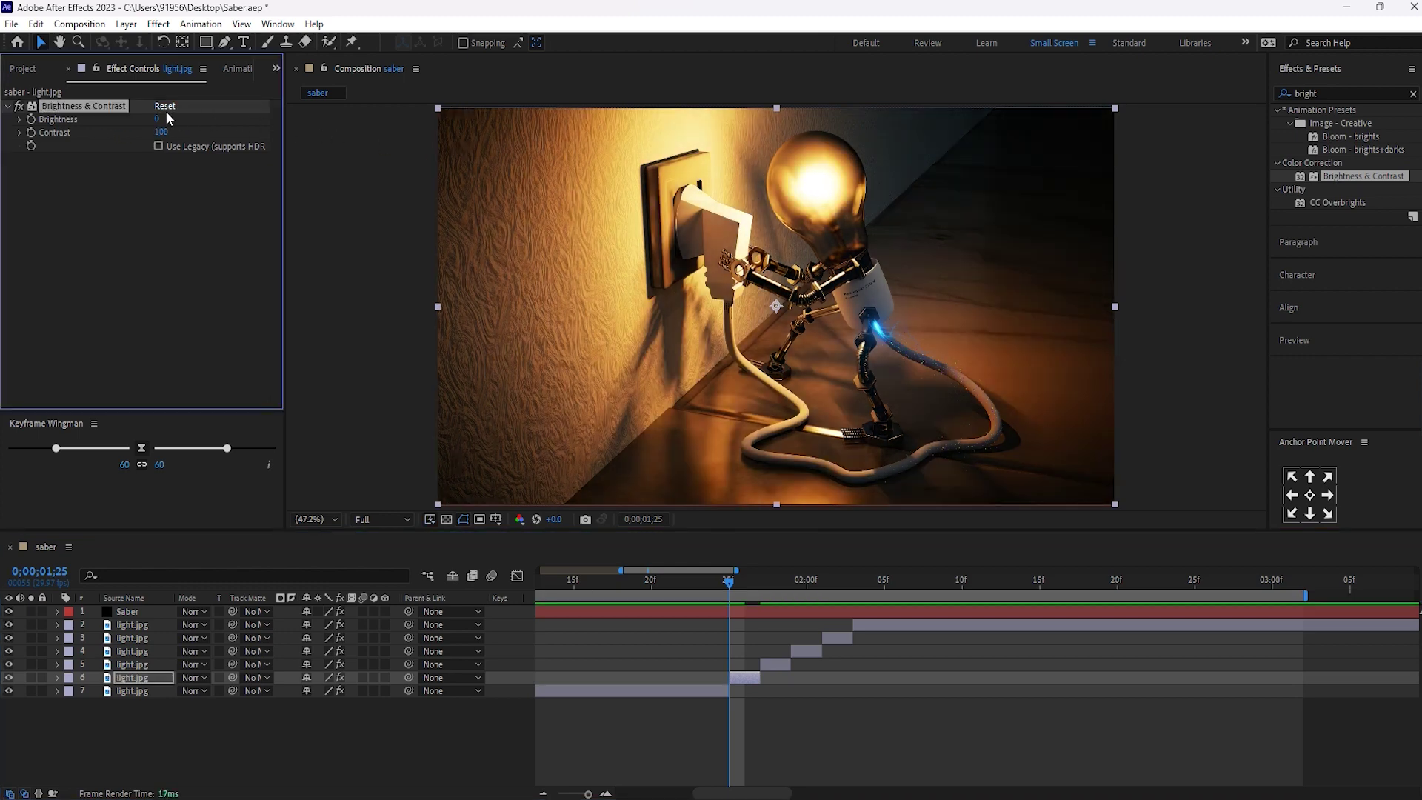
{"action": "left_click_drag", "start_coordinate": [158, 119], "coordinate": [343, 139]}
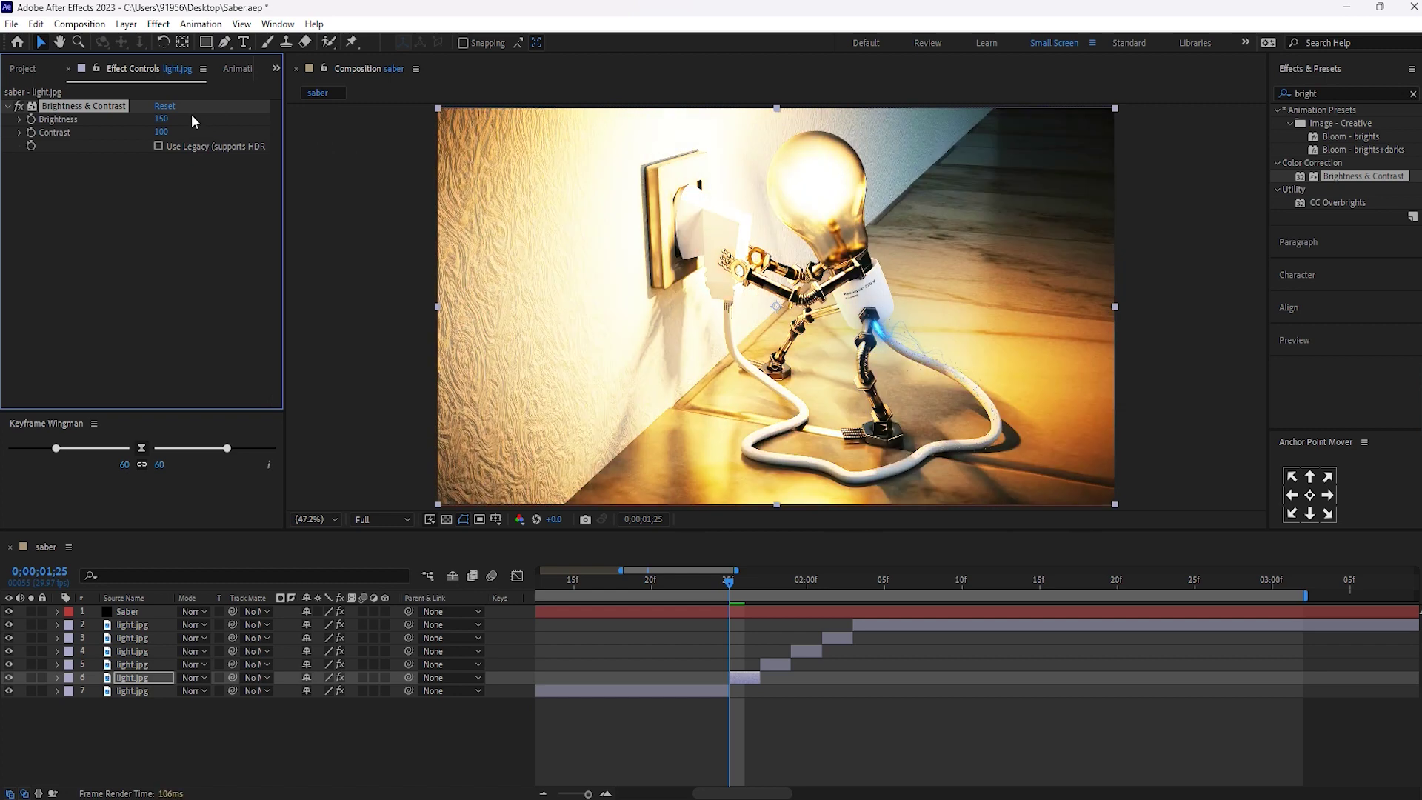
{"action": "left_click", "coordinate": [165, 106]}
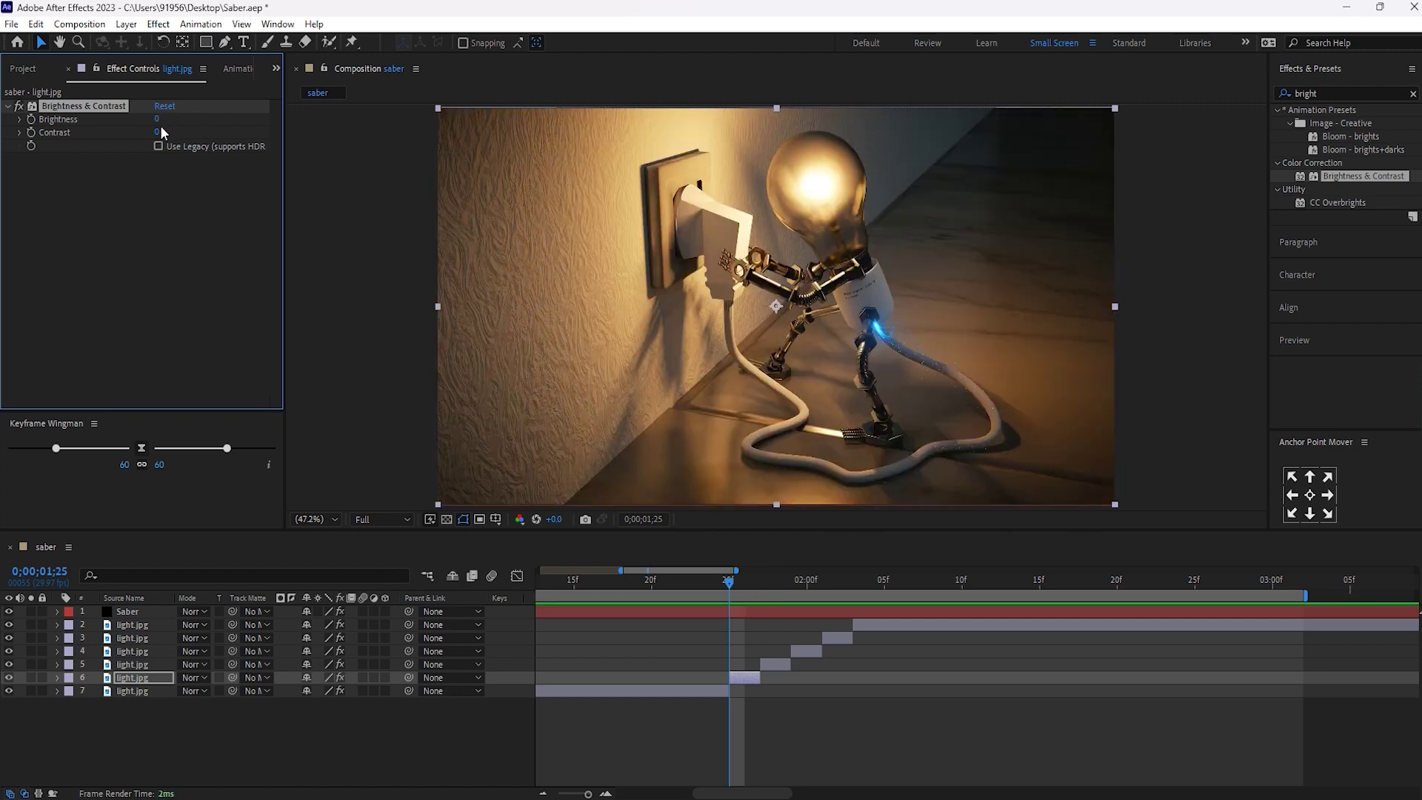
{"action": "left_click_drag", "start_coordinate": [158, 119], "coordinate": [199, 118]}
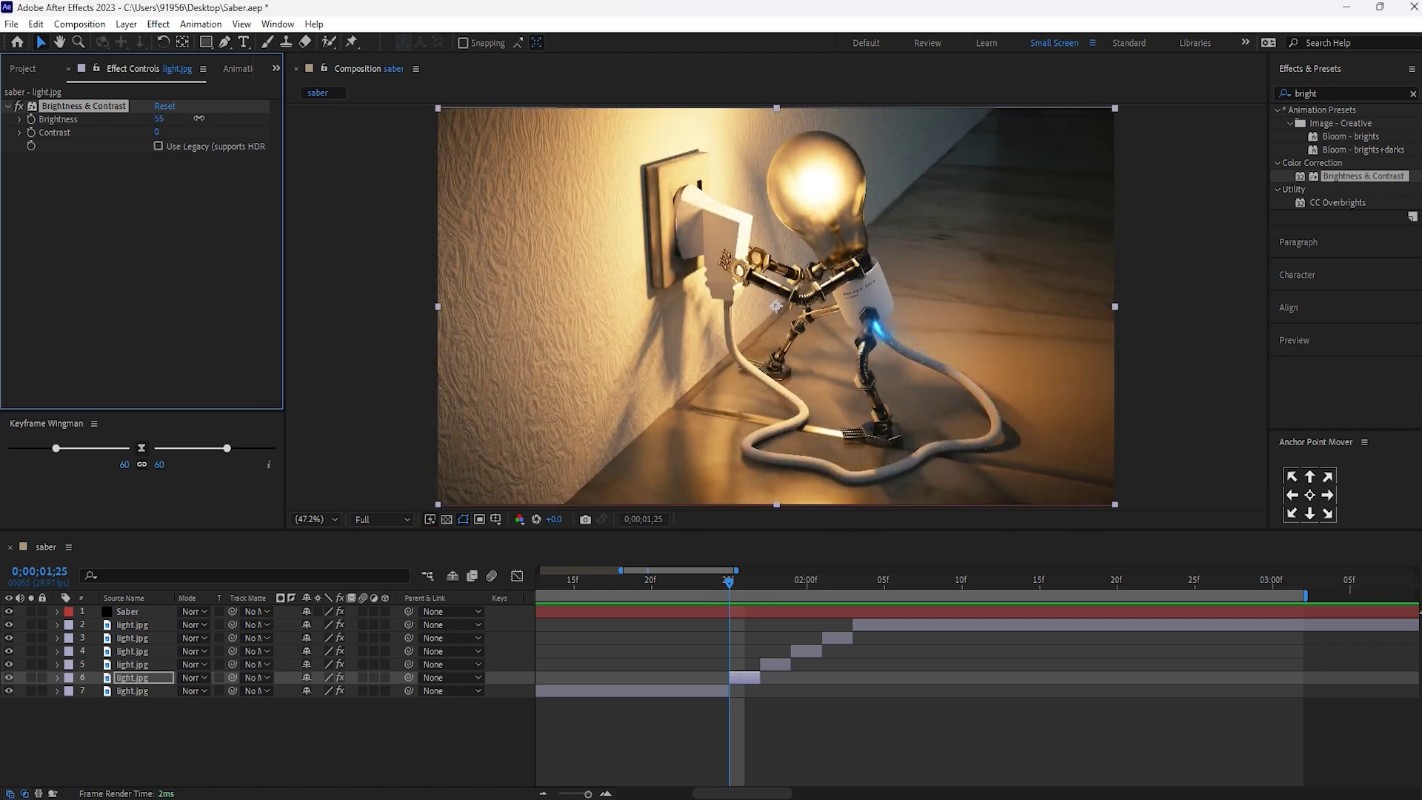
{"action": "left_click", "coordinate": [162, 119]}
{"action": "key", "text": "Return"}
At 0;00;02;00, set the layer 4 piece's brightness to 50, then return to the start.
{"action": "key", "text": "minus"}
{"action": "left_click_drag", "start_coordinate": [743, 589], "coordinate": [774, 590]}
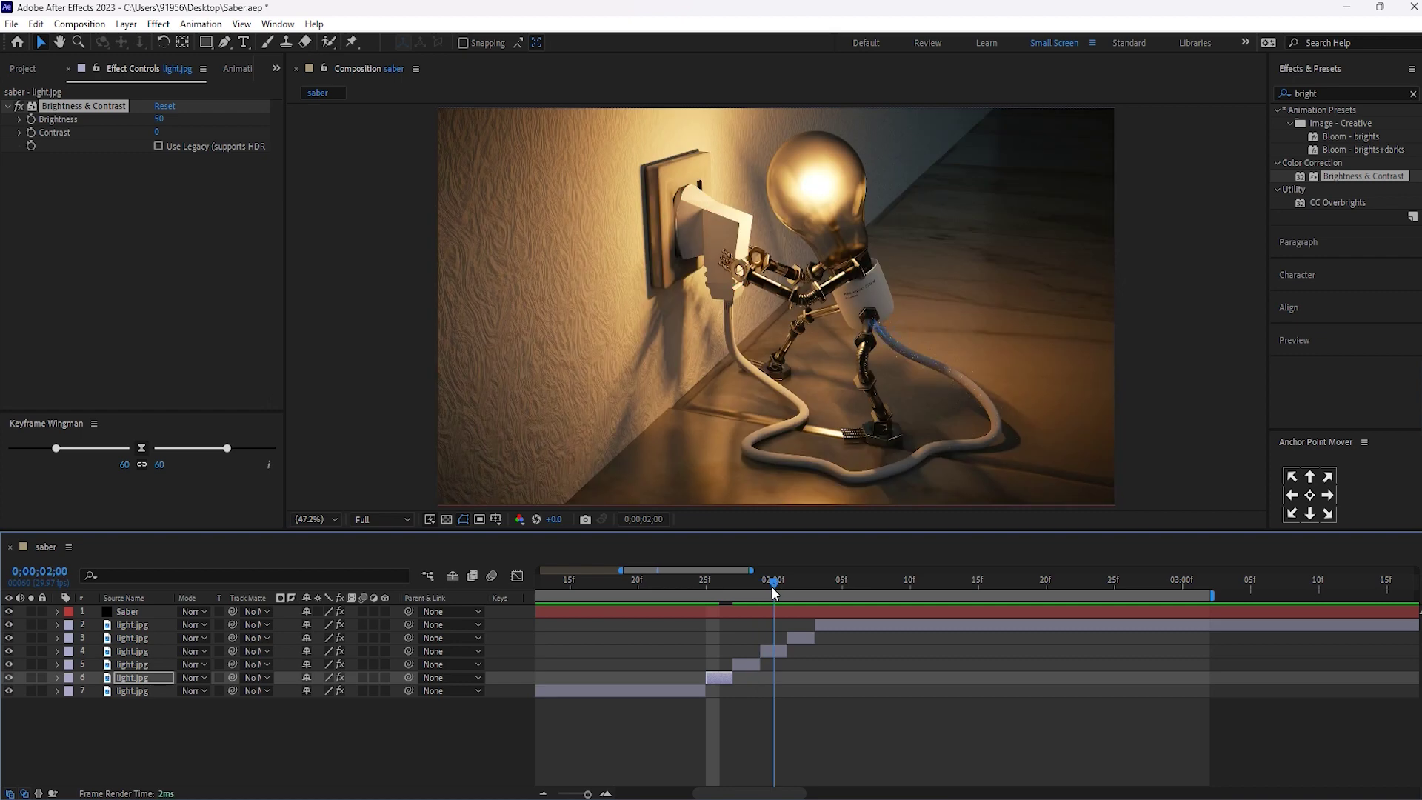
{"action": "left_click", "coordinate": [773, 651]}
{"action": "left_click", "coordinate": [164, 122]}
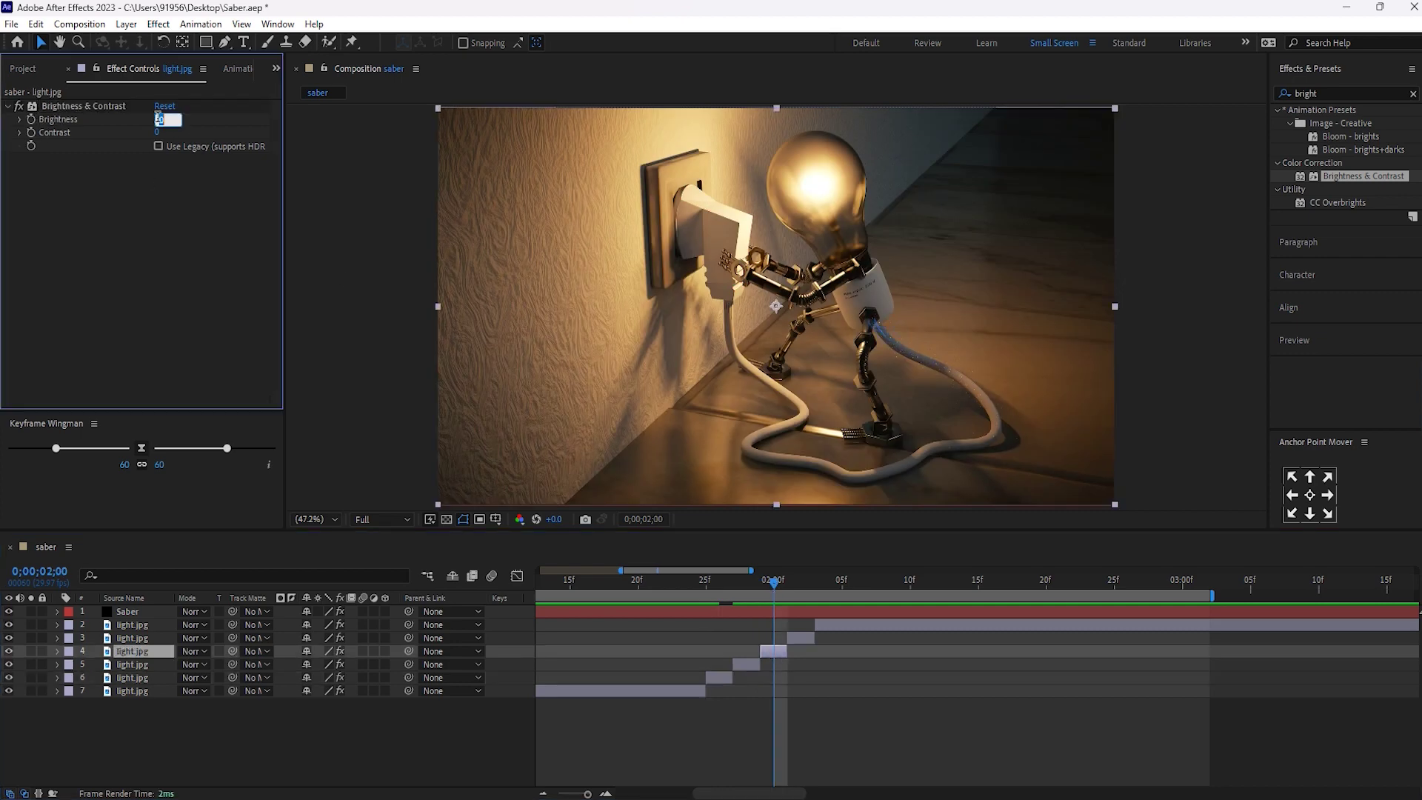
{"action": "type", "text": "50"}
{"action": "key", "text": "Return"}
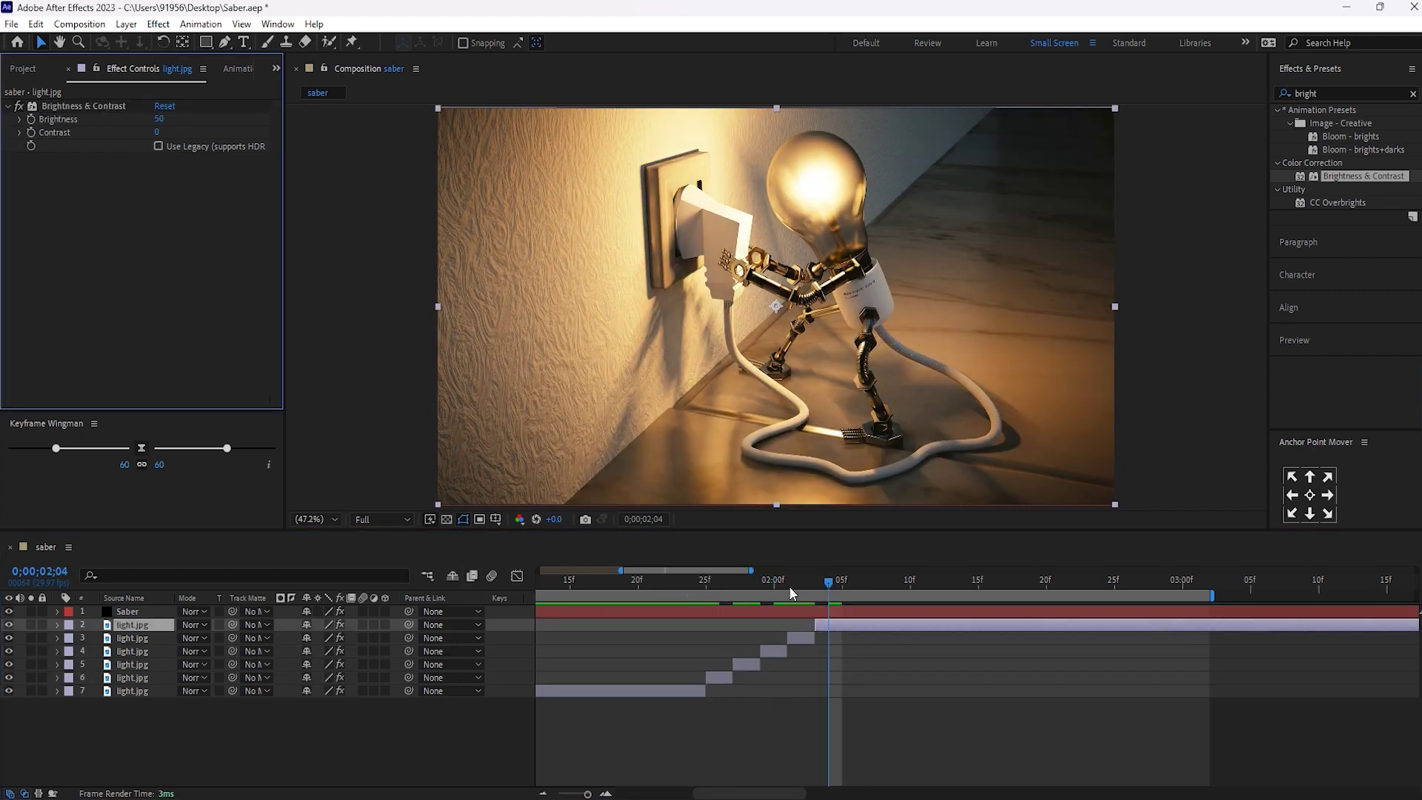
{"action": "key", "text": "Home"}
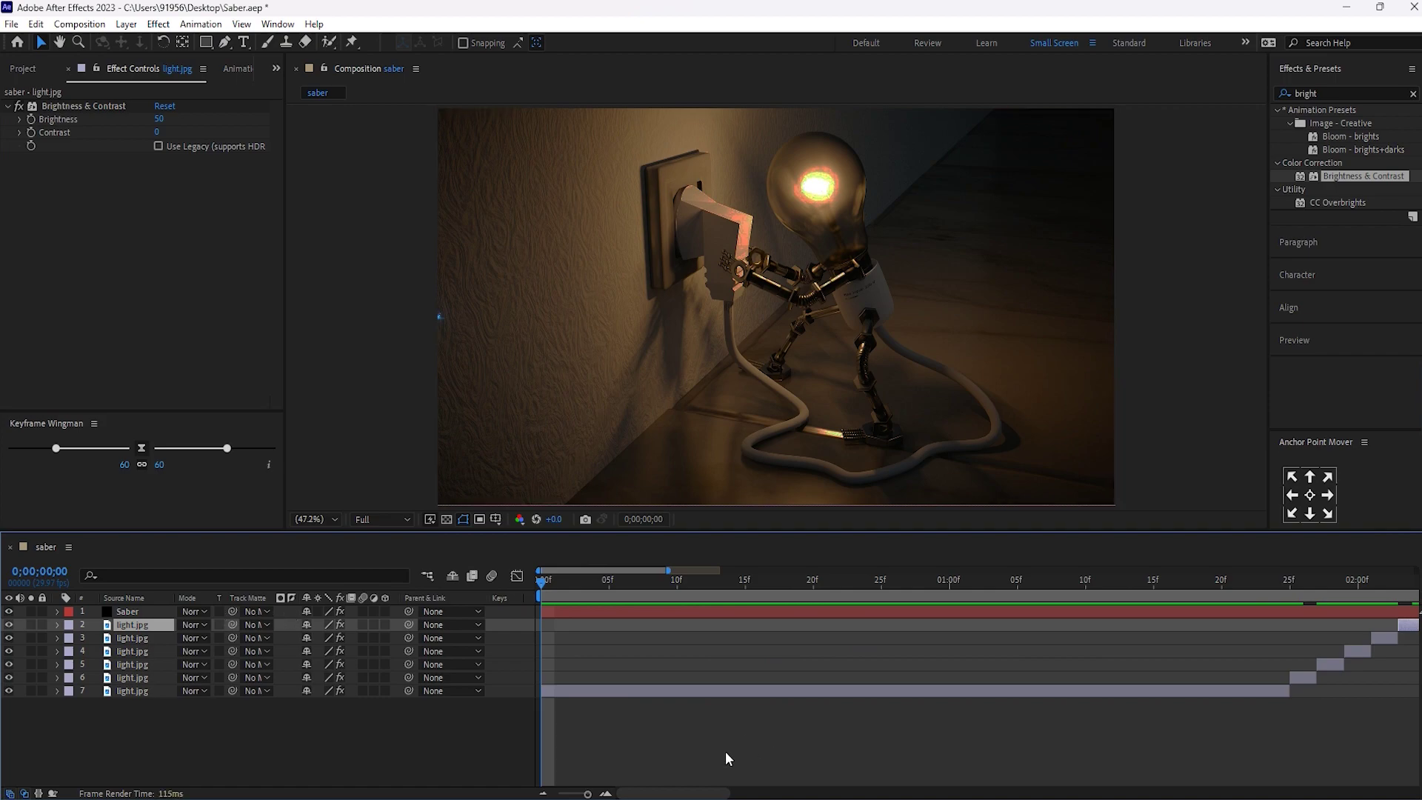
Maximize the Composition viewer and preview the blue saber streaking along the lamp's cable over the flickering background.
{"action": "key", "text": "grave"}
{"action": "key", "text": "Page_Down"}
{"action": "key", "text": "space"}
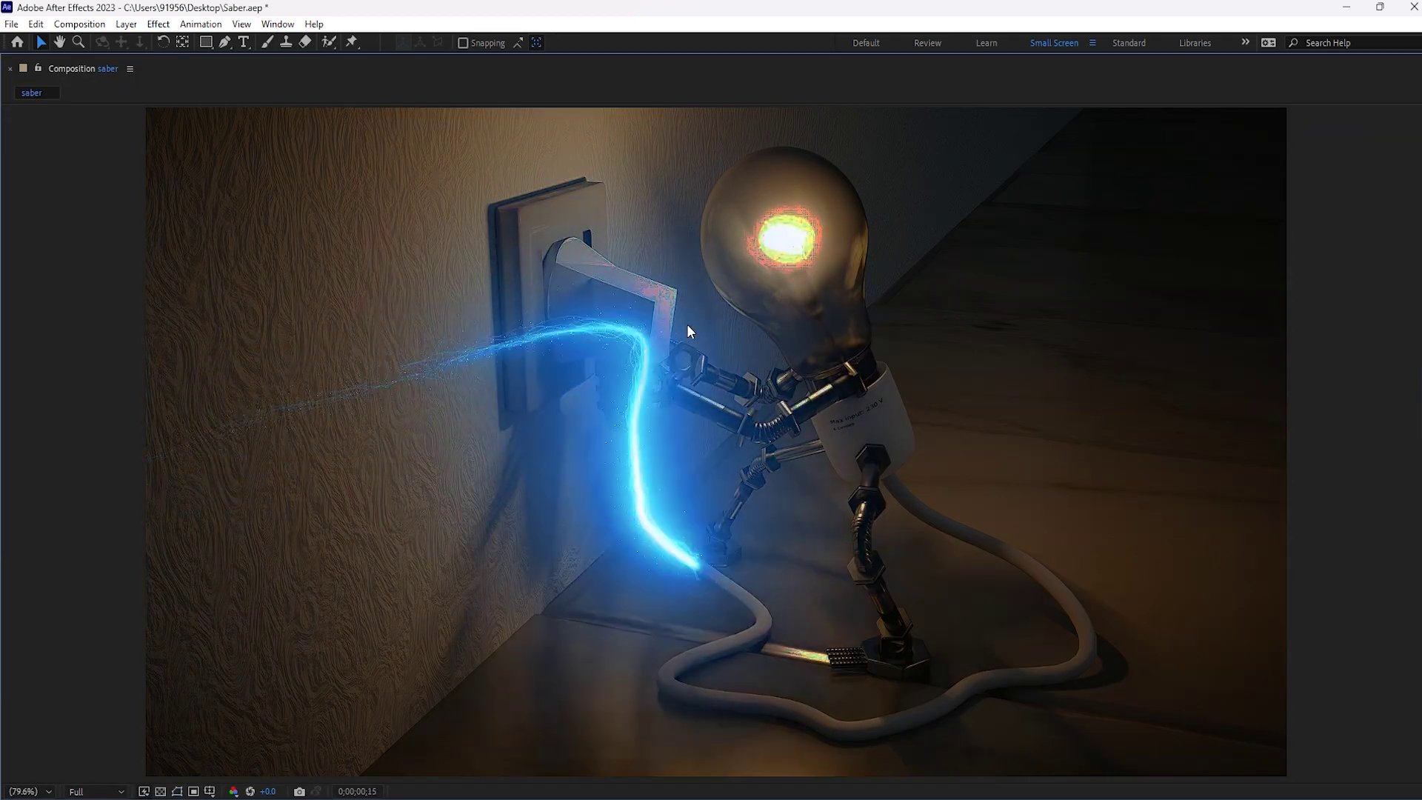